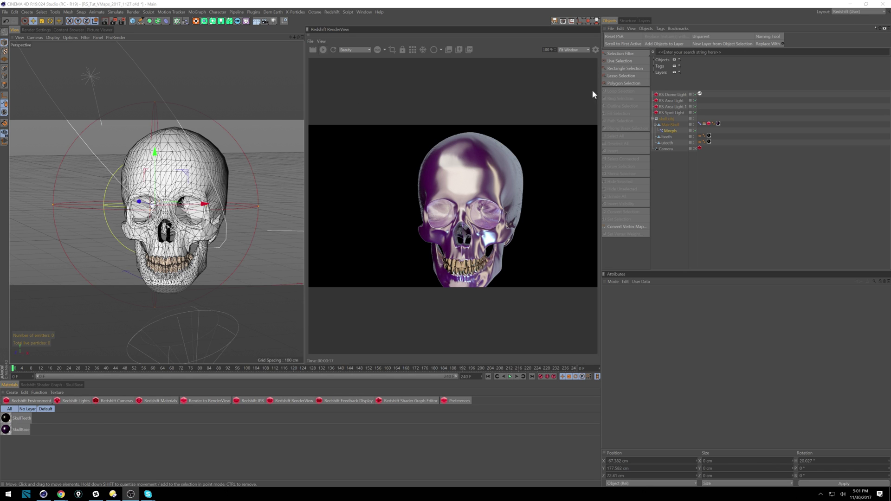
- Examine the SkullBase material's shader graph, including its Vertex Attribute node feeding the RS Color Layer
left_click(669, 156)
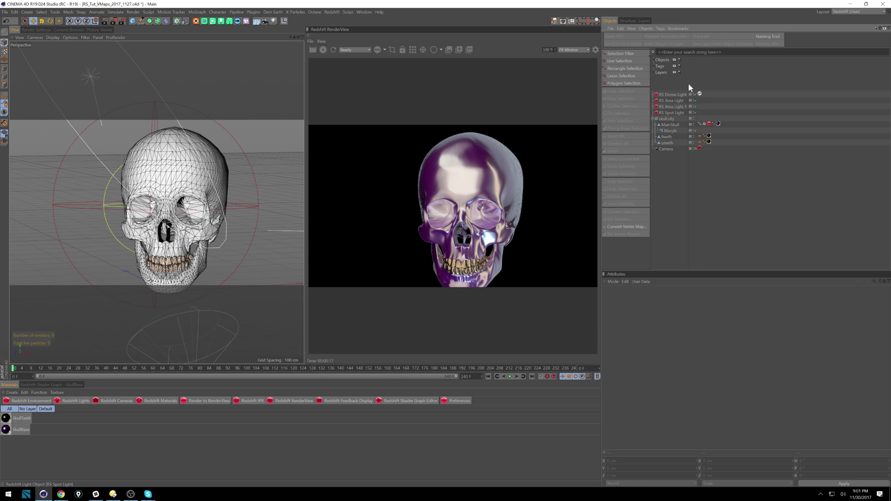
left_click(70, 385)
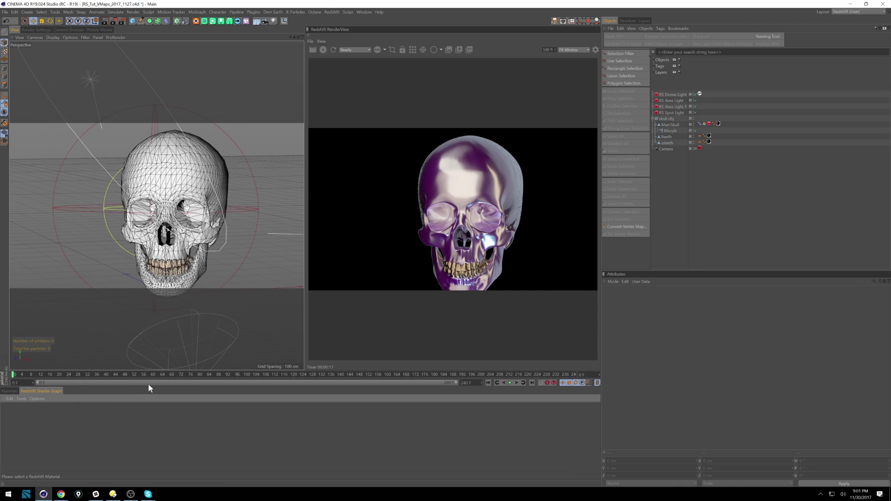
left_click(10, 391)
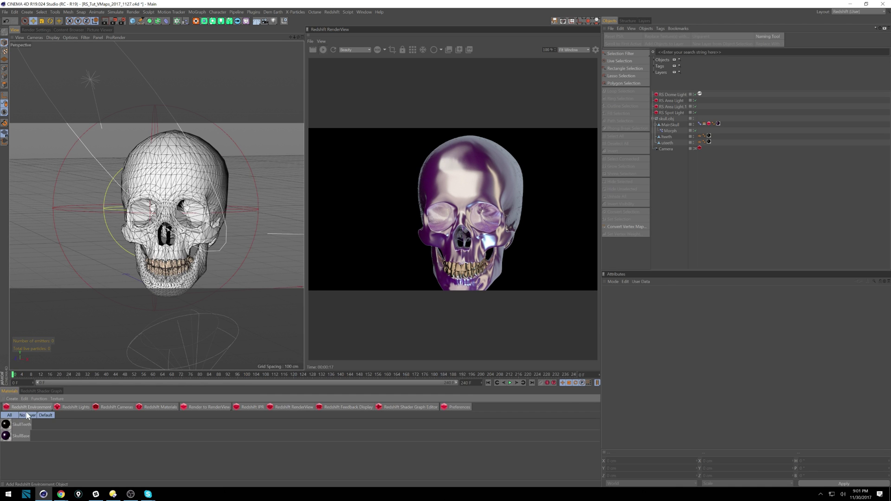
left_click(23, 427)
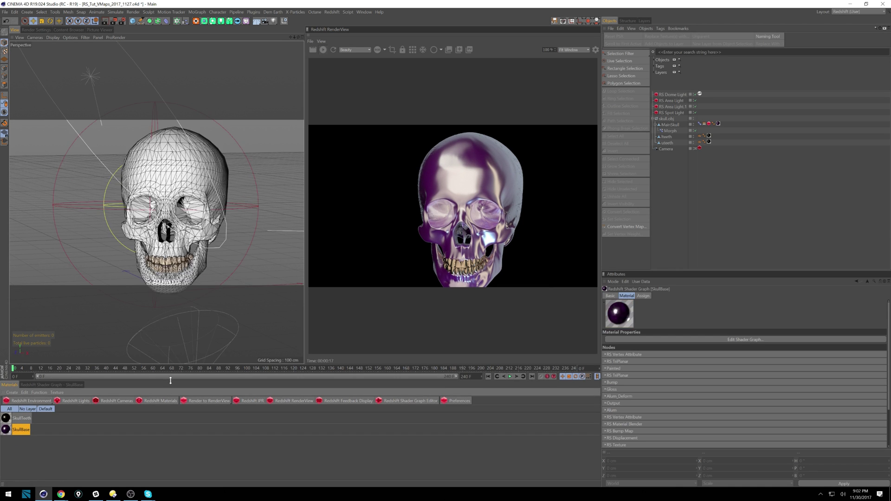
left_click_drag(164, 382, 51, 321)
left_click(51, 331)
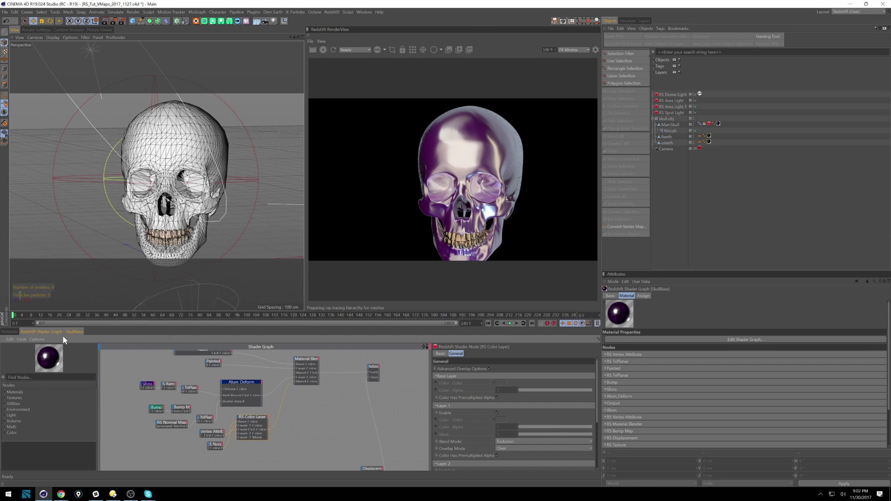
scroll(298, 410, "down", 4)
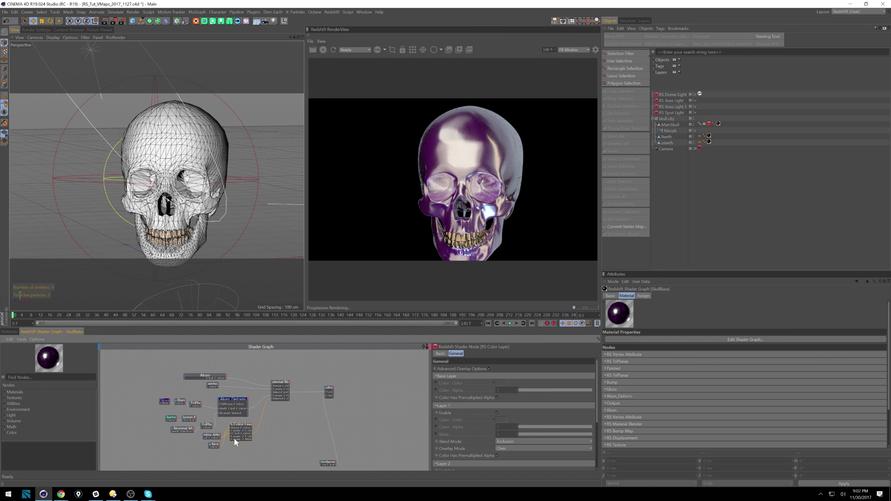
scroll(306, 417, "up", 2)
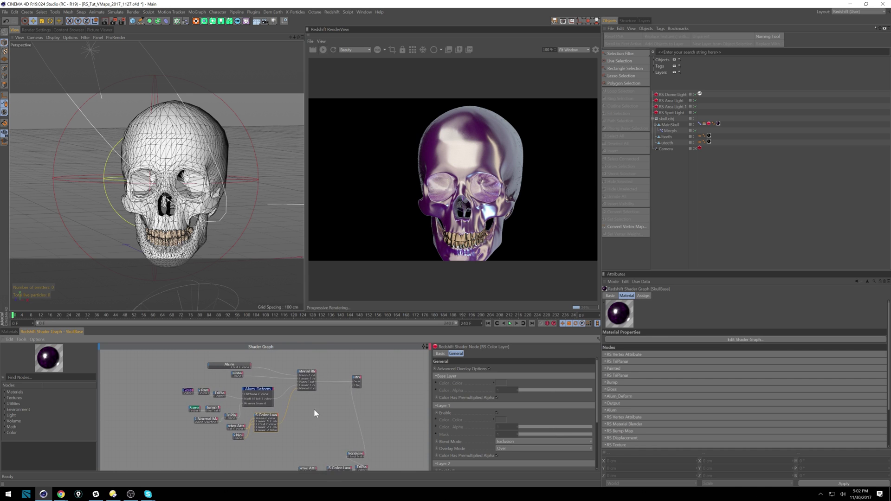
left_click(235, 427)
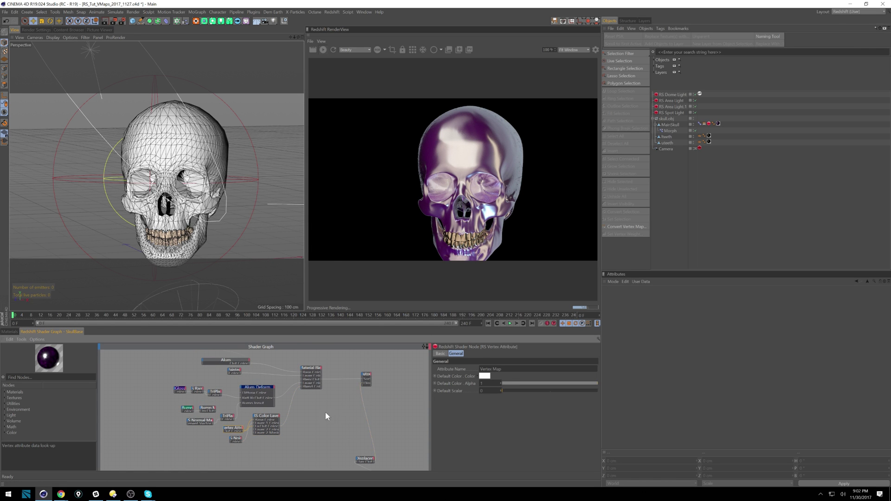
scroll(265, 427, "down", 3)
scroll(196, 378, "up", 3)
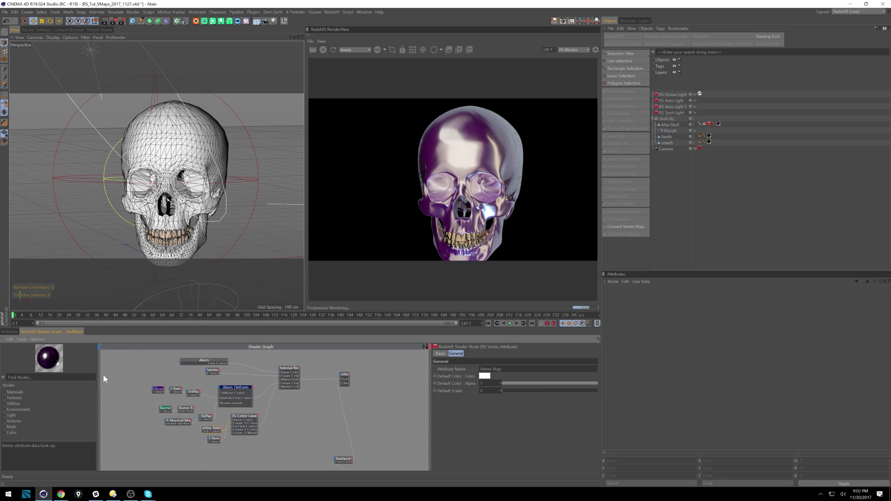
- Move the Morph deformer in front of the skull, behind it and back over the face to preview its falloff
left_click(12, 333)
left_click_drag(205, 208, 189, 199, "alt")
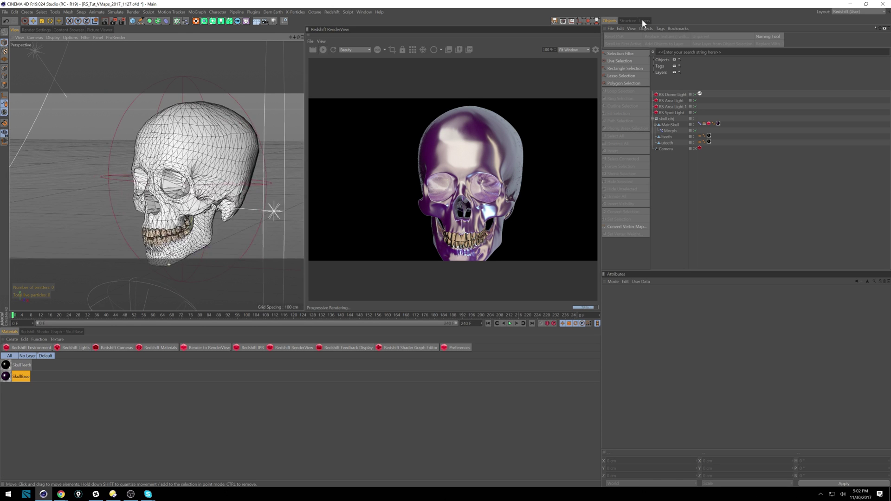
left_click(669, 130)
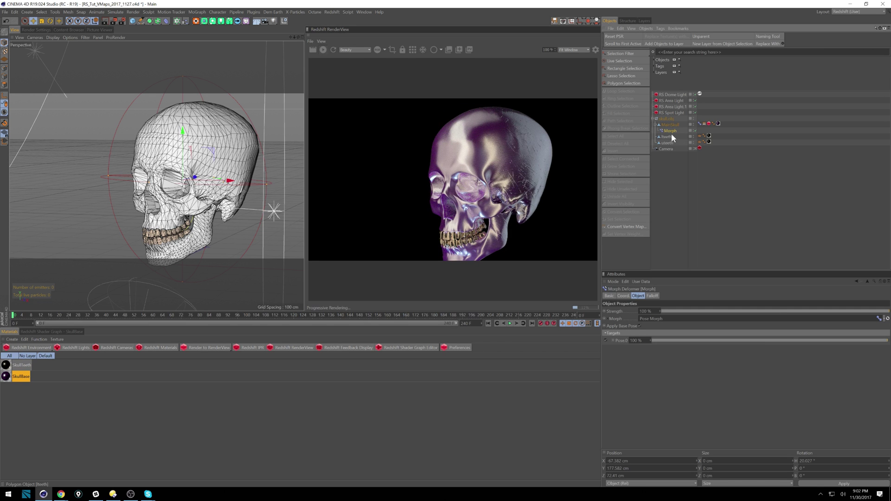
left_click_drag(195, 179, 105, 199)
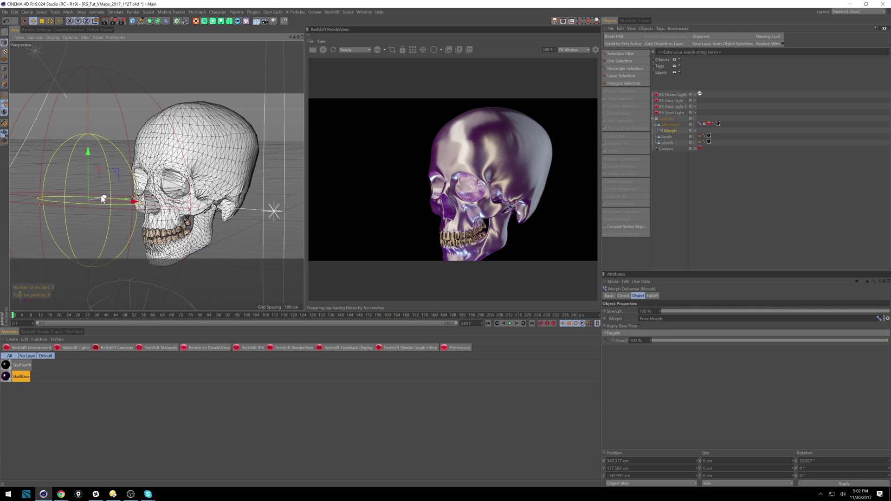
left_click_drag(106, 199, 240, 162)
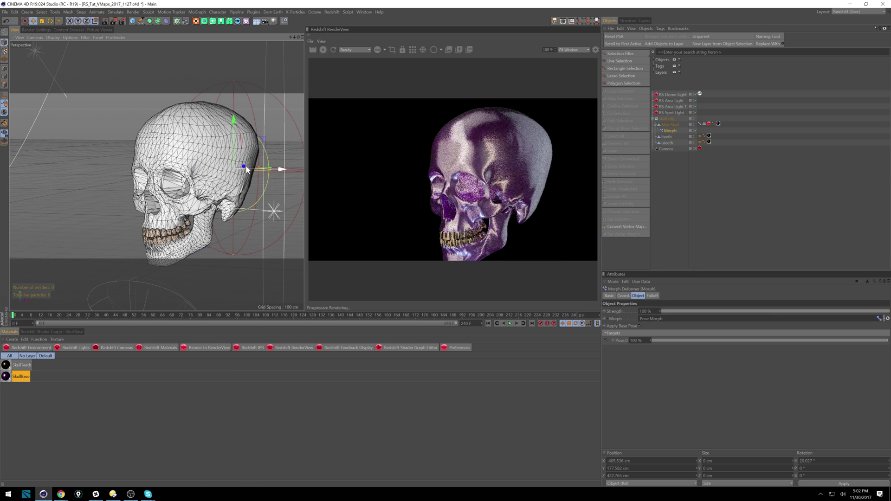
left_click_drag(241, 167, 171, 174)
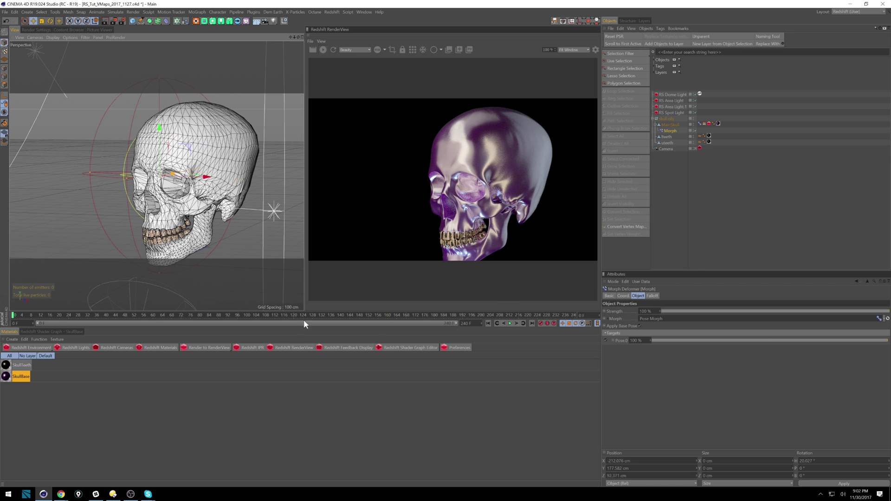
- Go to frame 194 and scale up the Morph deformer's spherical falloff until it encloses the skull
left_click(330, 316)
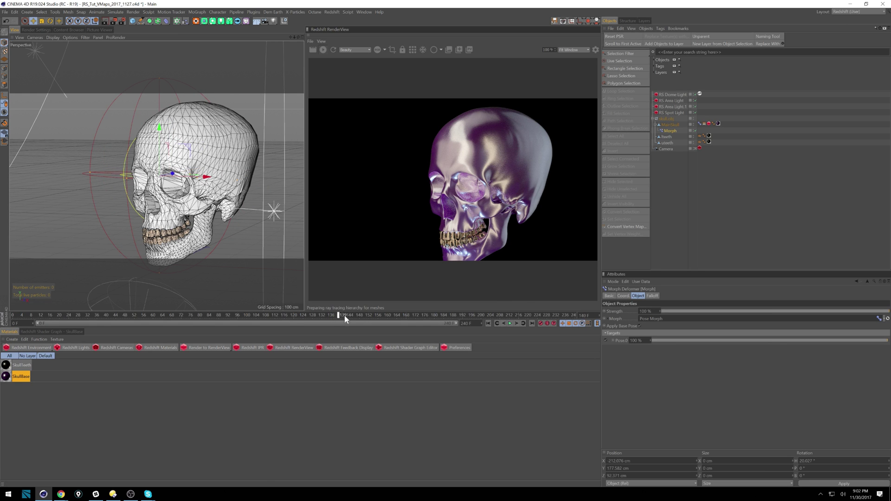
left_click_drag(406, 319, 471, 318)
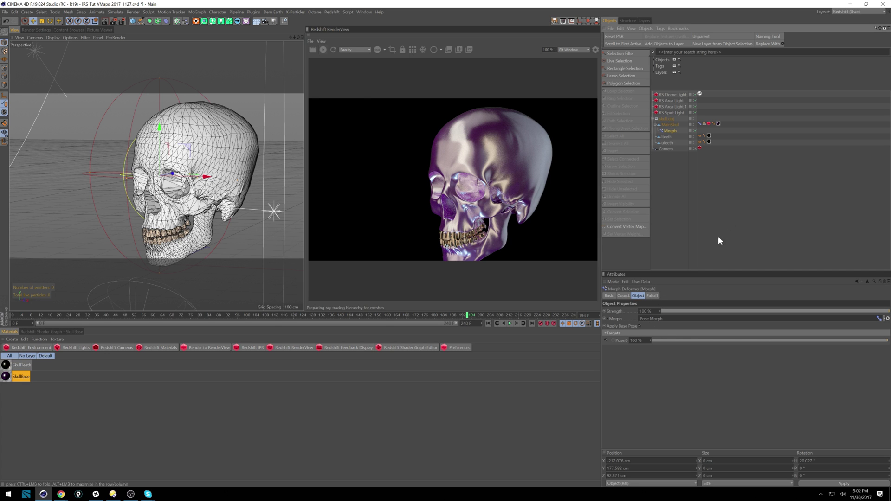
left_click(652, 296)
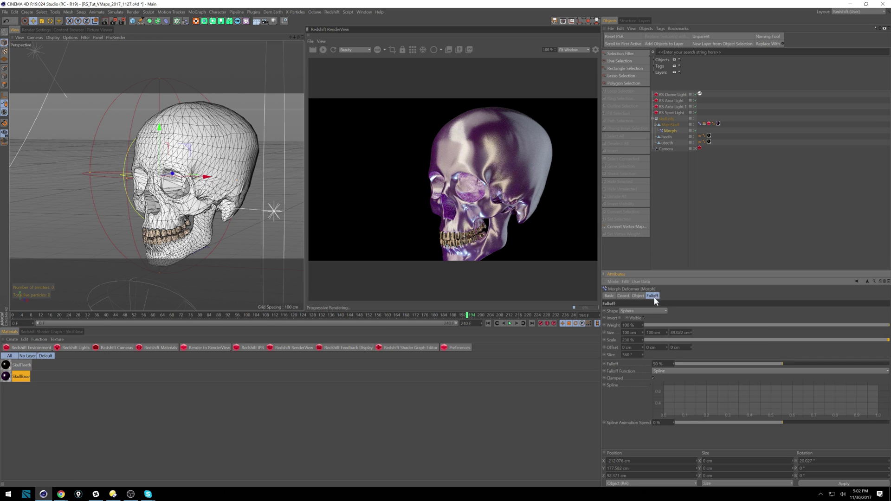
left_click_drag(643, 341, 685, 163)
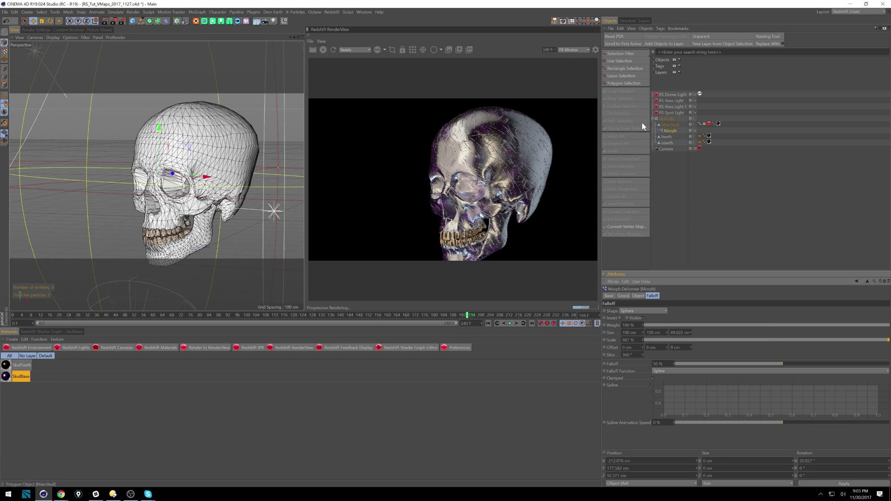
left_click(670, 131)
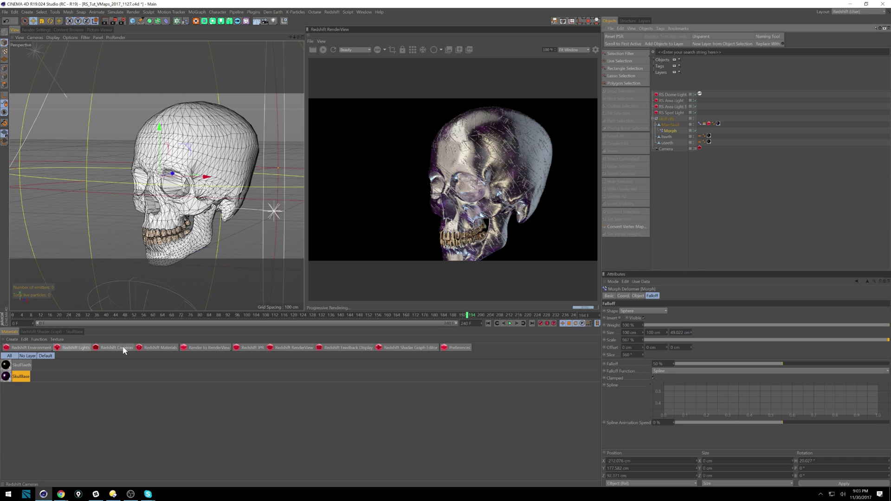
- Create a Redshift material named Skull_Simple and assign it to MainSkull in place of its current material
left_click(160, 347)
left_click(202, 350)
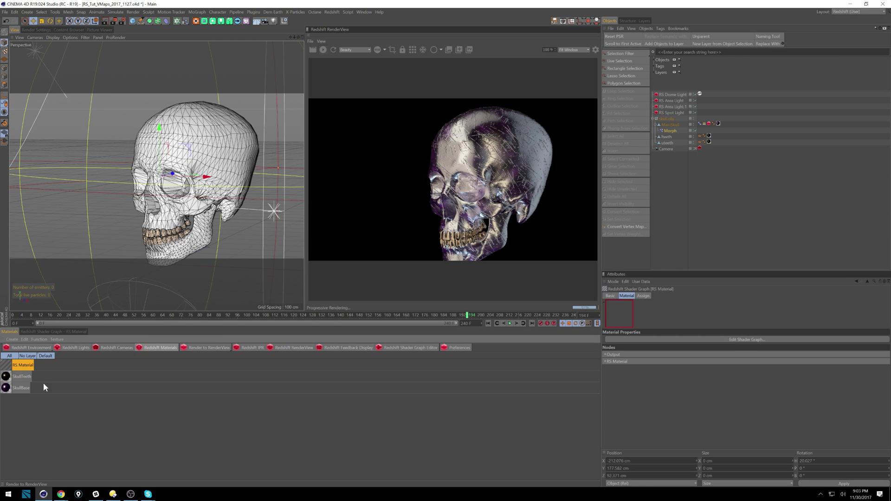
type("S")
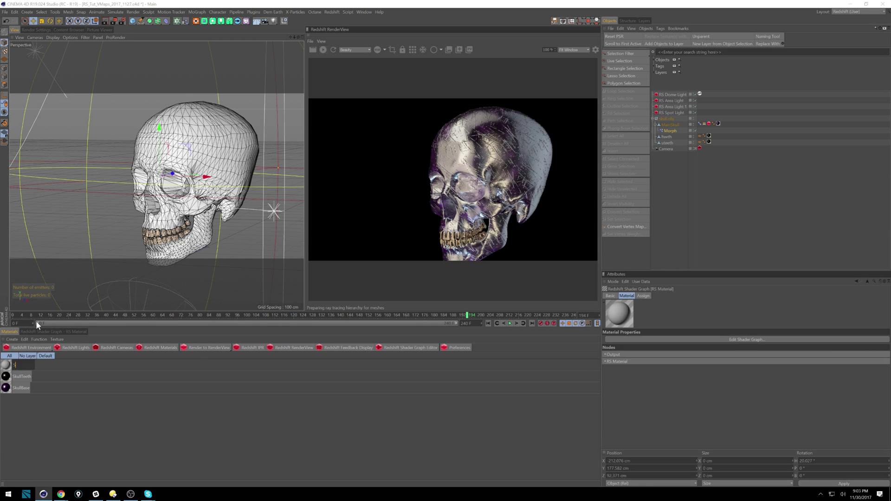
type("kull_Simple")
key("Return")
left_click_drag(9, 366, 719, 126)
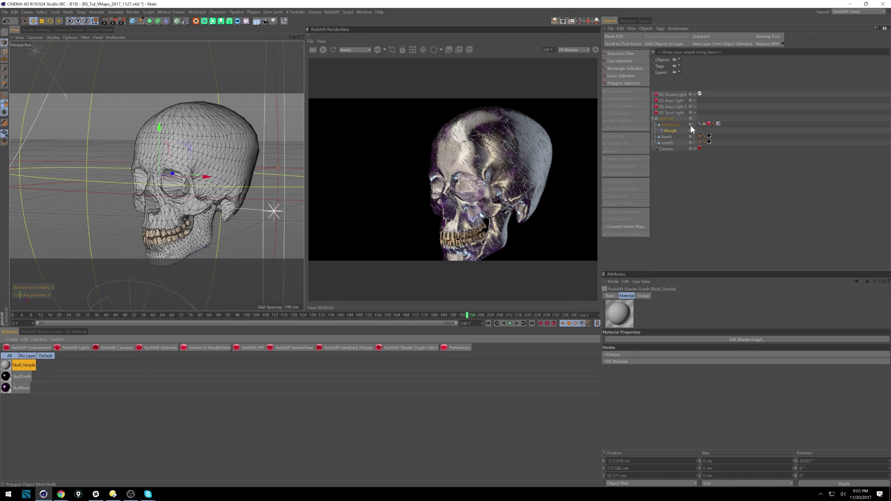
- Delete MainSkull's pose morph and vertex map tags and its Morph deformer, and stop the interactive render
left_click(700, 124)
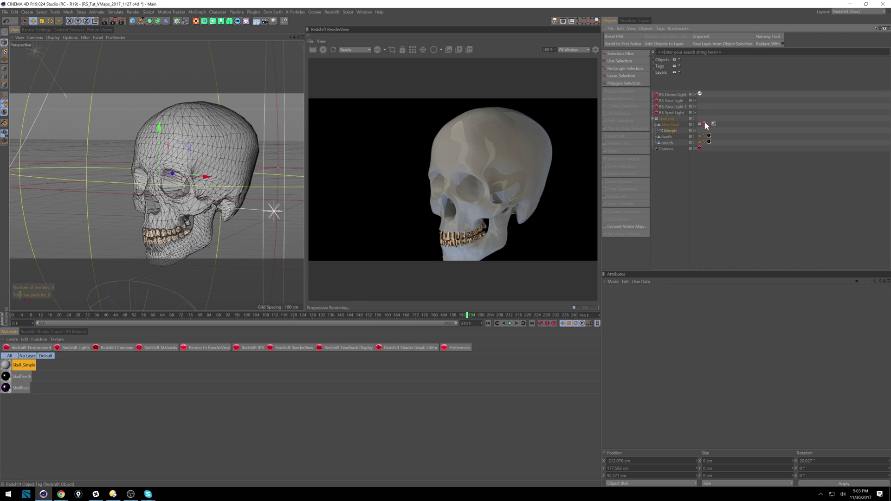
left_click(671, 131)
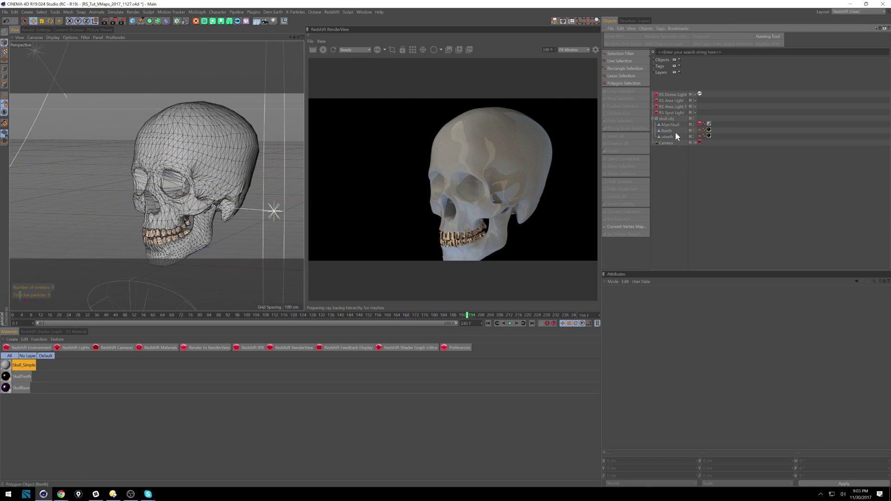
key("Delete")
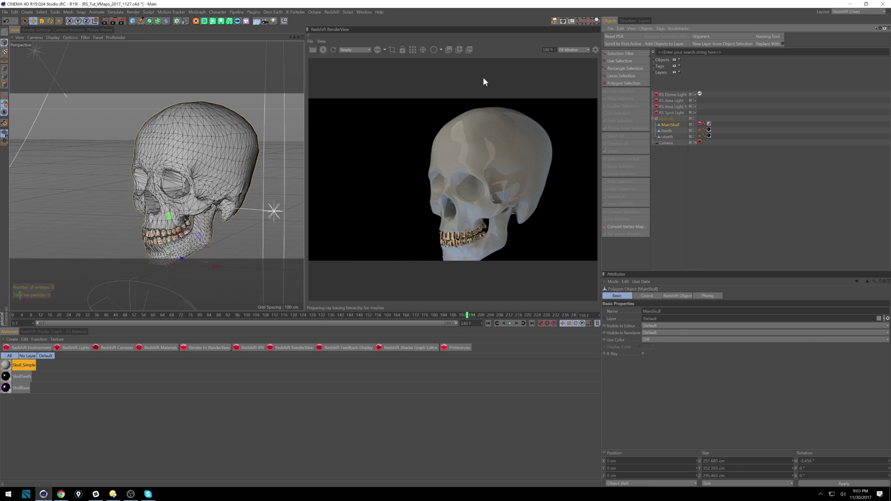
left_click(323, 50)
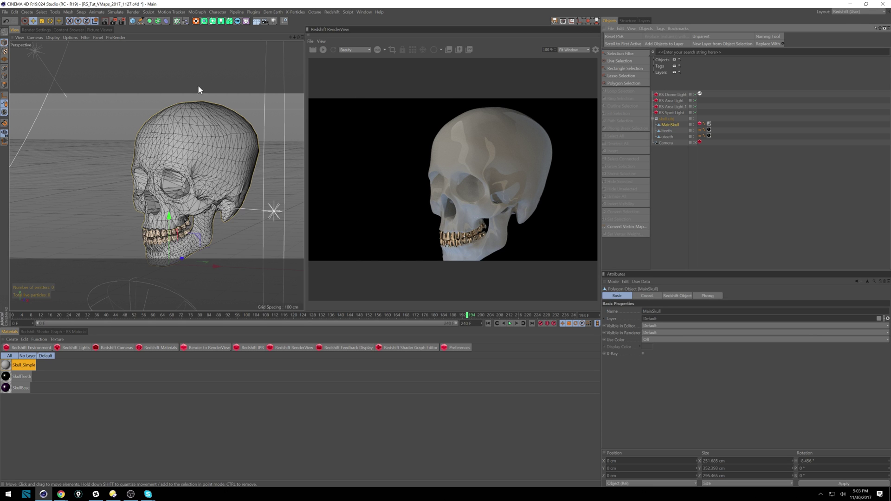
left_click_drag(224, 160, 188, 151, "alt")
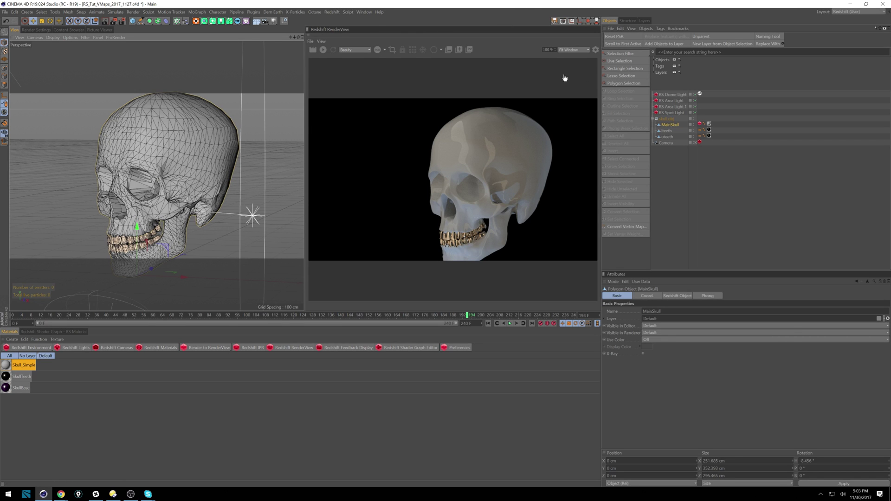
left_click(254, 12)
mouse_move(214, 11)
left_click(168, 156)
left_click(217, 12)
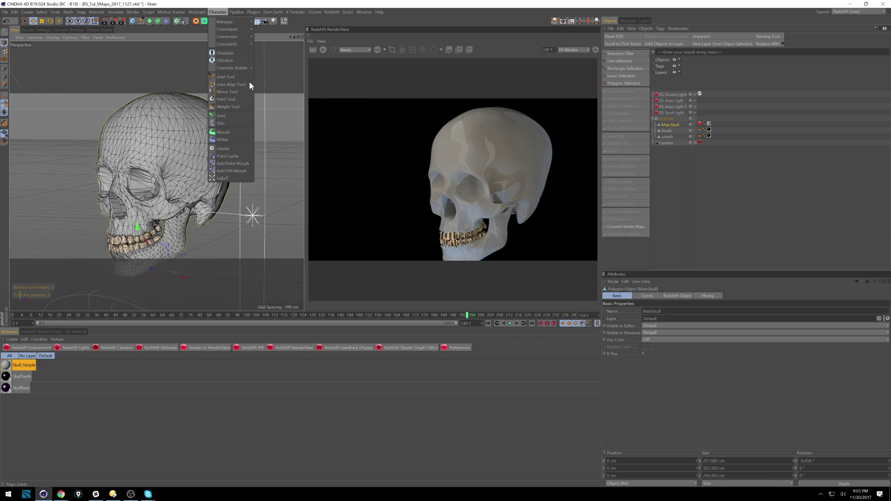
left_click(227, 106)
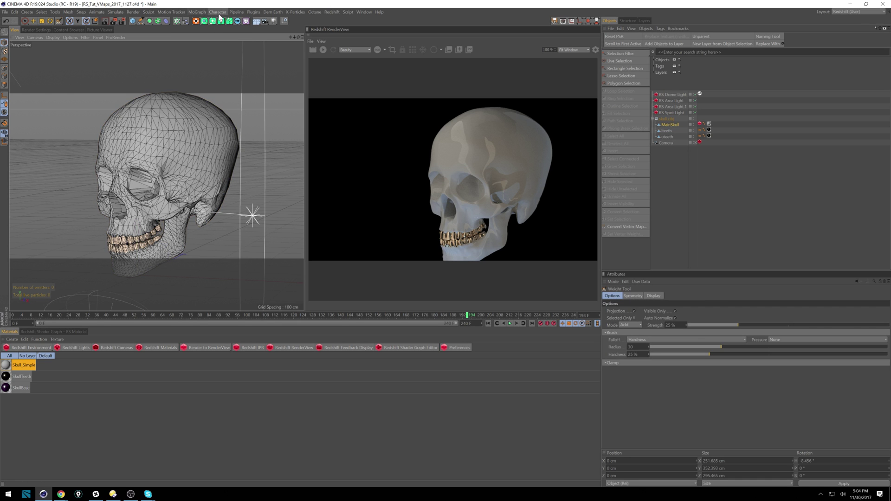
- Paint a vertex map patch across the upper forehead and side of MainSkull's cranium with the Paint Tool
left_click(218, 11)
left_click(231, 102)
left_click(666, 131)
left_click(670, 125)
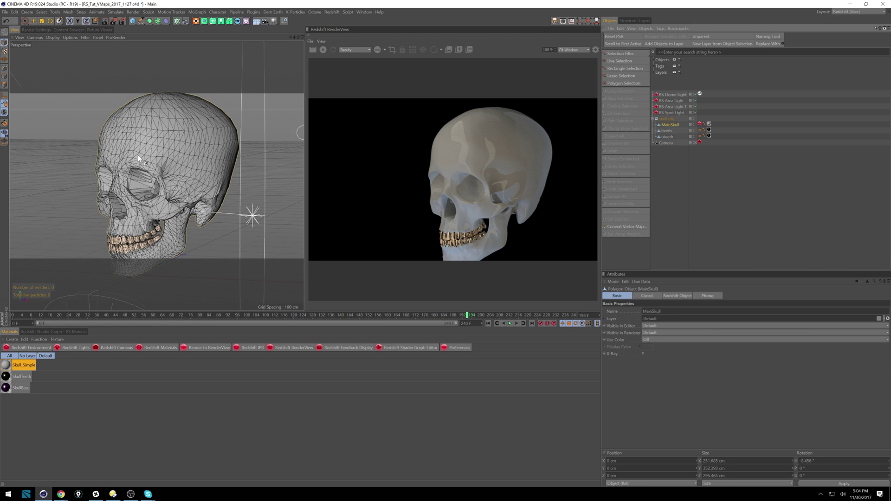
mouse_move(169, 129)
left_mouse_down()
mouse_move(211, 138)
mouse_move(171, 141)
mouse_move(202, 154)
mouse_move(230, 113)
left_mouse_up()
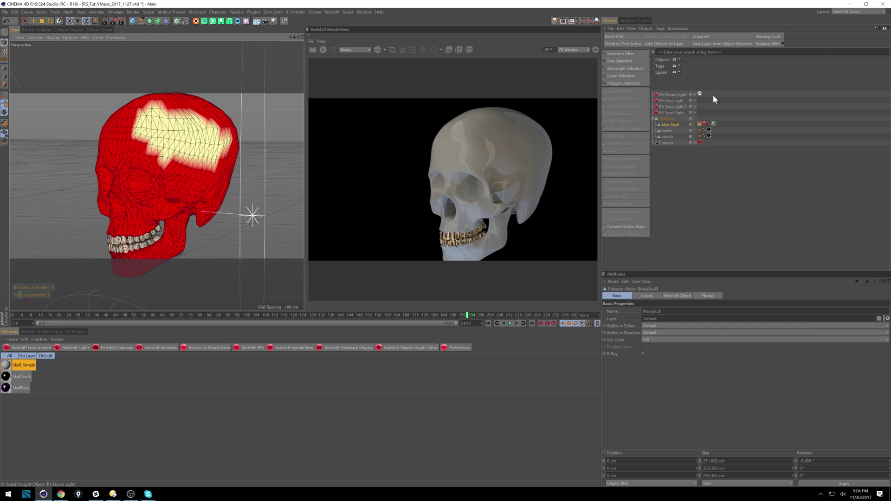
- Rename MainSkull's new vertex map tag to Displace
left_click(702, 124)
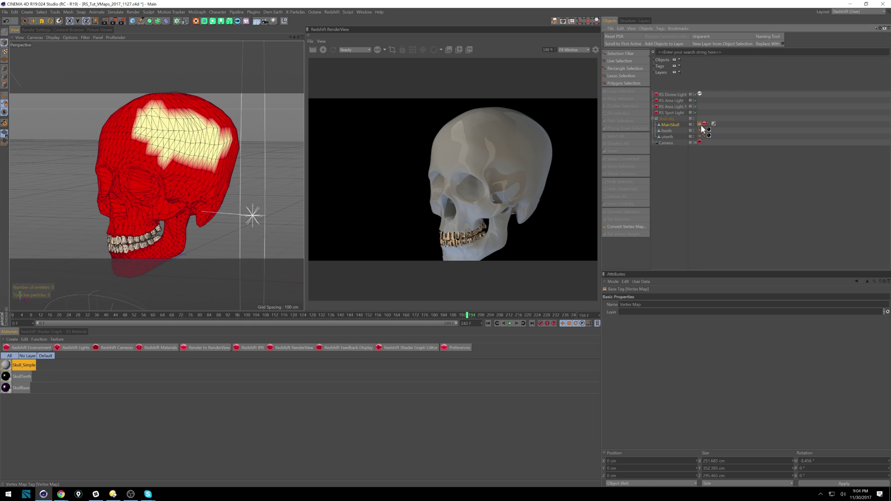
double_click(702, 124)
type("Displace")
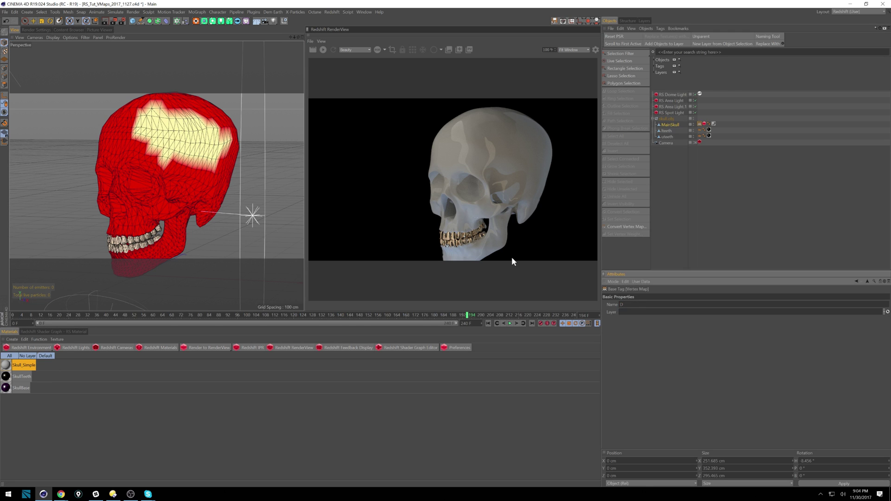
- Add a Displacer deformer to the skull group
left_click(166, 21)
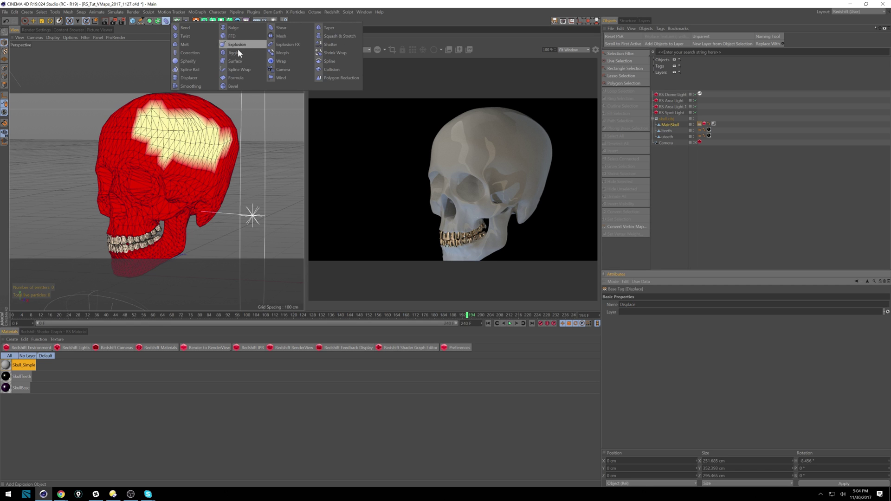
left_click(188, 77)
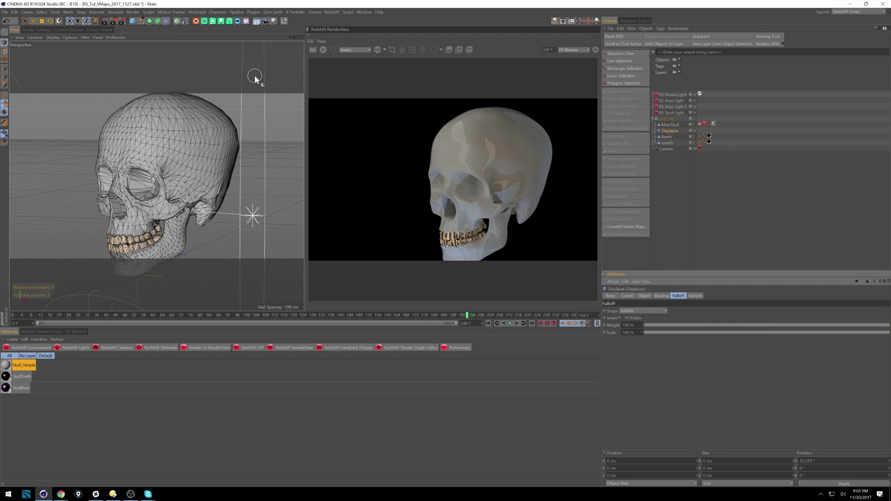
- Nest the Displacer under MainSkull and add a Restriction tag to it that uses the Displace vertex map
left_click(672, 132)
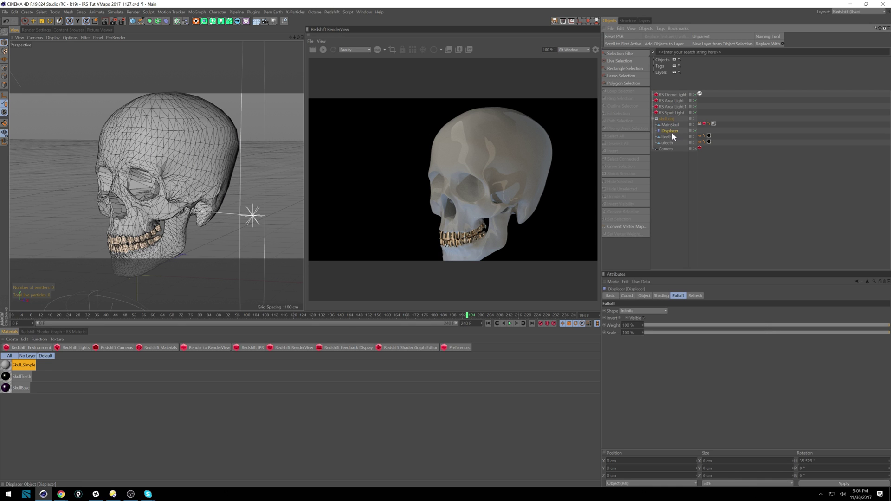
left_click_drag(672, 132, 678, 128)
right_click(680, 134)
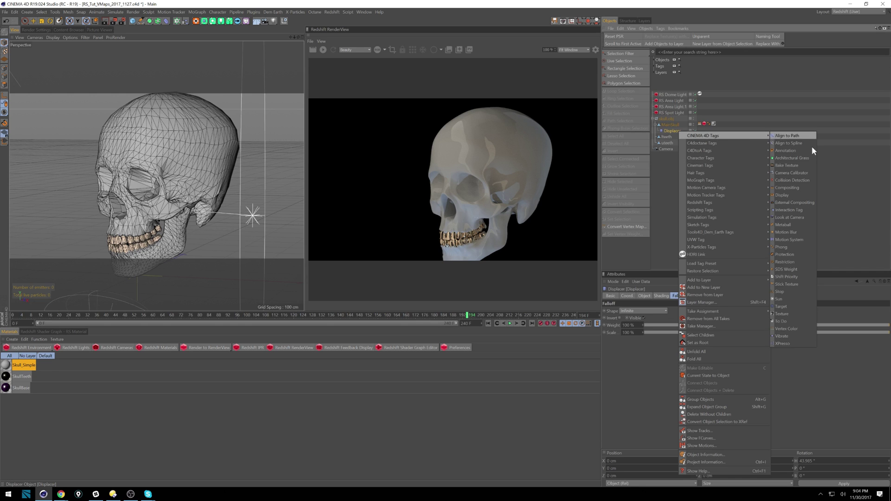
left_click(789, 262)
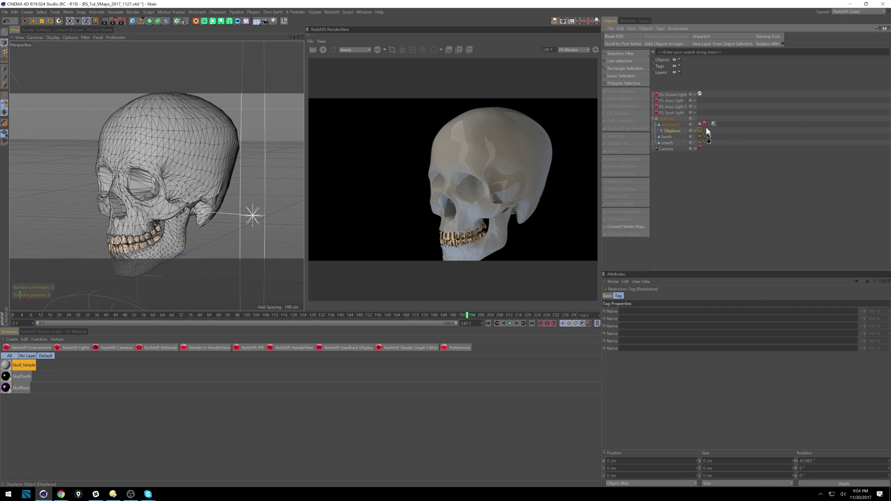
left_click_drag(699, 130, 642, 314)
- Assign a Noise shader to the Displacer's custom shader channel
left_click(674, 131)
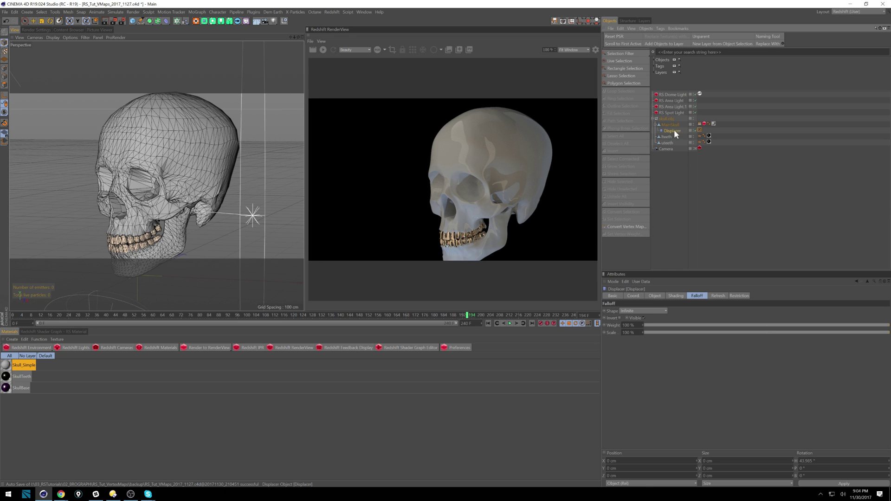
left_click(675, 297)
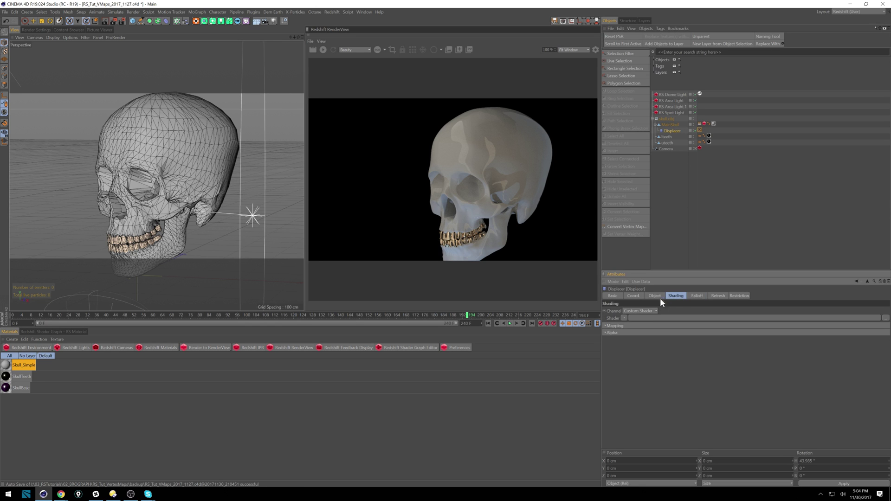
left_click(624, 318)
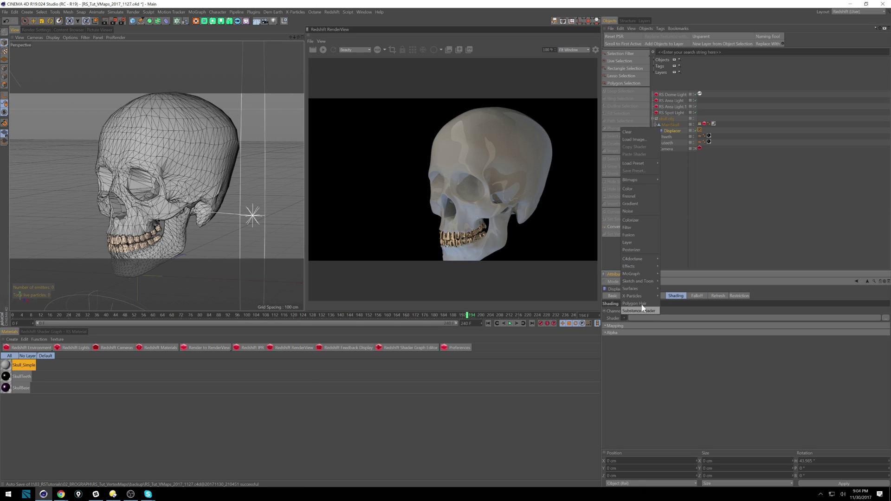
left_click(655, 212)
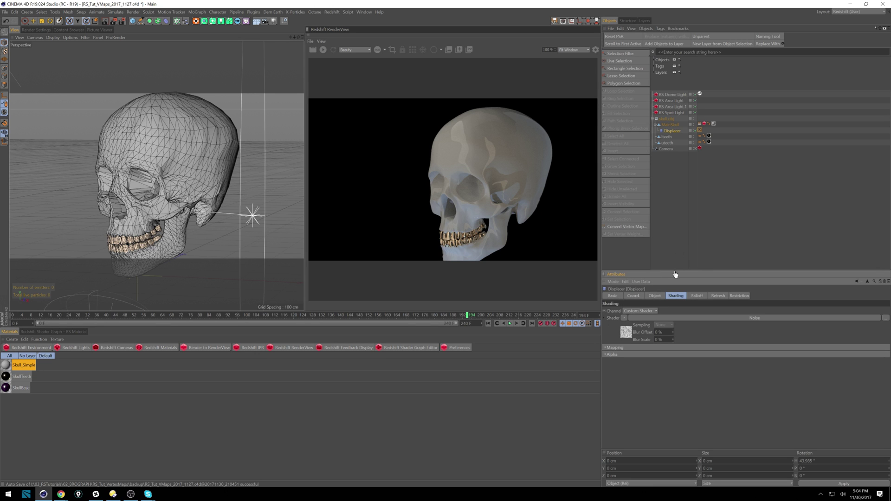
- Start the interactive render and set the Displacer's height to 56 cm
left_click(324, 49)
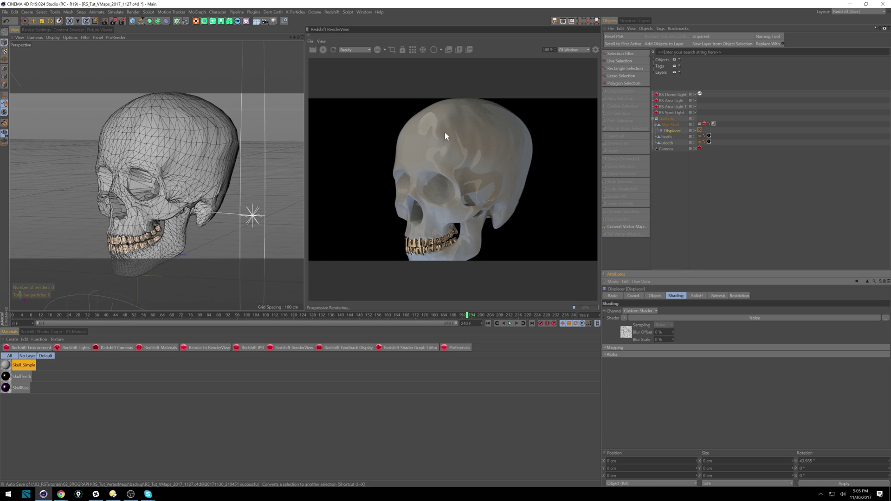
left_click(653, 296)
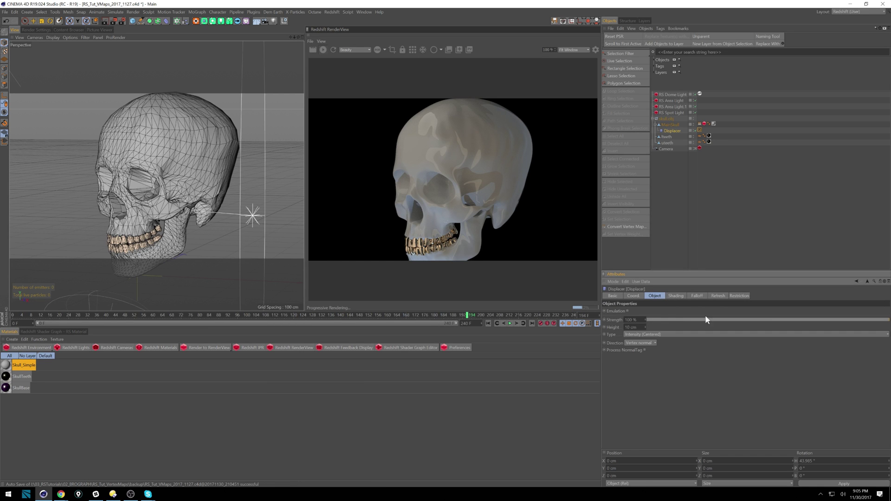
left_click_drag(645, 328, 654, 308)
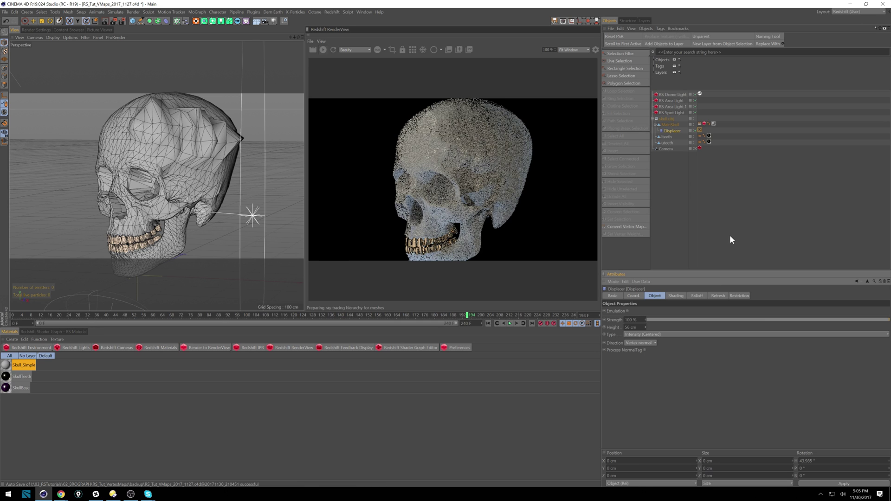
- Smooth the Displace vertex map's painted patch along the upper forehead and side of the cranium, using the Paint Tool in Smooth mode
left_click(700, 123)
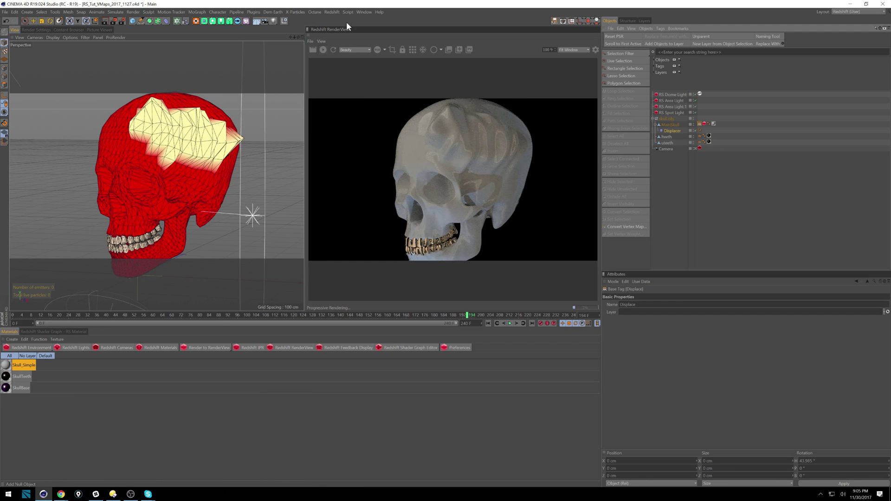
double_click(700, 125)
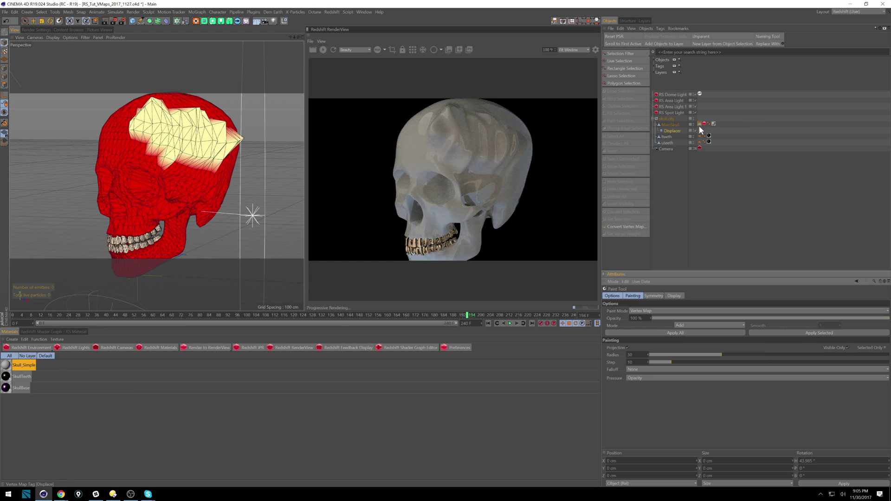
left_click(711, 325)
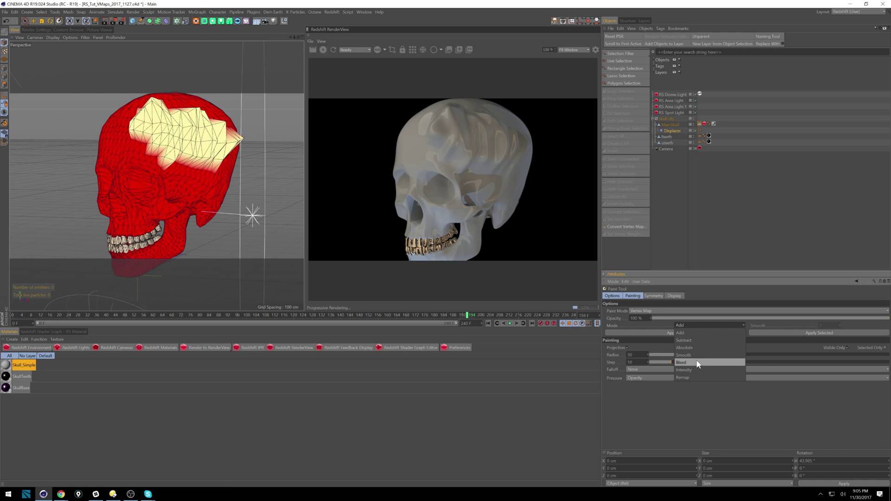
left_click(696, 355)
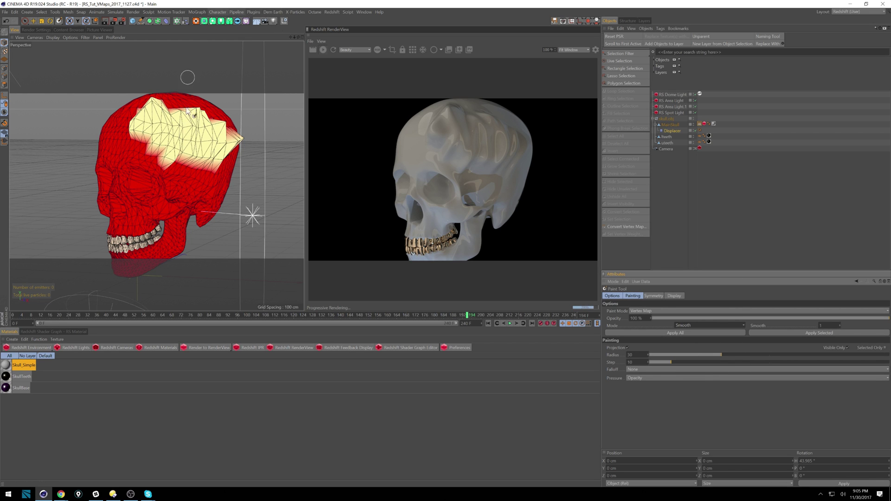
mouse_move(154, 112)
left_mouse_down()
mouse_move(142, 101)
mouse_move(214, 116)
mouse_move(195, 153)
mouse_move(150, 137)
left_mouse_up()
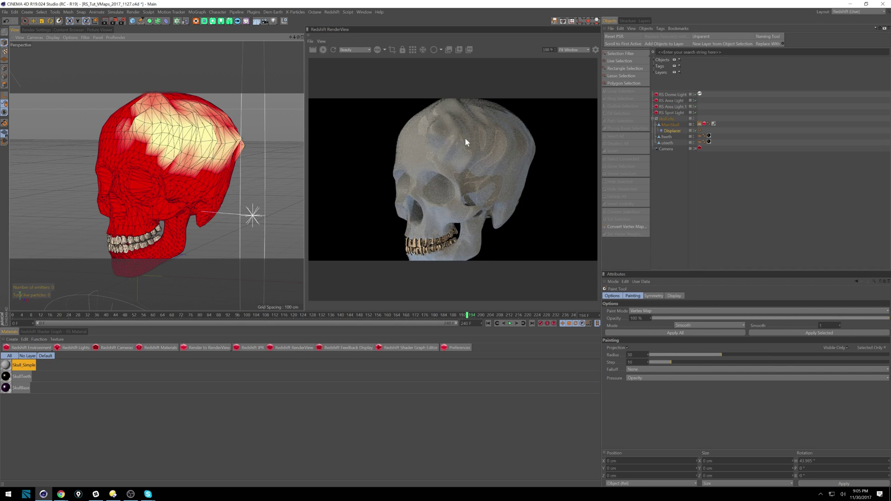
mouse_move(174, 150)
left_mouse_down()
mouse_move(241, 147)
mouse_move(238, 138)
left_mouse_up()
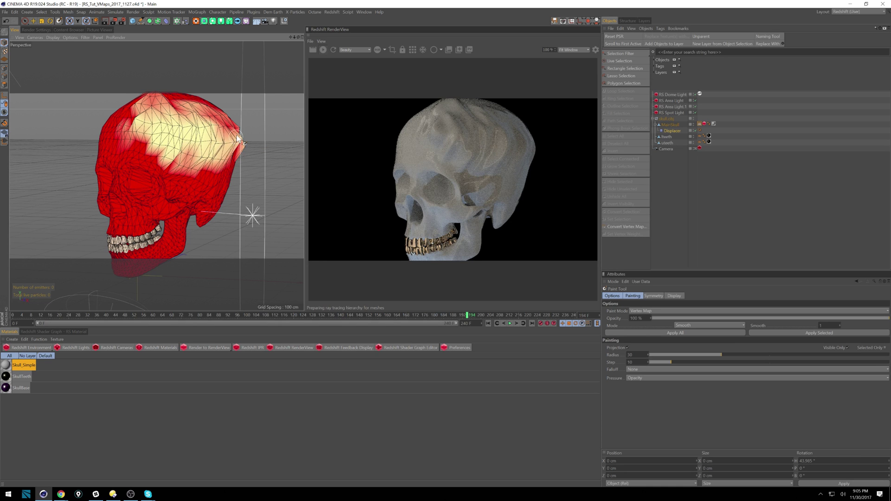
- Subtract vertex map weight along a strip through the middle of the painted patch, at full opacity
left_click(719, 325)
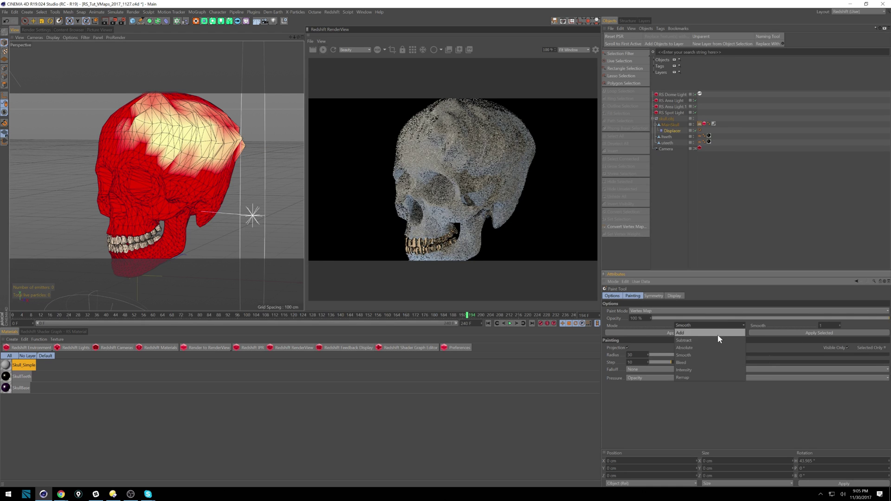
left_click(696, 340)
mouse_move(156, 151)
left_mouse_down()
mouse_move(169, 160)
mouse_move(191, 149)
left_mouse_up()
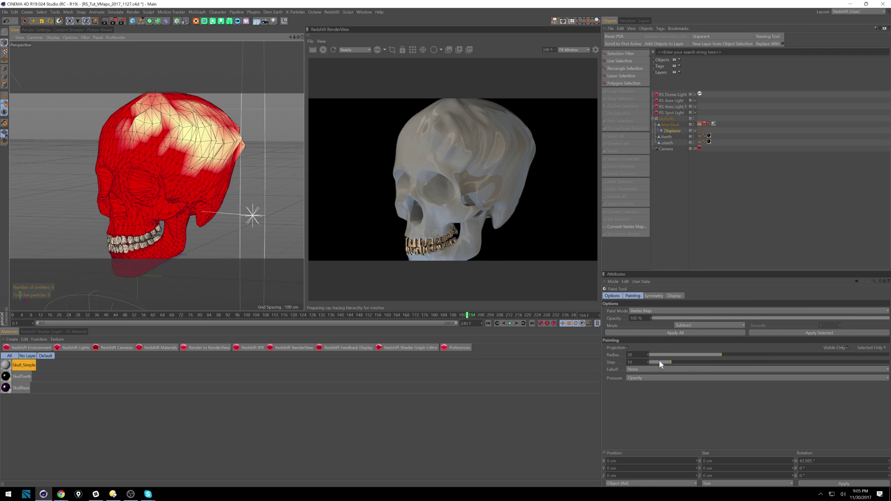
- Reduce the Paint Tool's step to 4 and opacity to 29%, and subtract weight softly at the back and forehead parts of the patch
left_click(659, 361)
left_click_drag(735, 319, 727, 322)
left_click_drag(205, 128, 236, 139)
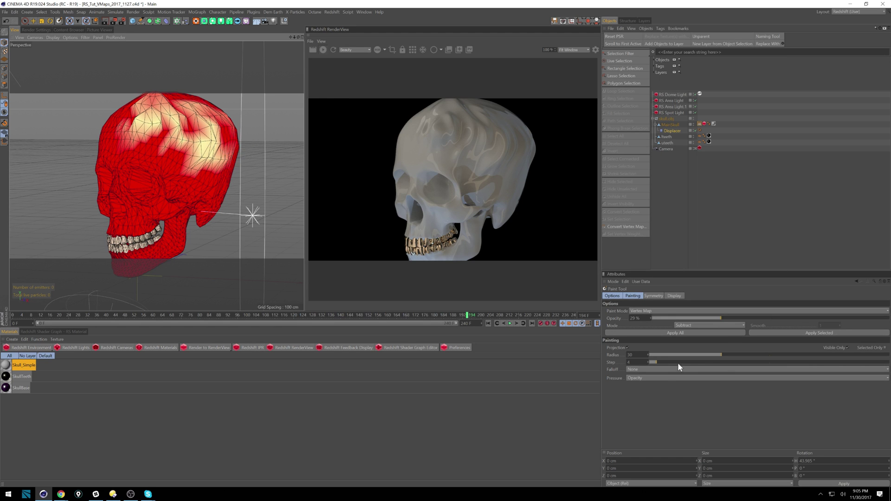
left_click(665, 378)
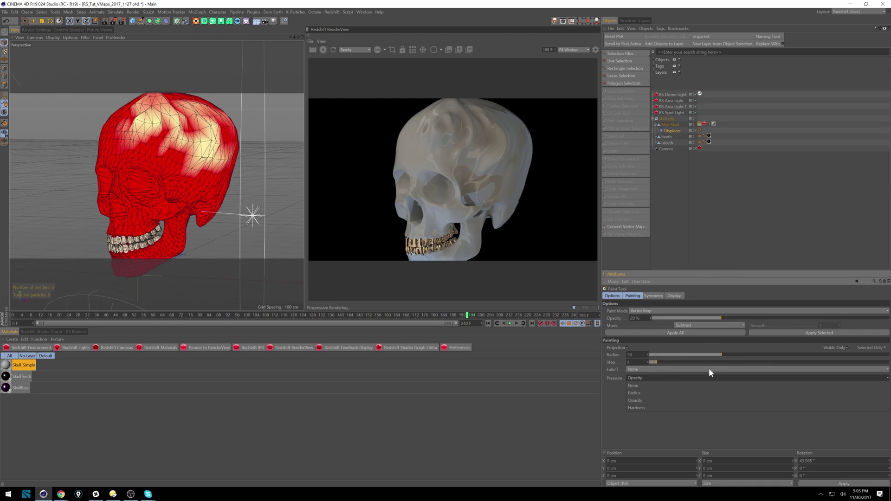
left_click(749, 354)
left_click_drag(148, 123, 139, 122)
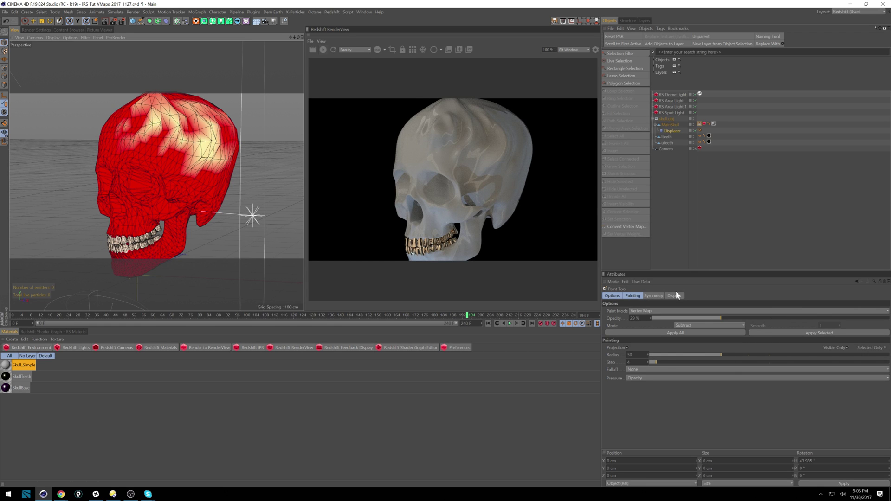
- Spread the painted weights over the forehead and down toward the temple in Bleed mode at 100% opacity
left_click(707, 325)
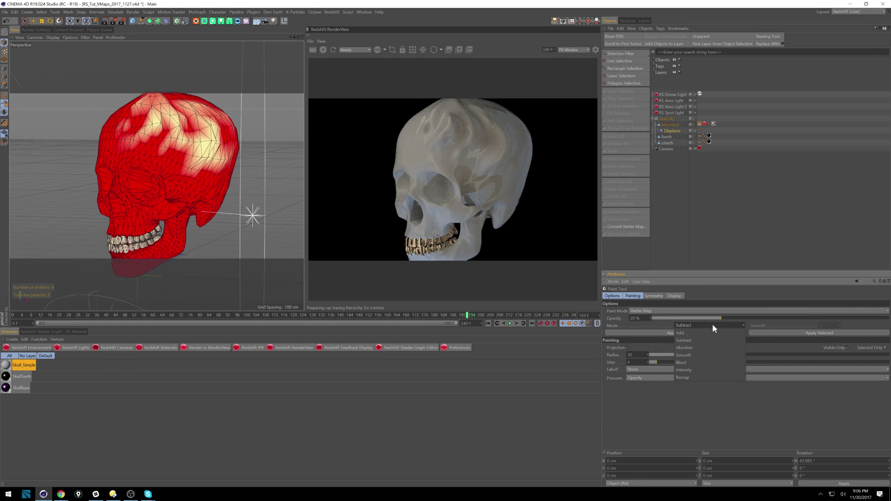
left_click(705, 362)
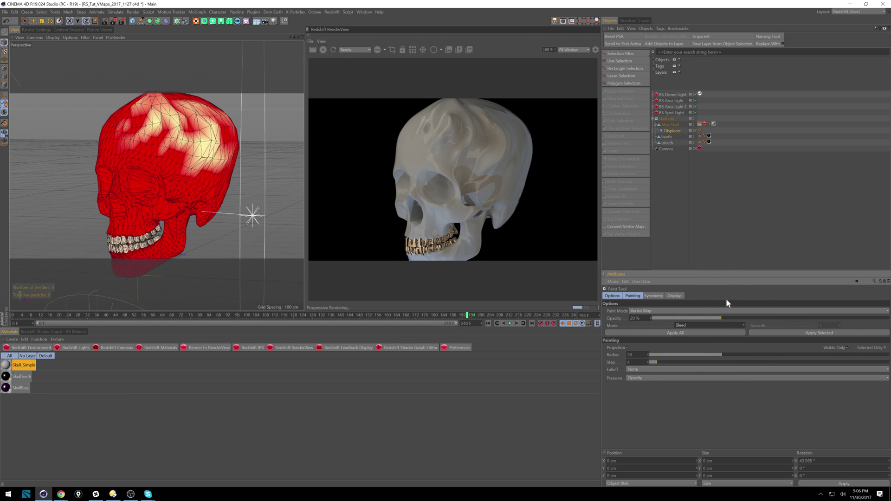
left_click(697, 332)
left_click(768, 334)
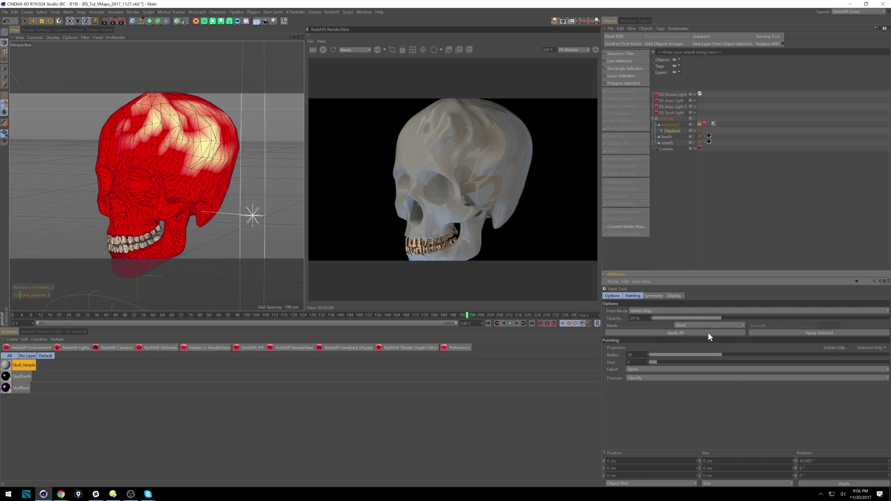
left_click_drag(742, 318, 867, 317)
mouse_move(215, 161)
left_mouse_down()
mouse_move(148, 124)
mouse_move(108, 127)
mouse_move(129, 121)
mouse_move(93, 117)
mouse_move(73, 125)
left_mouse_up()
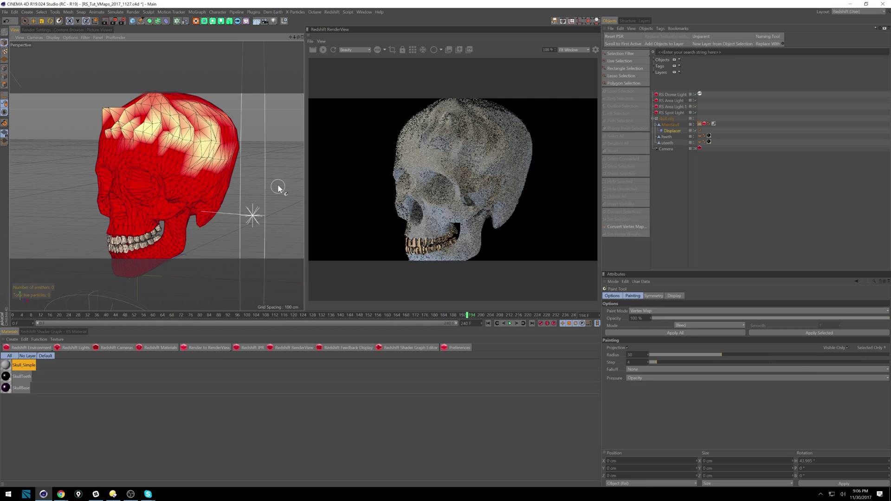
left_click_drag(188, 153, 204, 182)
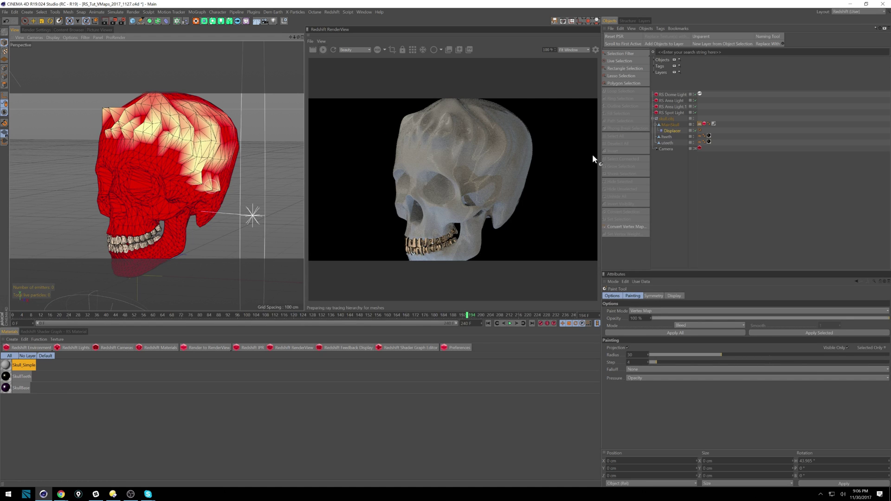
- Delete the Displacer and MainSkull's Displace vertex map tag
left_click(688, 131)
key("Delete")
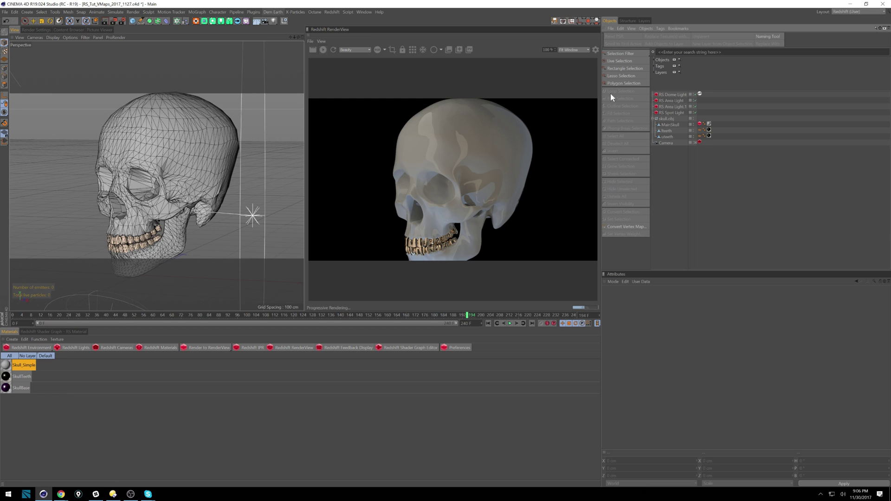
- Create a new vertex map on MainSkull in polygon mode by setting its vertex weight to 0%
left_click(668, 124)
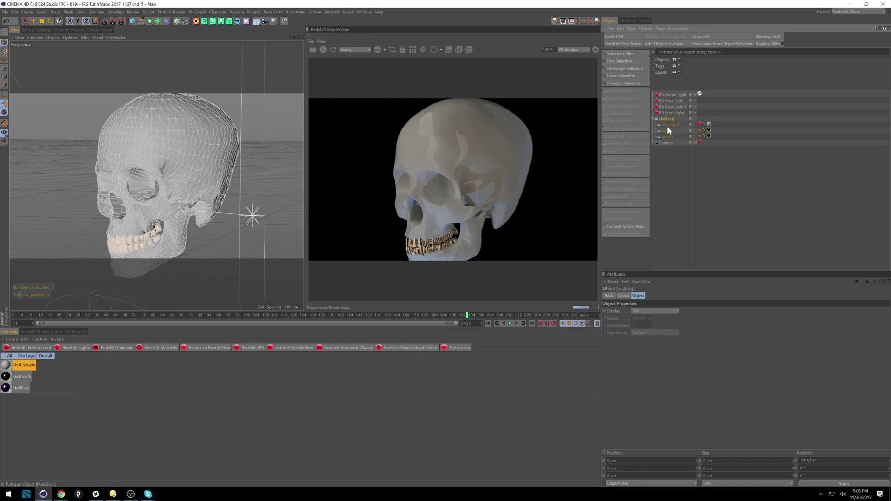
left_click(5, 85)
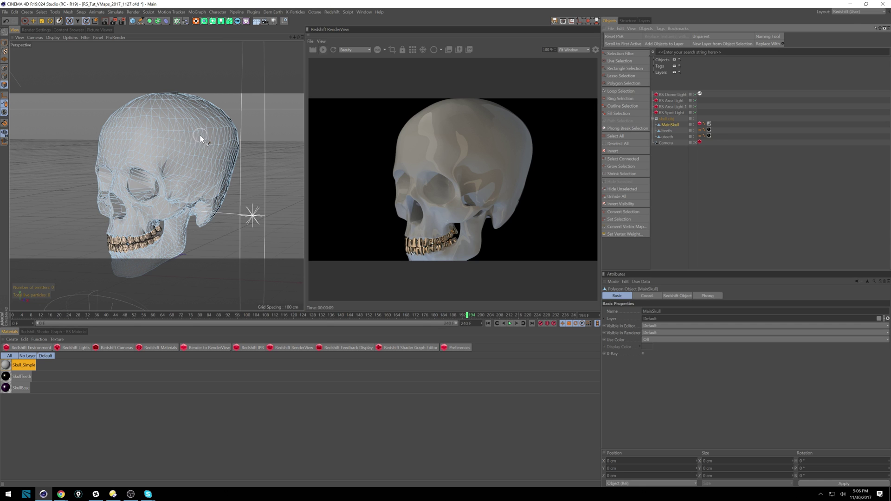
key("v")
mouse_move(192, 134)
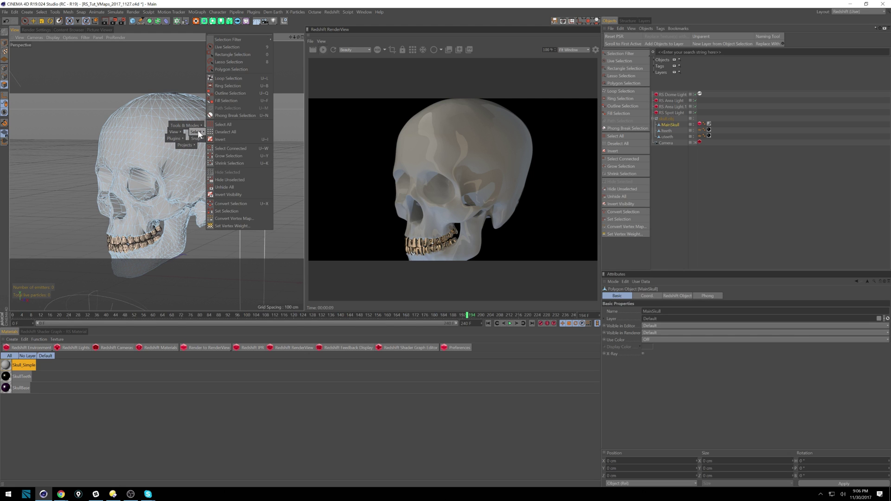
left_click(248, 226)
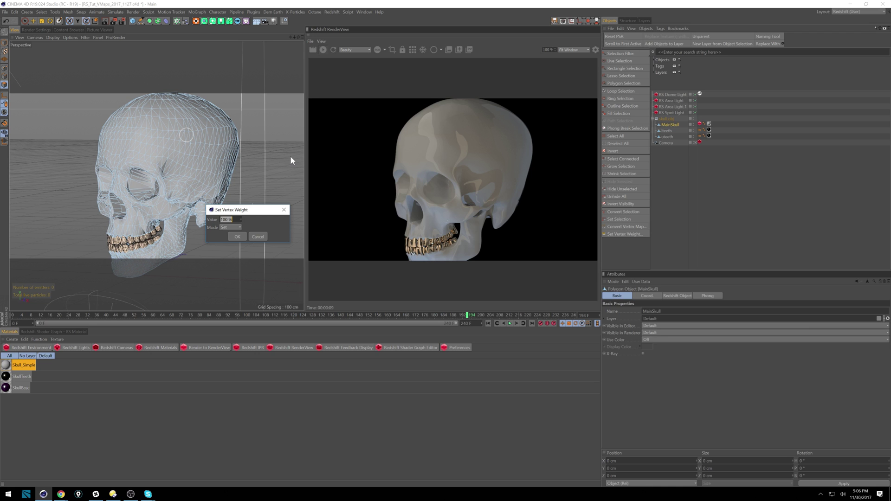
type("0")
key("Return")
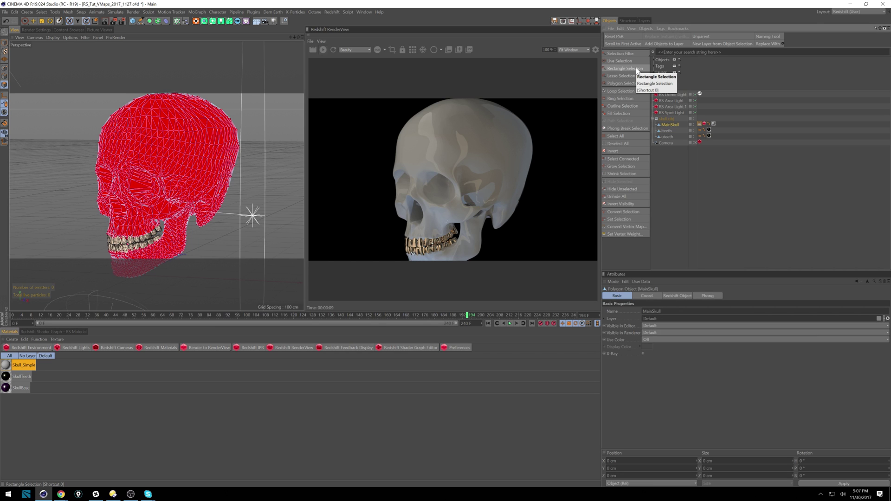
- Add a Pose Morph tag to MainSkull and enable Maps mixing
key("shift+c")
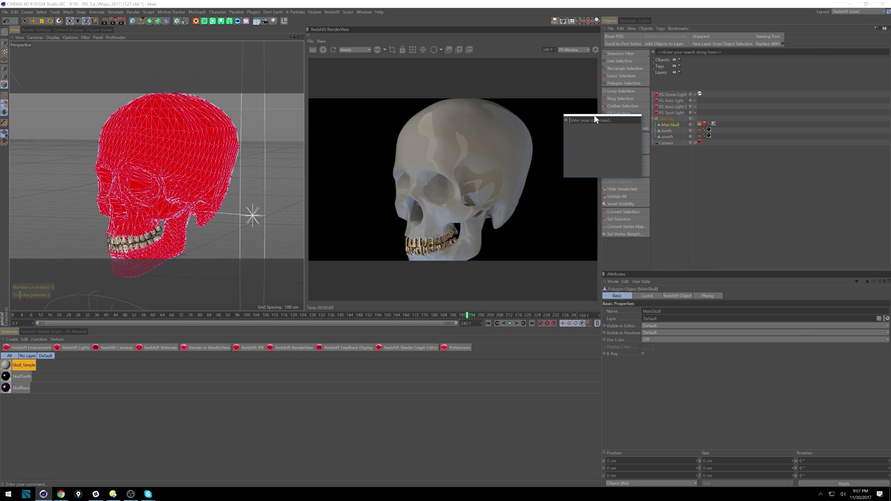
type("pose morph")
key("Return")
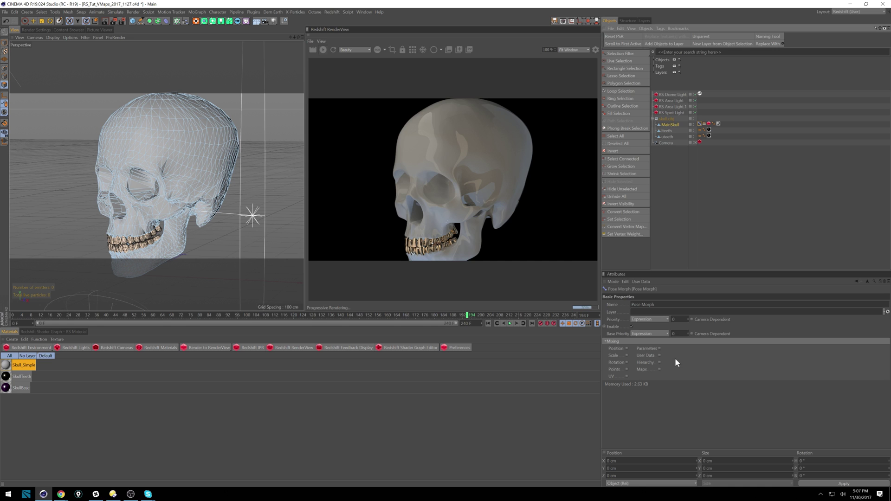
left_click(659, 369)
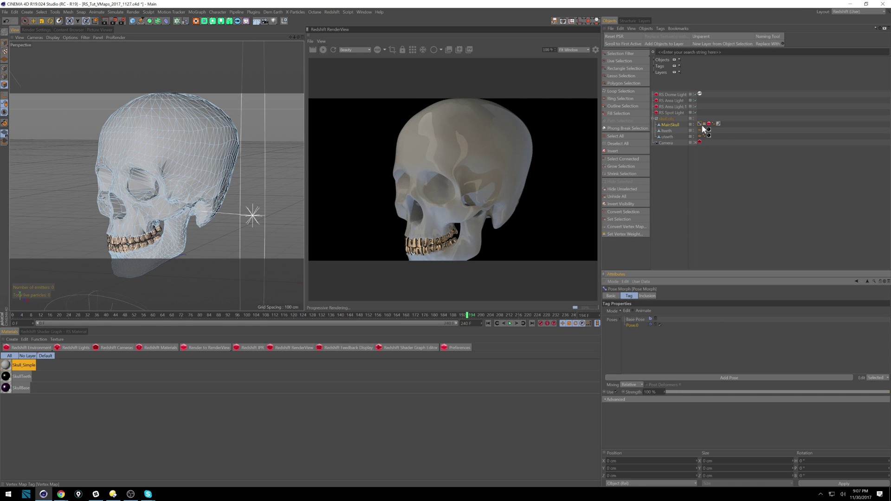
- Select Pose.0 in the Pose Morph tag and set the vertex weight of MainSkull's vertex map to 100
left_click(635, 319)
left_click_drag(706, 123, 660, 251)
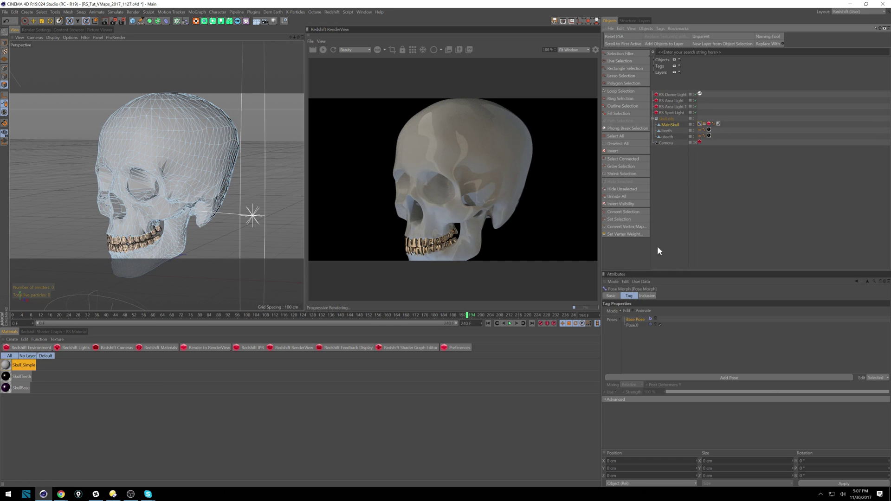
left_click(636, 326)
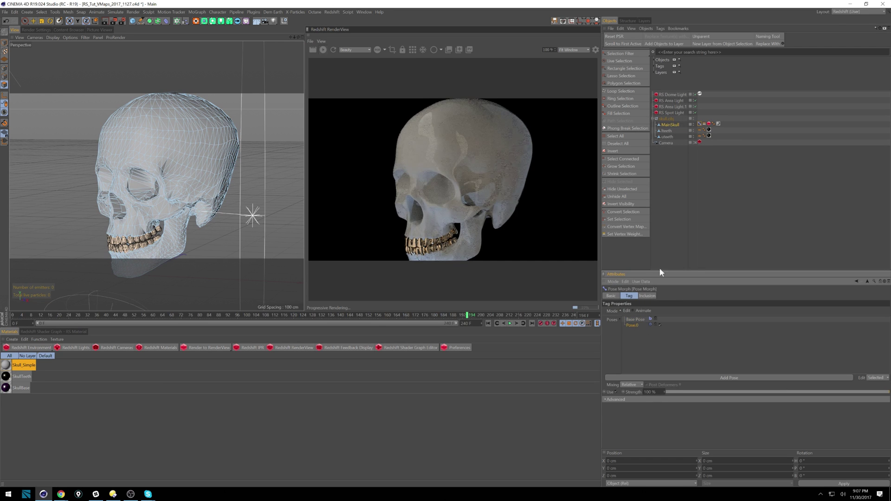
left_click(702, 123)
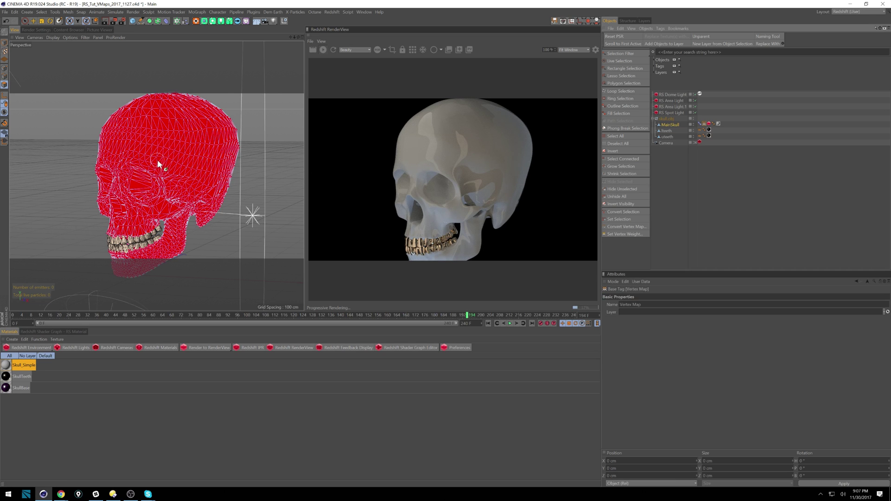
key("v")
mouse_move(191, 130)
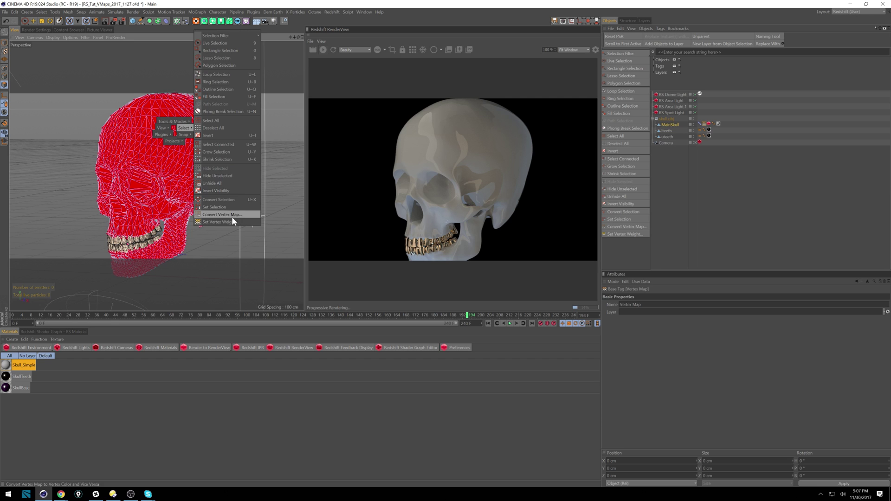
left_click(218, 222)
type("00")
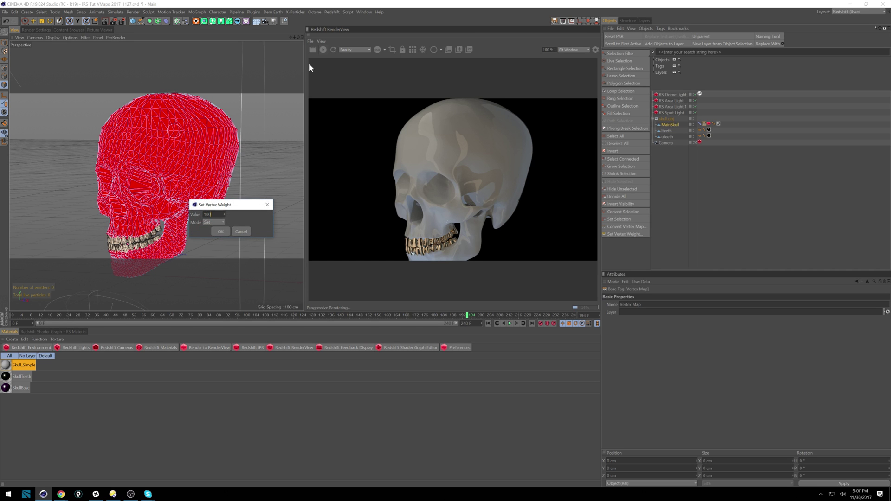
key("Return")
- Preview the vertex map morph by lowering Pose.0's strength to 0% and returning it to 100%
left_click(703, 126)
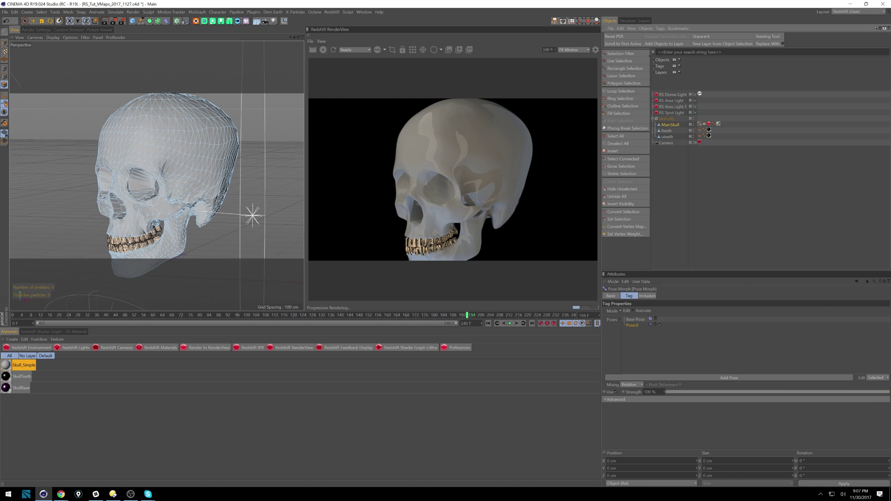
left_click_drag(886, 393, 830, 391)
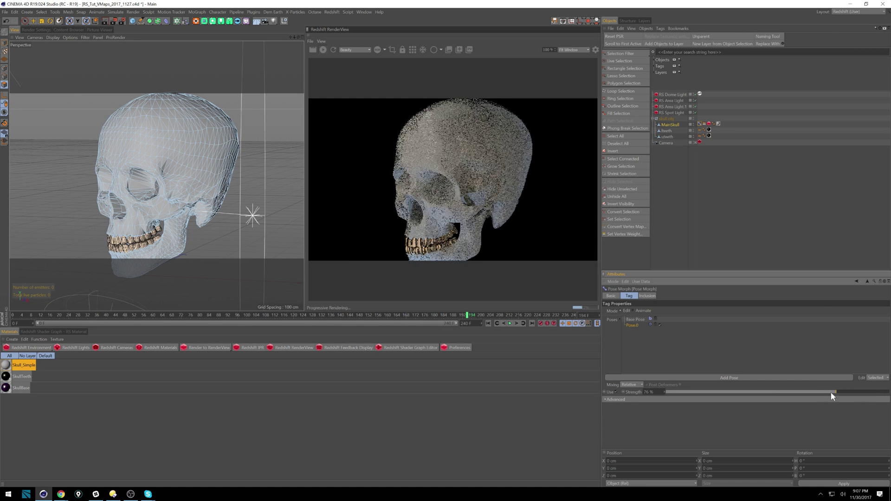
left_click(704, 124)
left_click_drag(835, 391, 653, 413)
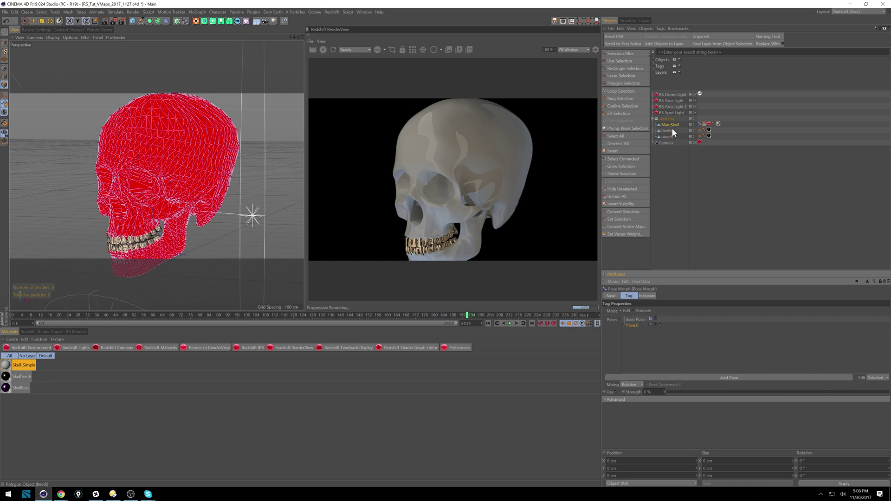
left_click_drag(676, 394, 835, 393)
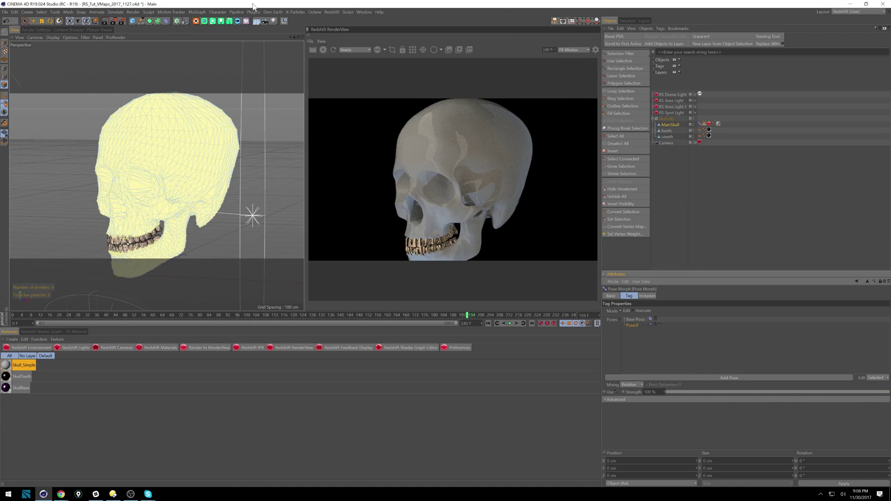
- Add a Morph deformer and make it a child of MainSkull
left_click(165, 21, "shift")
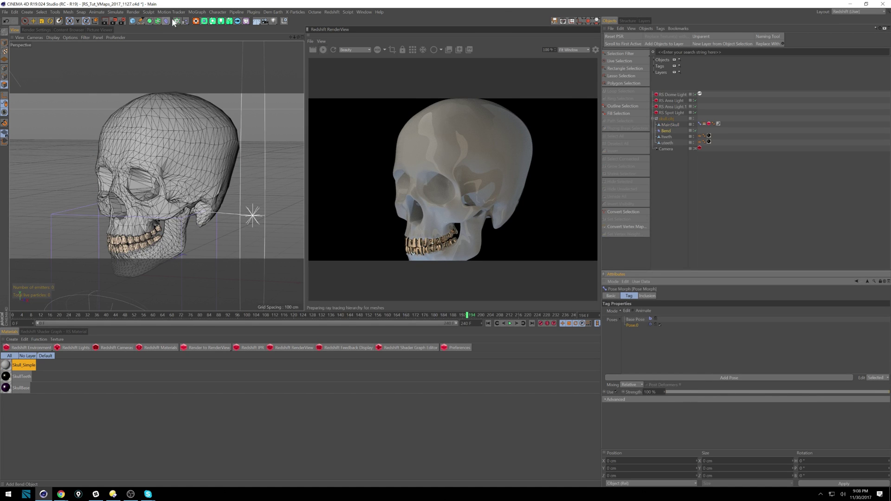
key("Delete")
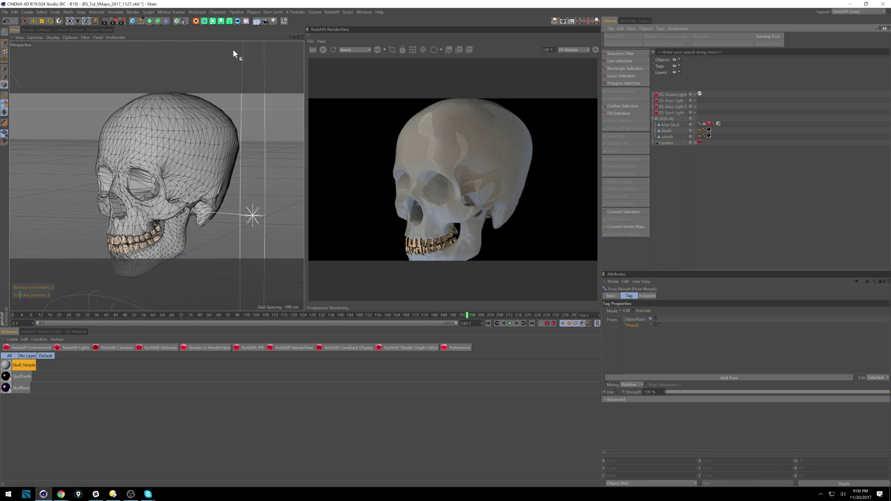
left_click(166, 22)
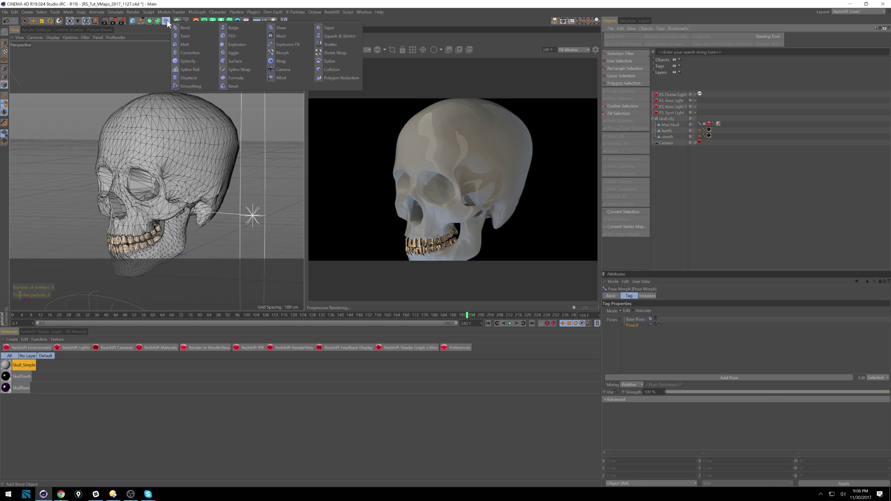
left_click(283, 52)
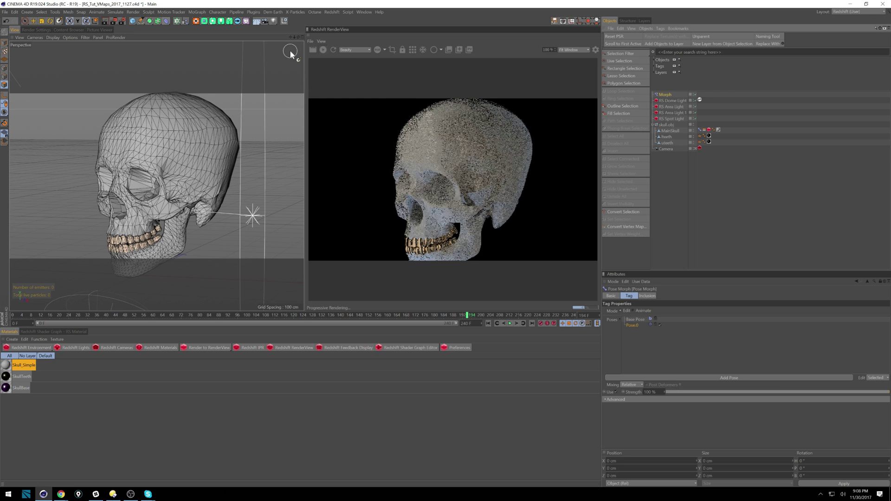
left_click_drag(674, 132, 675, 131)
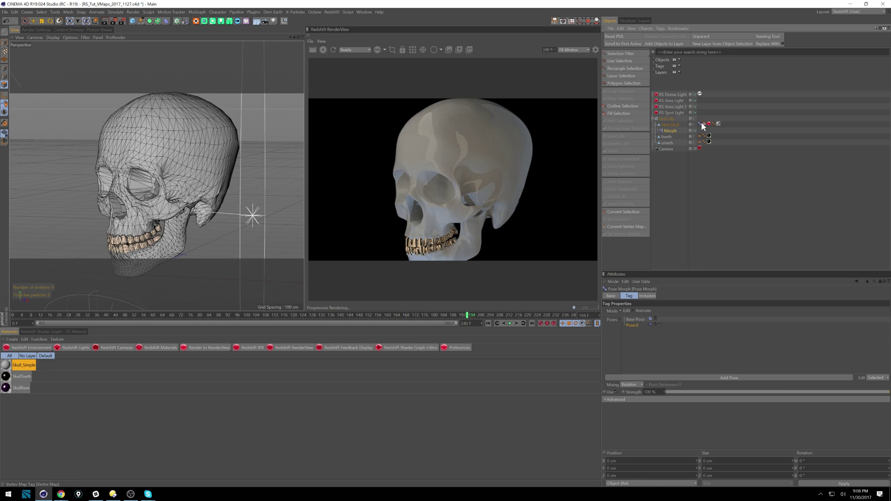
- Display MainSkull's vertex map and link the Pose Morph tag to the Morph deformer
left_click(704, 124)
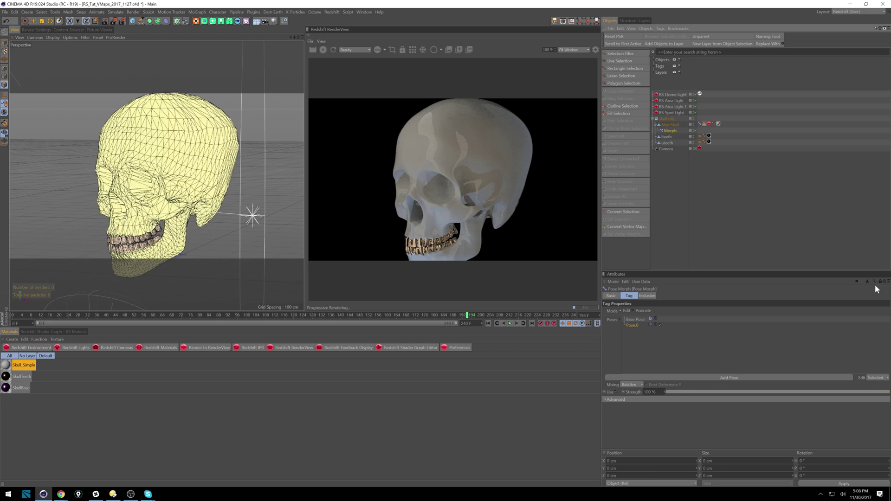
left_click(671, 131)
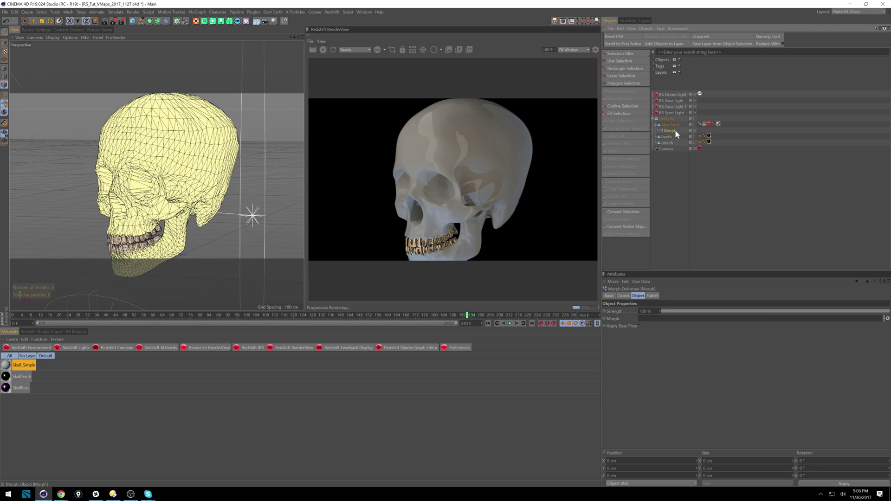
left_click_drag(699, 123, 654, 324)
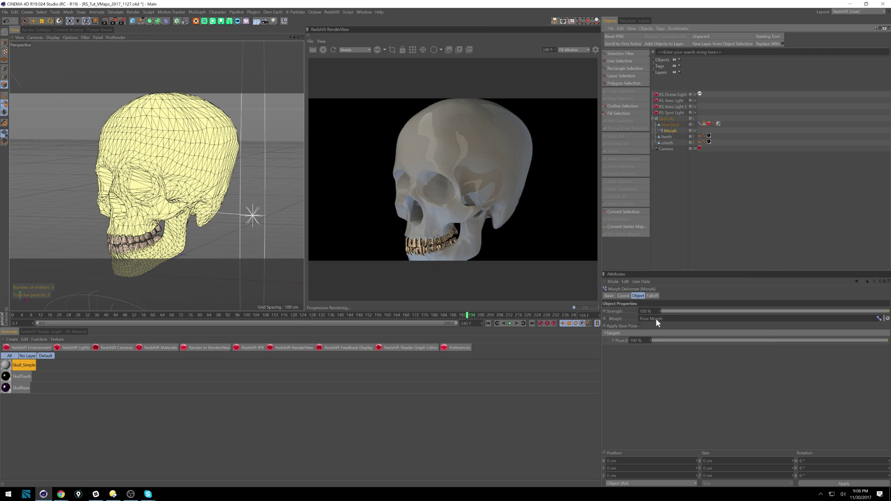
- Switch the Pose Morph tag to Animate mode and try the Morph deformer's Strength and Pose.0 values, ending both at 100%
mouse_move(877, 313)
left_mouse_down()
mouse_move(701, 315)
mouse_move(867, 315)
left_mouse_up()
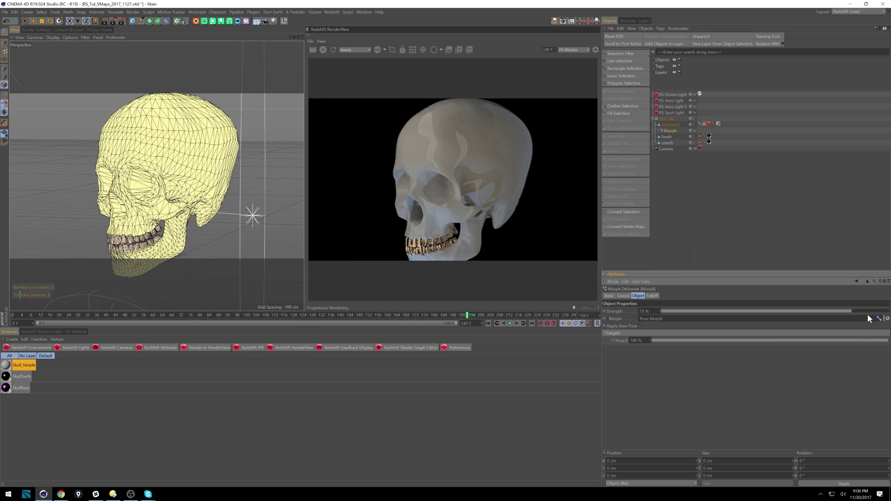
left_click(703, 125)
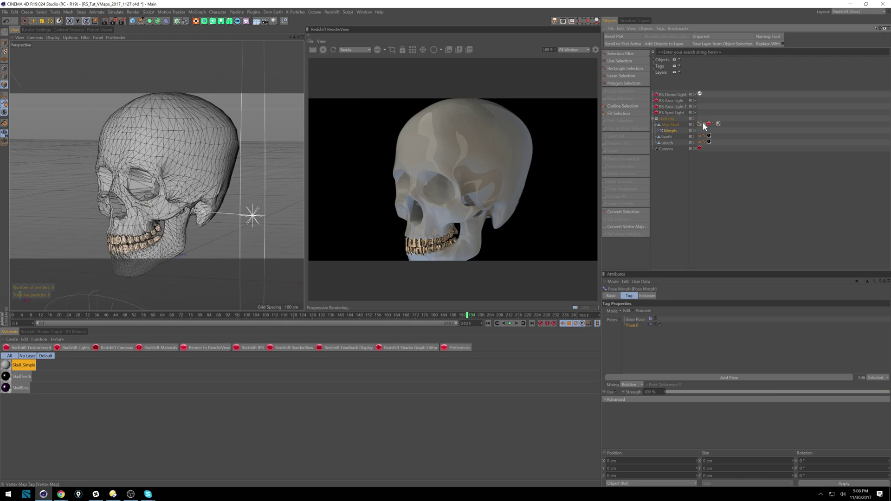
left_click(633, 310)
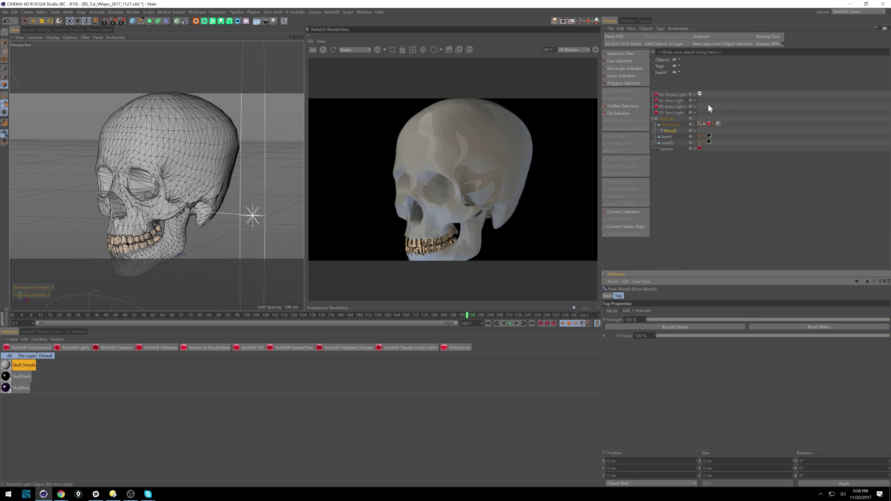
left_click(685, 130)
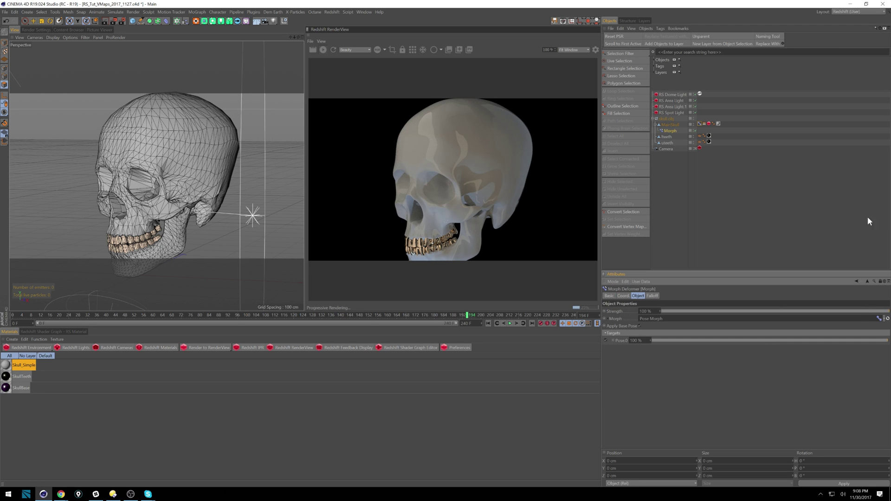
left_click_drag(861, 311, 887, 312)
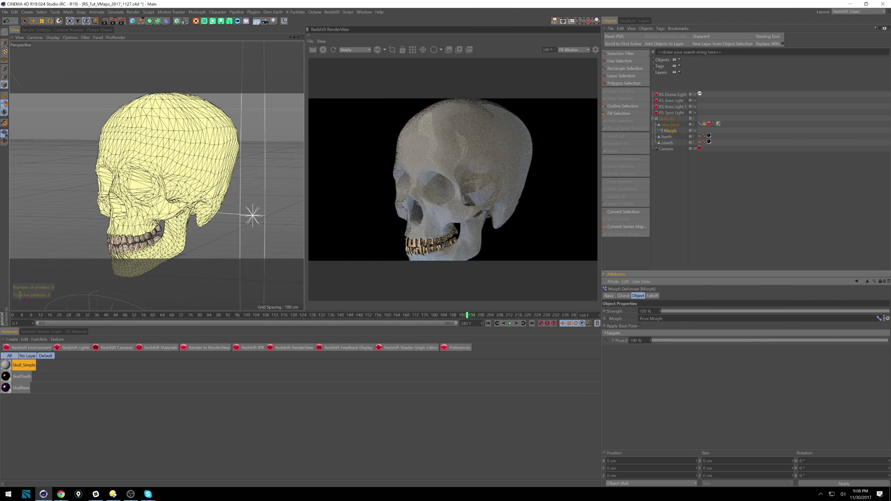
mouse_move(876, 341)
left_mouse_down()
mouse_move(642, 338)
mouse_move(887, 340)
left_mouse_up()
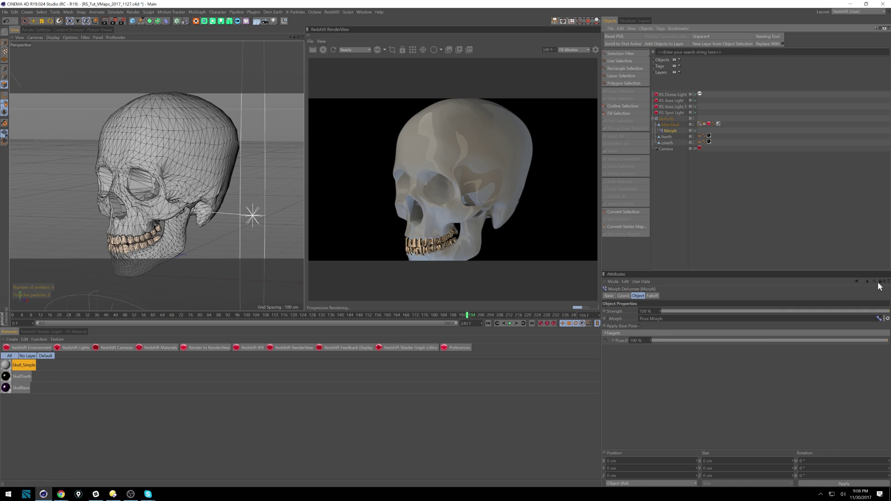
- Return the Pose Morph tag to Edit mode and test its pose strength with the vertex map displayed, ending at 100%
left_click(698, 124)
left_click(699, 124)
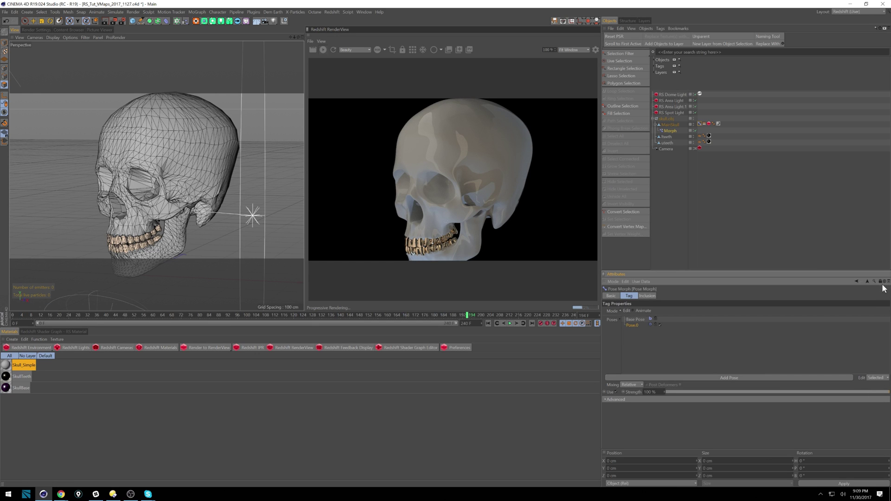
left_click(705, 125, "ctrl")
mouse_move(877, 395)
left_mouse_down()
mouse_move(686, 393)
mouse_move(888, 389)
left_mouse_up()
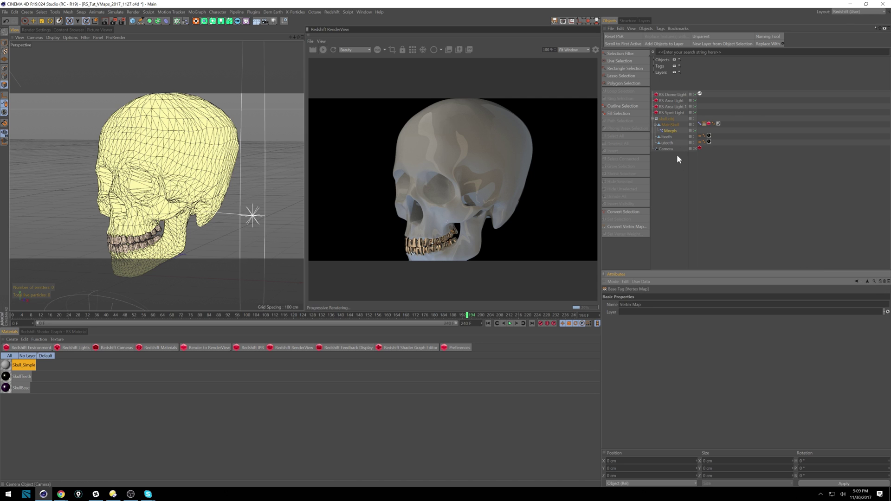
- Test the Morph deformer's Pose.0 value against the displayed vertex map and recheck the Pose Morph tag, leaving Pose.0 at 100%
left_click(670, 131)
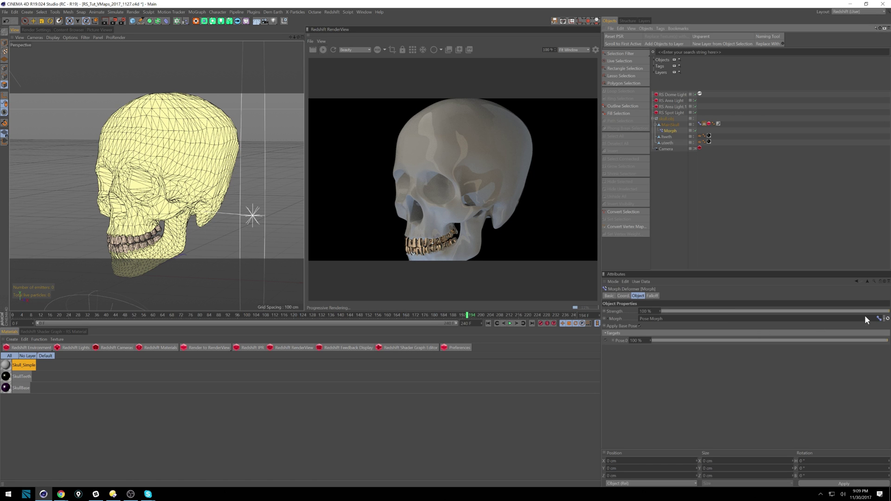
mouse_move(880, 342)
left_mouse_down()
mouse_move(739, 341)
mouse_move(888, 341)
left_mouse_up()
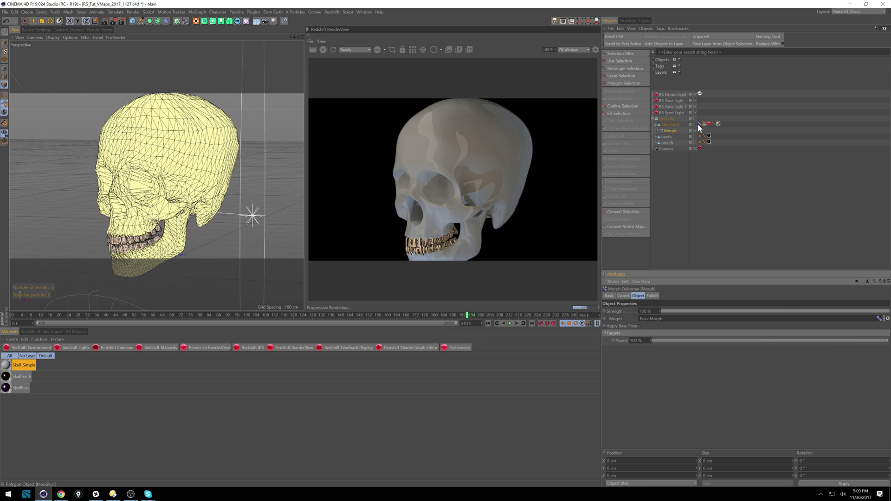
mouse_move(876, 341)
left_mouse_down()
mouse_move(654, 339)
mouse_move(889, 341)
left_mouse_up()
left_click(671, 130)
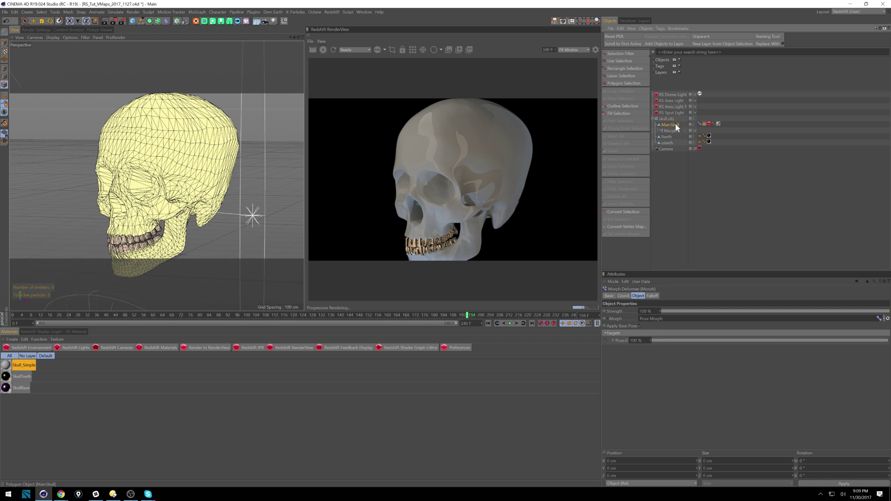
left_click(699, 124)
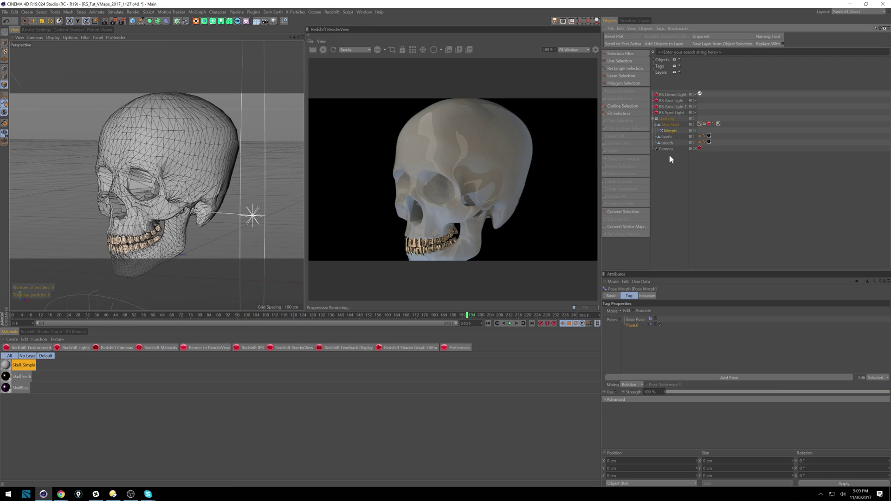
left_click(672, 131)
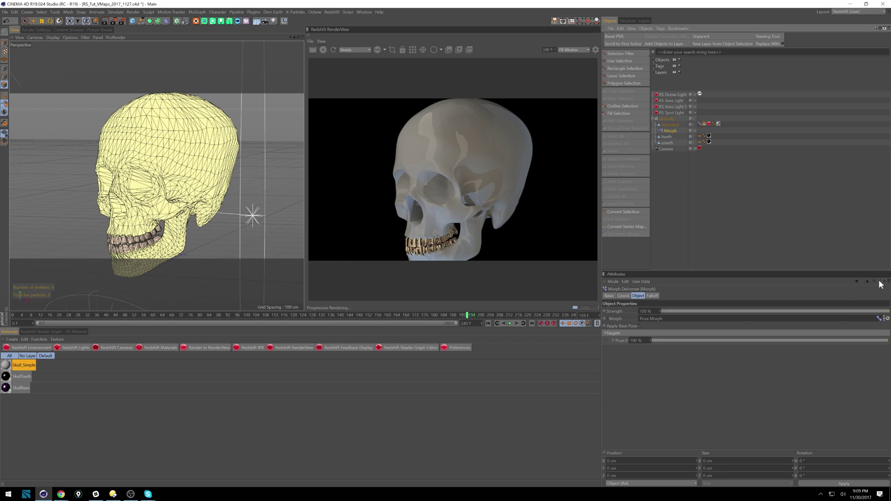
left_click_drag(866, 342, 884, 340)
- Set the Morph deformer's falloff shape to Noise and raise the deformer along Y to about 154.56 cm
left_click(655, 296)
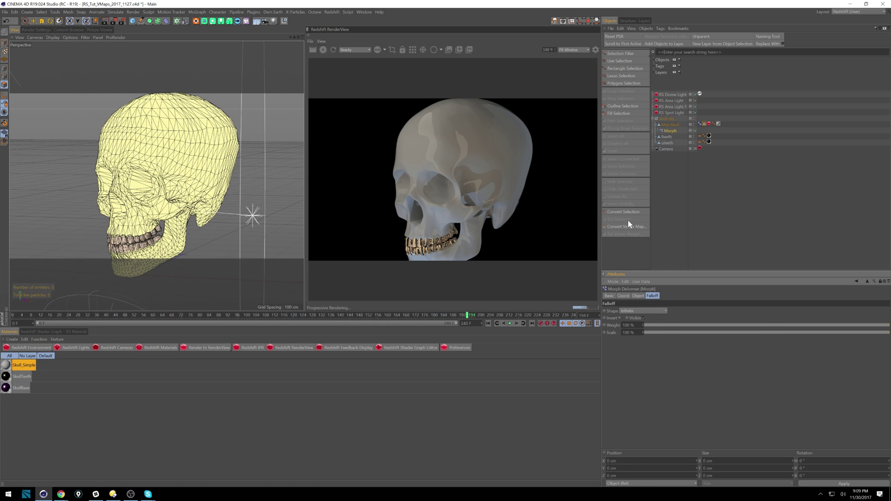
left_click(663, 312)
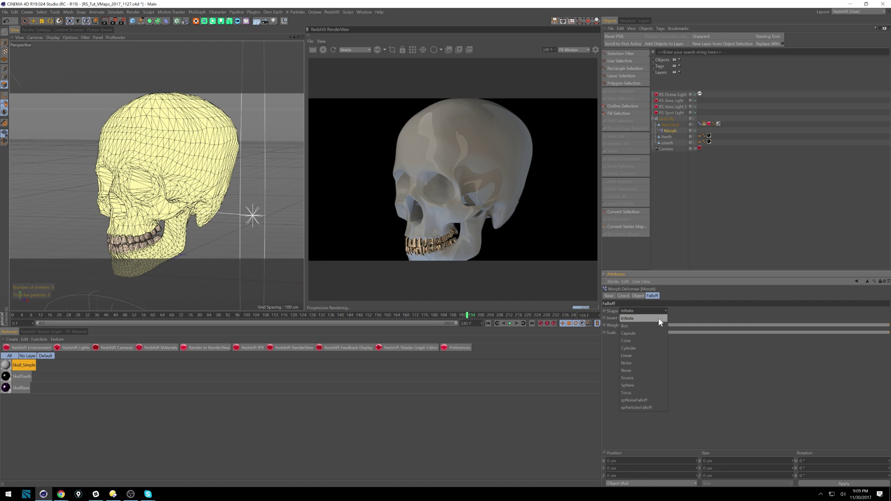
left_click(638, 363)
left_click(5, 43)
left_click_drag(137, 226, 137, 149)
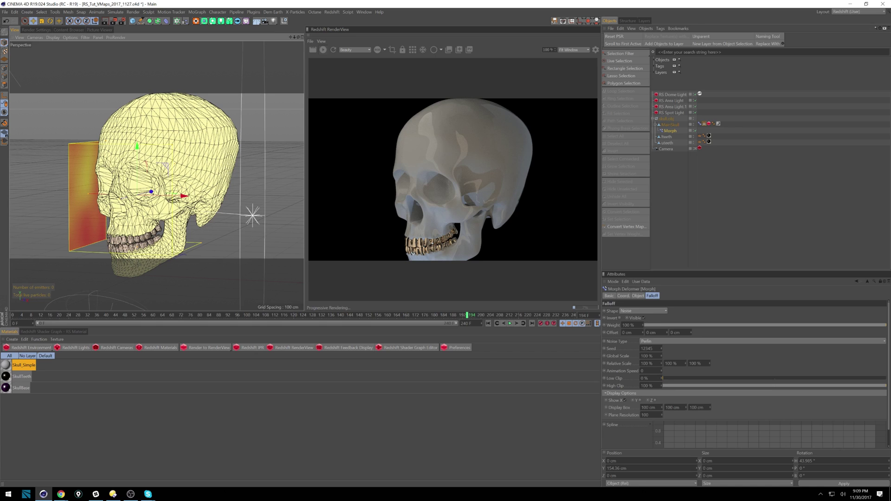
- Increase the noise falloff's Global Scale to about 359%
left_click(645, 363)
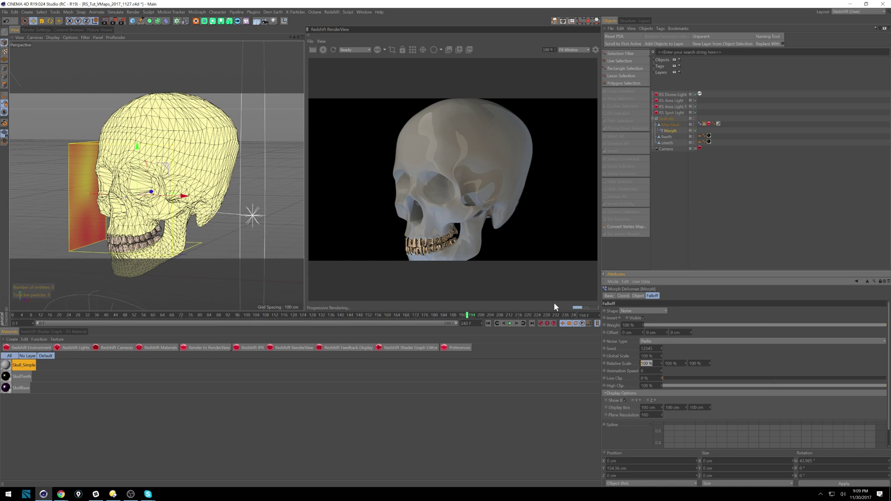
key("Tab")
key("Tab")
key("Tab")
left_click_drag(661, 356, 684, 295)
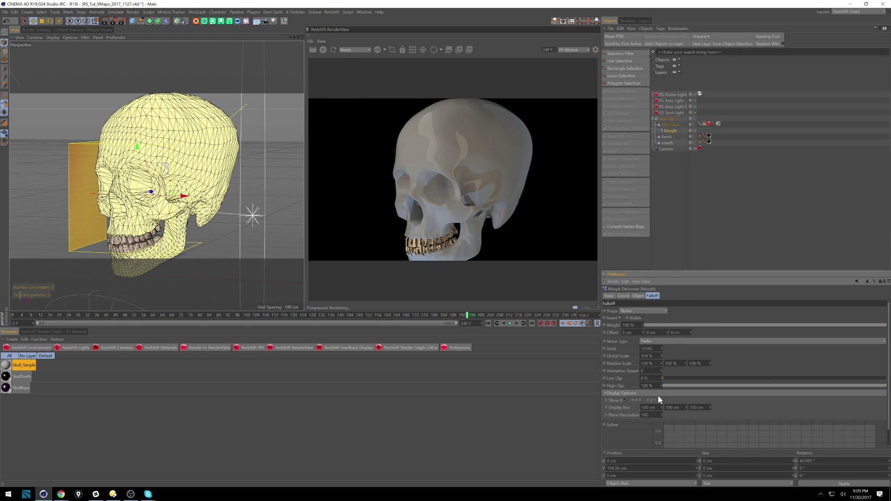
- Enlarge the noise falloff's Display Box to 300 cm on all three axes
type("300")
key("Tab")
type("300")
key("Tab")
type("300")
key("Return")
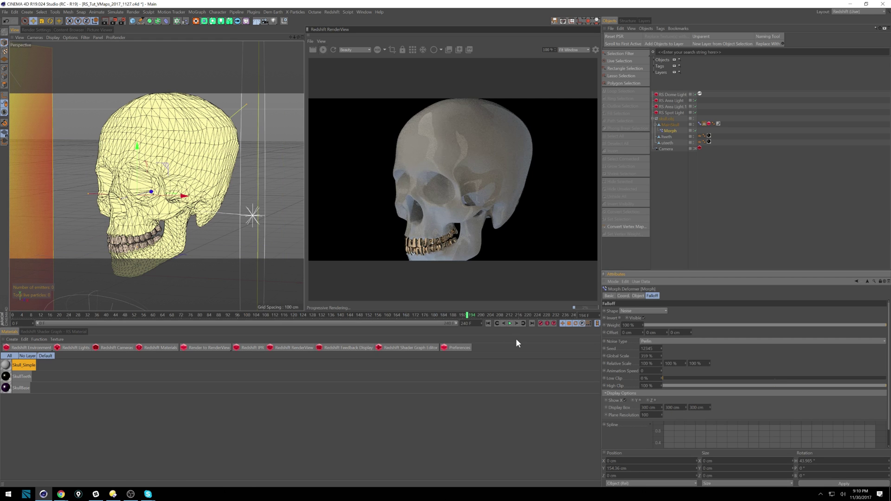
- Display MainSkull's vertex map in the viewport and lock the attributes to the Morph deformer's falloff settings
left_click_drag(120, 202, 248, 175, "alt")
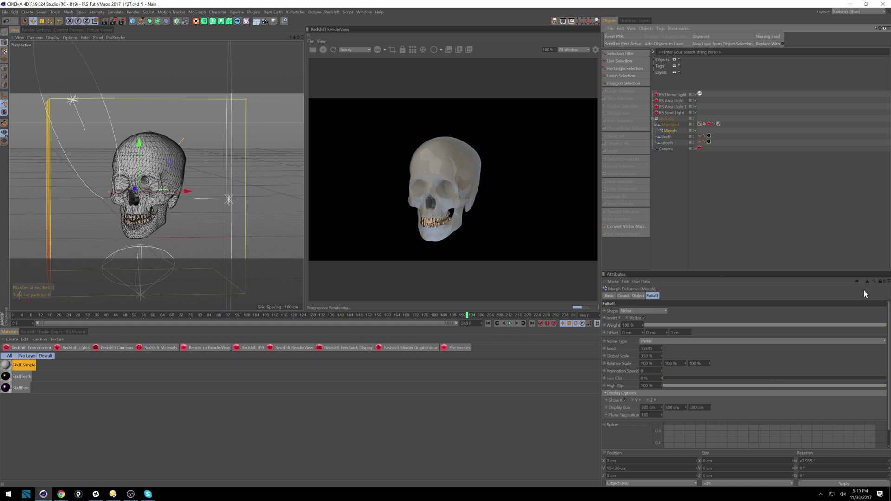
left_click(668, 265)
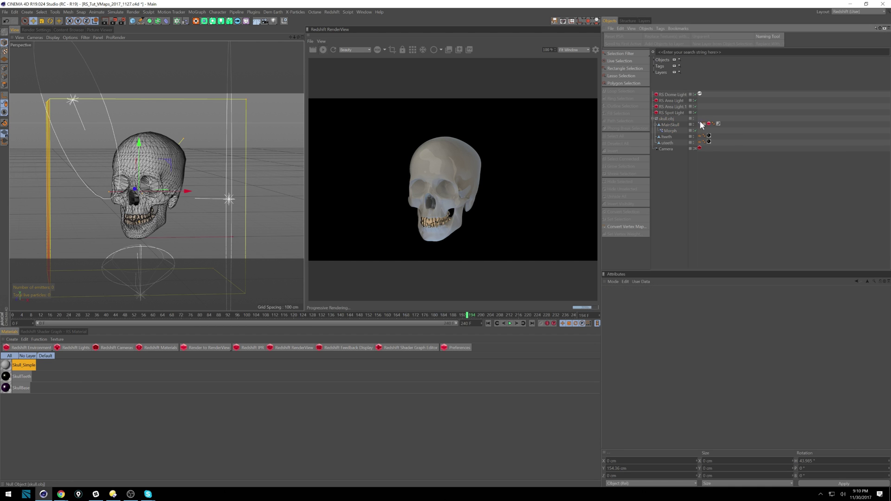
left_click(699, 123)
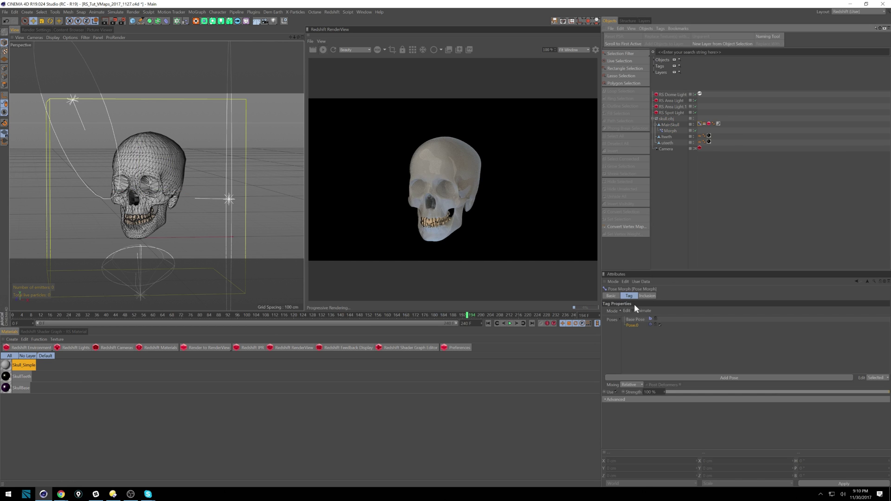
left_click(704, 124)
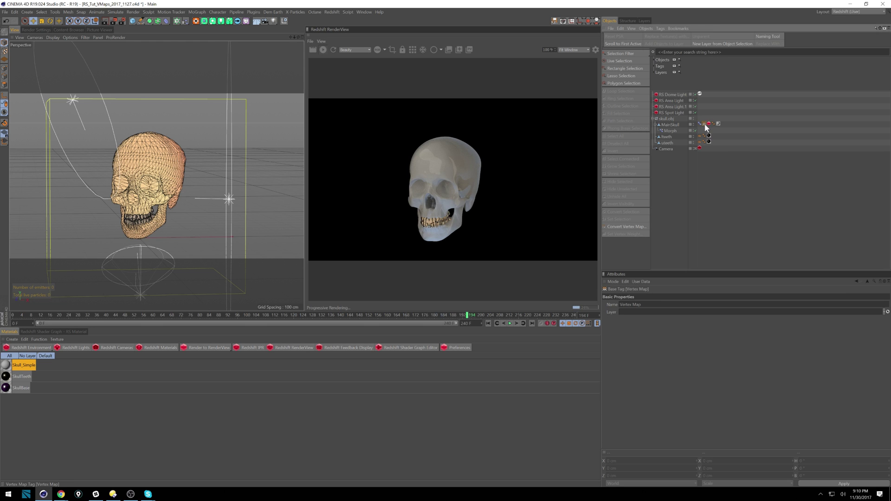
left_click(671, 131)
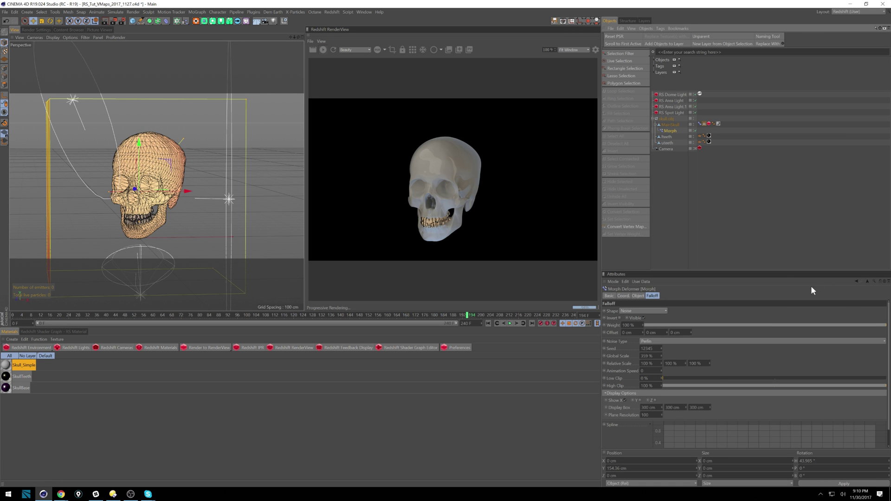
left_click(880, 282)
left_click_drag(162, 144, 285, 182, "alt")
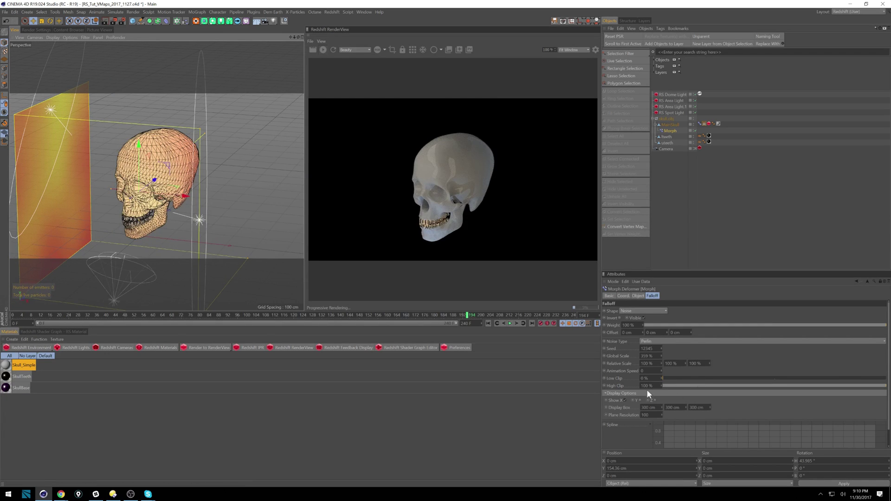
- Set the noise falloff's Low Clip to 37%, High Clip to 64% and Global Scale to 50%
scroll(815, 403, "down", 1)
scroll(885, 399, "down", 3)
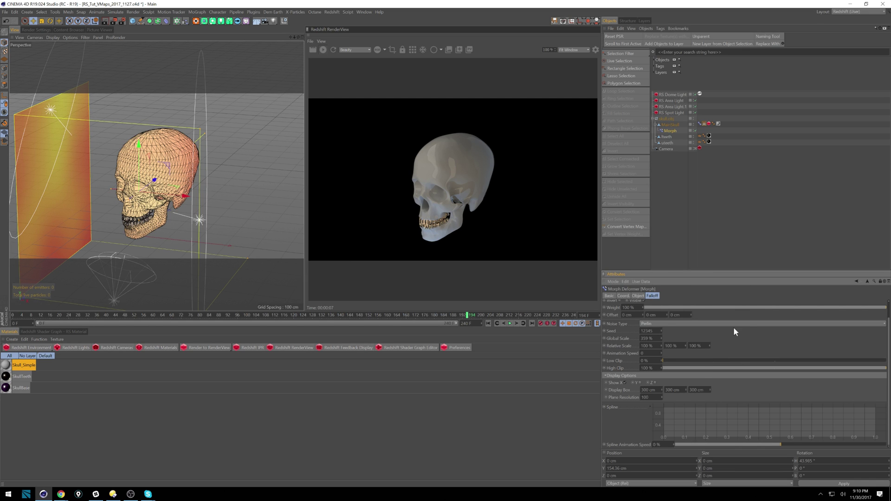
left_click_drag(677, 363, 745, 364)
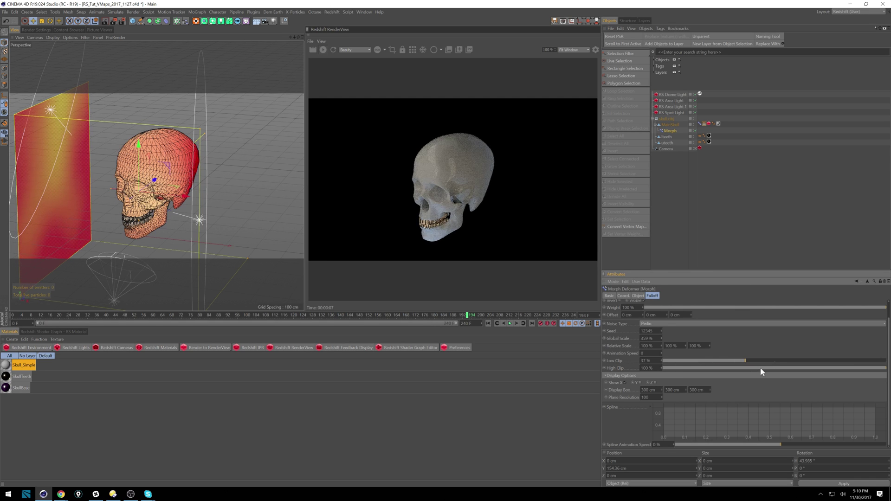
left_click_drag(864, 369, 807, 369)
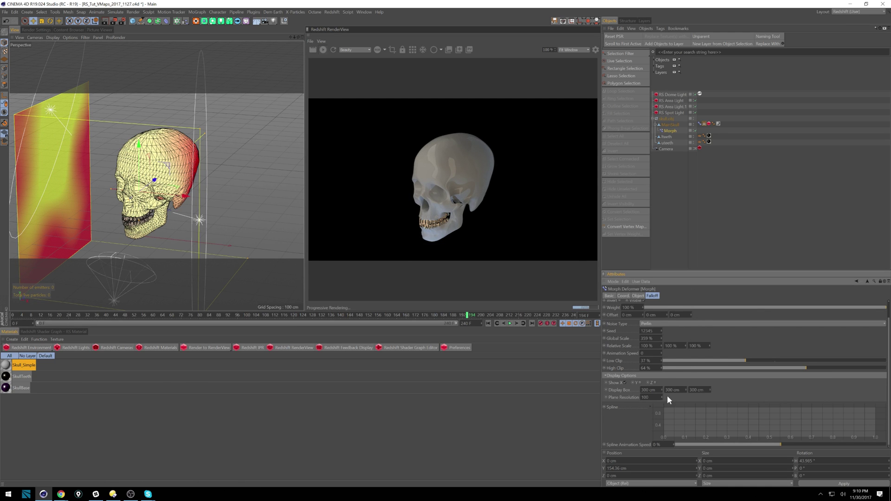
type("50")
key("Return")
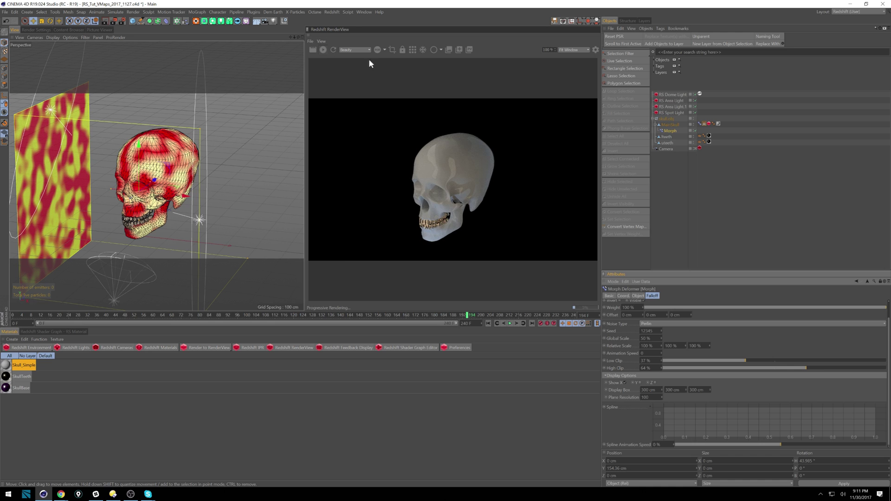
- Open the skull material's Redshift shader graph and set the RS Material's diffuse colour to magenta
left_click(52, 332)
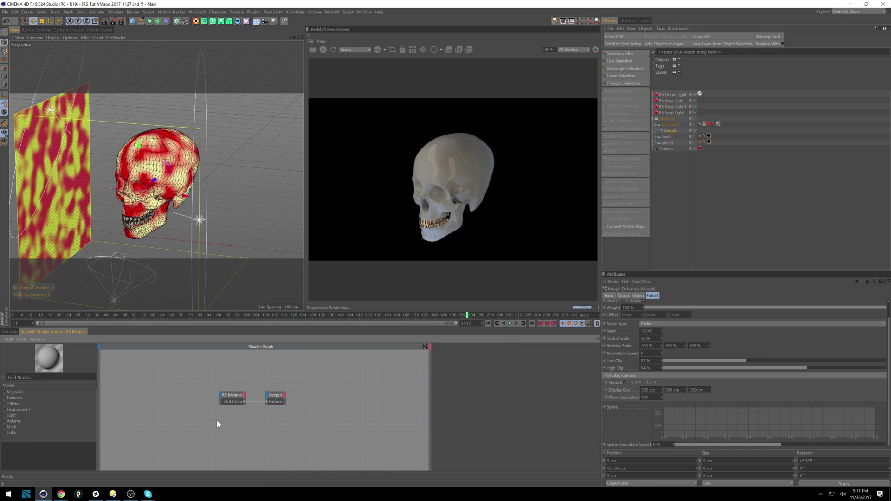
left_click_drag(204, 393, 192, 394)
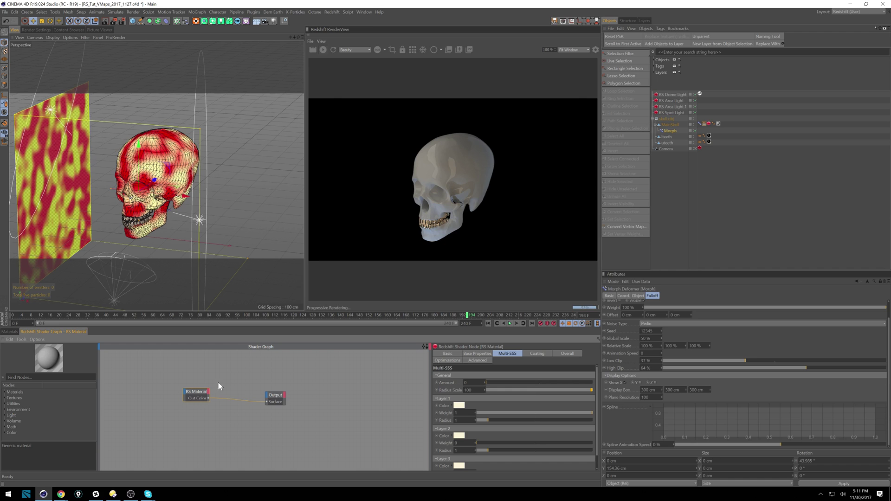
left_click(477, 353)
left_click(469, 391)
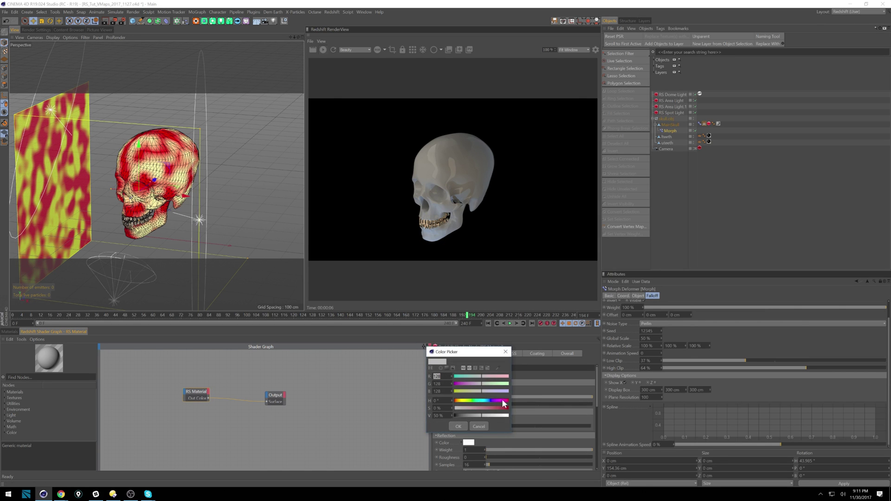
left_click(496, 400)
mouse_move(489, 408)
left_mouse_down()
mouse_move(526, 407)
mouse_move(505, 422)
left_mouse_up()
left_click(456, 426)
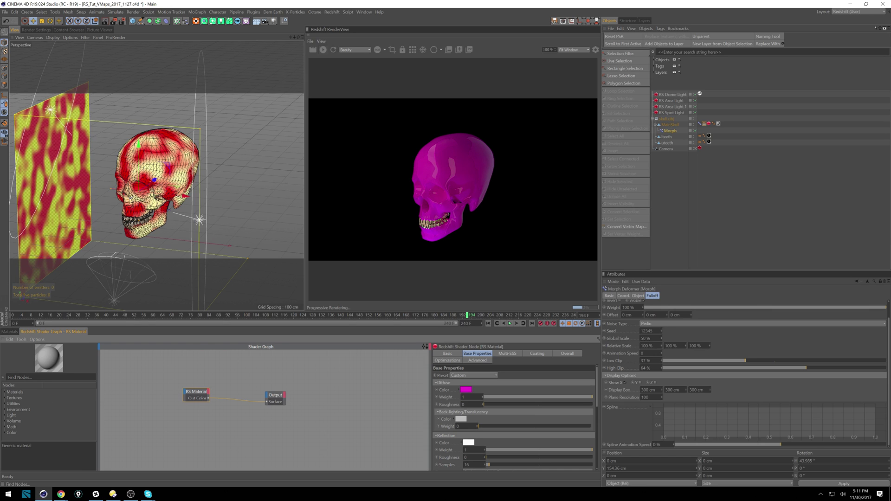
- Duplicate the RS Material node below the original and apply the Aluminium preset to the copy
left_click(62, 377)
left_click(218, 406)
left_click(199, 397)
left_click_drag(198, 397, 190, 430, "ctrl")
left_click(490, 375)
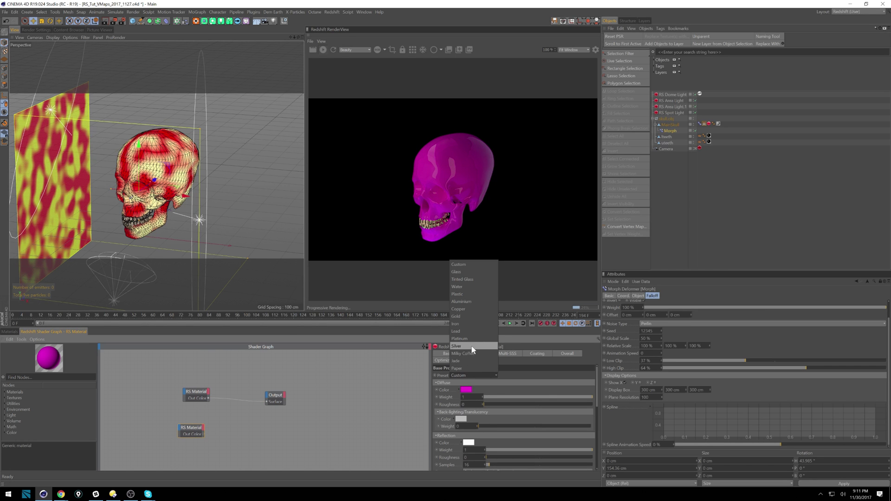
left_click(460, 301)
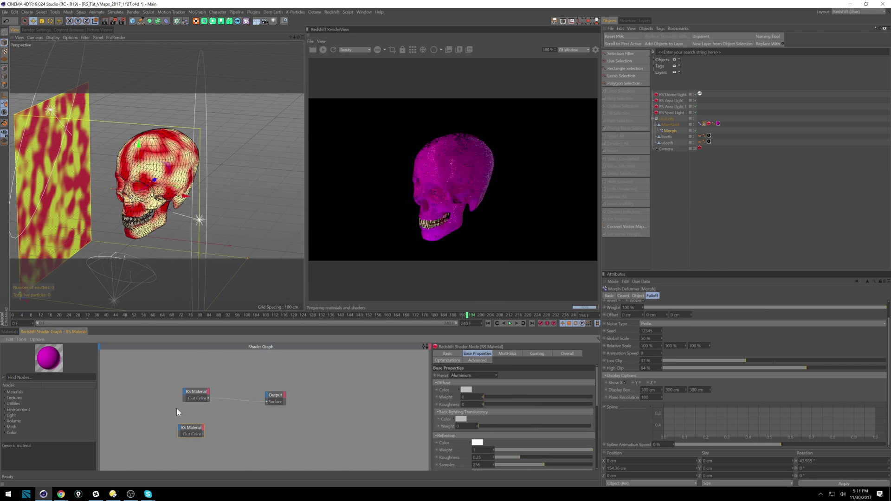
left_click_drag(193, 430, 197, 423)
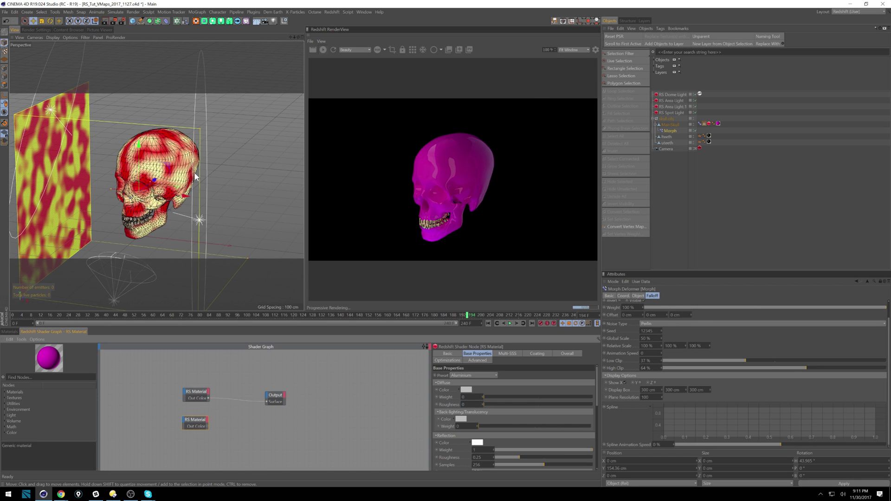
- Add a Material Blender node to the shader graph, spacing it between the two RS Materials and the Output node
type("blend")
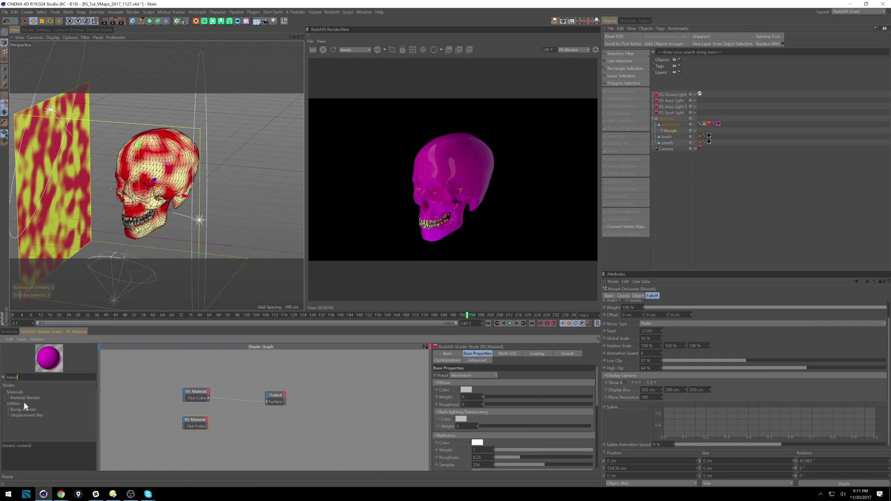
left_click_drag(35, 397, 169, 389)
left_click_drag(282, 399, 337, 399)
left_click_drag(241, 406, 193, 402)
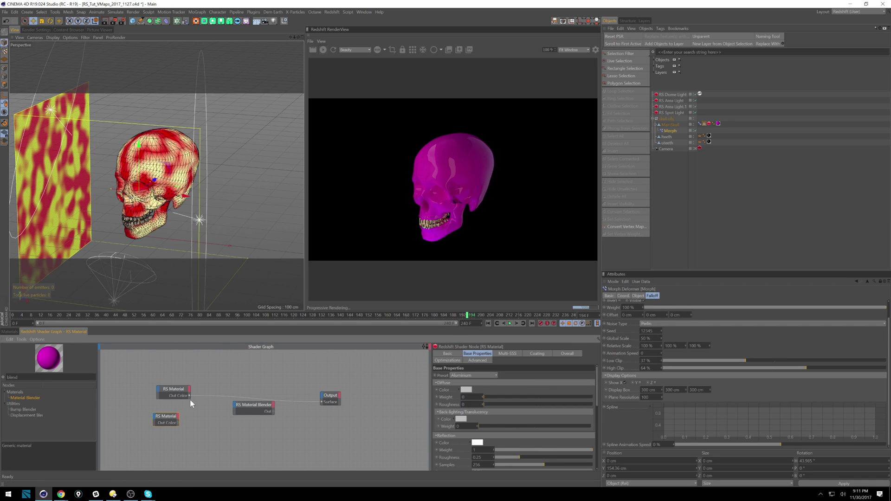
- Connect the magenta material to the Material Blender's Base Color and the aluminium material to Layer Color 1
left_click(190, 395)
left_click_drag(189, 395, 236, 410)
left_click(257, 414)
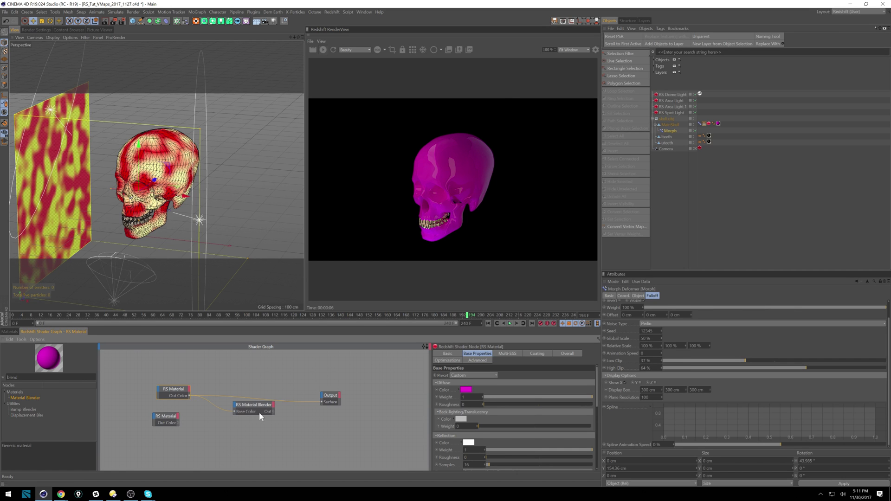
left_click_drag(178, 422, 235, 407)
mouse_move(252, 418)
left_click(282, 422)
- Rename the magenta material node Base and the aluminium material node Metal
left_click(447, 353)
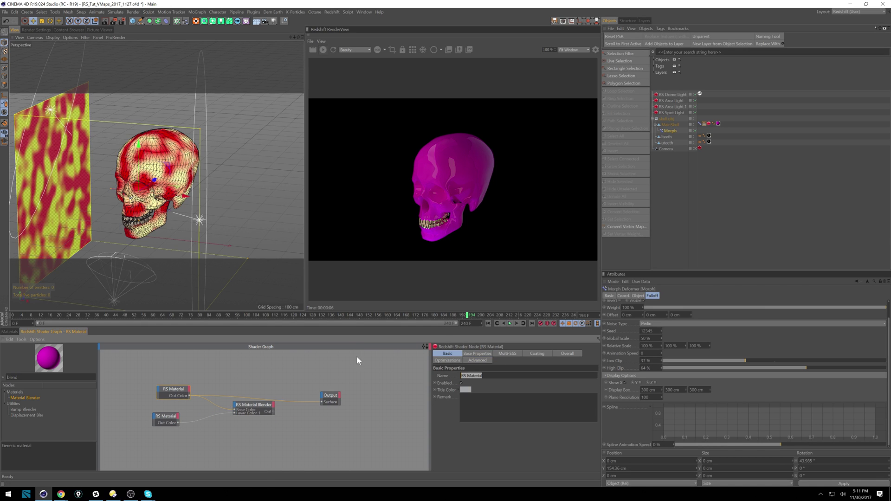
type("B ase")
key("Return")
left_click(165, 416)
left_click(534, 375)
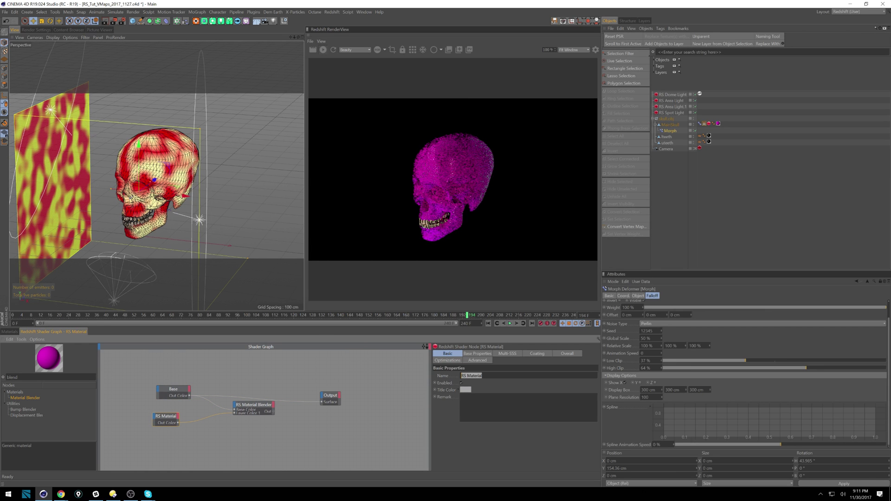
type("Metal")
key("Return")
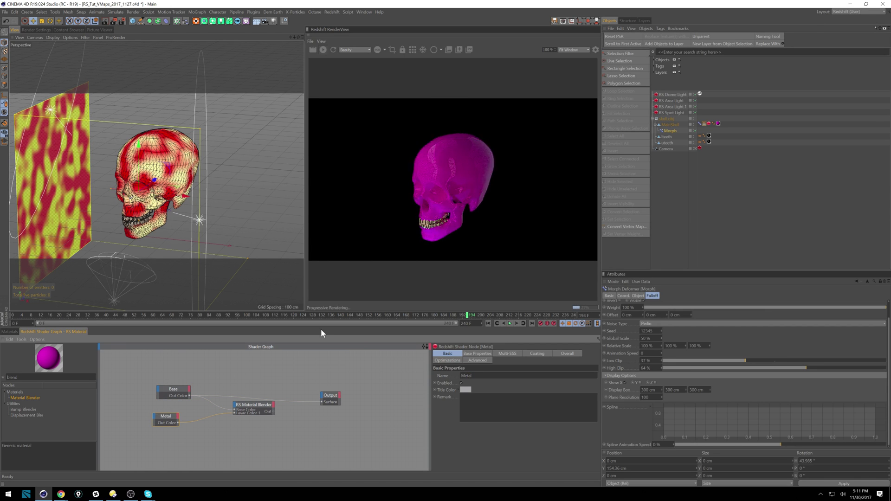
- Connect the Material Blender's output to the Output node's Surface input, replacing the direct Base connection
left_click(263, 416)
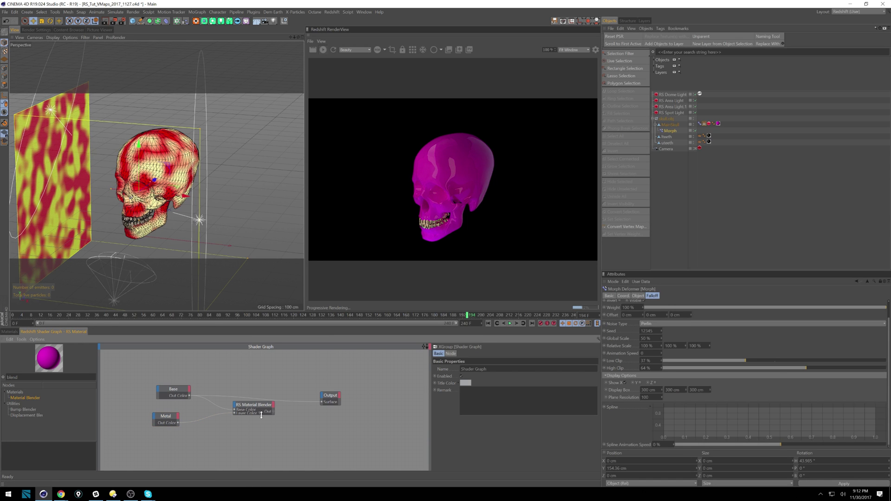
left_click(262, 413)
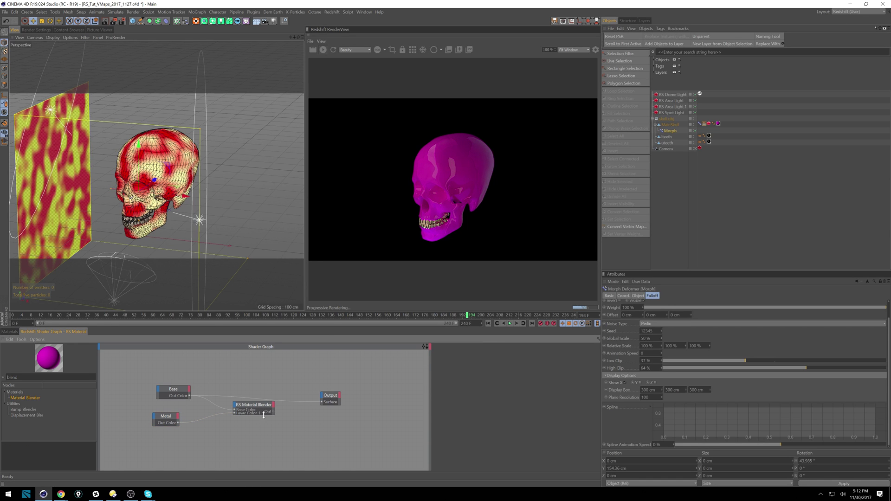
left_click(330, 398)
left_click_drag(272, 423, 283, 420)
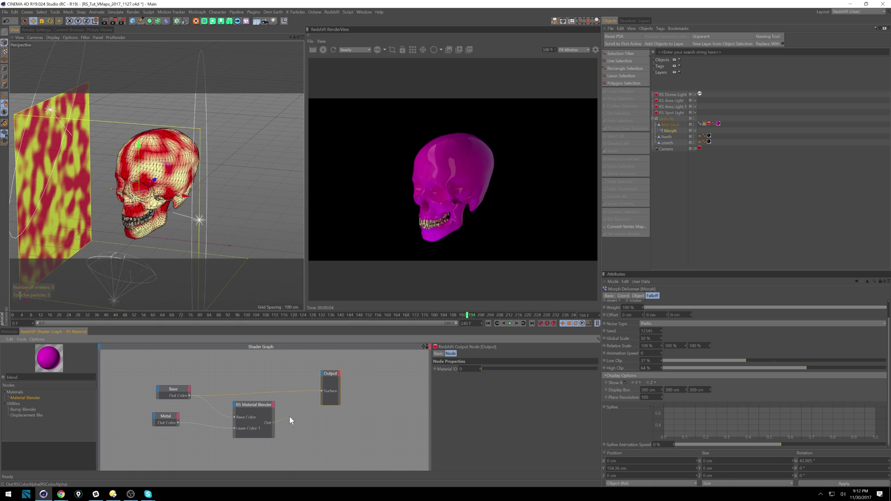
left_click_drag(323, 395, 324, 395)
left_click_drag(255, 405, 270, 395)
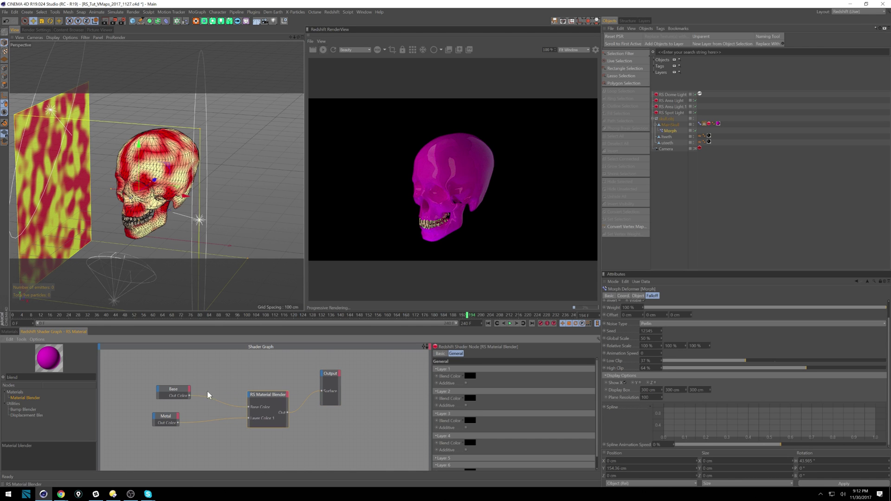
- Move the Base and Metal nodes up and add a Vertex Attribute node below them
left_click_drag(173, 388, 164, 374)
left_click(166, 416)
left_click_drag(168, 416, 160, 395)
double_click(13, 377)
key("BackSpace")
type("ver")
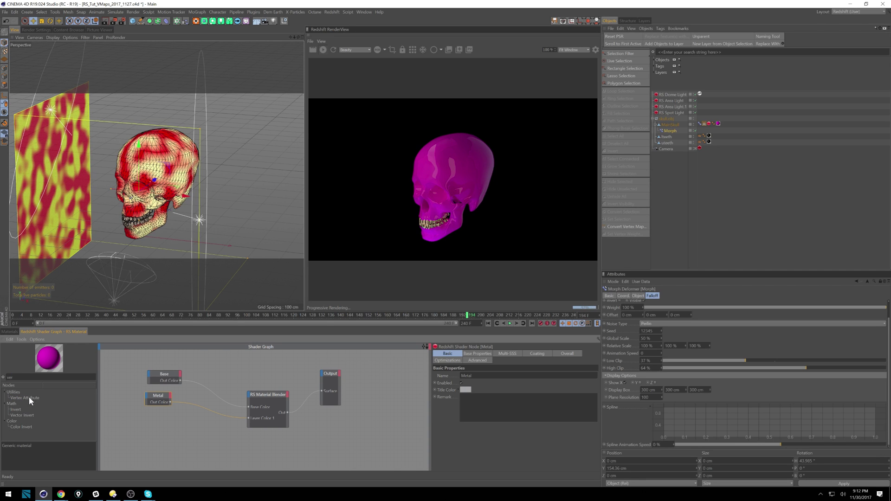
left_click_drag(29, 398, 168, 434)
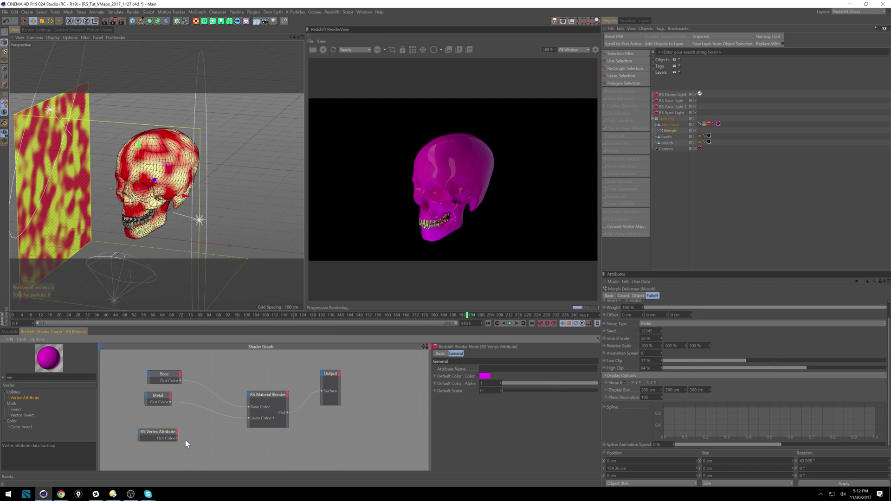
- Assign the skull's Vertex Map tag as the Vertex Attribute's name and connect the node to the blender's Blend Color 1
left_click_drag(699, 142, 510, 370)
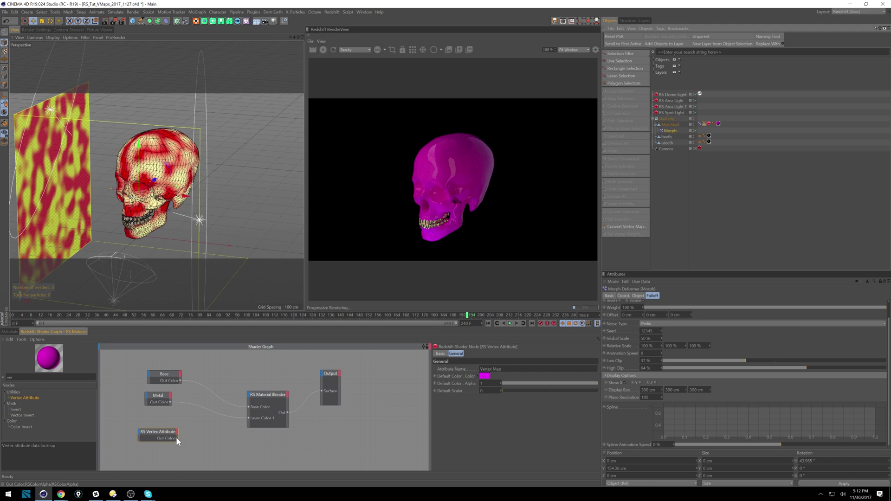
left_click_drag(177, 438, 233, 426)
left_click_drag(248, 394, 302, 414)
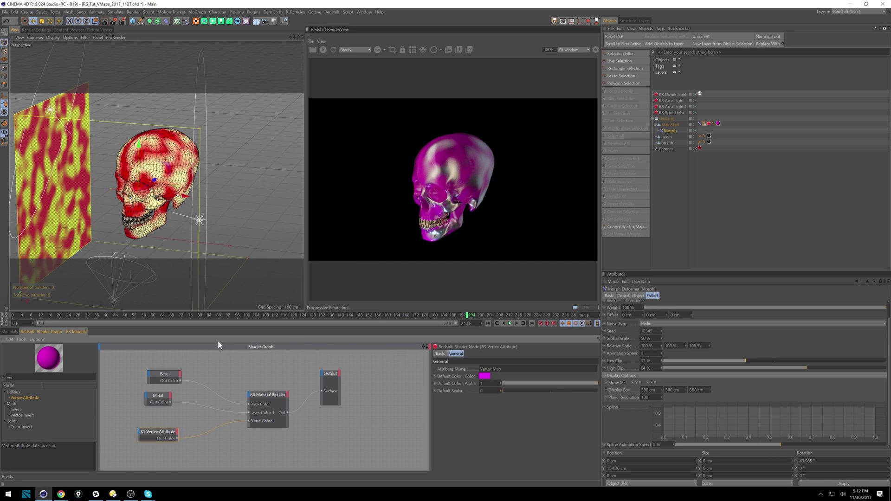
- Set the Vertex Attribute node's default colour to white by reducing its saturation to 0%
left_click(485, 378)
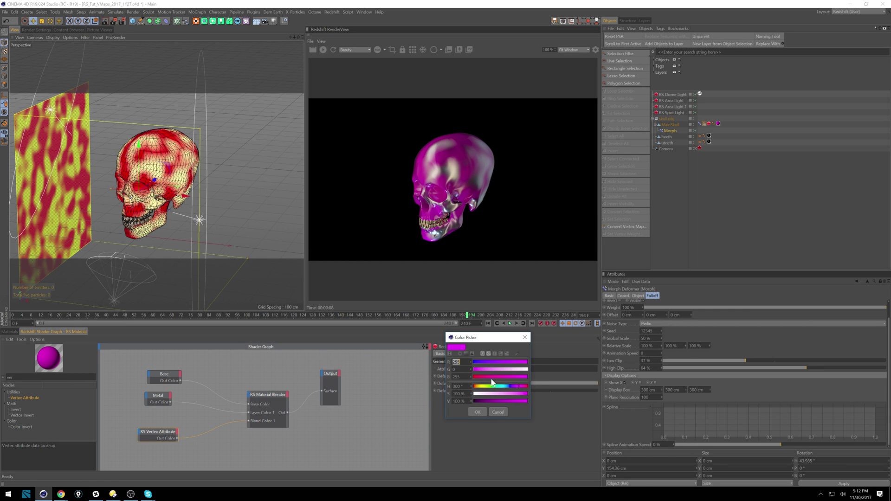
left_click_drag(483, 397, 459, 396)
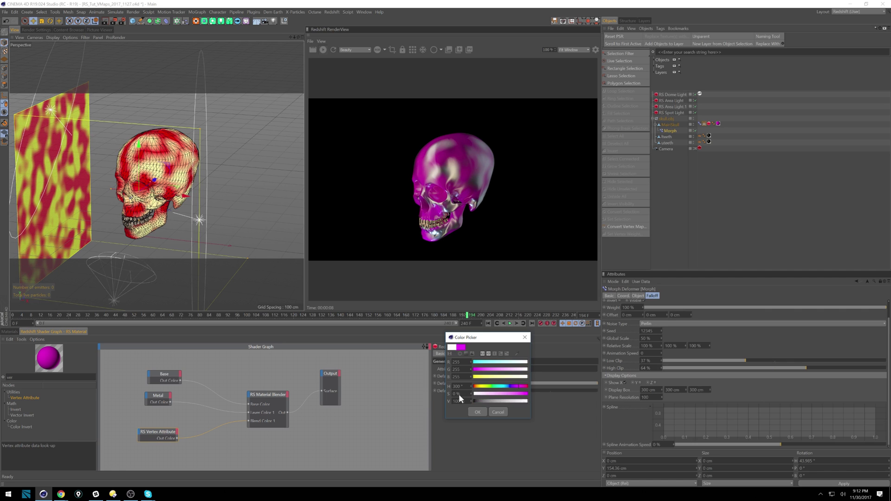
left_click(478, 412)
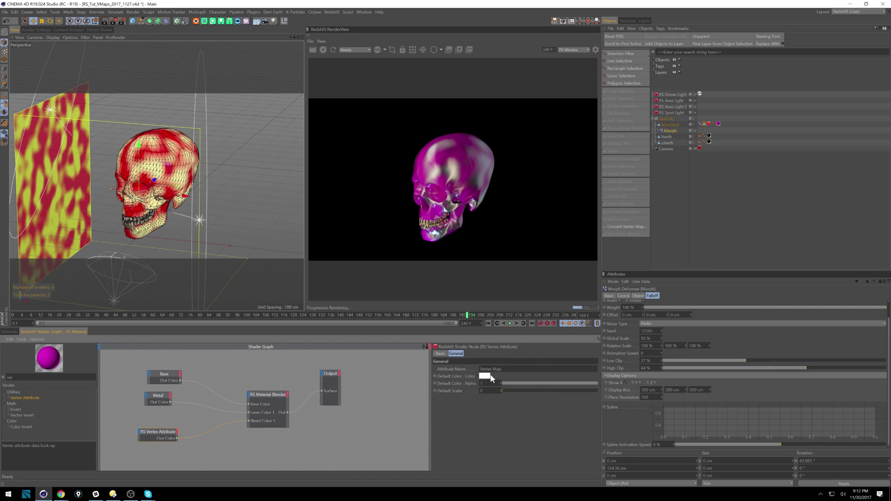
left_click(485, 376)
left_click(489, 412)
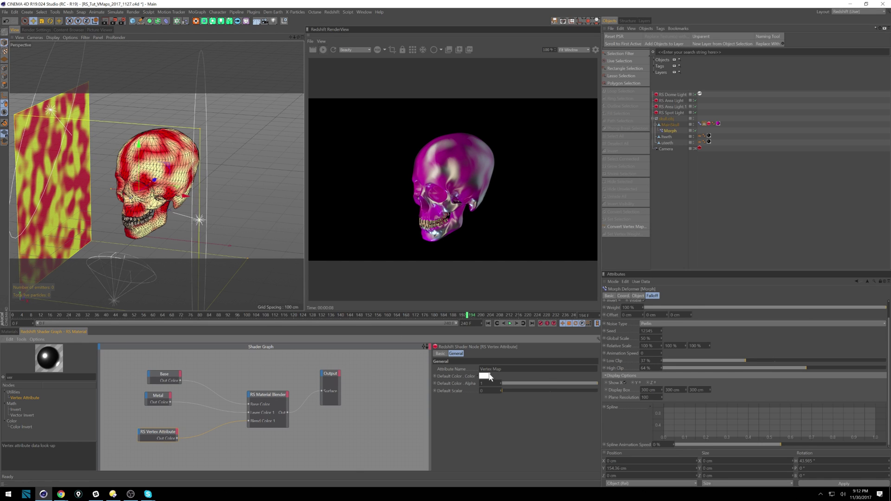
- Move the Morph deformer's noise falloff away from the skull and back to its centre to test the blend's response
left_click_drag(234, 150, 200, 177, "alt")
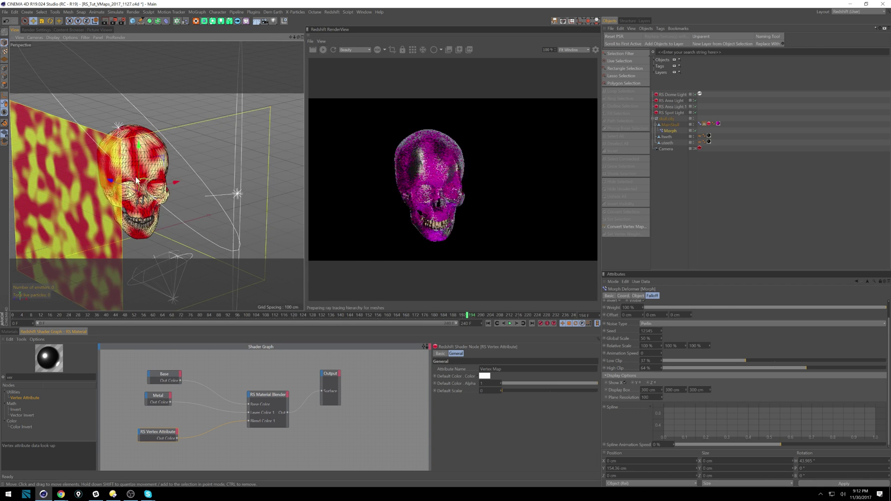
left_click_drag(141, 182, 110, 207, "alt")
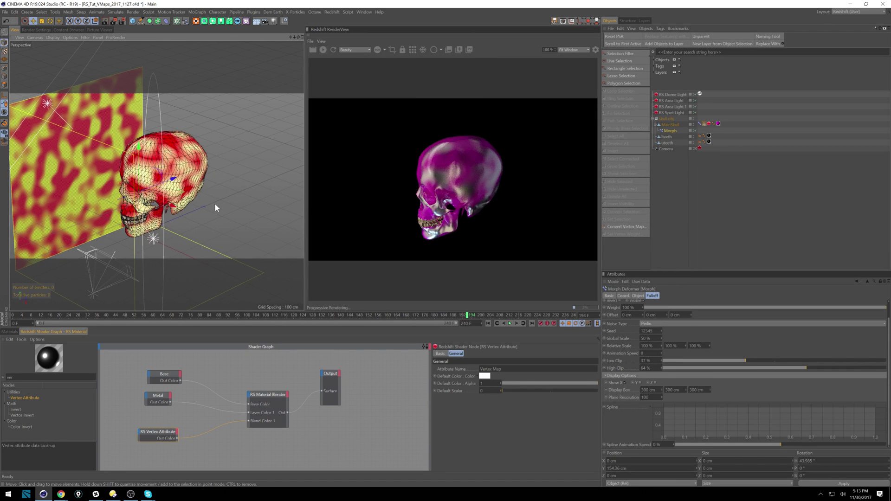
left_click_drag(182, 182, 377, 141)
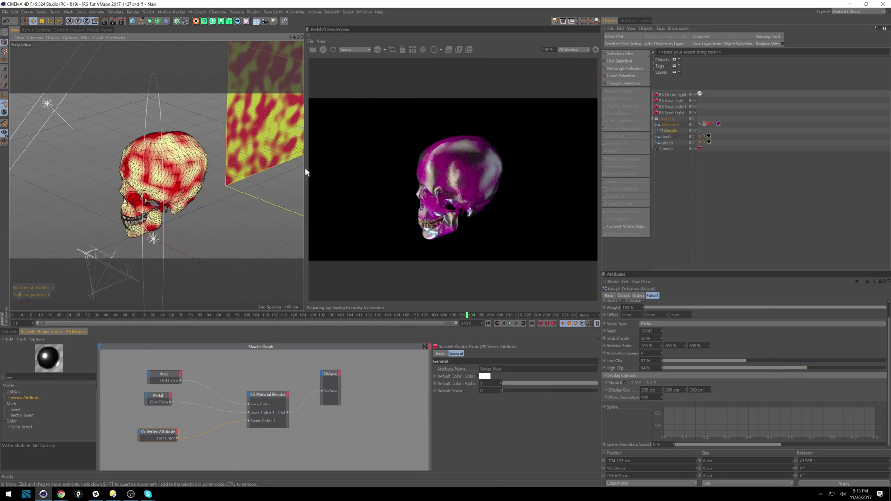
scroll(219, 146, "down", 2)
middle_click_drag(219, 144, 151, 160, "alt")
left_click_drag(294, 124, 107, 179)
middle_click_drag(197, 156, 282, 130, "alt")
left_click_drag(181, 151, 211, 154, "alt")
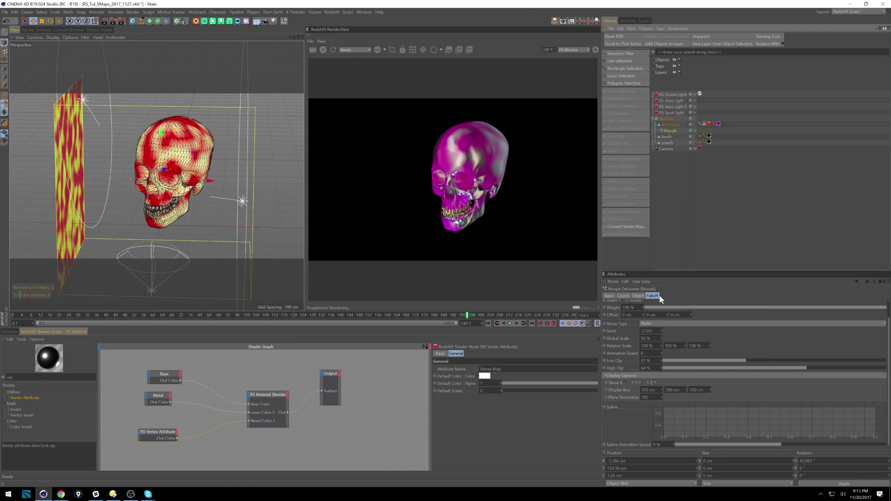
- Change the Morph deformer's falloff shape from Noise to Cone and set its slice to 180°
scroll(789, 334, "up", 2)
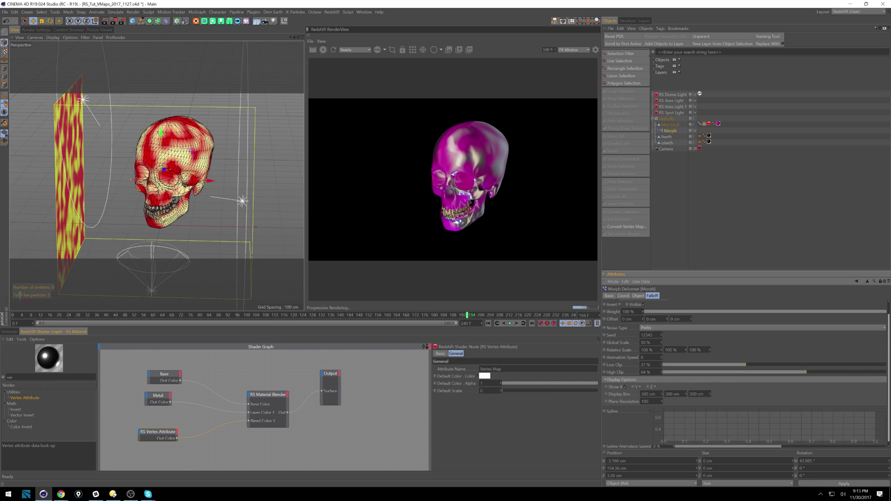
left_click(642, 310)
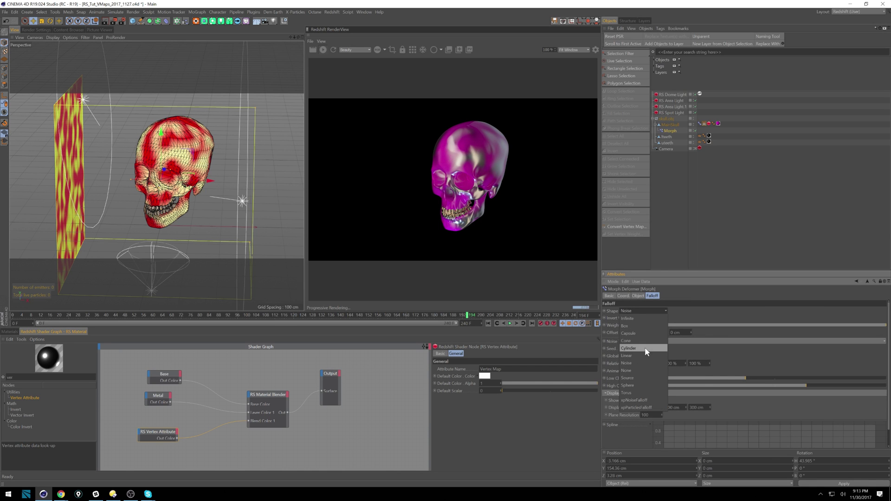
left_click(644, 341)
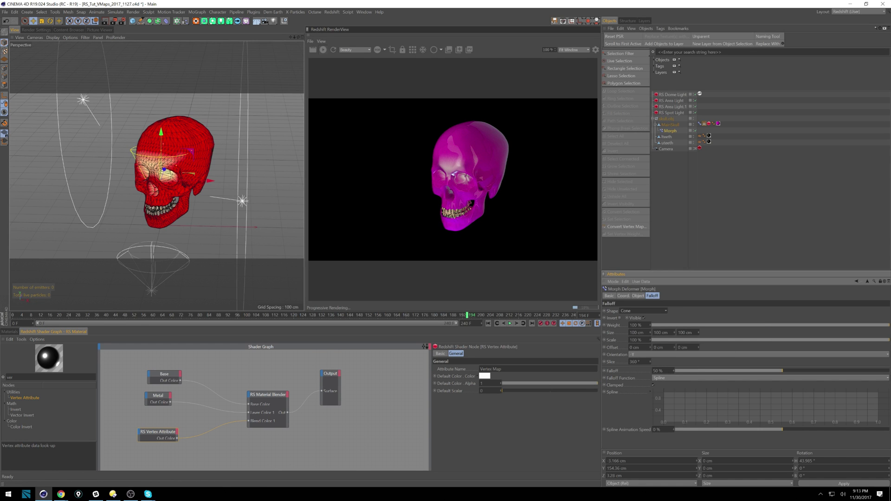
double_click(636, 361)
type("180")
key("Return")
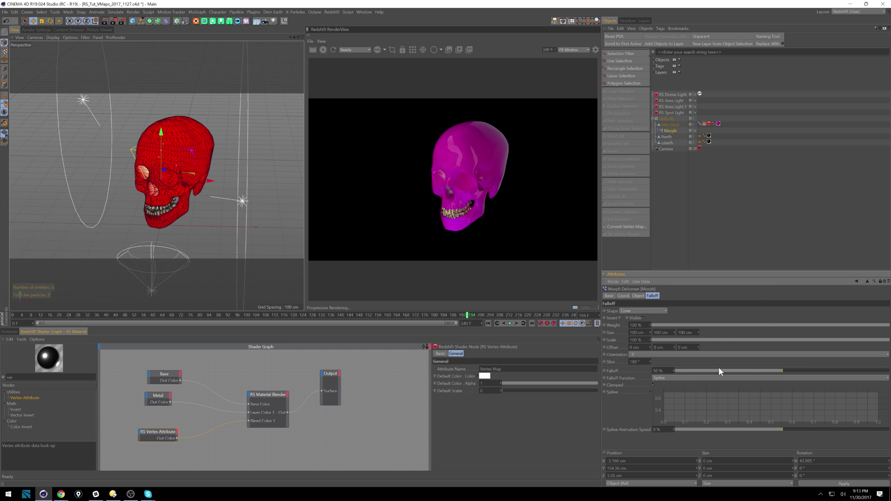
- Raise the cone's falloff to 76% and enlarge it, with a Y size of 293 cm and a wider X size
left_click_drag(800, 371, 838, 371)
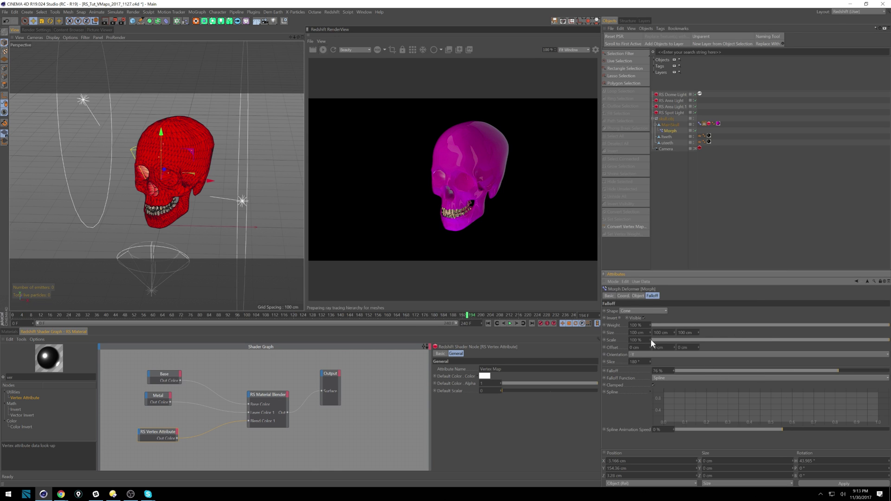
left_click_drag(674, 331, 686, 286)
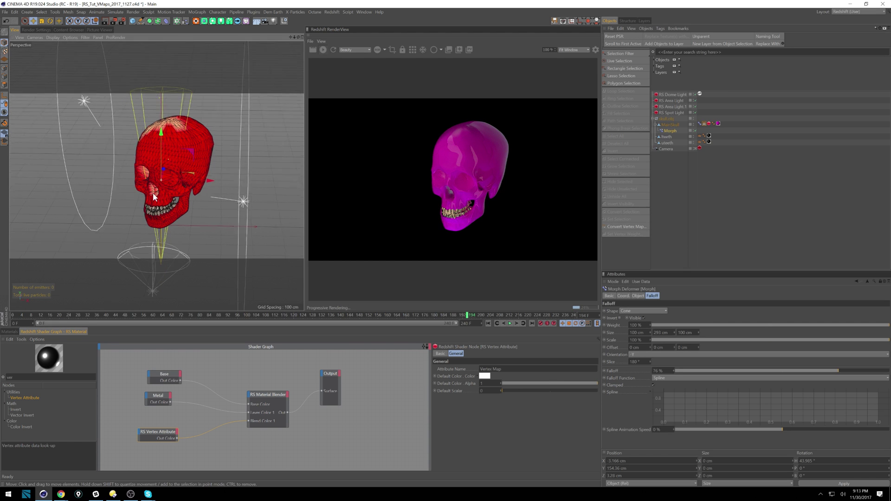
left_click_drag(149, 200, 163, 192, "alt")
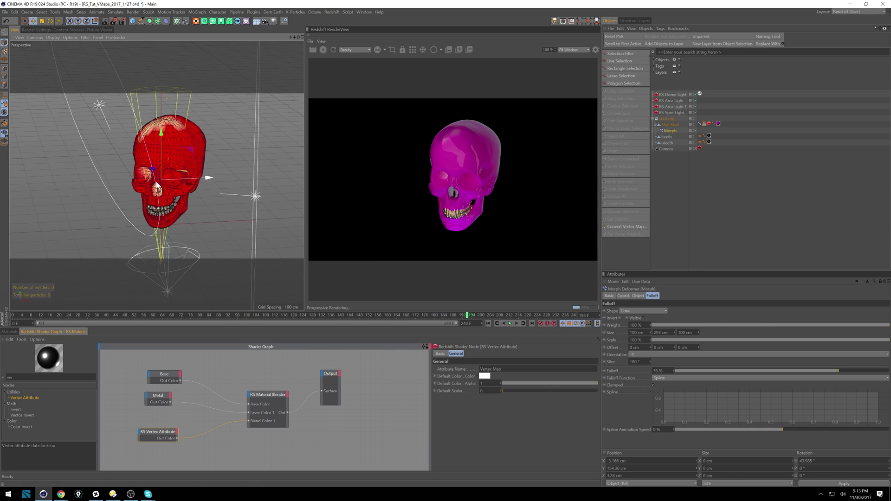
mouse_move(132, 210)
left_mouse_down("alt")
mouse_move(178, 213)
mouse_move(174, 154)
left_mouse_up("alt")
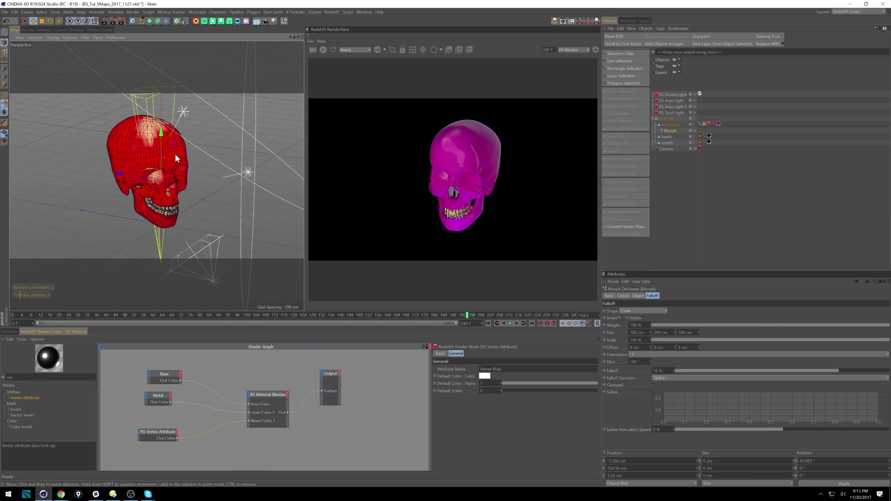
left_click_drag(145, 98, 145, 153)
- Rotate the Morph deformer's cone to a heading of about 119° and shift it towards one side of the skull
key("r")
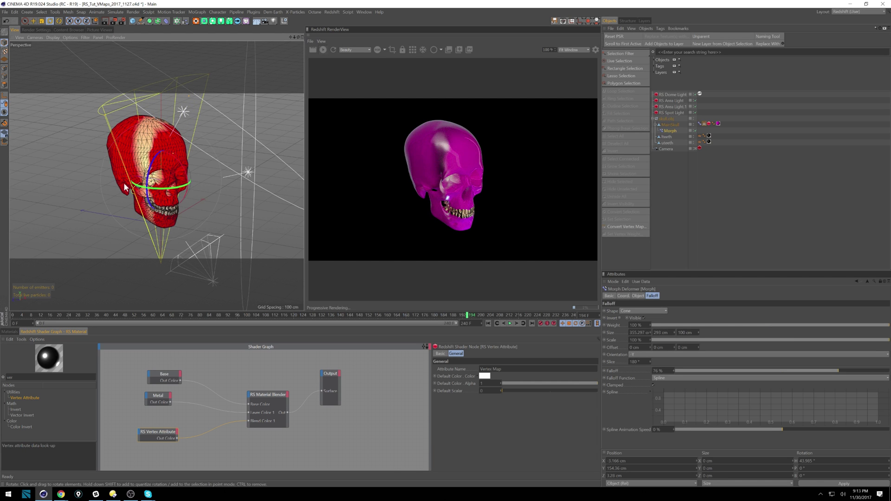
left_click_drag(144, 190, 188, 194)
key("e")
mouse_move(131, 175)
left_mouse_down()
mouse_move(156, 182)
mouse_move(195, 168)
mouse_move(172, 172)
mouse_move(185, 172)
left_mouse_up()
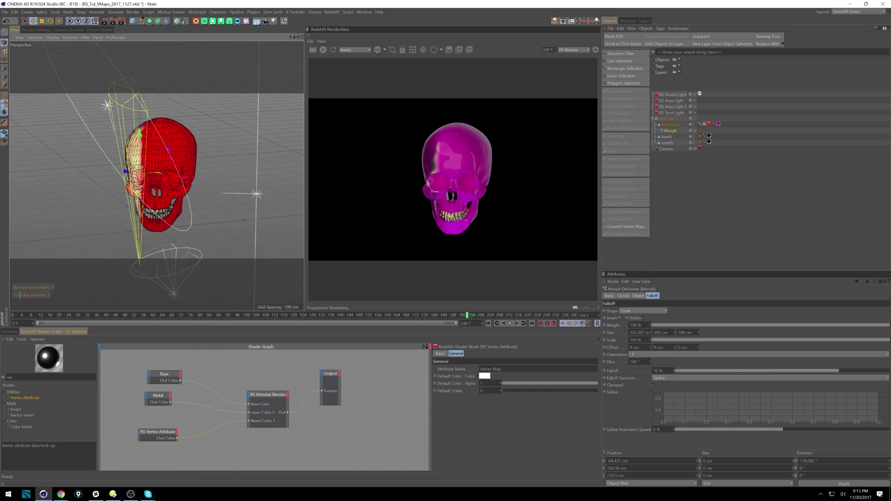
- Increase the cone falloff's Z size to 377 cm and reposition the deformer to cover one half of the skull
left_click_drag(698, 332, 681, 252)
left_click_drag(185, 178, 201, 177)
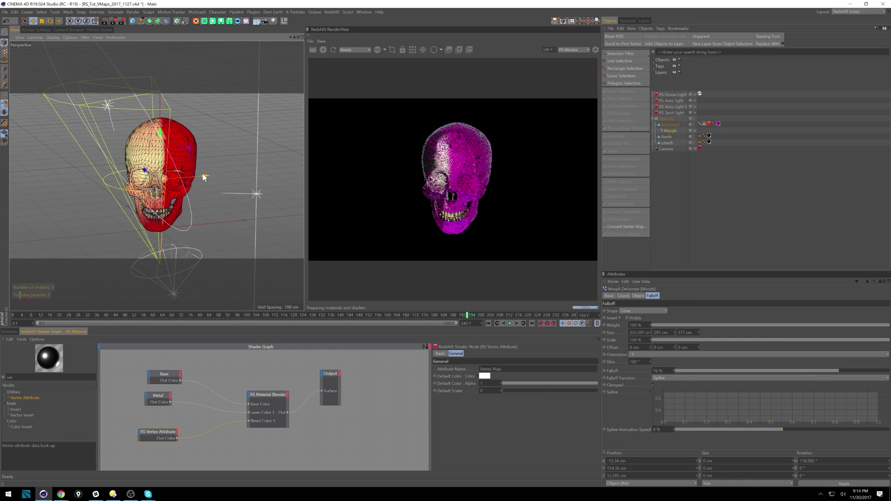
mouse_move(196, 188)
left_mouse_down("alt")
mouse_move(307, 200)
mouse_move(210, 202)
mouse_move(188, 192)
mouse_move(188, 177)
mouse_move(201, 184)
left_mouse_up("alt")
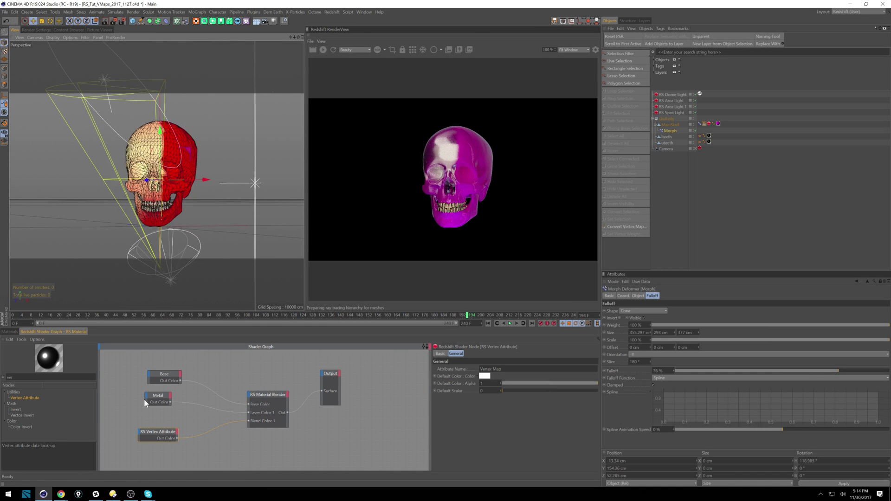
- Switch the Metal node's preset to Plastic and lower its diffuse weight to 0.239
left_click(160, 395)
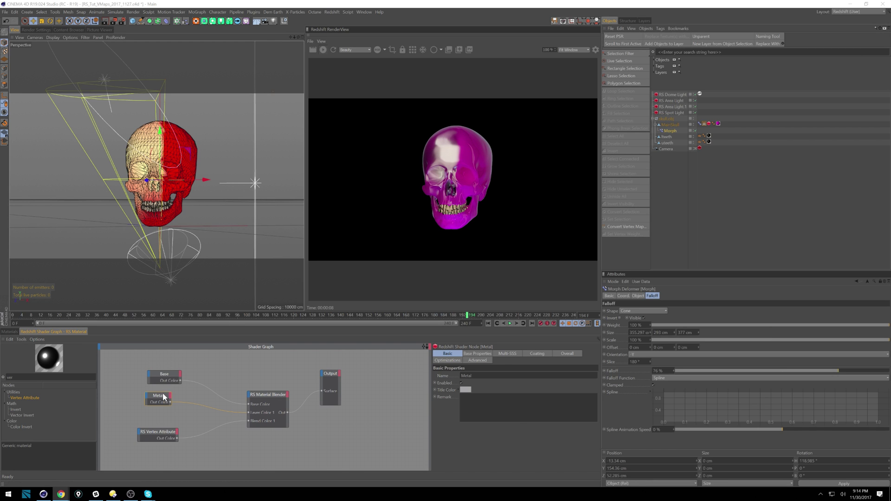
left_click_drag(163, 396, 164, 395)
left_click(478, 354)
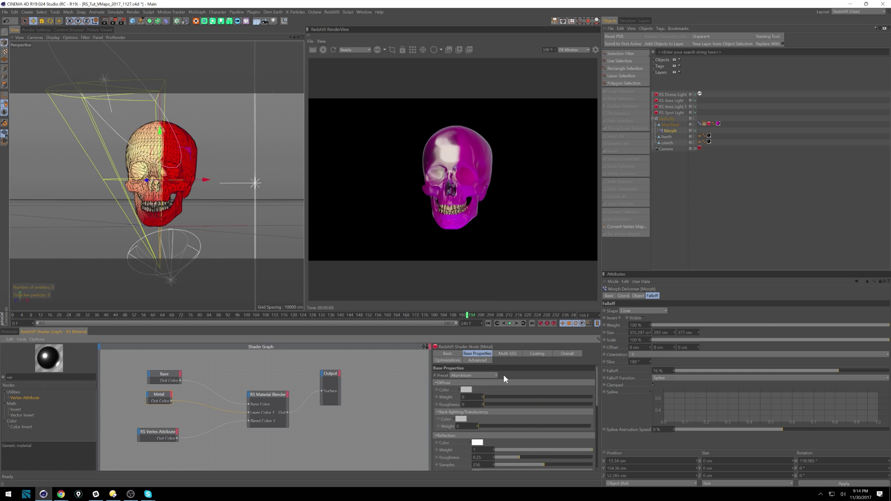
left_click(488, 376)
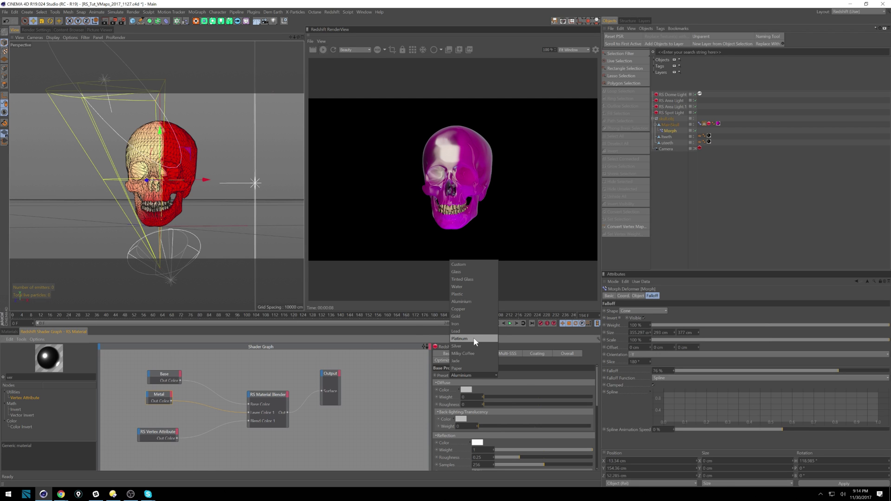
left_click(478, 295)
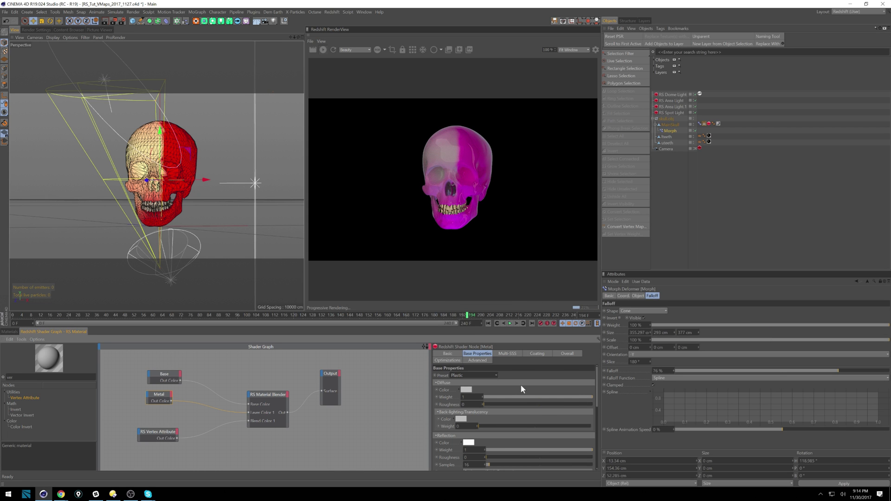
left_click_drag(575, 397, 522, 396)
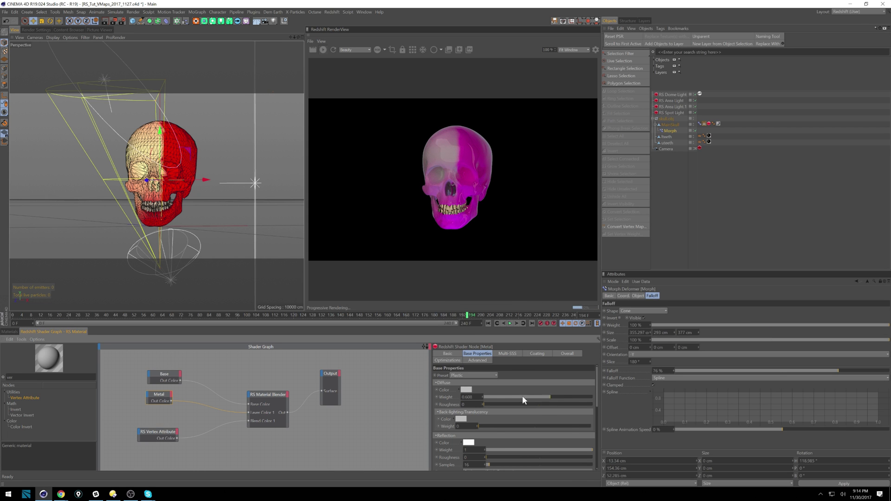
- Set the Metal node's back-lighting/translucency colour to bright cyan with a weight of 1
left_click(461, 419)
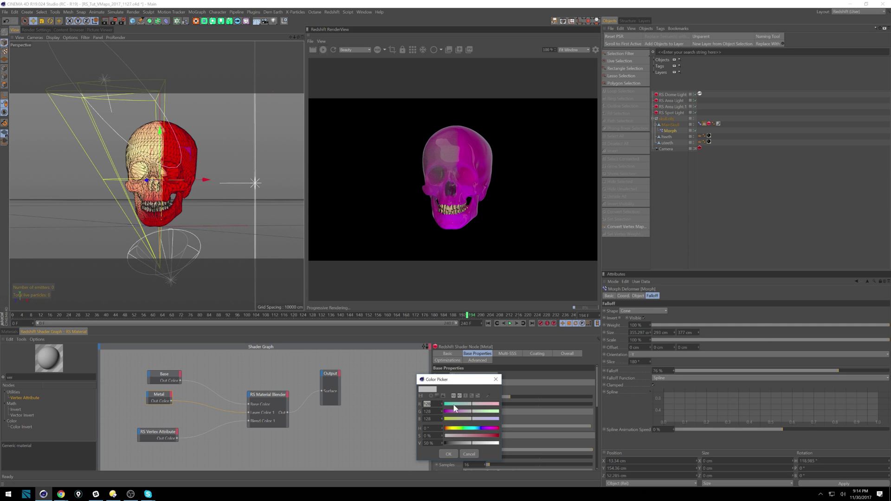
left_click(478, 428)
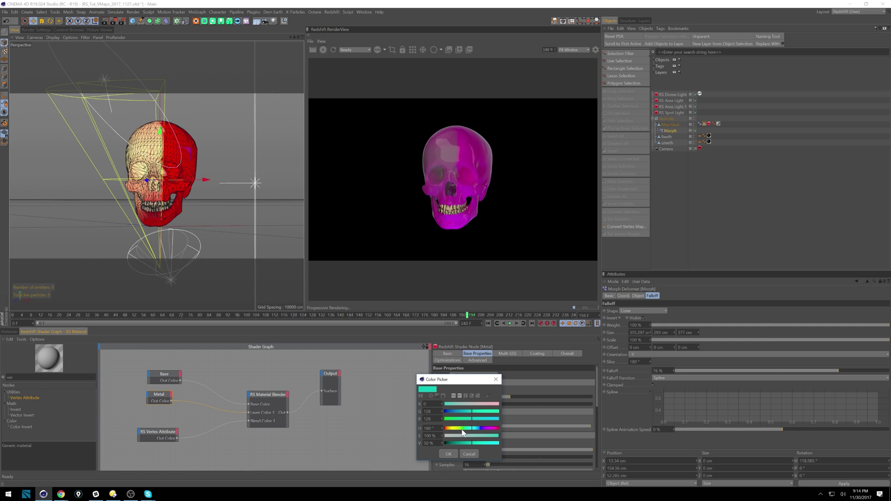
left_click(497, 443)
left_click(448, 454)
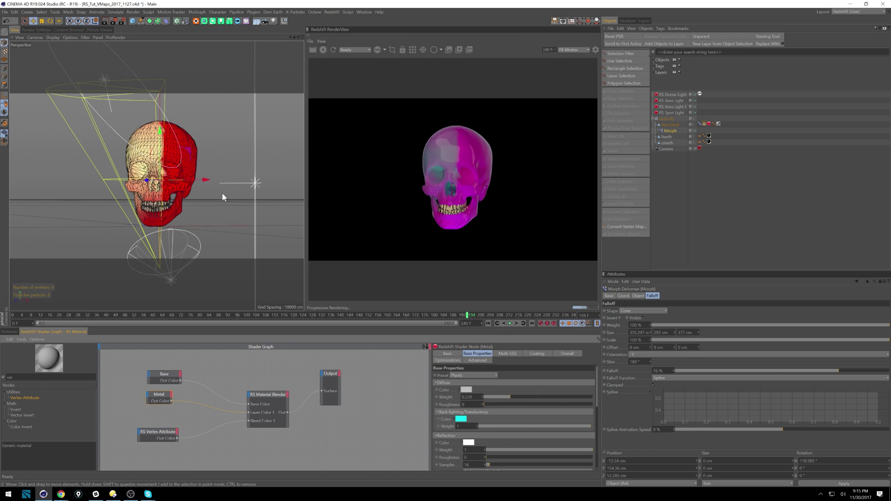
- Lower the Morph deformer to a Y position of about 103 cm and reduce its falloff to 43%
left_click_drag(193, 197, 211, 200, "alt")
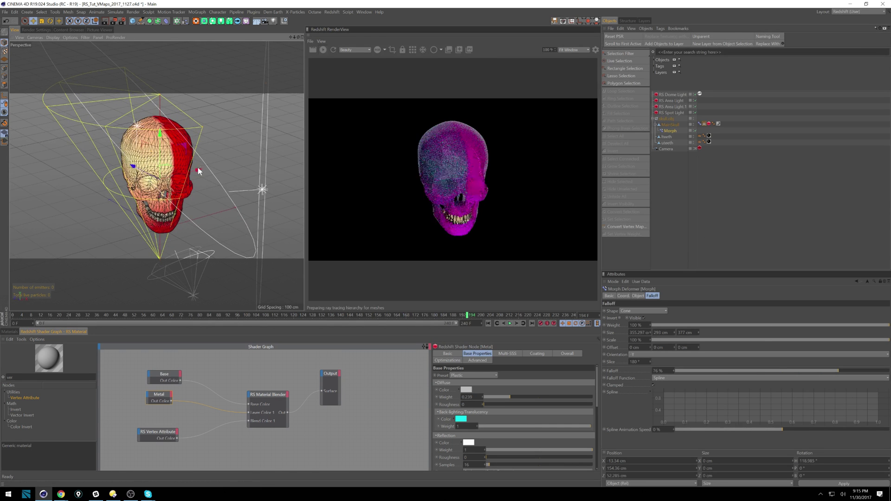
left_click_drag(160, 141, 184, 132)
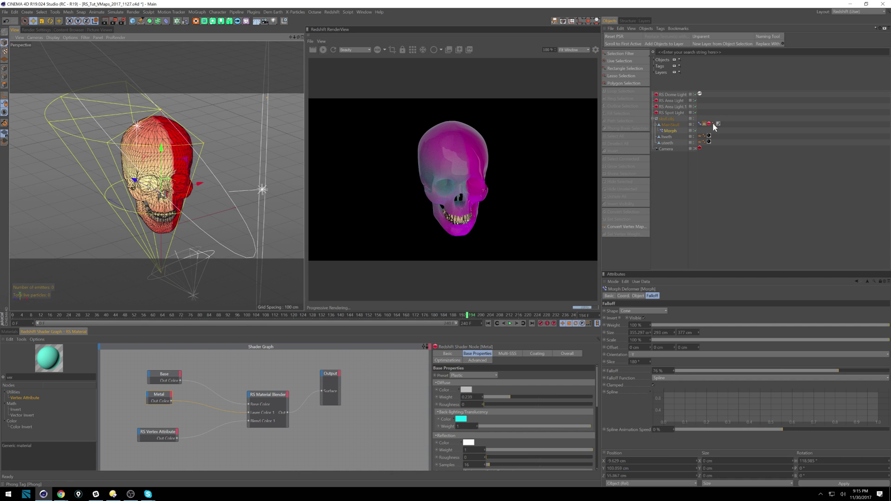
left_click(682, 132)
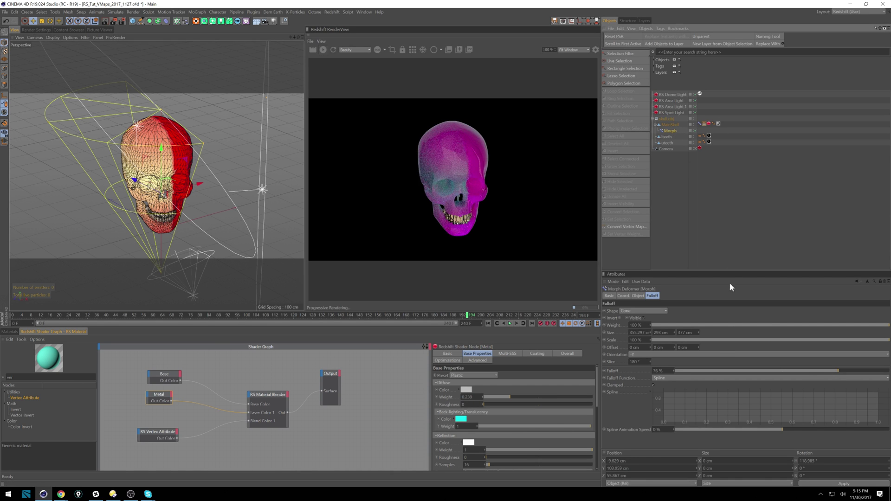
left_click_drag(843, 375, 791, 372)
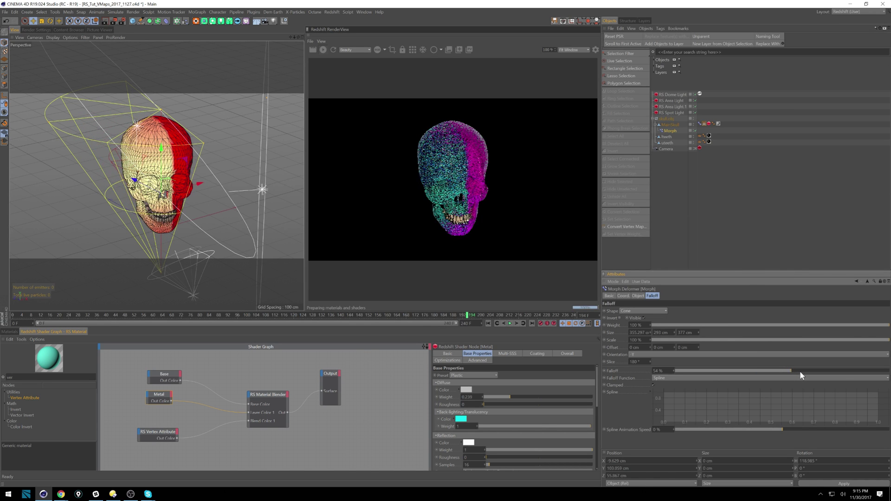
left_click_drag(777, 369, 769, 371)
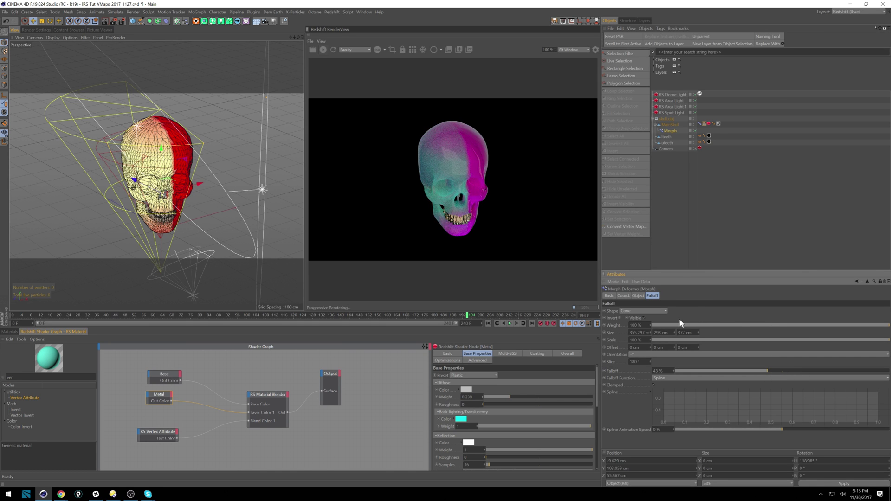
left_click_drag(218, 181, 182, 182, "alt")
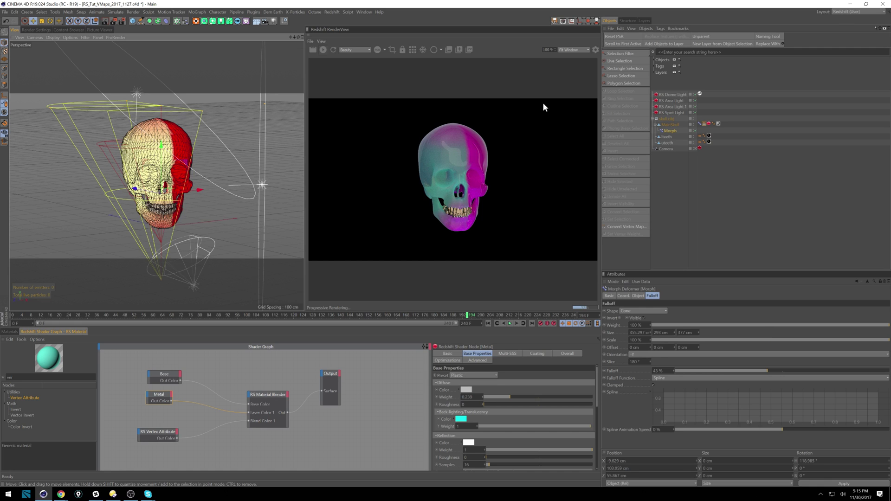
- Add a Redshift point light and raise it to a Y position of about 194 cm, inside the skull
left_click(10, 331)
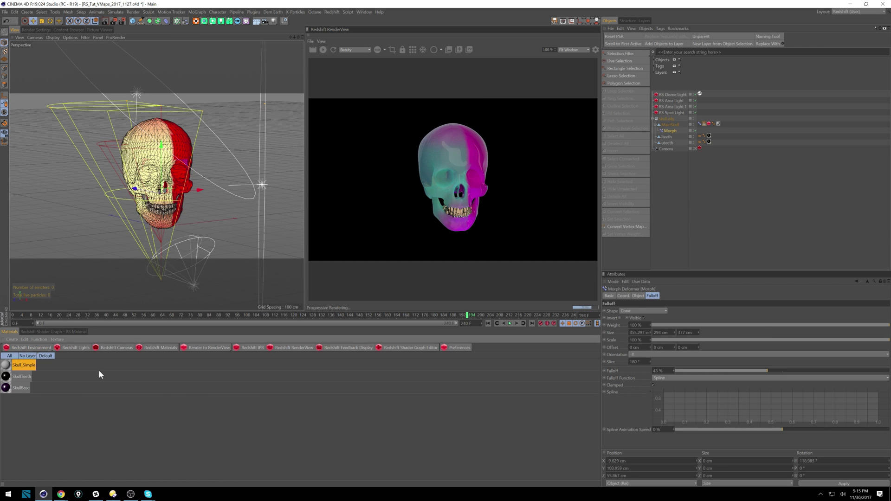
left_click(92, 348)
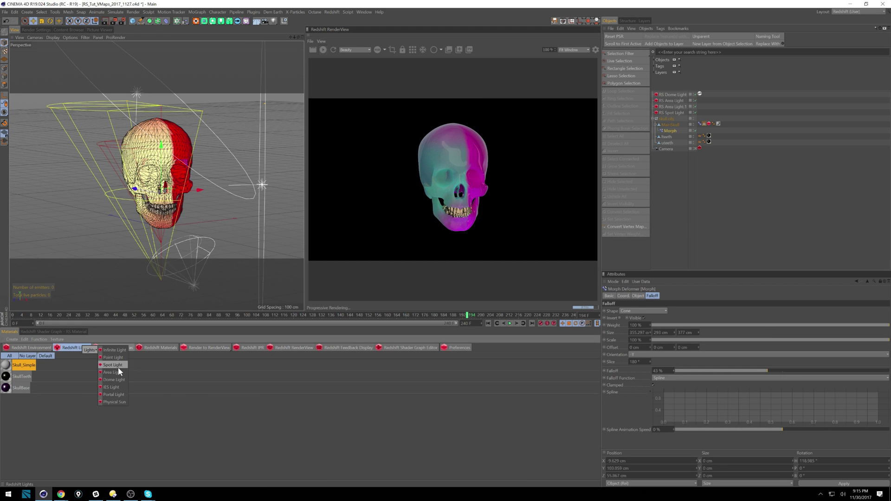
left_click(117, 357)
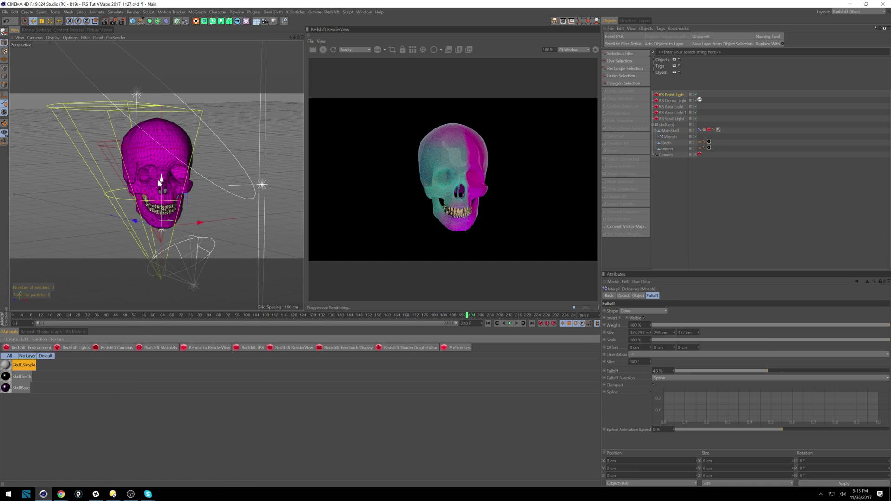
left_click_drag(162, 184, 172, 118)
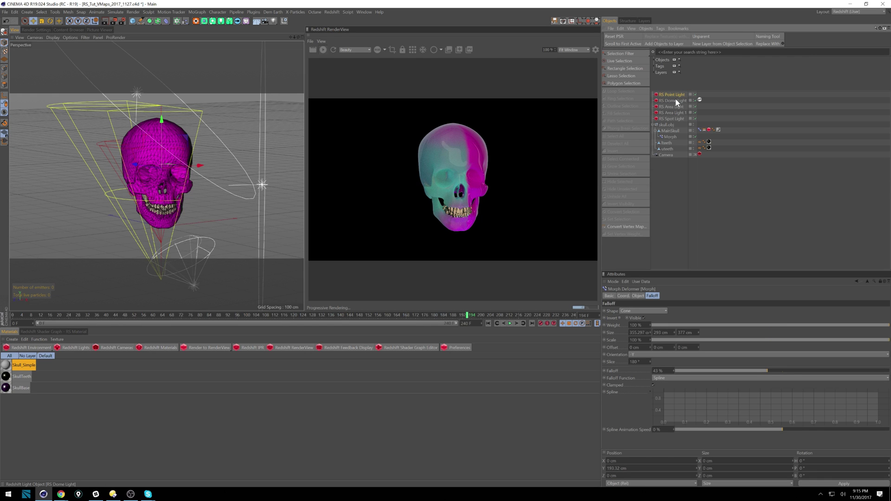
- Set the Redshift point light's intensity multiplier to 10000
left_click(881, 282)
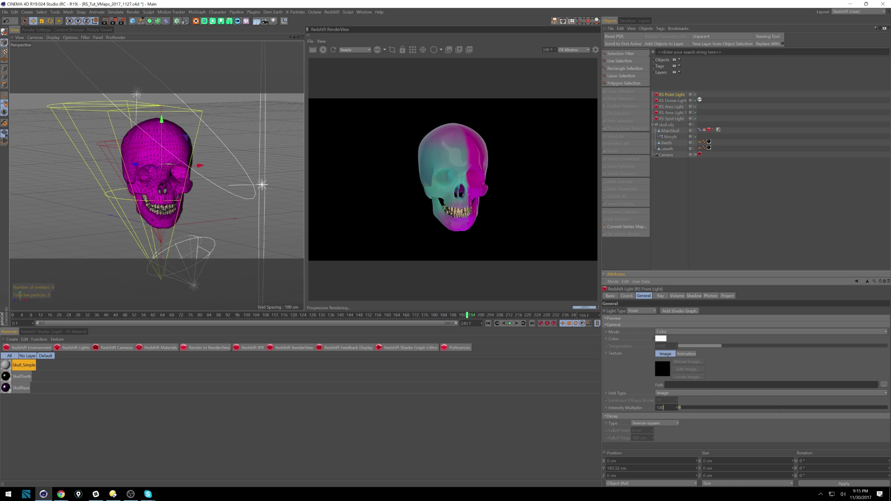
type("00")
key("Return")
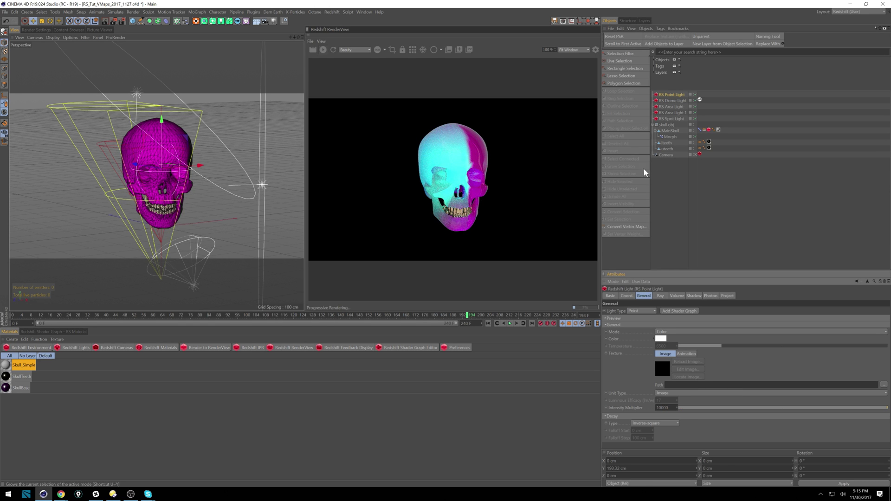
- Move the point light to about X 14.6 cm, Y 221 cm, Z 89 cm, and lower its intensity multiplier to 1000
left_click_drag(134, 166, 126, 165)
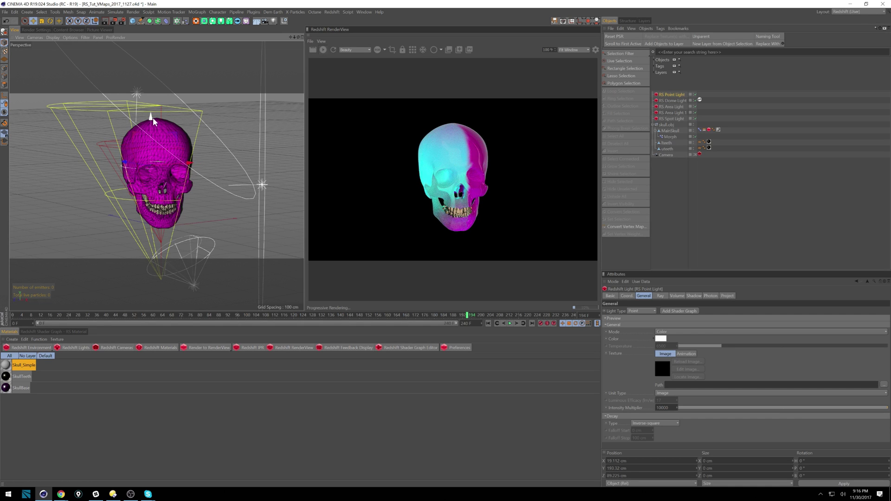
left_click_drag(153, 121, 148, 104)
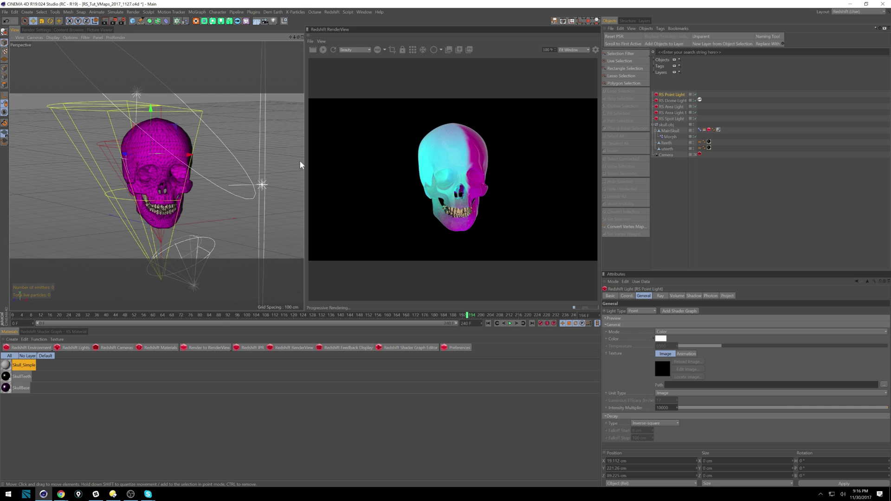
left_click_drag(240, 178, 193, 201, "alt")
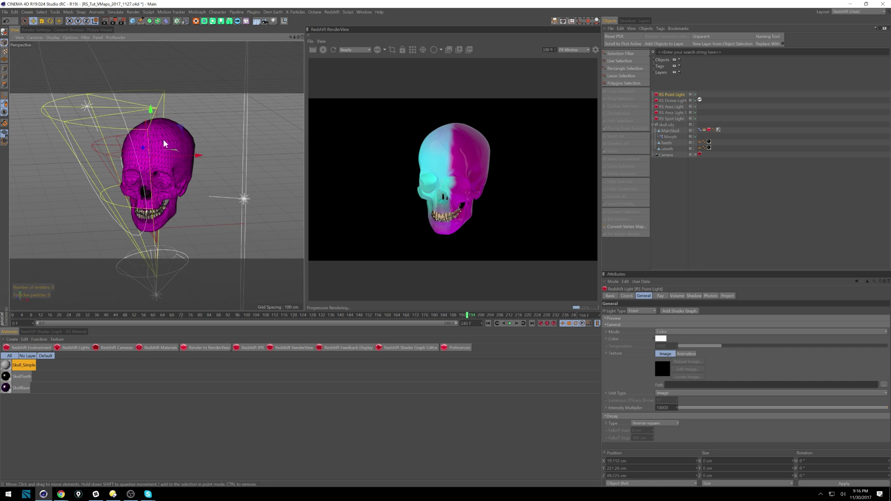
mouse_move(200, 156)
left_mouse_down()
mouse_move(184, 167)
mouse_move(199, 158)
left_mouse_up()
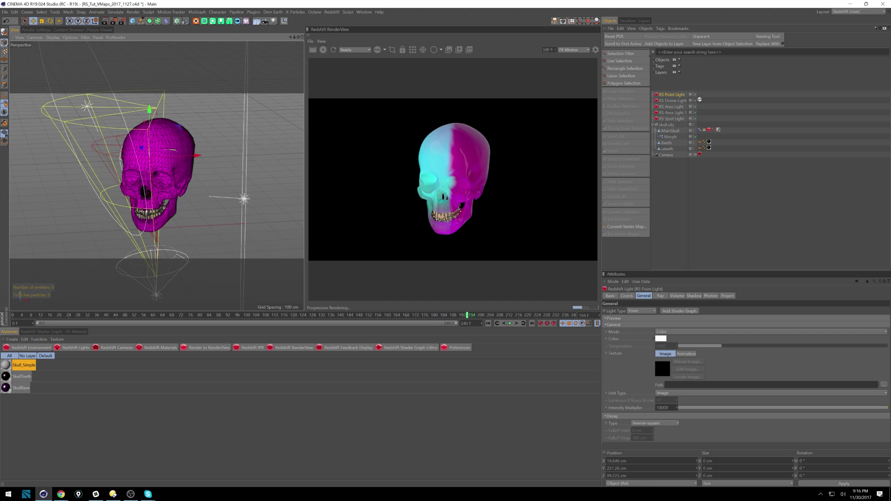
left_click(665, 407)
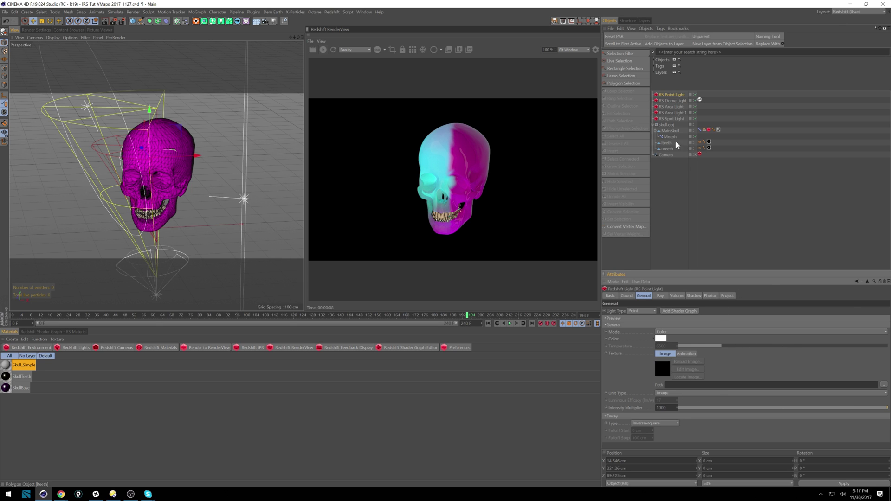
- Switch the Morph deformer's falloff shape to Noise and shift the deformer vertically through the skull
left_click(670, 137)
left_click(655, 311)
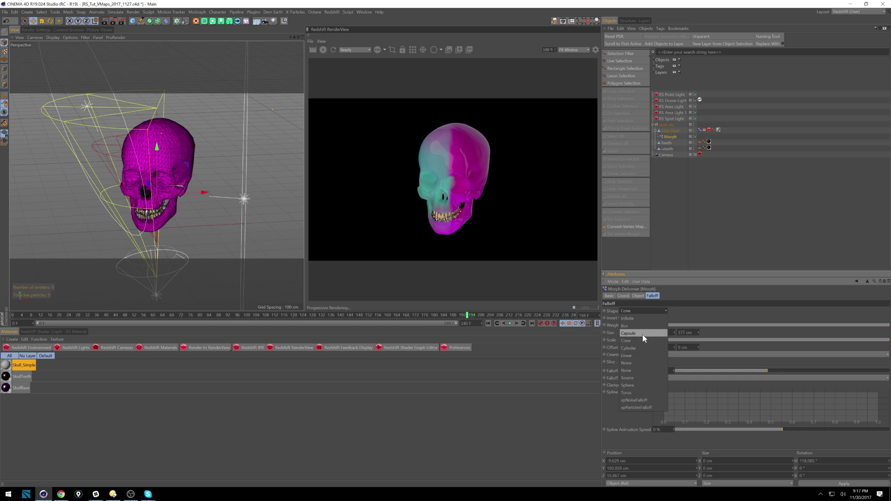
left_click(639, 371)
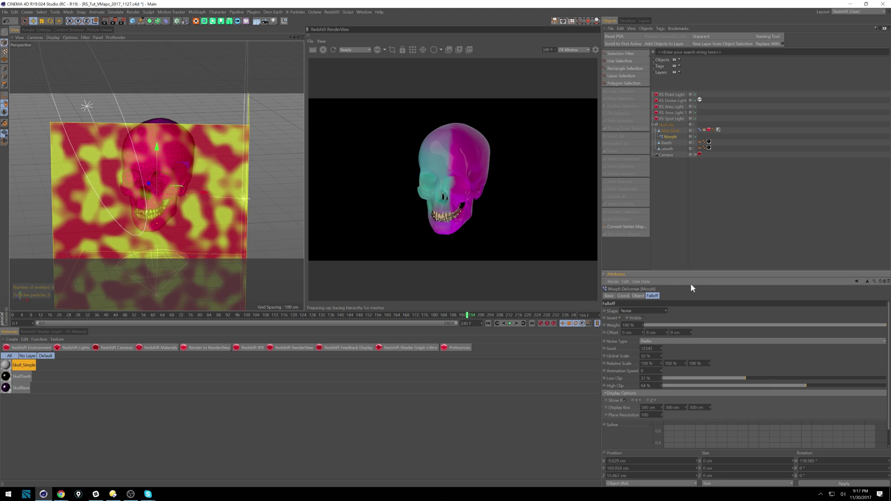
left_click_drag(195, 179, 153, 181, "alt")
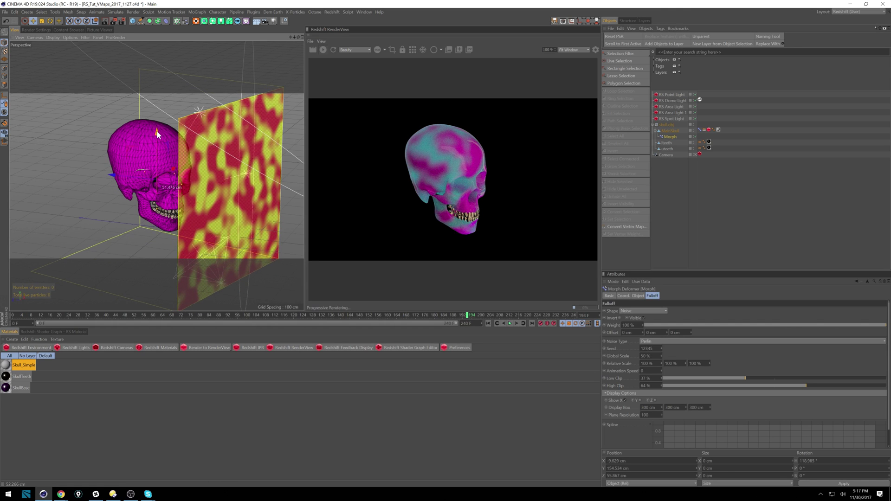
- Lower the point light to a Y position of about 220 cm and set its intensity multiplier to 10000 after trying 100000
left_click(672, 95)
left_click_drag(155, 127, 154, 128)
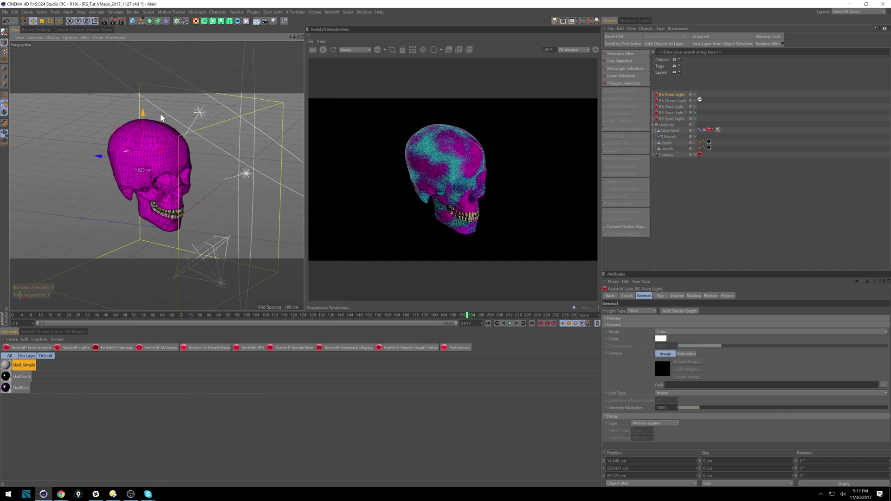
left_click(673, 407)
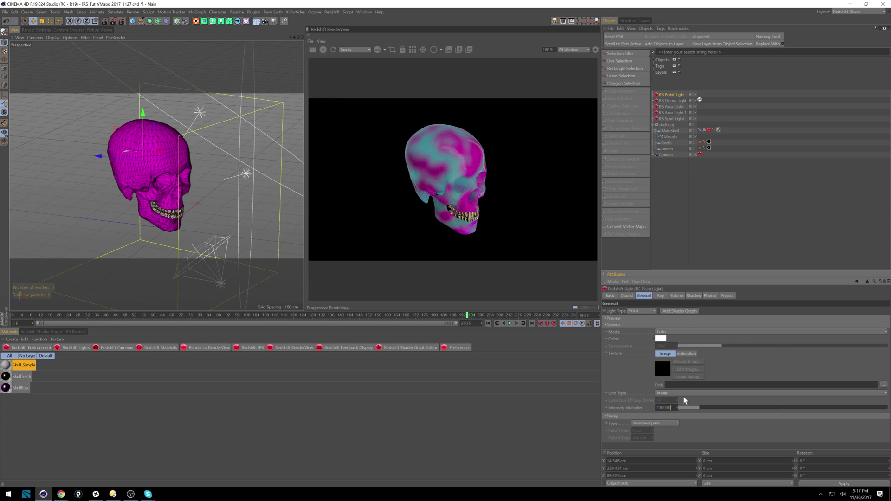
key("Return")
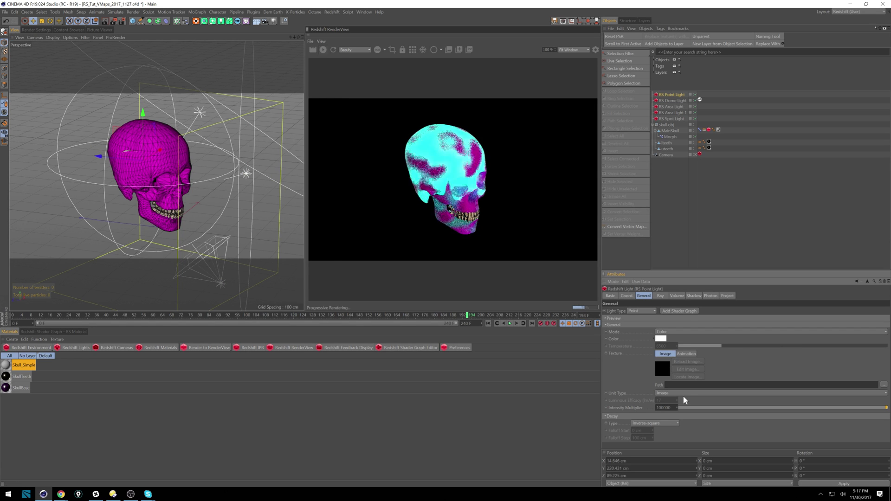
left_click_drag(246, 207, 228, 197, "alt")
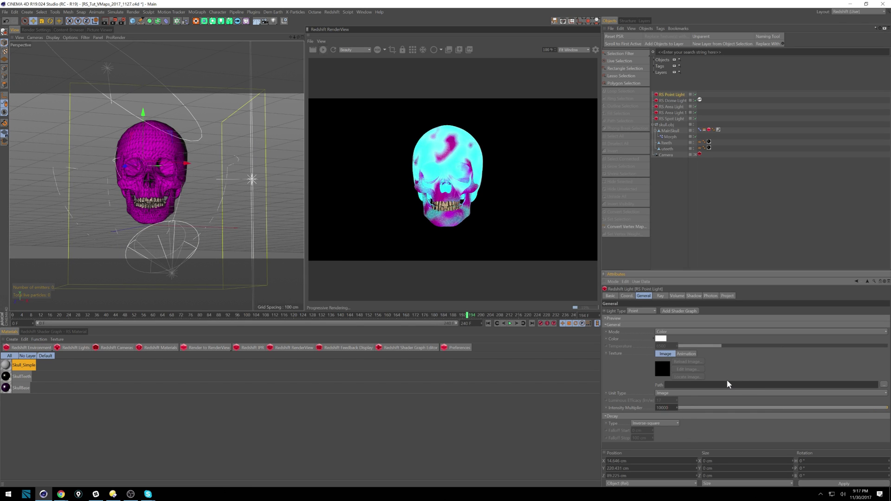
key("Return")
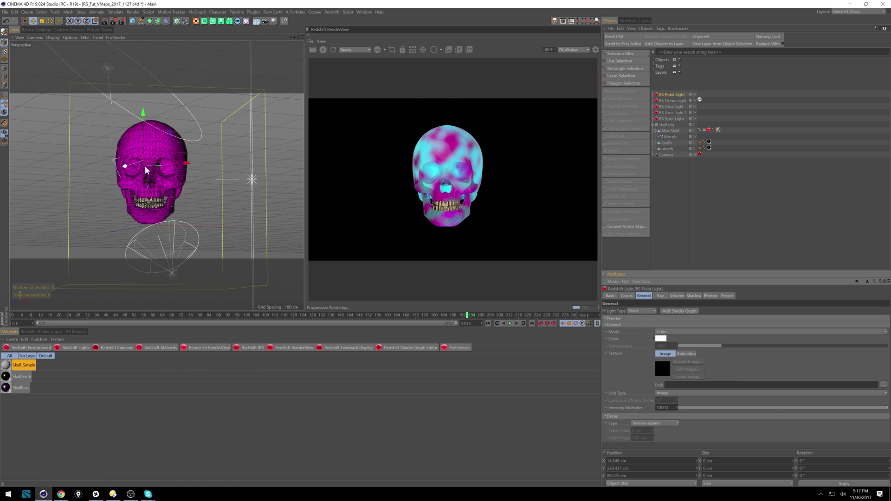
- In the camera's Redshift tag exposure settings, set Allowed Overexposure to 1 and toggle overexposure desaturation
left_click(701, 154)
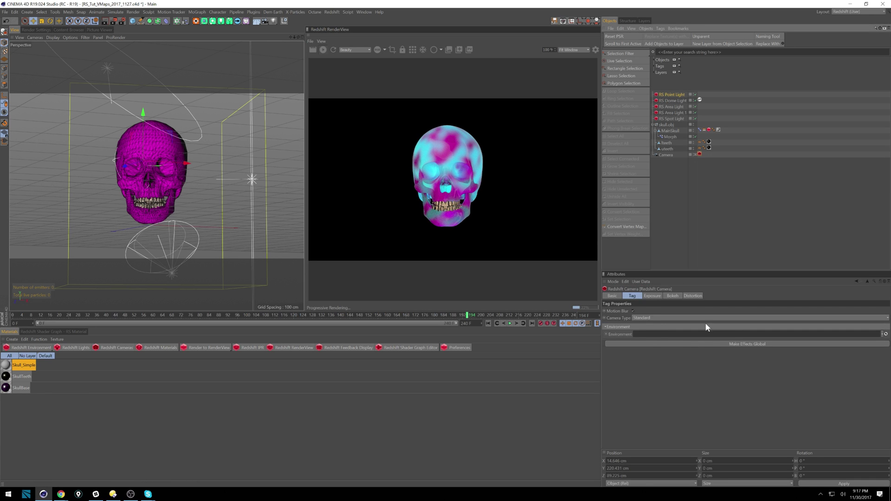
left_click(661, 296)
left_click_drag(737, 371, 887, 374)
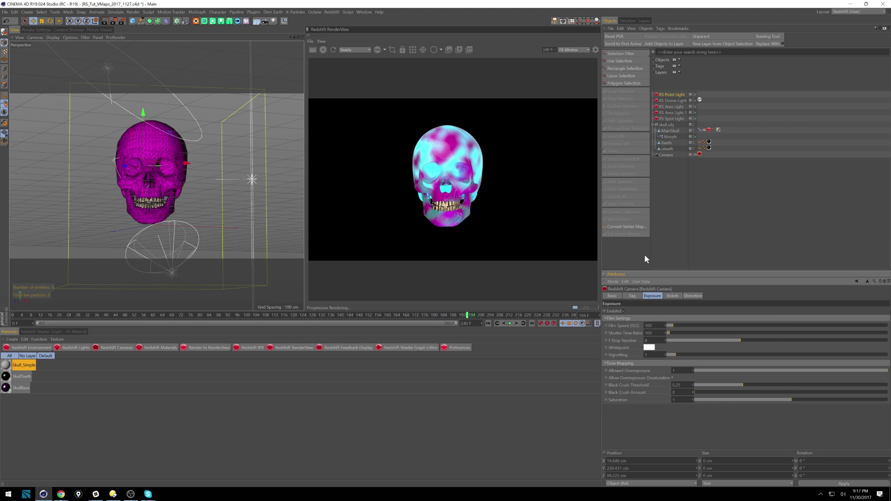
left_click(673, 378)
- Set the camera tag's tone-mapping saturation to 1.5 after trying a value of 2
type("2")
key("Return")
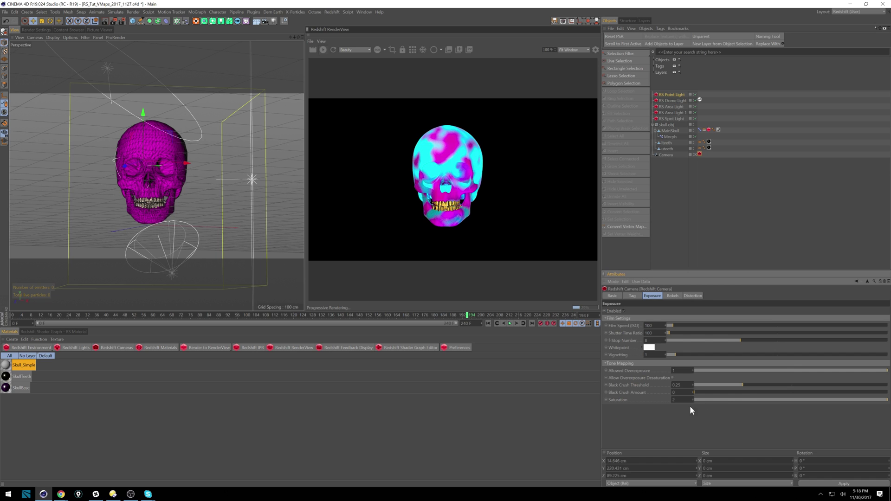
type(".5")
key("Return")
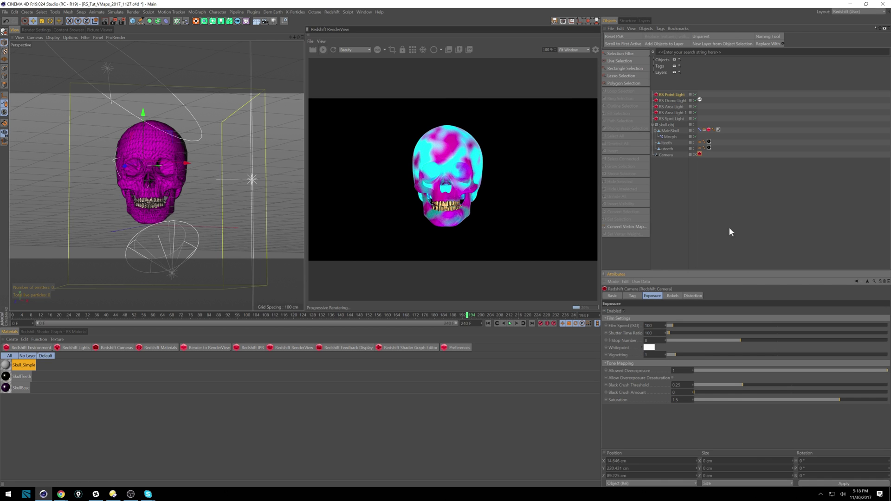
- Enable bokeh on the Redshift camera tag and turn on the use of a bokeh image
left_click(673, 296)
left_click(623, 311)
left_click(649, 393)
- Load RandomBokeh.png from the _RS_BOKKEH folder in 02_3D as the bokeh image, without copying it to the project location
left_click(884, 438)
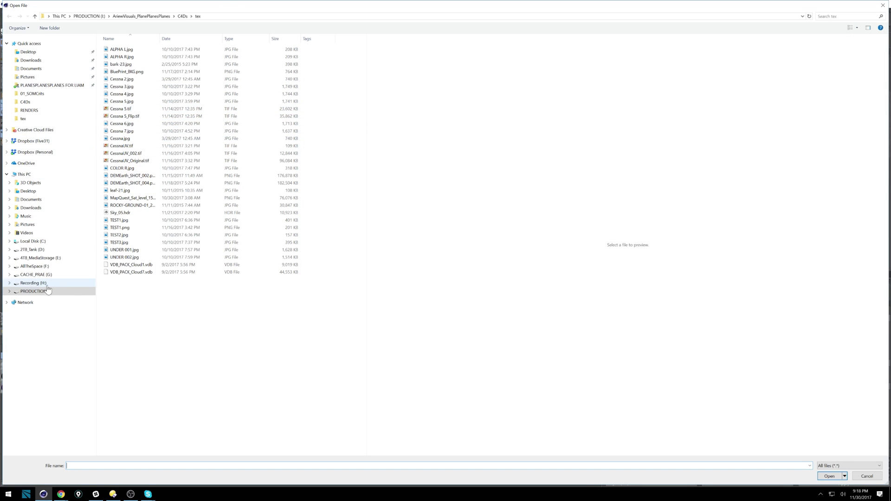
left_click(41, 267)
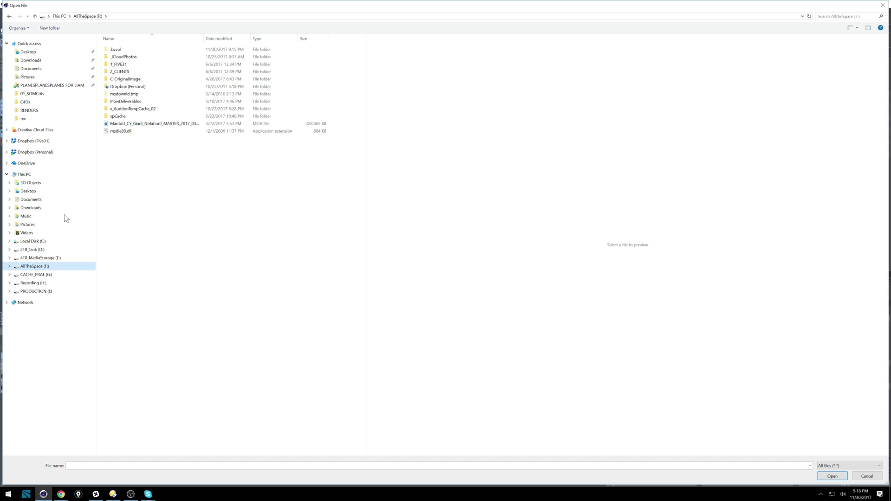
left_click(46, 259)
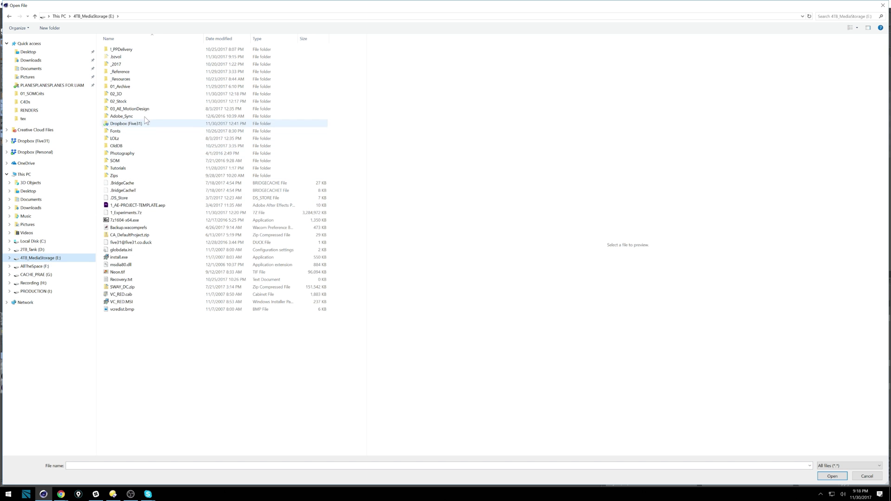
double_click(122, 94)
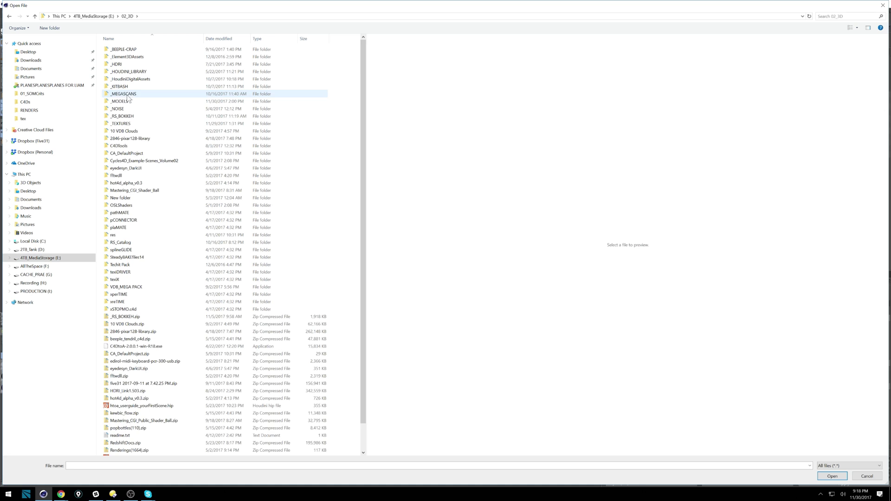
double_click(120, 123)
left_click(130, 18)
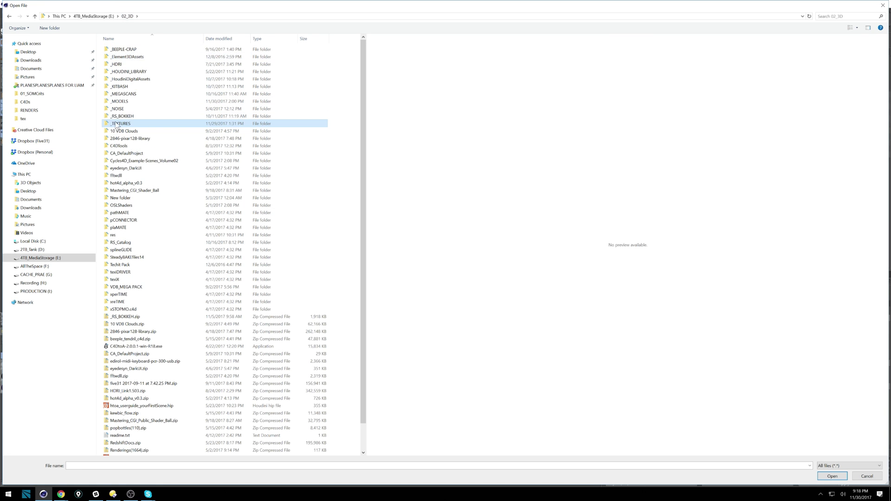
double_click(122, 116)
double_click(157, 242)
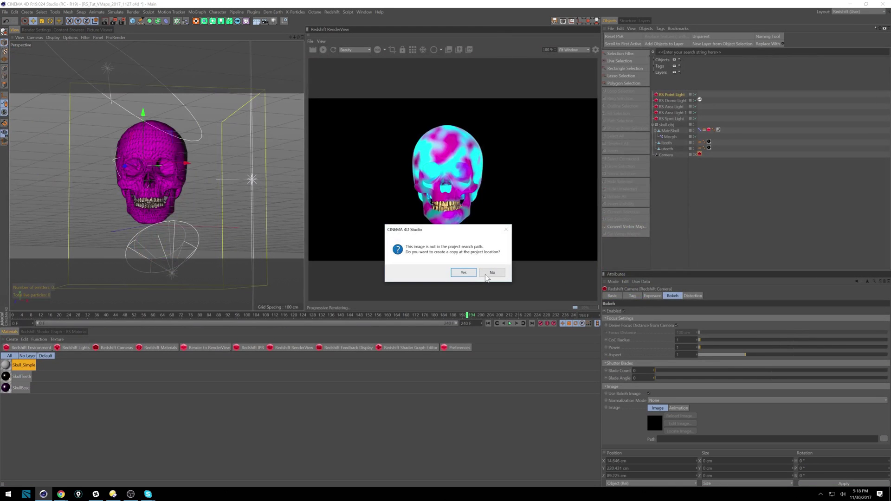
left_click(491, 272)
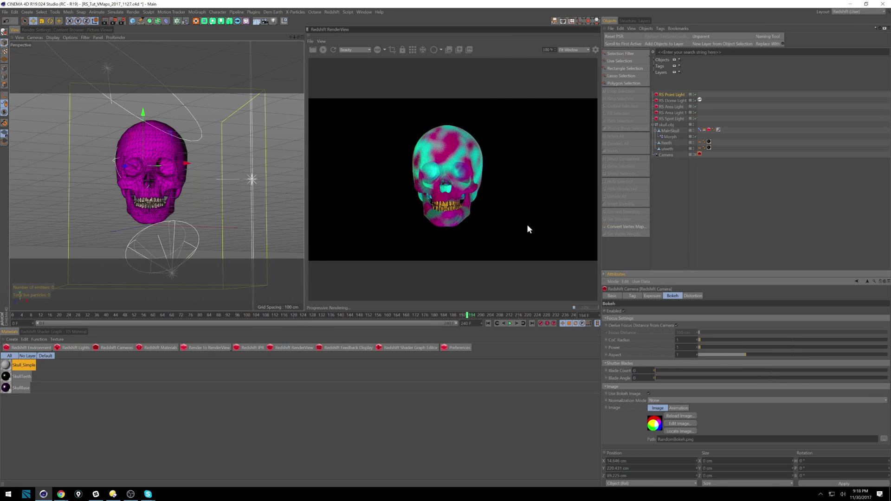
- Set the bokeh normalization mode to Unit Intensity, with a CoC radius of about 1.04 and an aspect of about 0.53
left_click(708, 400)
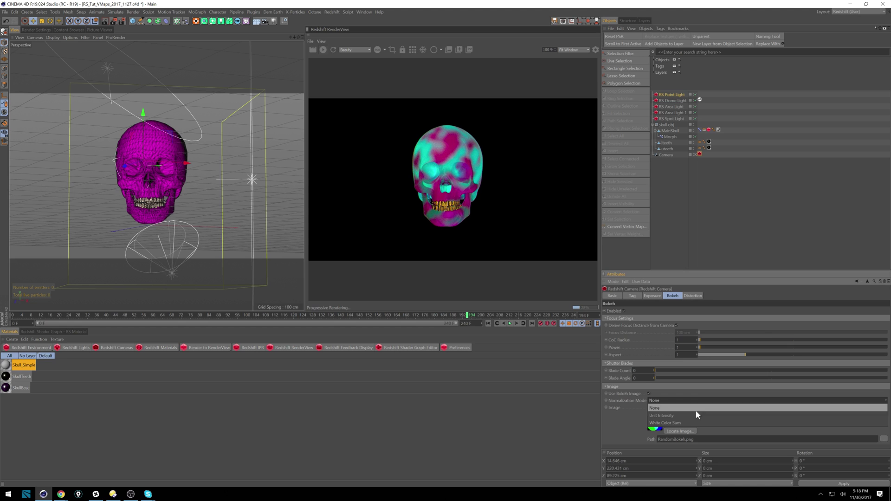
left_click(708, 408)
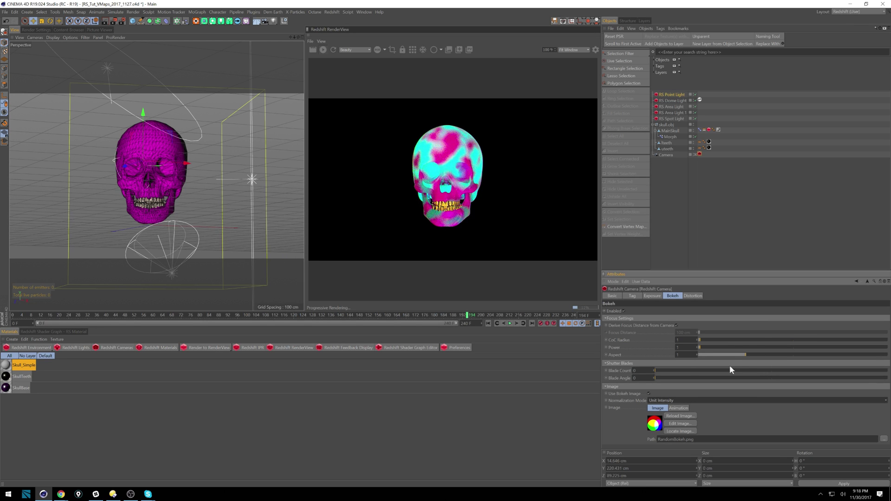
left_click(707, 340)
left_click_drag(704, 340, 700, 340)
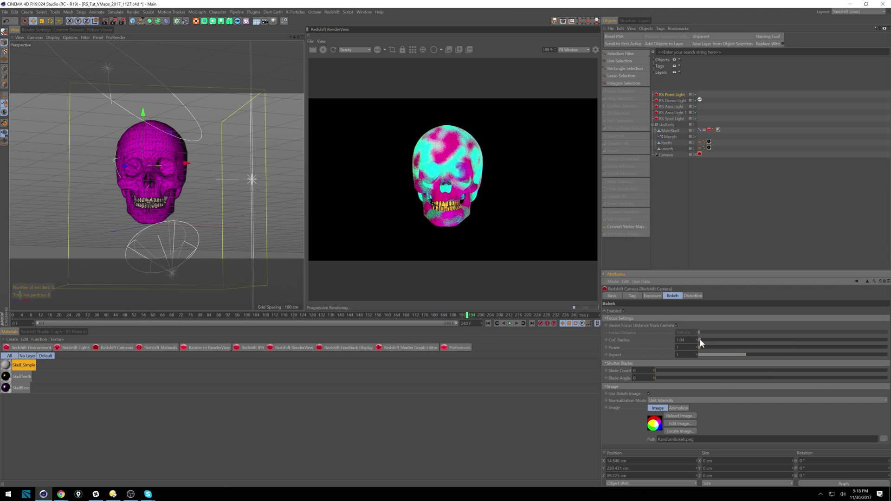
left_click_drag(742, 354, 727, 352)
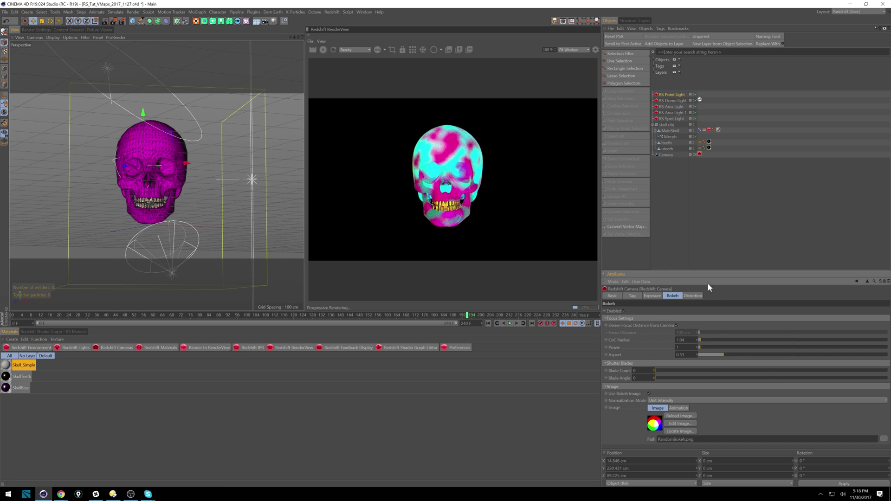
- Try a film speed of 200 in the camera's exposure settings and restore it to 100
left_click(652, 295)
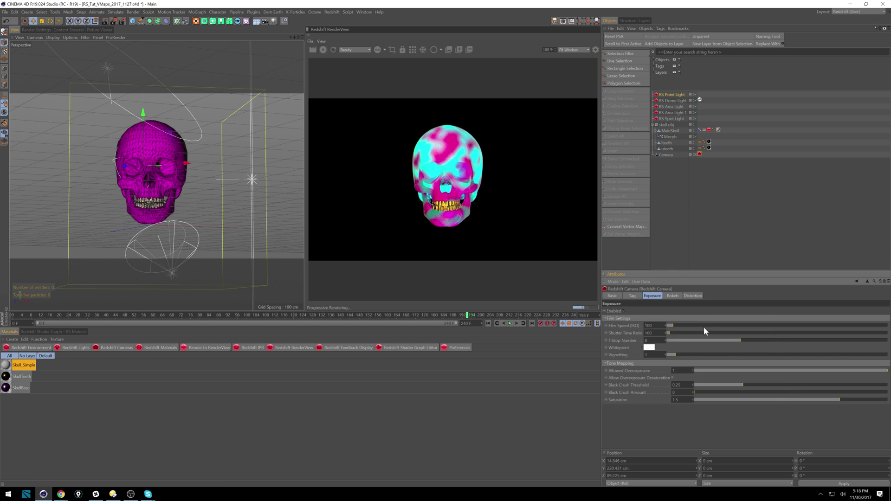
double_click(648, 325)
type("200")
key("Return")
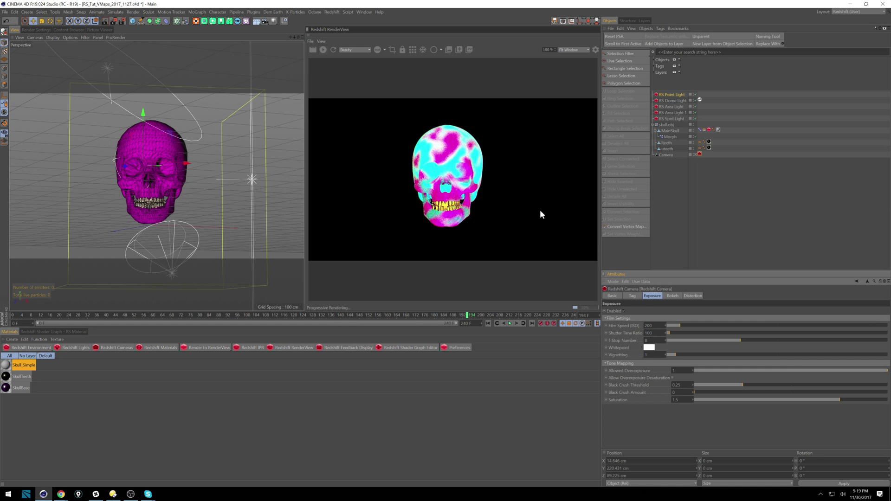
double_click(648, 326)
type("100")
key("Return")
- Try f-stop numbers of 3.4, about 4.97 and 6 in the camera's exposure settings, and restore it to 8
double_click(646, 341)
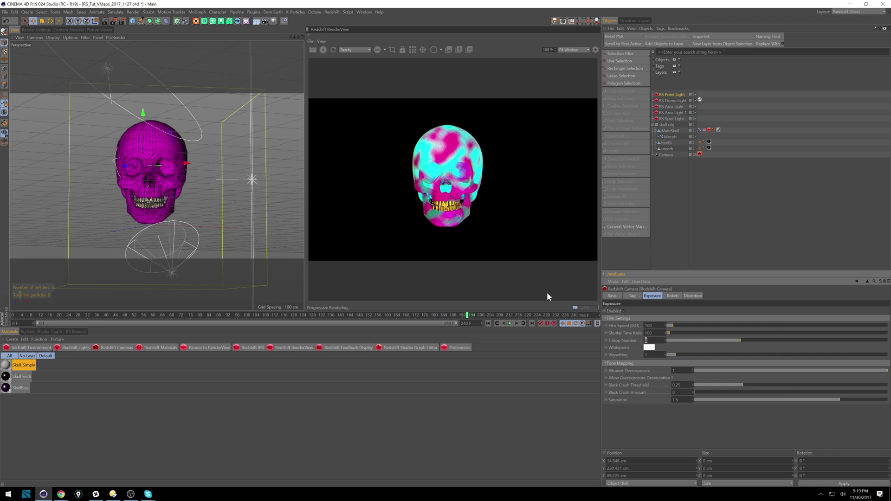
type("3.4")
key("Return")
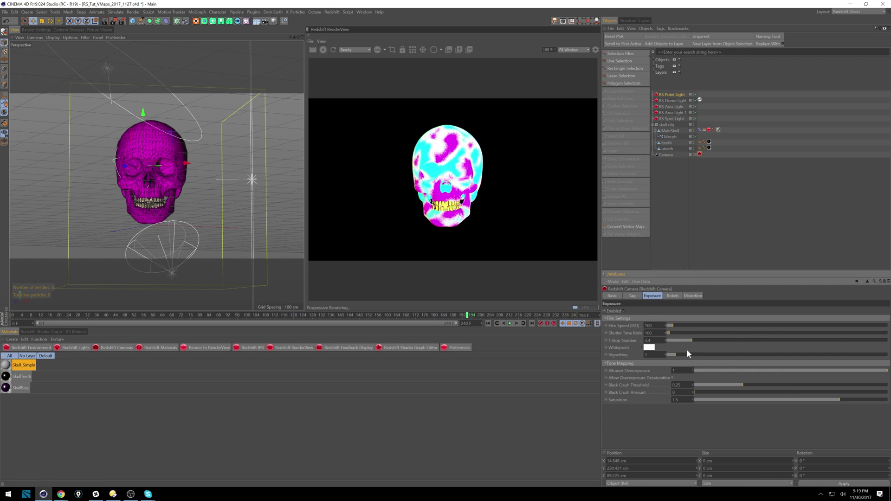
left_click(647, 340)
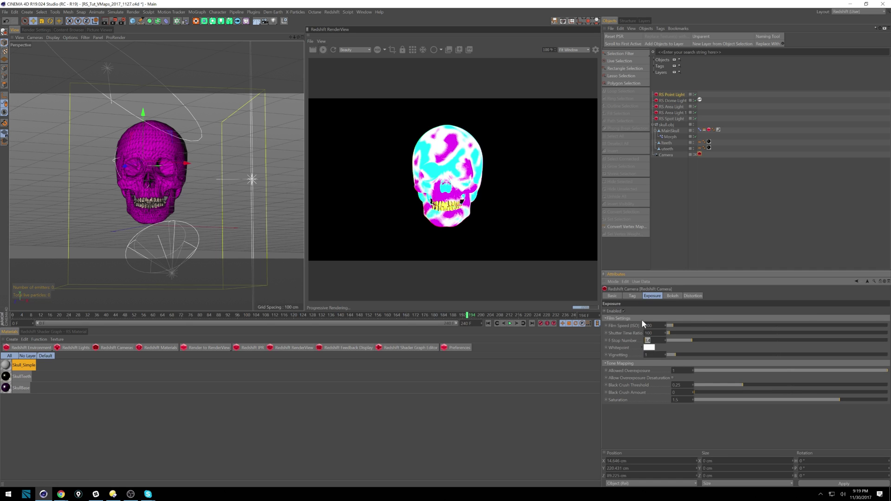
left_click_drag(691, 340, 708, 340)
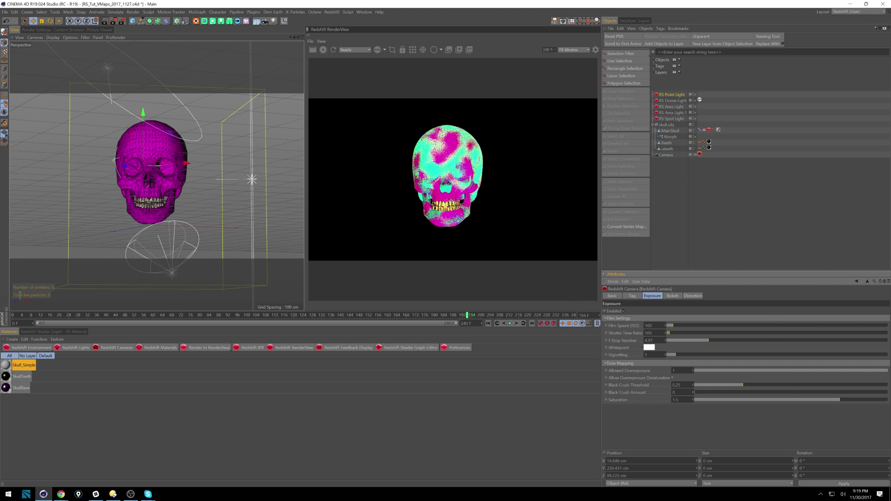
type("6")
key("Return")
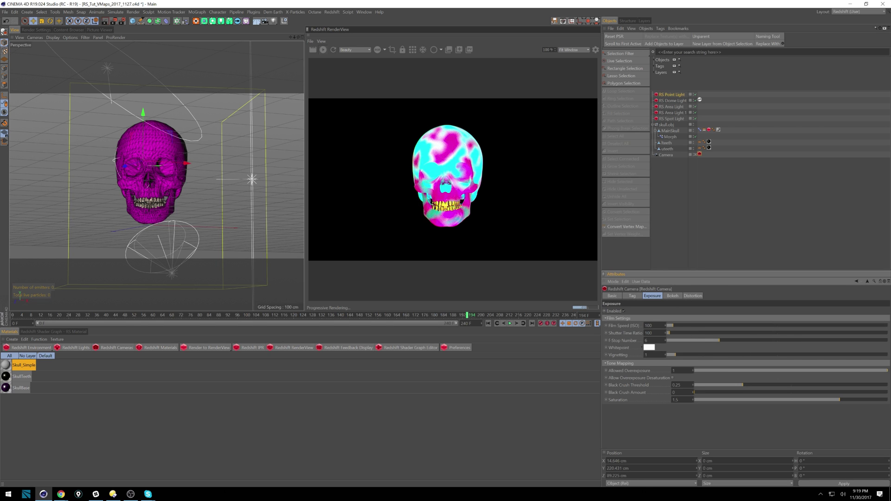
type("8")
key("Return")
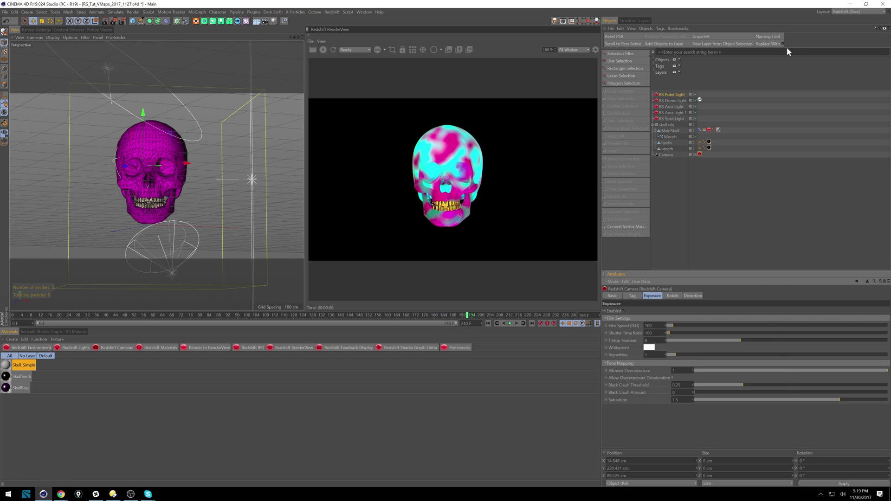
- Apply the Iron preset to the Base material node in the skull material's shader graph
left_click_drag(223, 133, 179, 183, "alt")
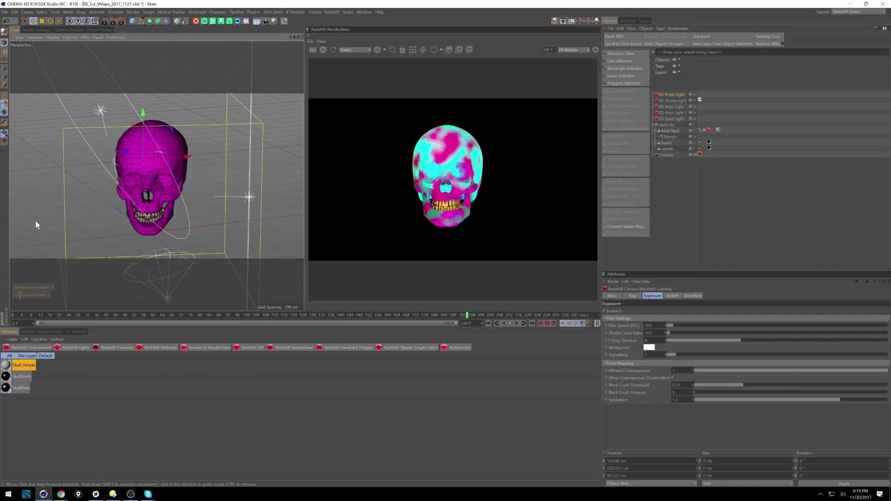
left_click(71, 332)
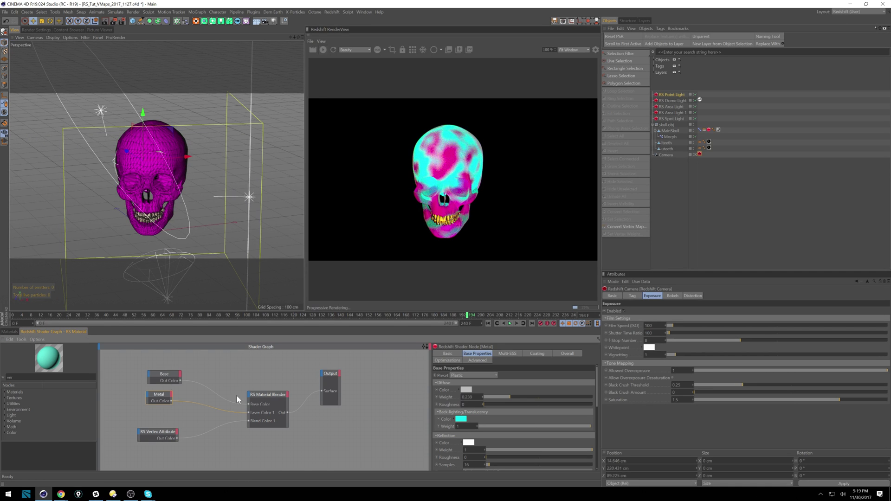
left_click(177, 372)
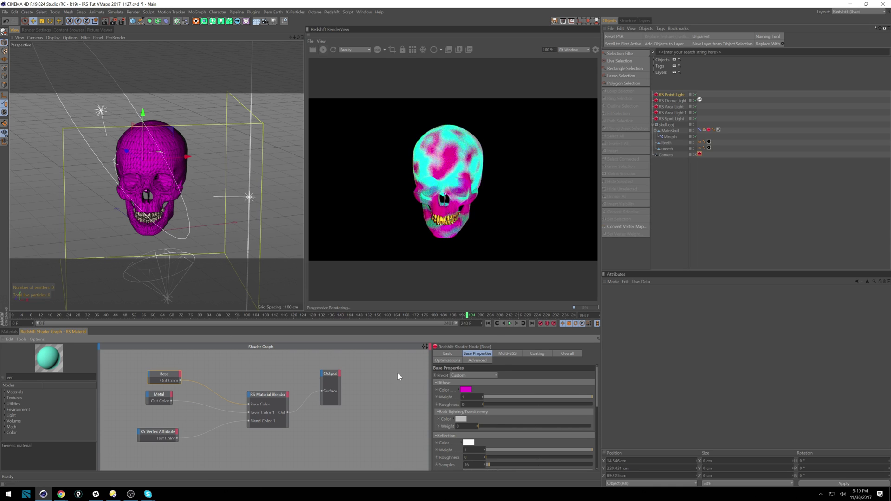
left_click(470, 375)
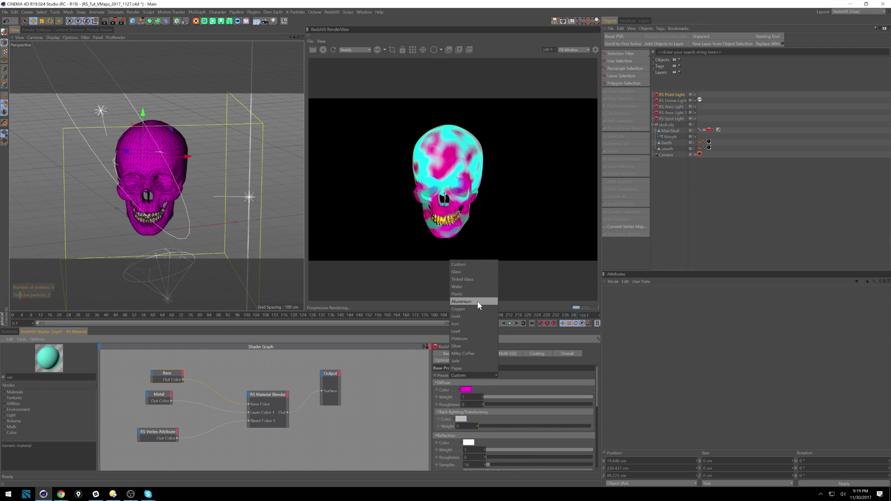
left_click(478, 323)
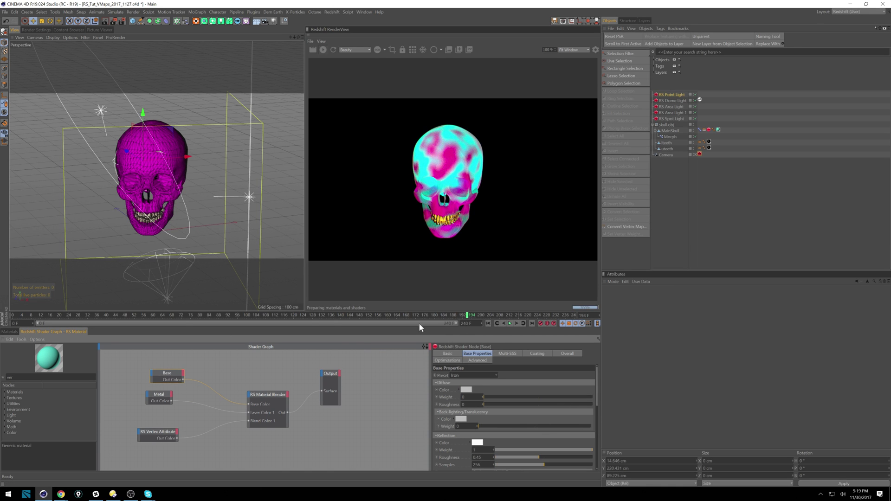
left_click_drag(222, 186, 151, 170, "alt")
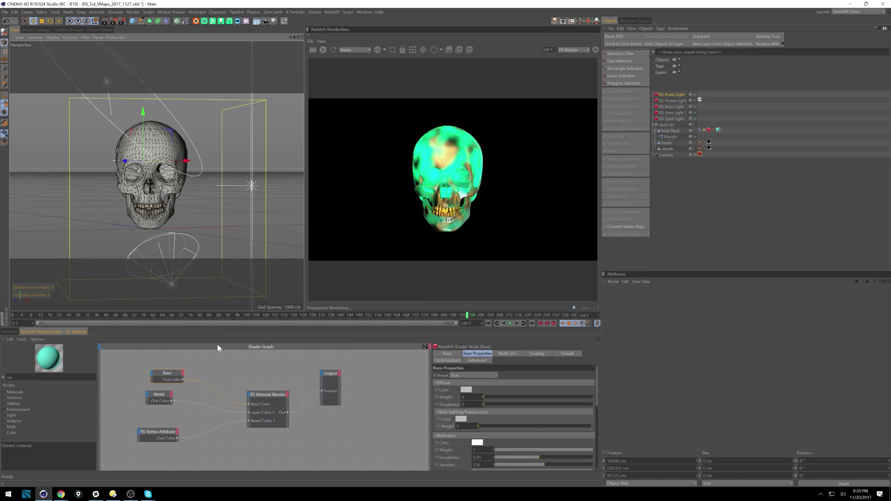
left_click(158, 394)
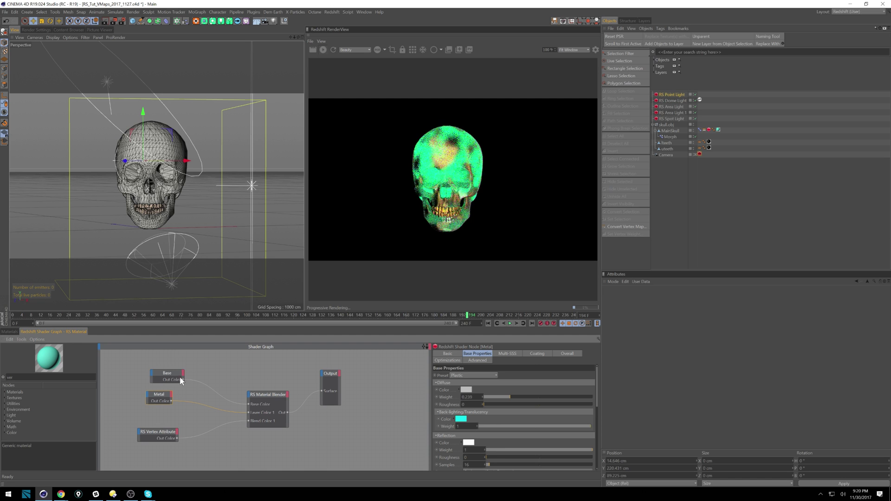
left_click(174, 373)
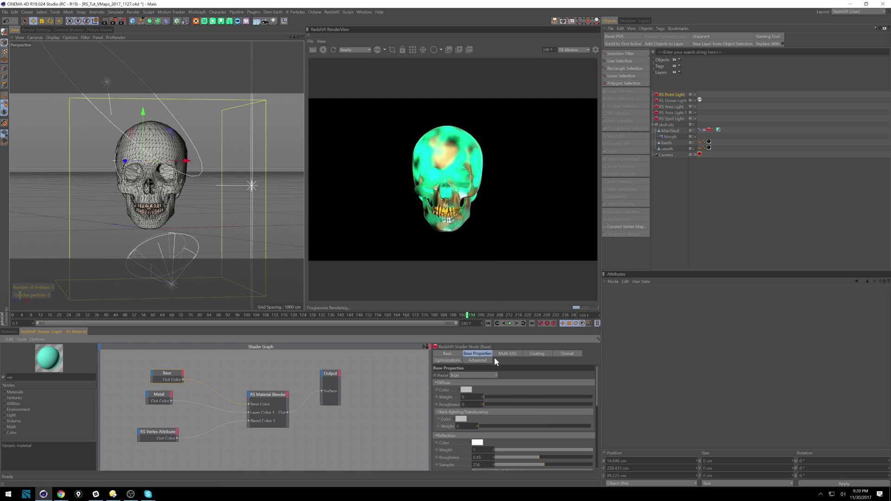
left_click(481, 375)
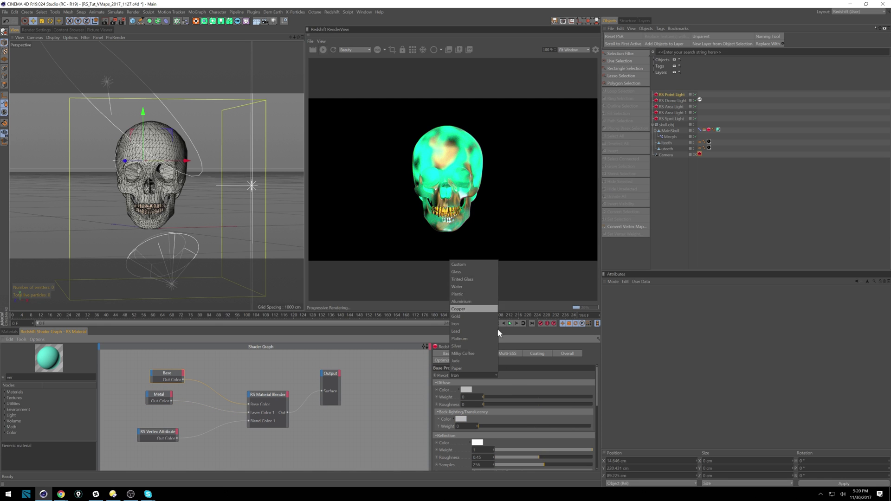
key("Escape")
- Rename the Metal material node as SSS
left_click(154, 394)
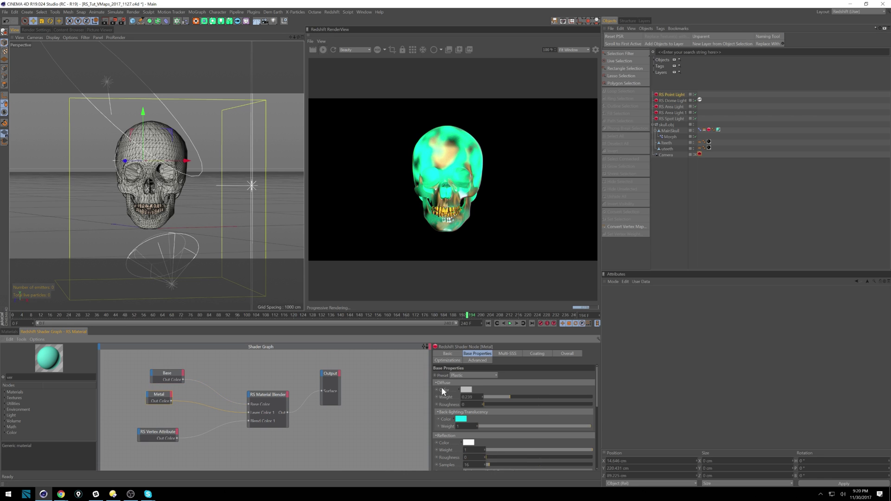
left_click(447, 354)
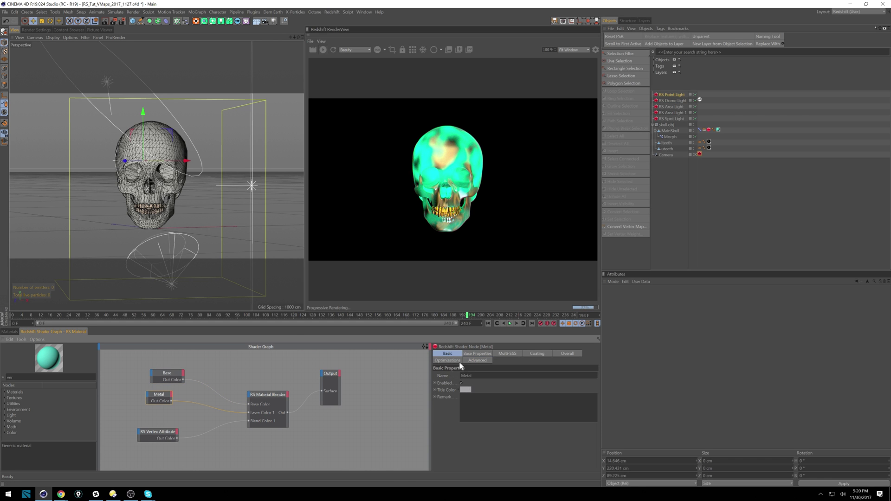
type("SSS")
key("Return")
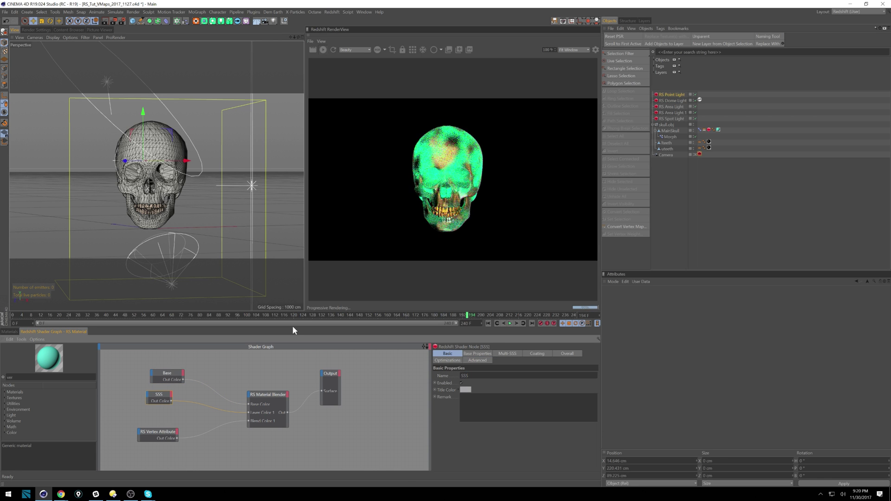
- Apply the Paper preset to the SSS node, and switch its preset to Custom
left_click(477, 353)
left_click(475, 375)
left_click(478, 368)
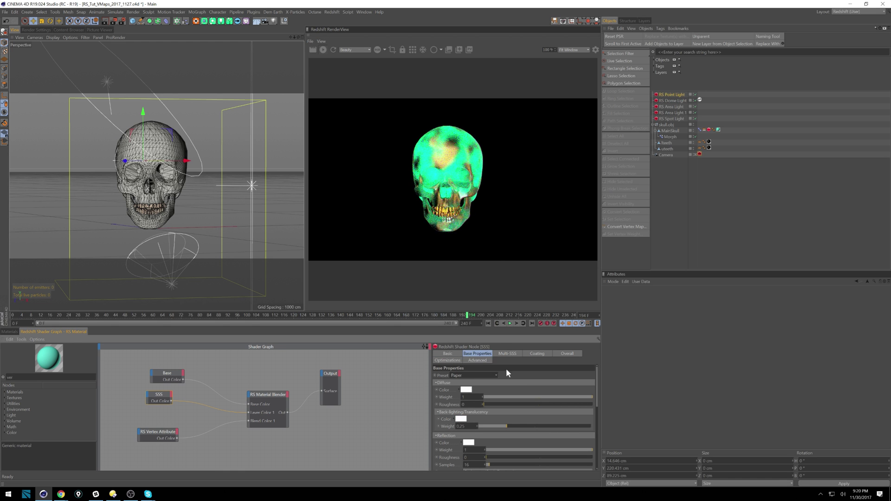
left_click(476, 375)
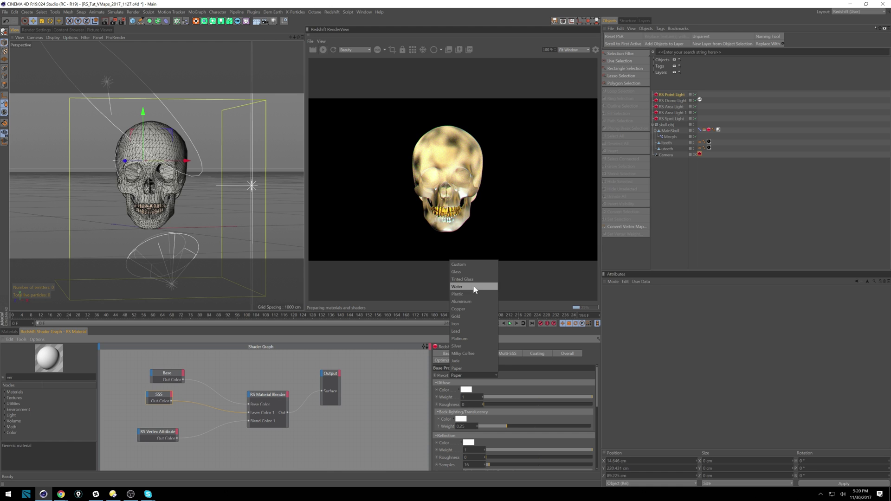
left_click(476, 264)
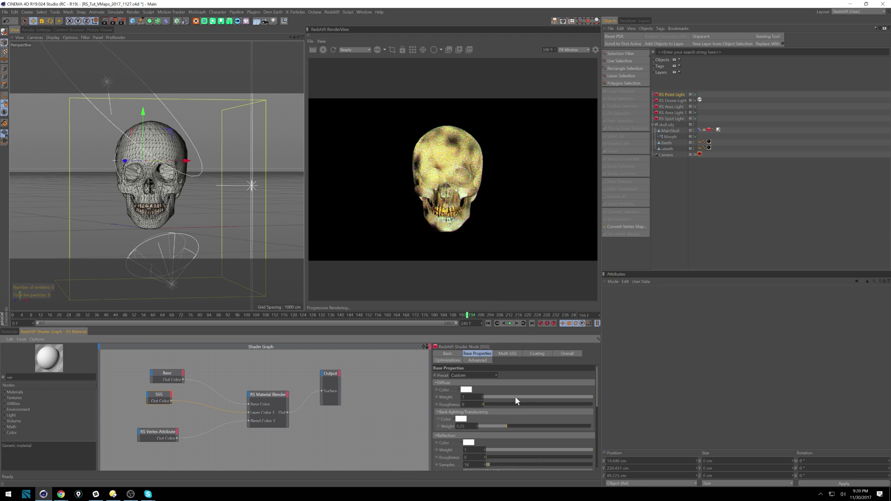
- Raise the SSS node's general Multi-SSS amount to 1
left_click_drag(597, 394, 598, 399)
scroll(596, 418, "up", 2)
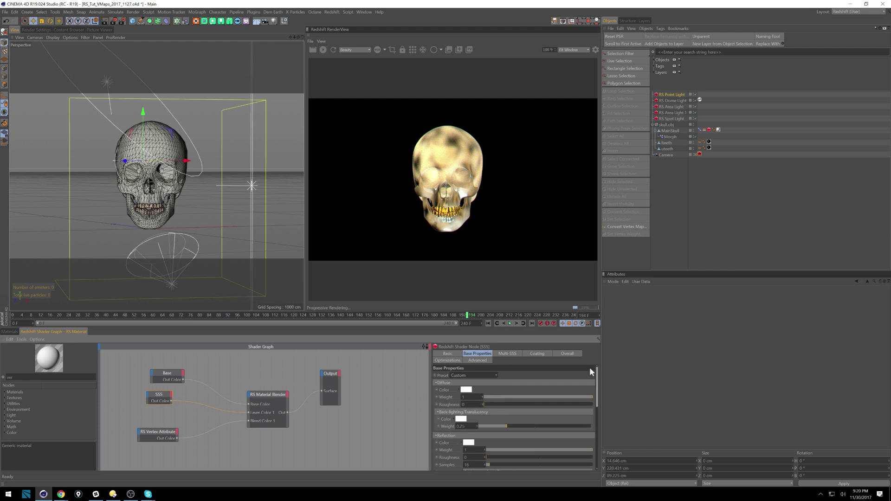
left_click(507, 354)
left_click_drag(510, 383, 637, 382)
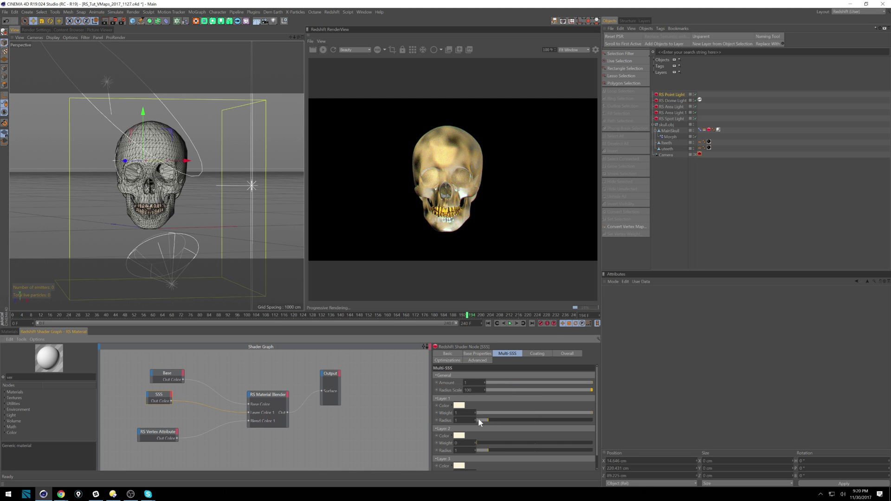
- Color Multi-SSS layer 1 pink (RGB 255, 133, 178), with a radius of about 3.74 and a weight of about 0.78
left_click(458, 405)
mouse_move(471, 398)
left_mouse_down()
mouse_move(457, 402)
mouse_move(487, 399)
mouse_move(477, 399)
left_mouse_up()
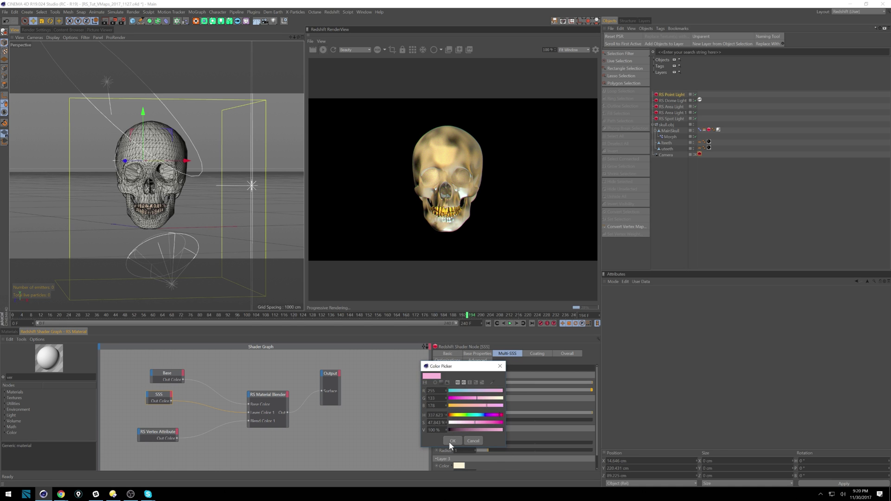
left_click(450, 441)
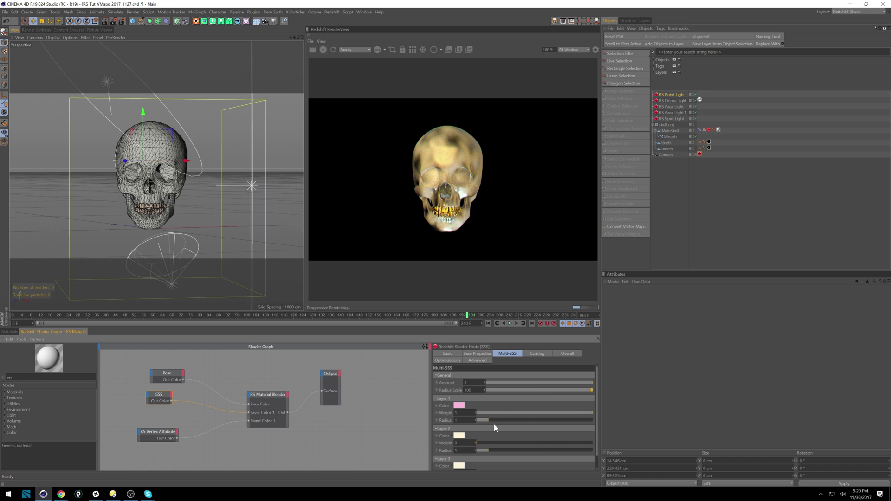
left_click_drag(515, 419, 519, 420)
left_click(566, 412)
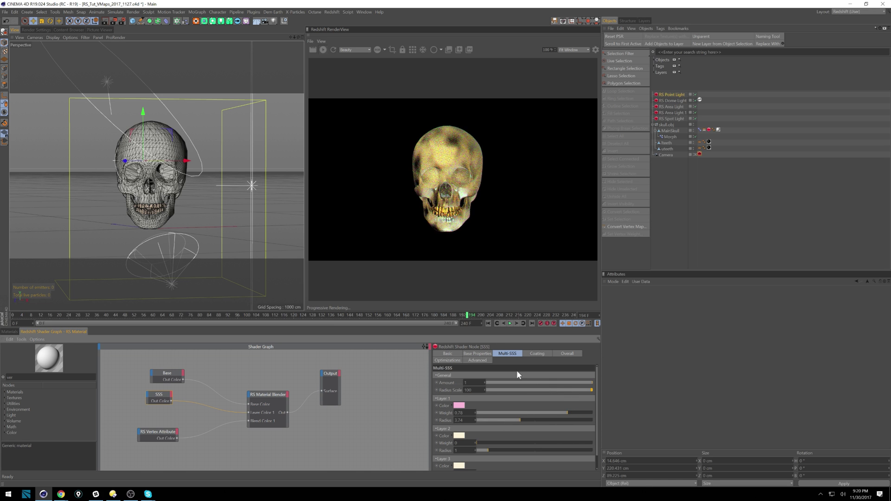
- Increase the absorption scale in the SSS node's sub-surface properties
left_click(483, 354)
left_click_drag(523, 398, 583, 454)
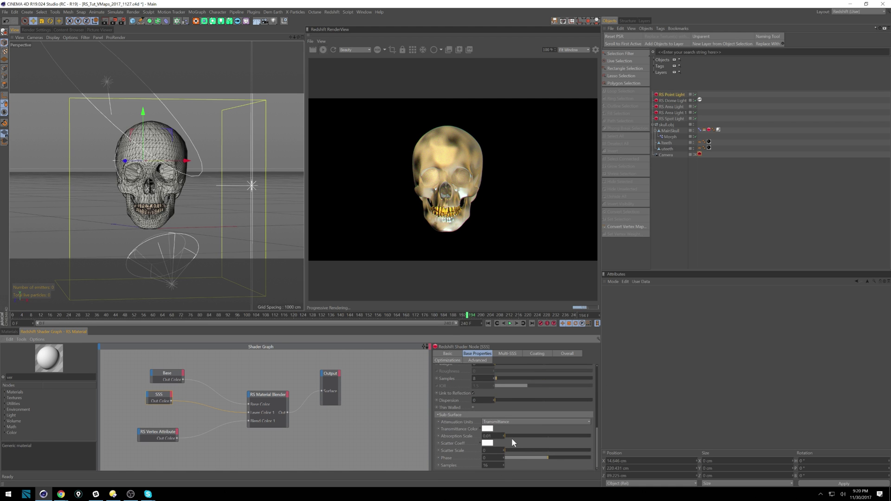
mouse_move(517, 435)
left_mouse_down()
mouse_move(573, 439)
mouse_move(524, 434)
left_mouse_up()
- Find the Skin material node and add it to the shader graph
double_click(9, 376)
type("skin")
left_click_drag(13, 397, 121, 366)
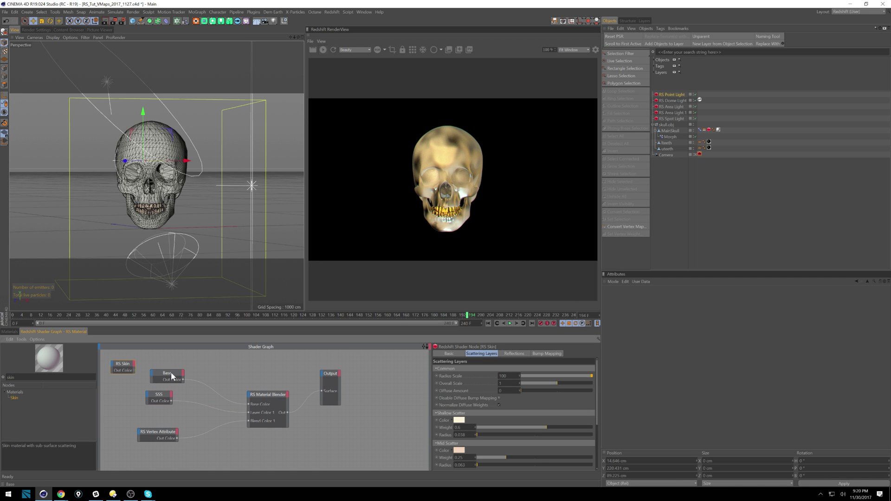
- Try deleting the Base node and wiring RS Skin into the Material Blender, and restore the Base node
left_click(172, 377)
key("Delete")
left_click(133, 371)
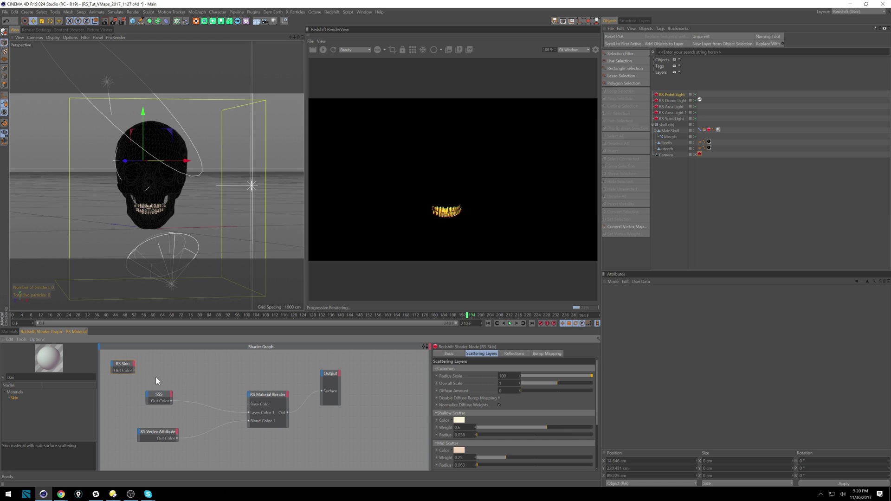
left_click_drag(151, 373, 246, 411)
key("ctrl+z")
- Delete the SSS node, connect RS Skin to the Material Blender's Layer Color 1, and place it below Base
left_click(172, 398)
key("Delete")
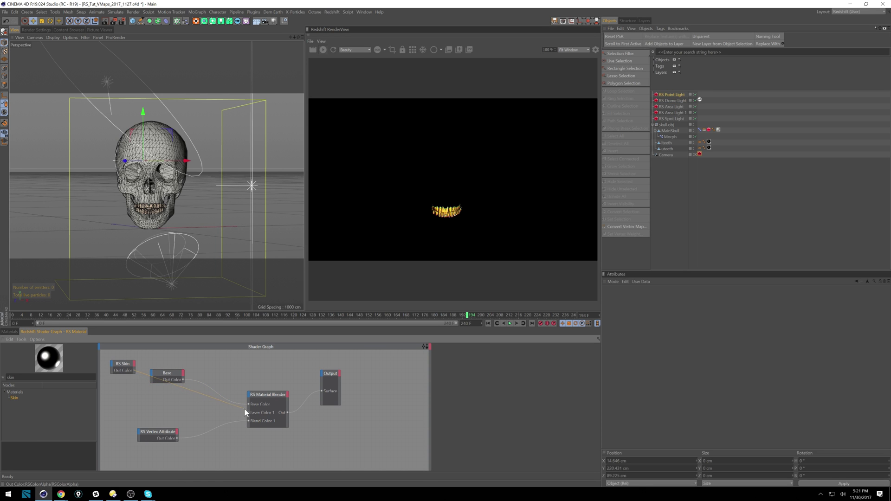
left_click_drag(249, 415, 249, 414)
left_click_drag(120, 361, 167, 397)
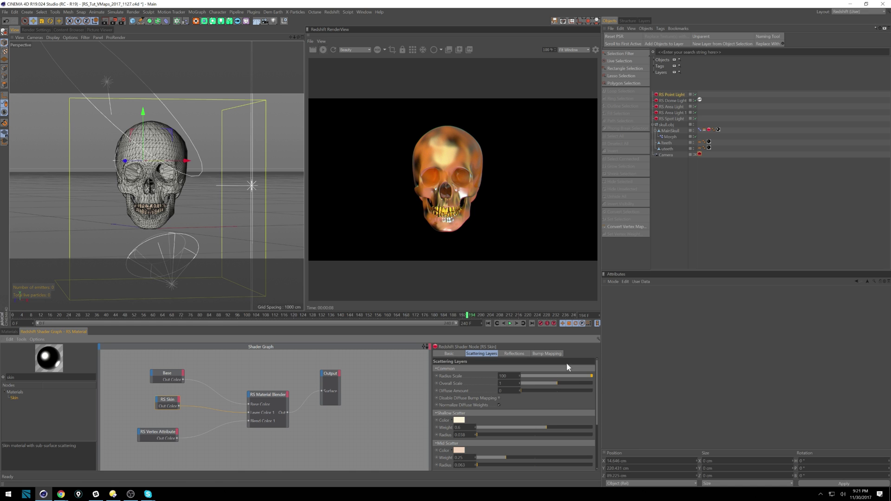
- Enlarge the shader graph area and set the RS Skin node's radius scale to 500 and overall scale to 2
left_click_drag(277, 326, 278, 297)
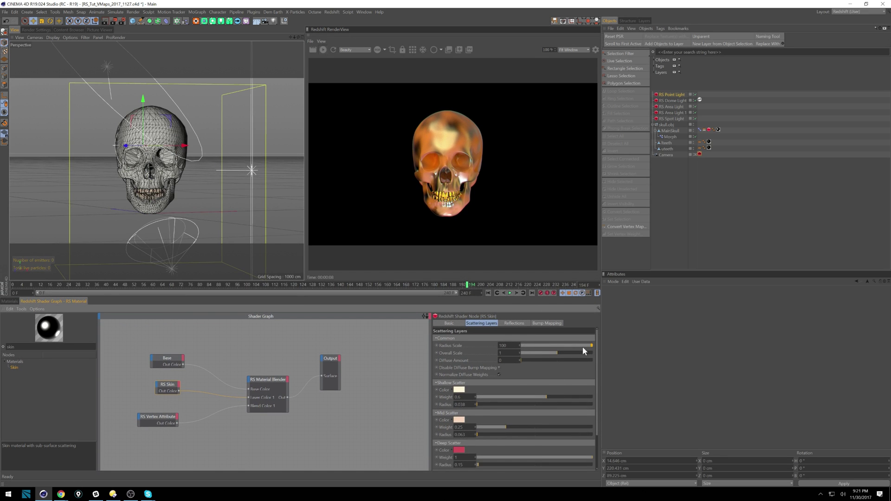
left_click_drag(573, 346, 588, 345)
double_click(503, 346)
type("500")
key("Return")
left_click_drag(544, 352, 526, 349)
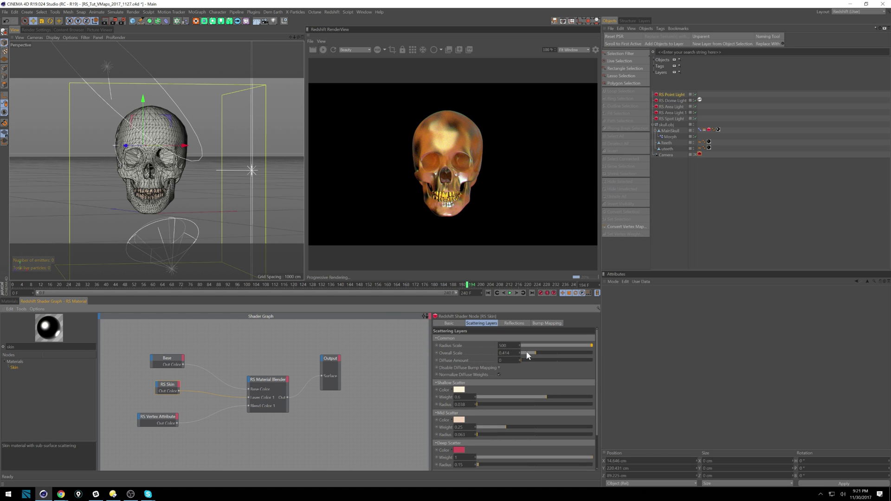
left_click_drag(556, 352, 624, 363)
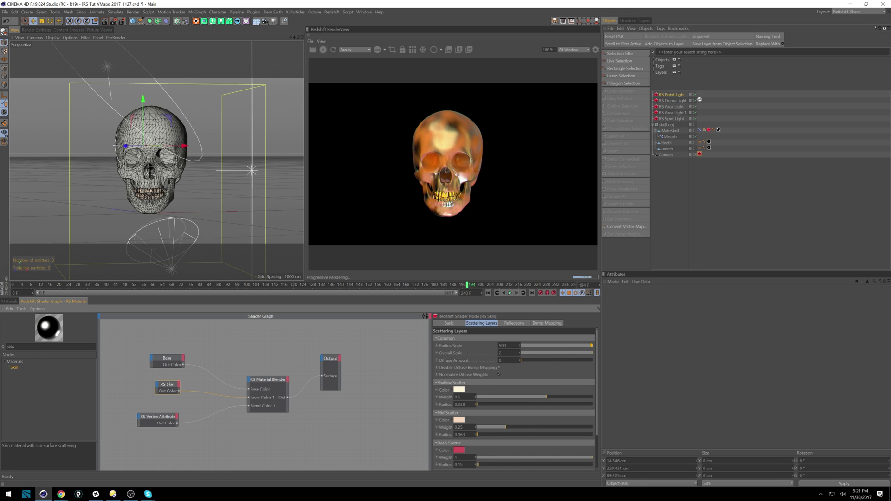
key("Tab")
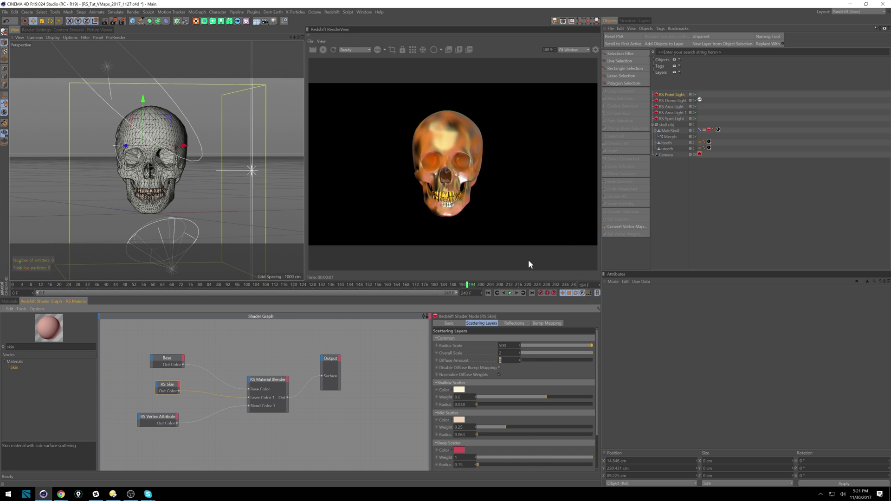
- Set the RS Skin node's diffuse amount to 0.05, and raise its shallow scatter weight to 1 and radius to about 0.83
key("BackSpace")
type(".05")
key("Return")
left_click_drag(587, 396, 593, 400)
scroll(596, 390, "down", 1)
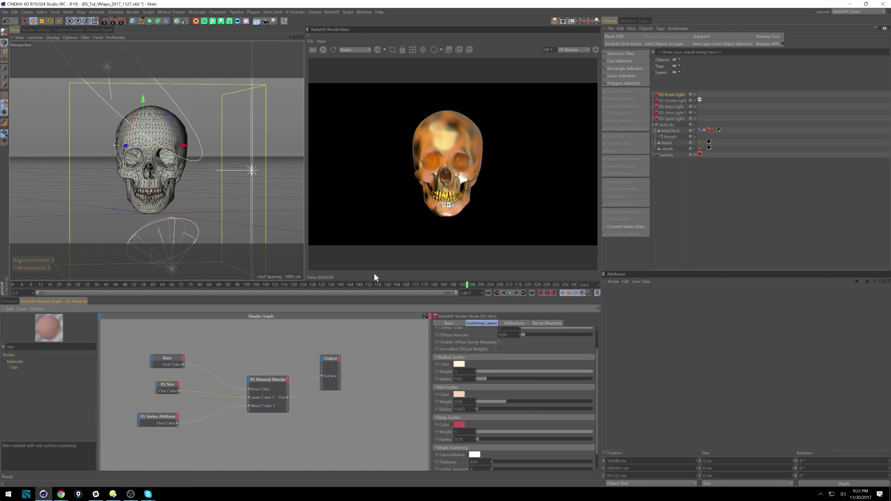
- Raise the RS Skin node's mid scatter radius to about 1.17 and its deep scatter radius to about 1.07
scroll(597, 380, "down", 2)
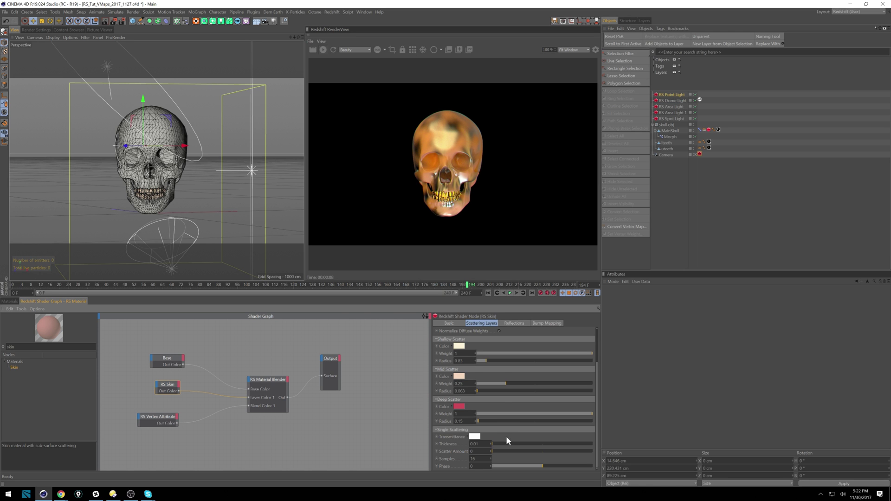
left_click_drag(479, 421, 496, 420)
left_click_drag(476, 392, 493, 391)
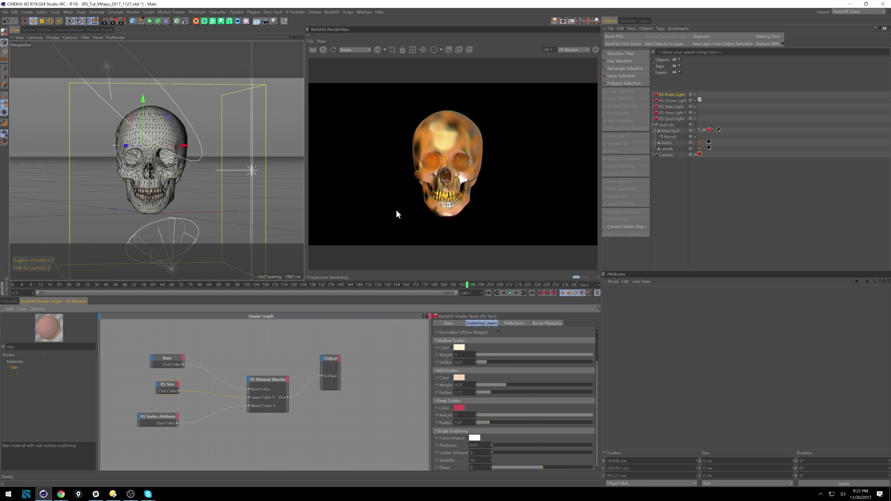
- Try adding Texture and TriPlanar nodes to the skull material's shader graph, and delete both new nodes
left_click(14, 301)
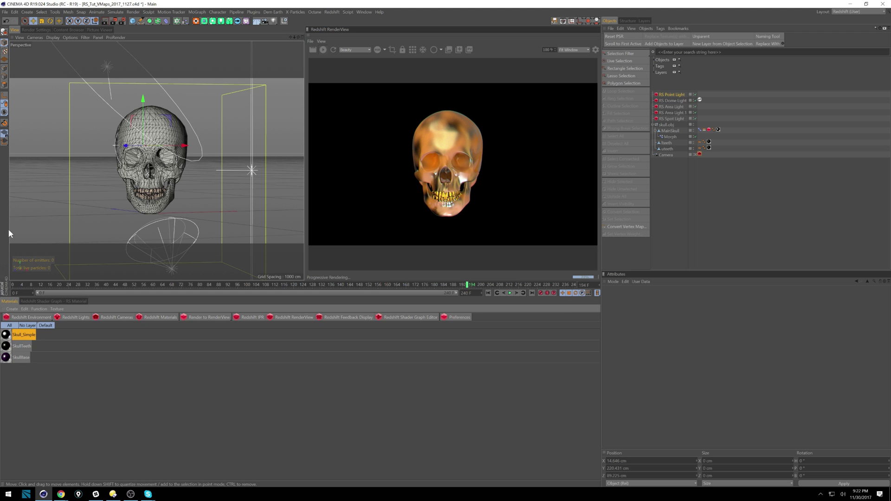
left_click(45, 302)
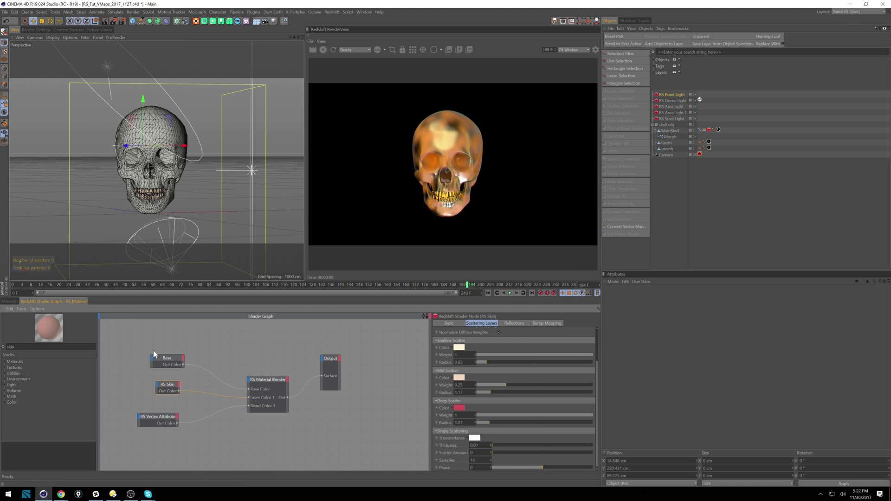
left_click_drag(16, 346, 0, 321)
type("tex")
left_click_drag(19, 369, 178, 339)
left_click(120, 351)
left_click_drag(119, 352, 125, 353)
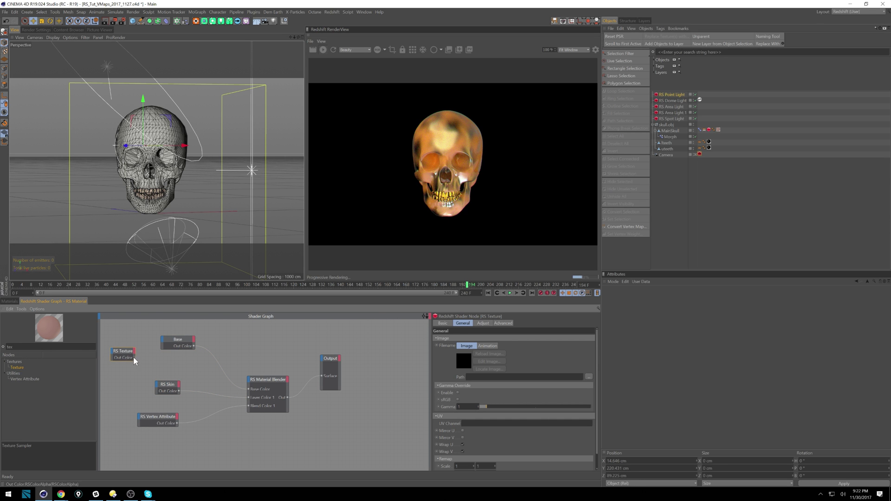
key("BackSpace")
key("BackSpace")
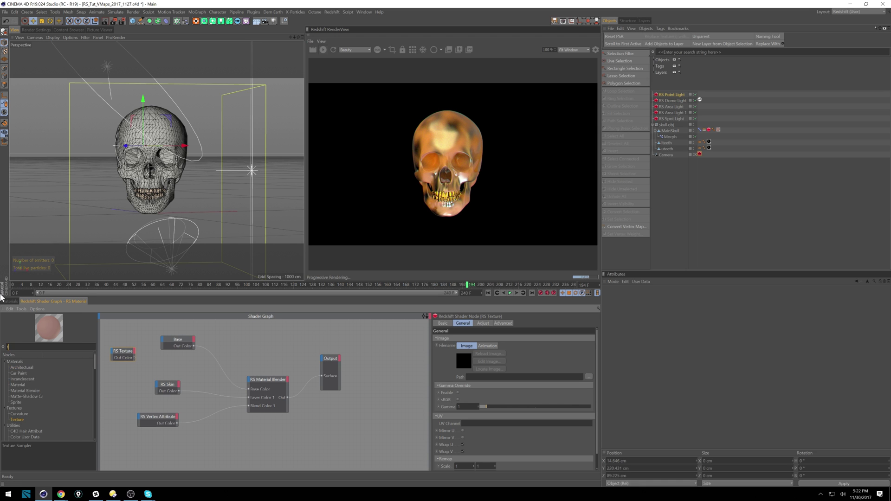
left_click_drag(19, 379, 154, 362)
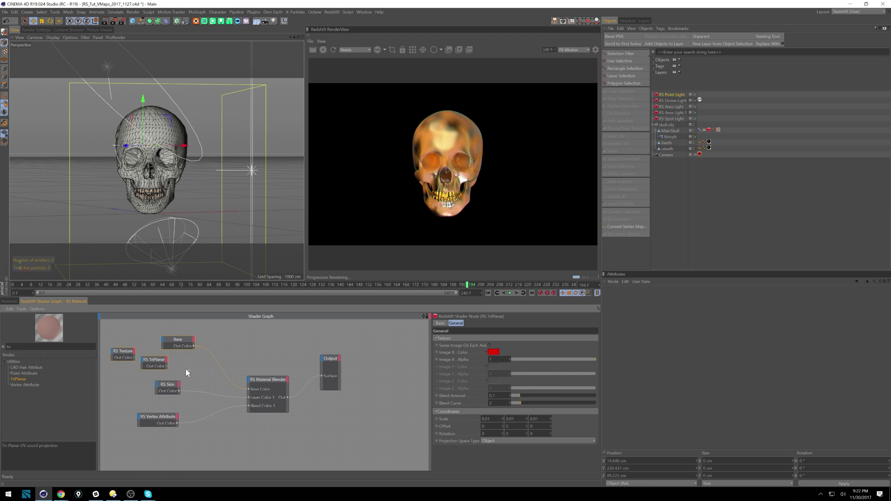
key("Delete")
- Show the SkullBase material's shader graph and copy its Gloss, RS Ramp and RS TriPlanar nodes
left_click(9, 301)
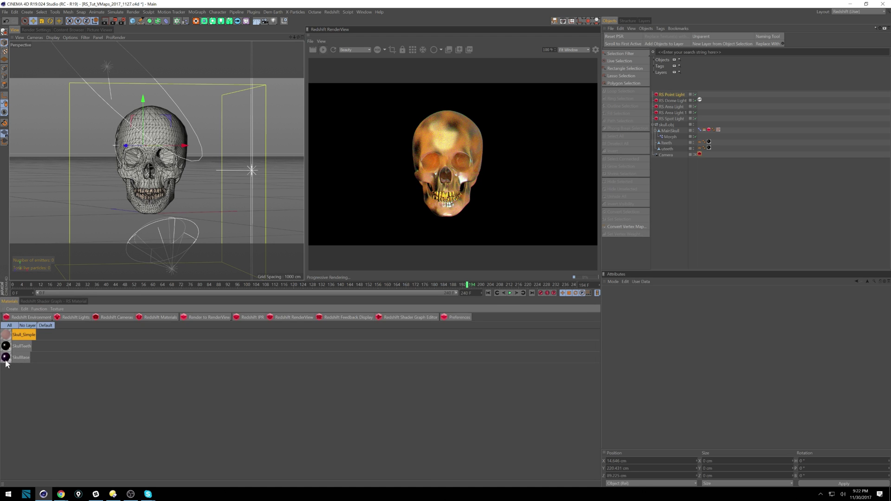
left_click(6, 348)
double_click(6, 358)
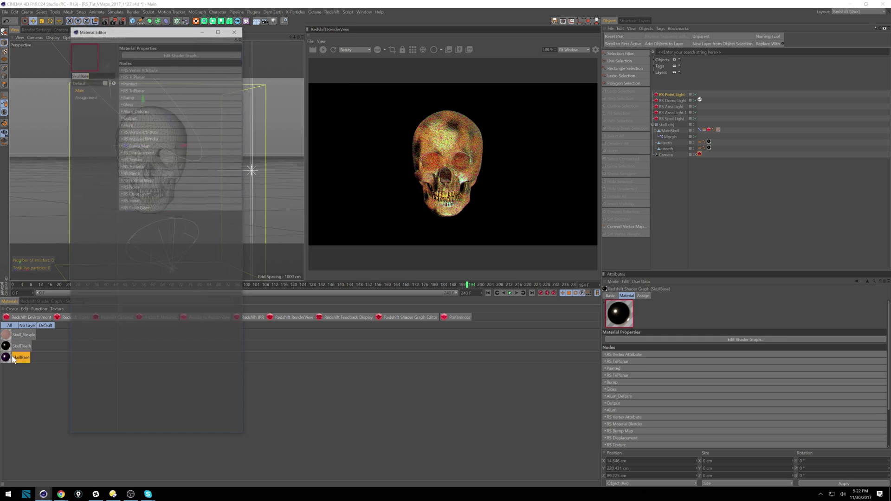
left_click(236, 30)
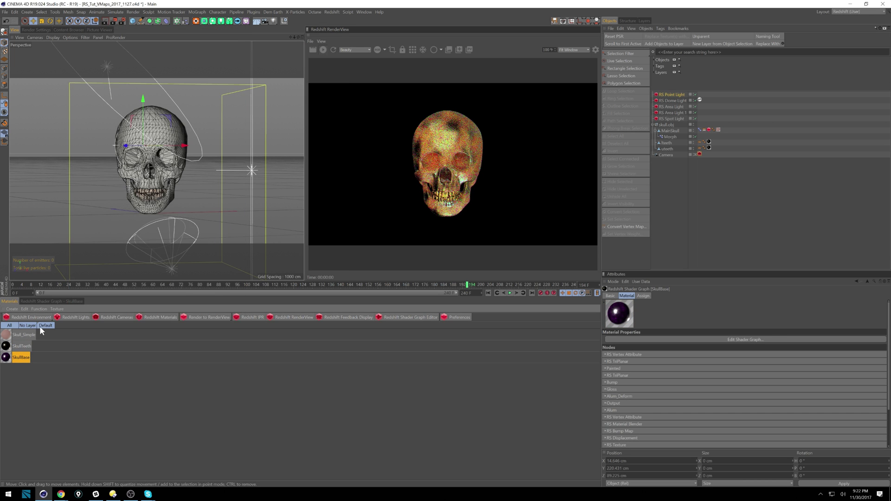
left_click(51, 301)
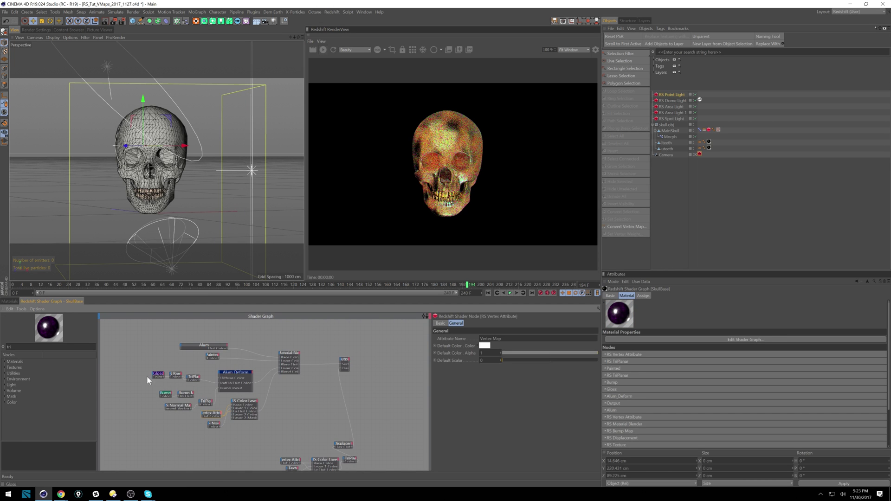
left_click_drag(146, 360, 186, 376)
- Paste the Gloss, RS Ramp and RS TriPlanar nodes into the Skull_Simple shader graph and place them between Base and RS Skin
left_click(9, 301)
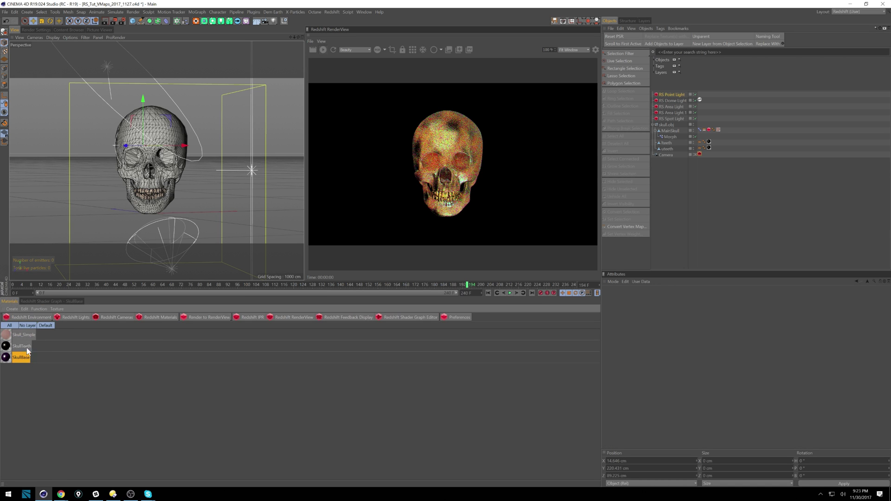
left_click(23, 335)
left_click(62, 302)
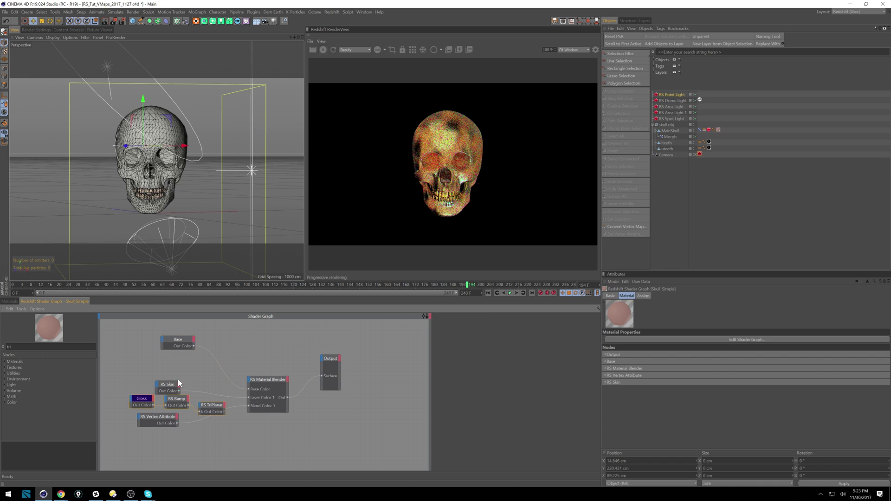
left_click_drag(208, 405, 184, 365)
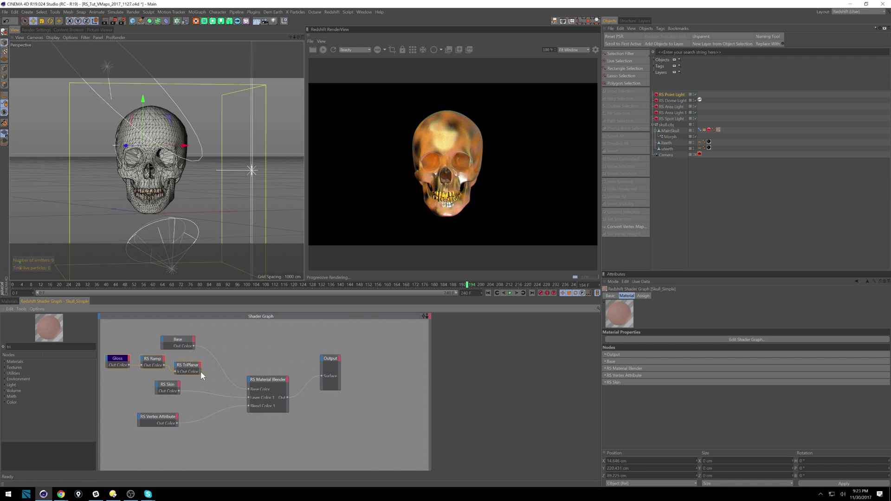
left_click(156, 383)
mouse_move(183, 389)
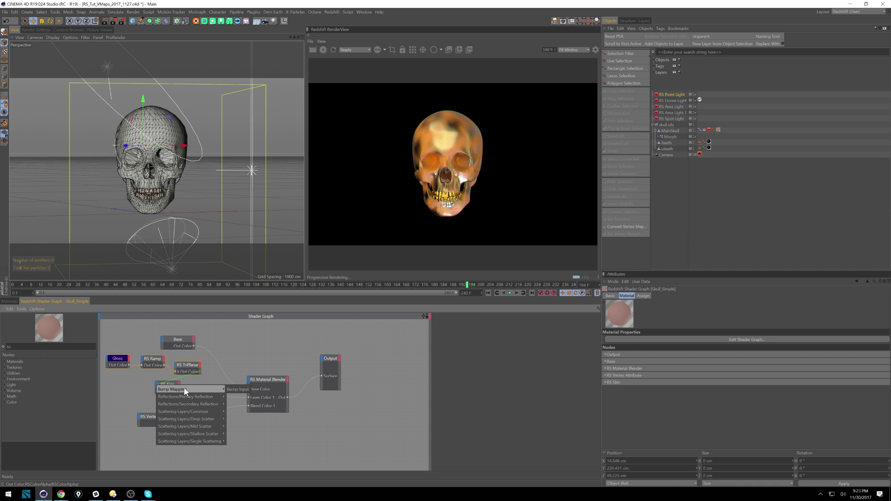
left_click(213, 369)
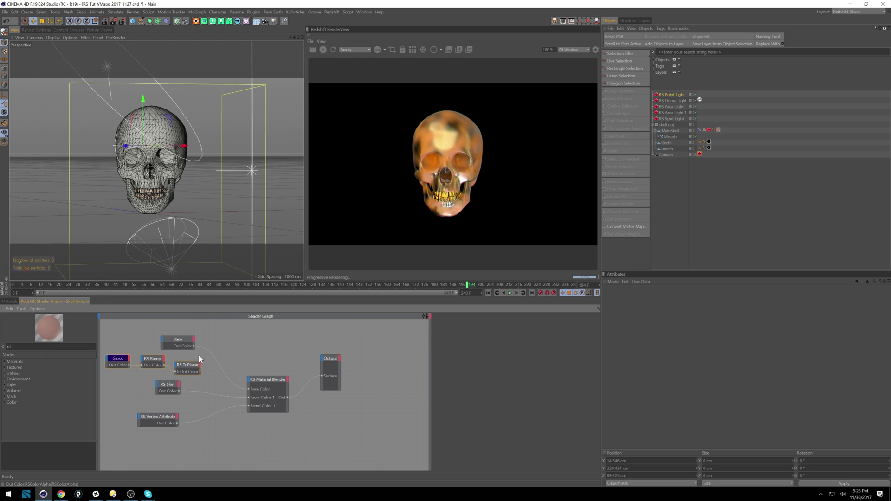
- Connect the RS TriPlanar output to the Base node's Refl Roughness input
left_click(162, 340)
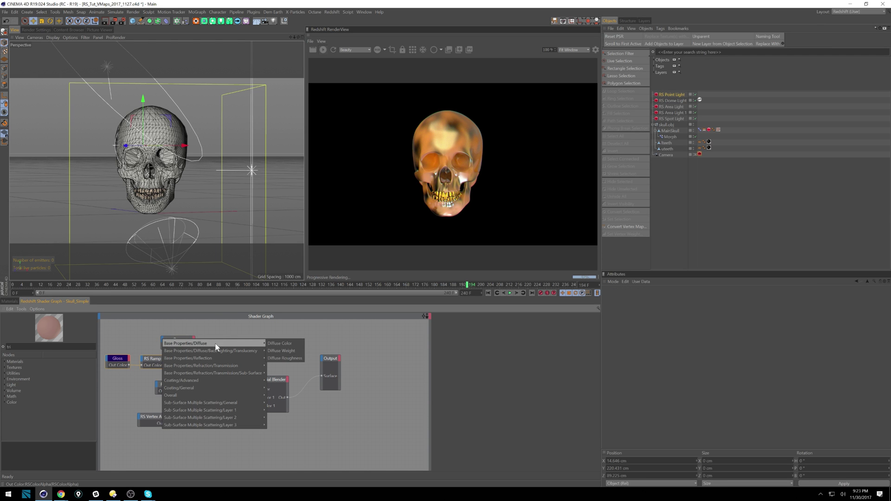
mouse_move(236, 352)
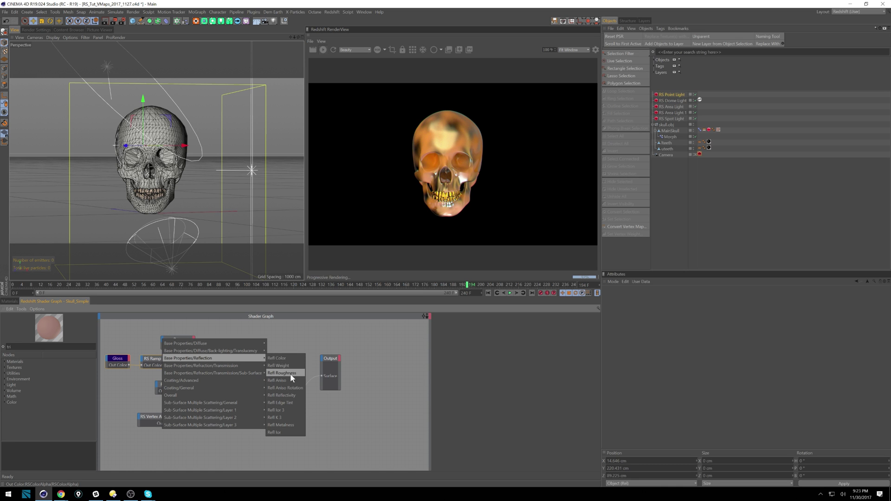
left_click(291, 373)
- Spread out the Base, RS Material Blender, RS TriPlanar and RS Ramp nodes so the roughness chain reads clearly
left_click_drag(189, 340, 261, 350)
left_click_drag(270, 380, 294, 386)
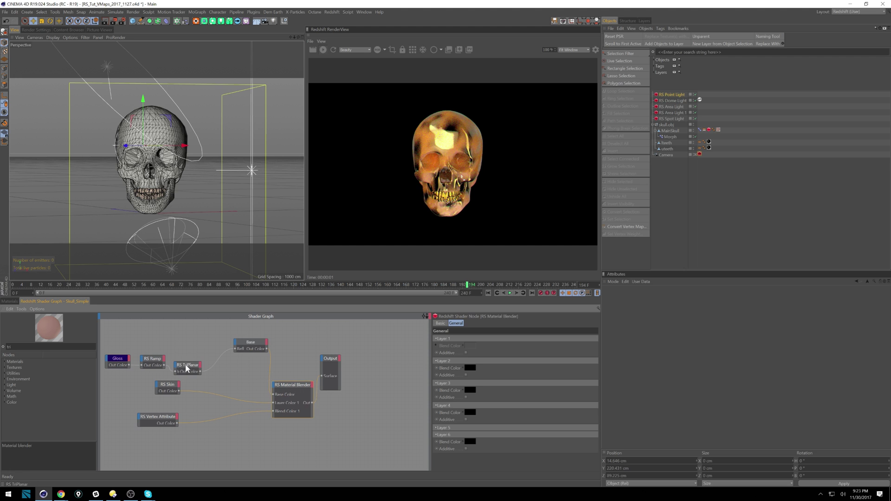
left_click_drag(184, 368, 191, 361)
left_click(125, 363)
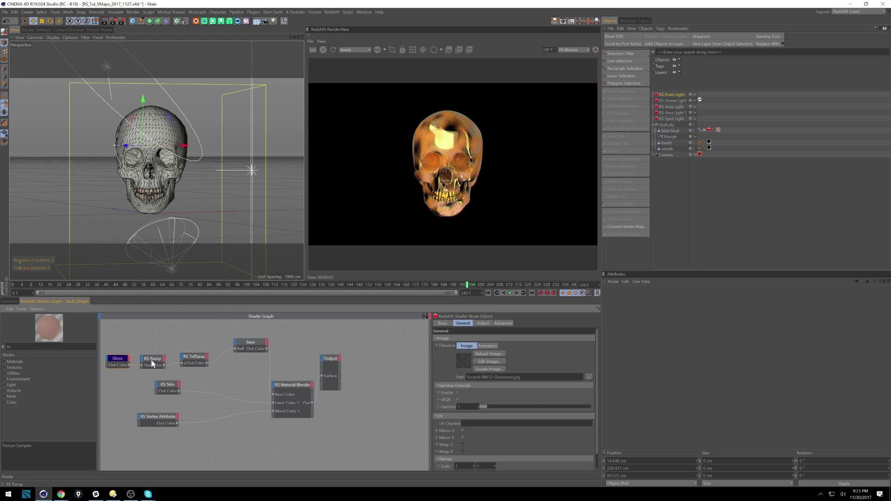
left_click_drag(157, 361, 159, 355)
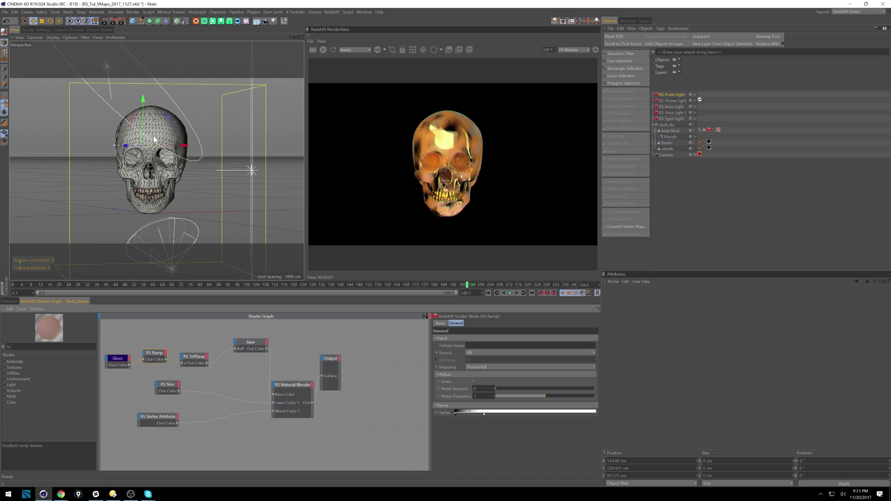
- Inspect the skull's reflections close up from several angles and change the RenderView's IPR undersampling level
right_click_drag(170, 147, 196, 162, "alt")
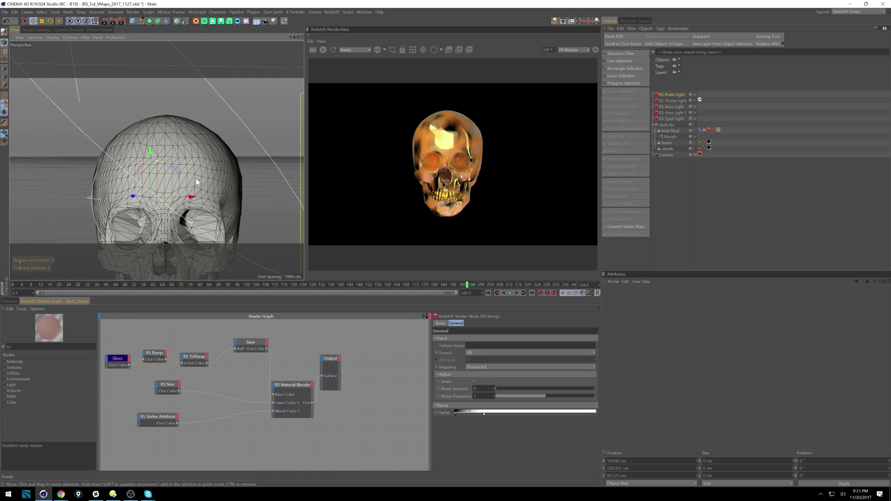
mouse_move(196, 178)
left_mouse_down("alt")
mouse_move(197, 169)
mouse_move(205, 182)
left_mouse_up("alt")
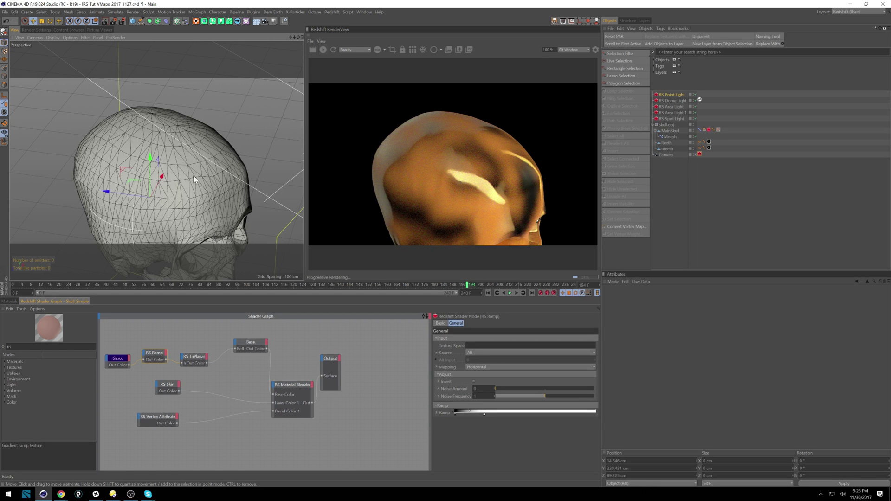
left_click_drag(193, 179, 174, 163, "alt")
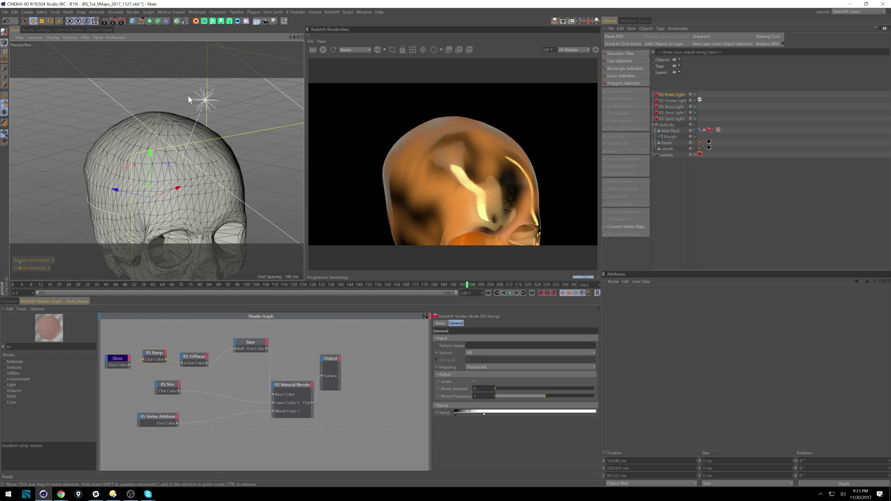
left_click_drag(170, 85, 142, 127, "alt")
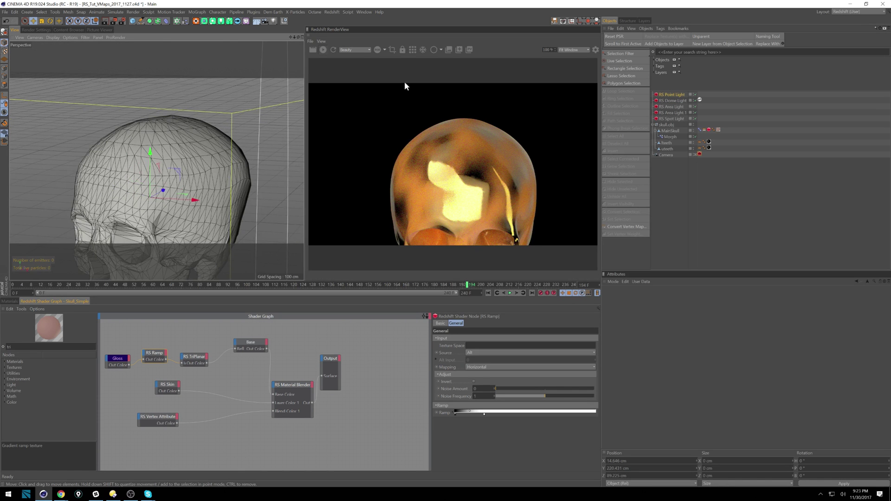
left_click(324, 41)
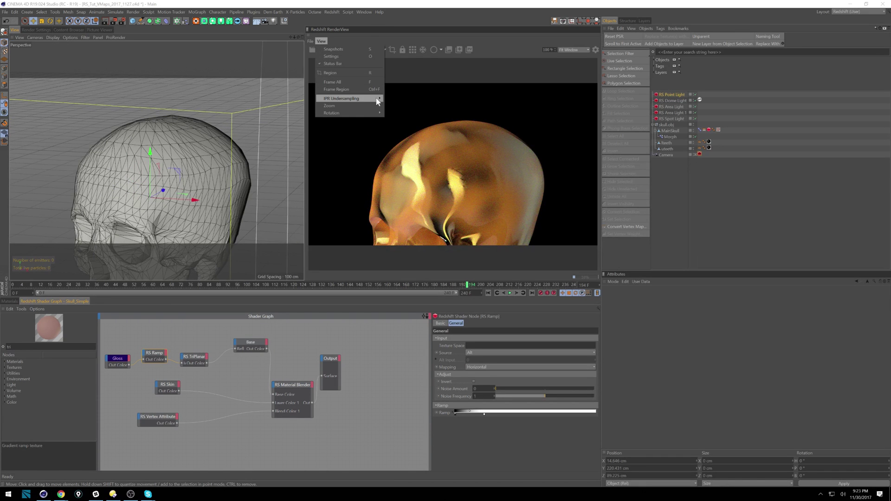
mouse_move(378, 98)
left_click(388, 121)
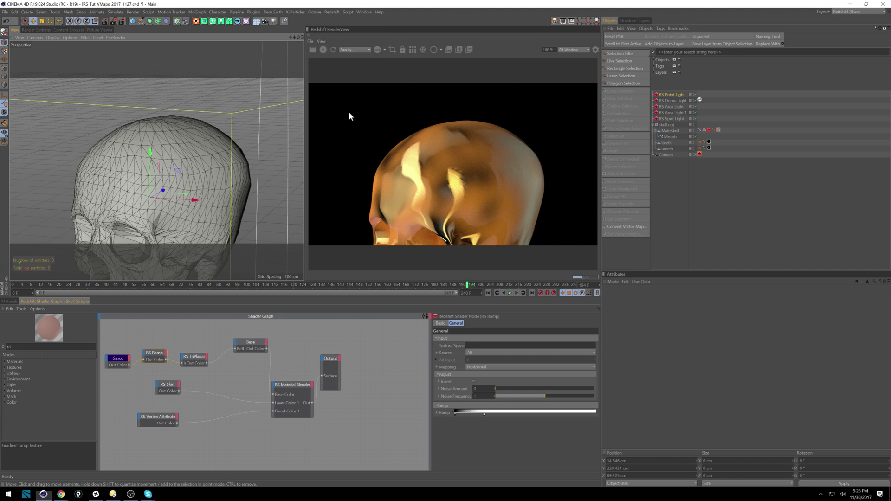
- Move RS Skin and RS Vertex Attribute lower in the graph, and shift RS Ramp and RS TriPlanar closer to Base
left_click_drag(188, 96, 163, 113, "alt")
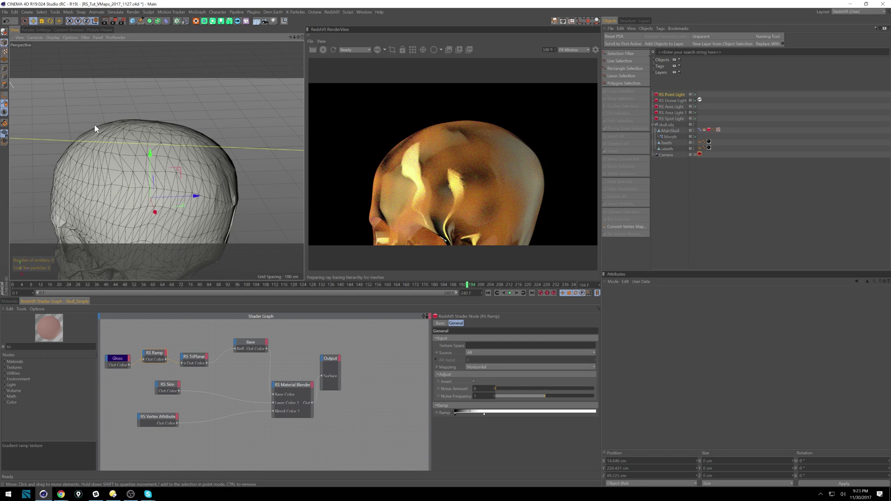
left_click_drag(88, 122, 257, 119, "alt")
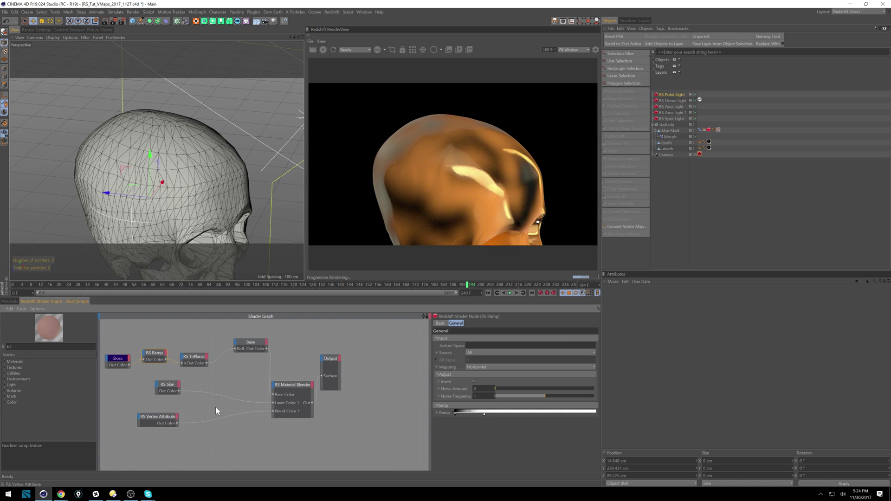
left_click_drag(141, 449, 156, 437)
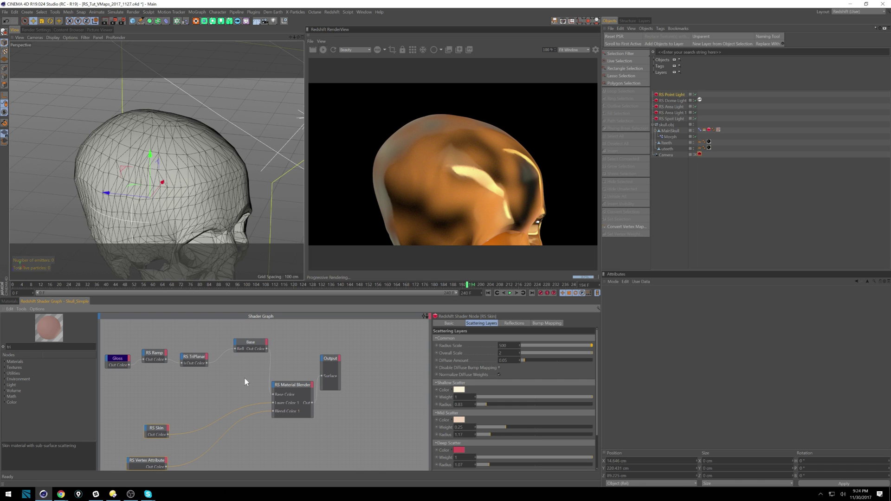
left_click_drag(194, 354, 171, 356)
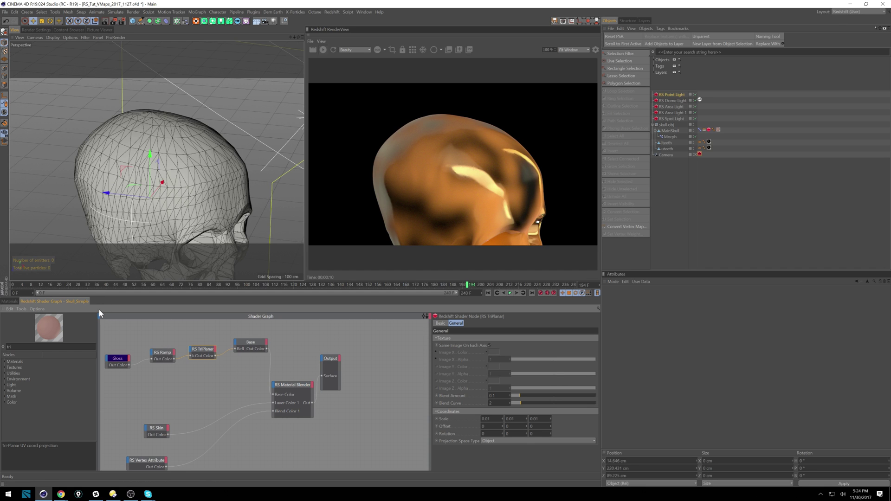
- Check the Gloss texture and Base node settings, and return to the material list
left_click(118, 358)
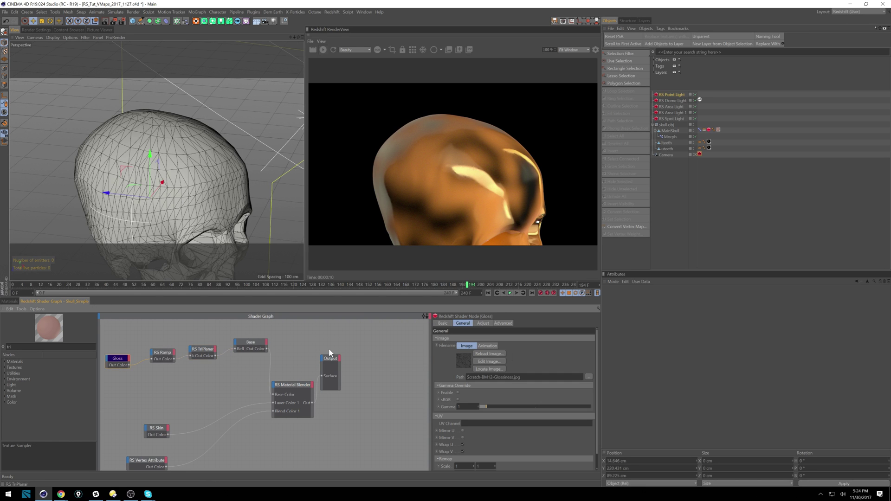
left_click(252, 344)
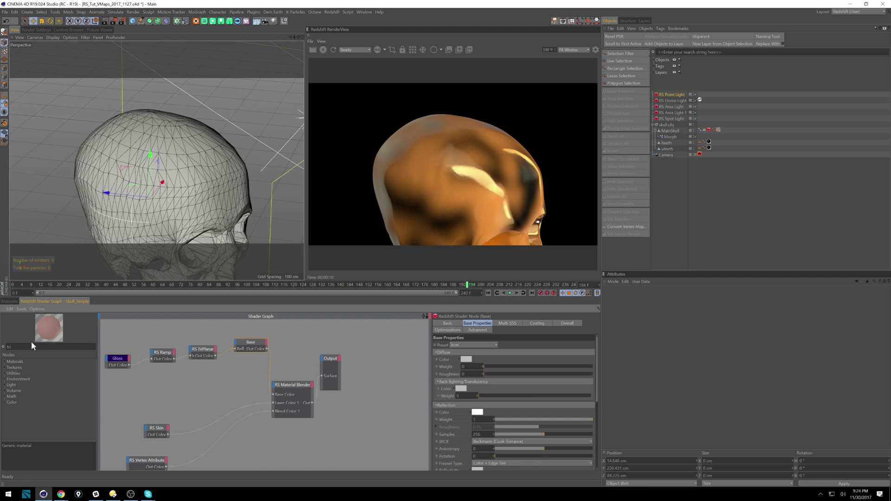
left_click(9, 301)
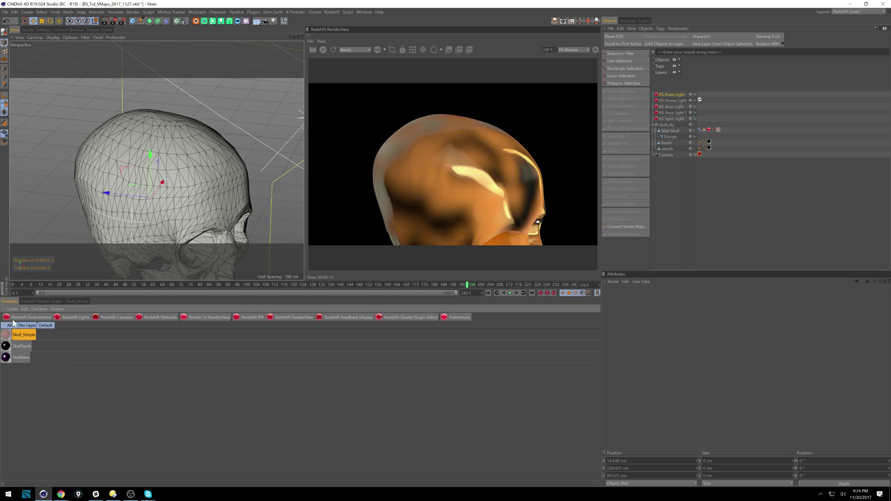
- Copy the RS Normal Map and its RS TriPlanar node from the SkullBase shader graph
left_click(21, 358)
left_click(52, 302)
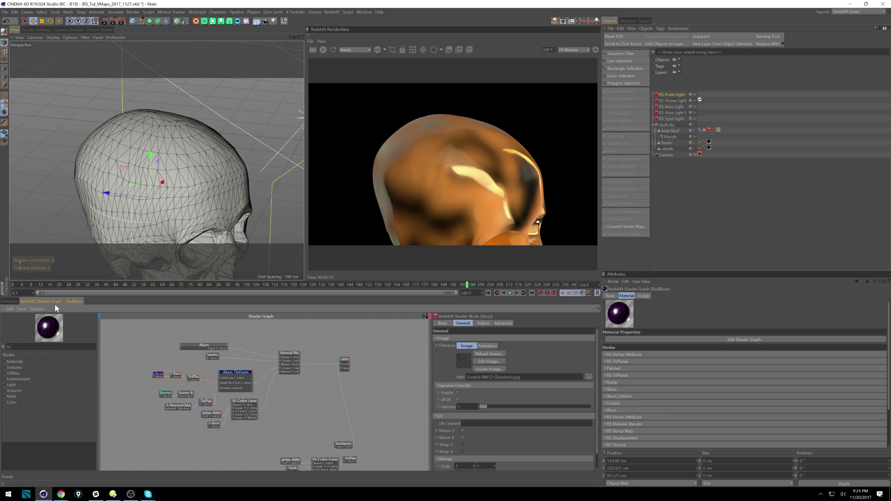
scroll(174, 381, "up", 3)
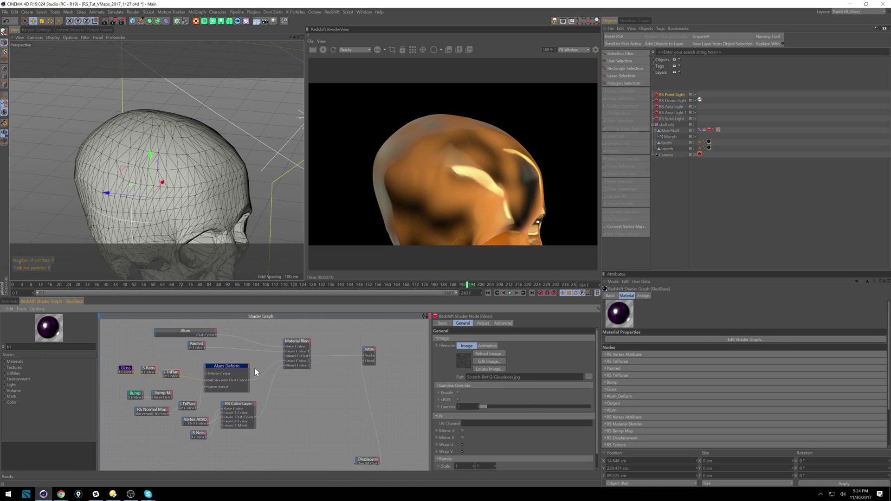
left_click_drag(286, 386, 306, 401)
left_click(233, 404)
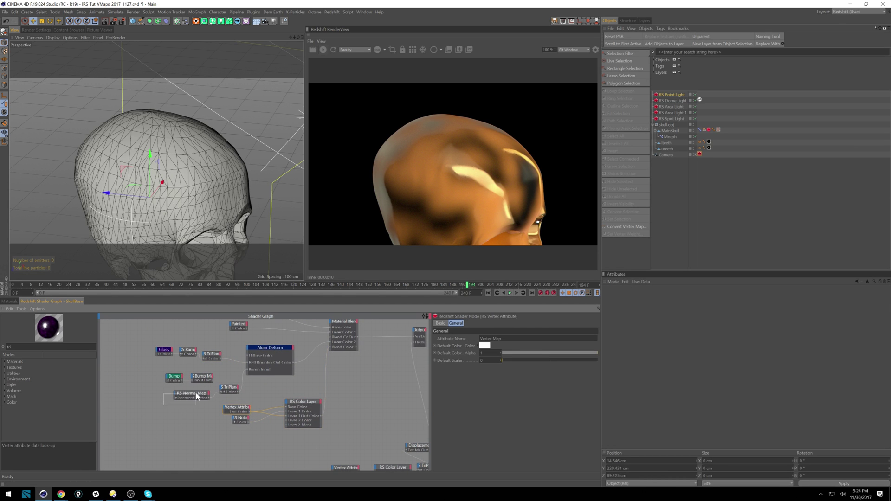
left_click(230, 388)
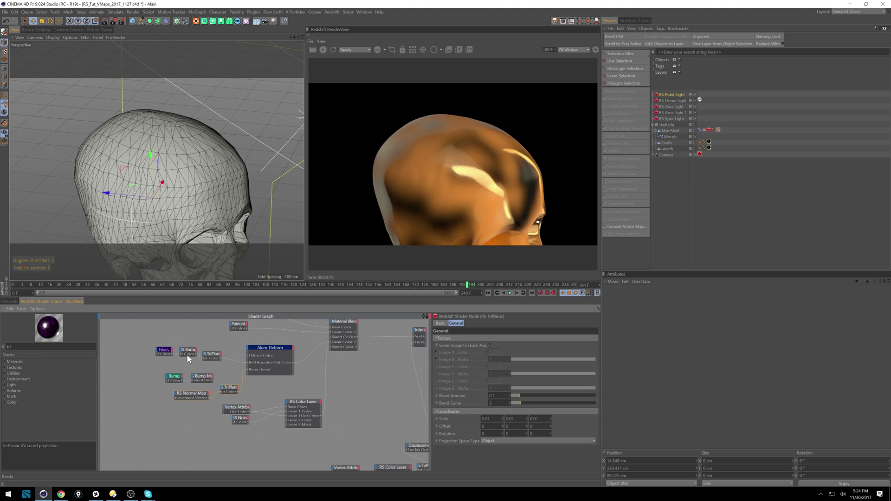
- Paste the RS Normal Map and RS TriPlanar pair into the Skull_Simple graph, just below the Gloss chain
left_click(9, 301)
left_click(22, 335)
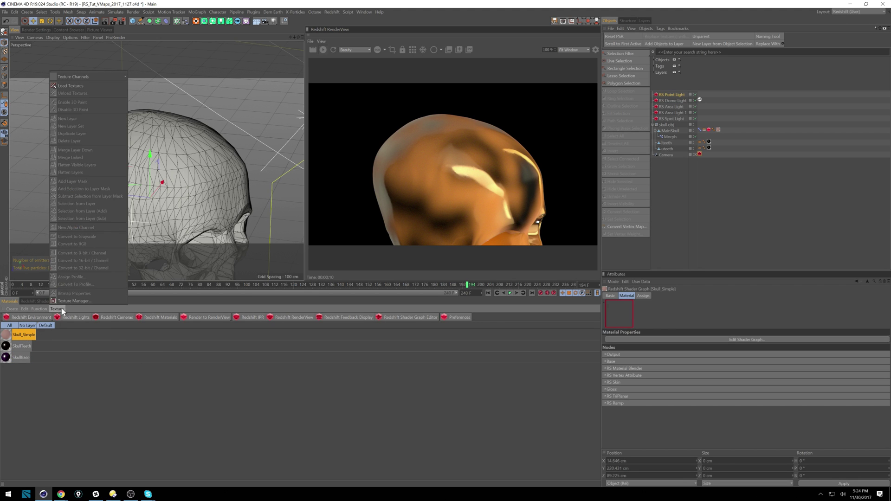
left_click(50, 301)
left_click(204, 383)
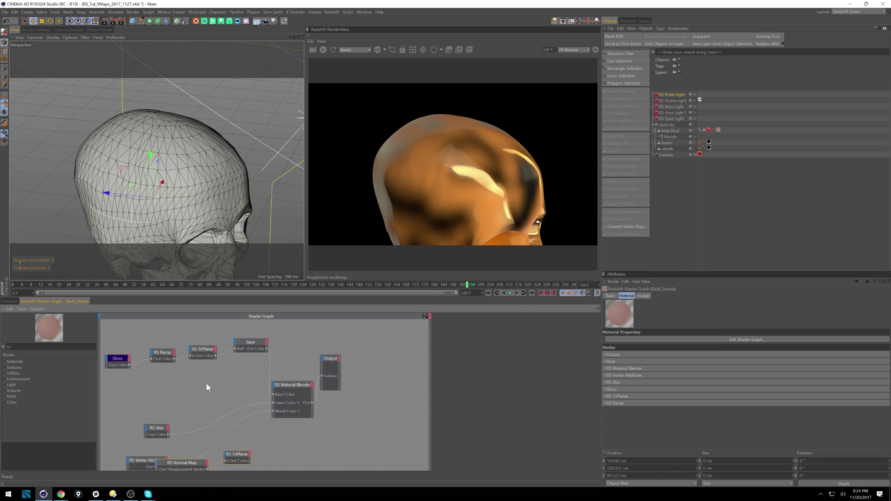
key("ctrl+v")
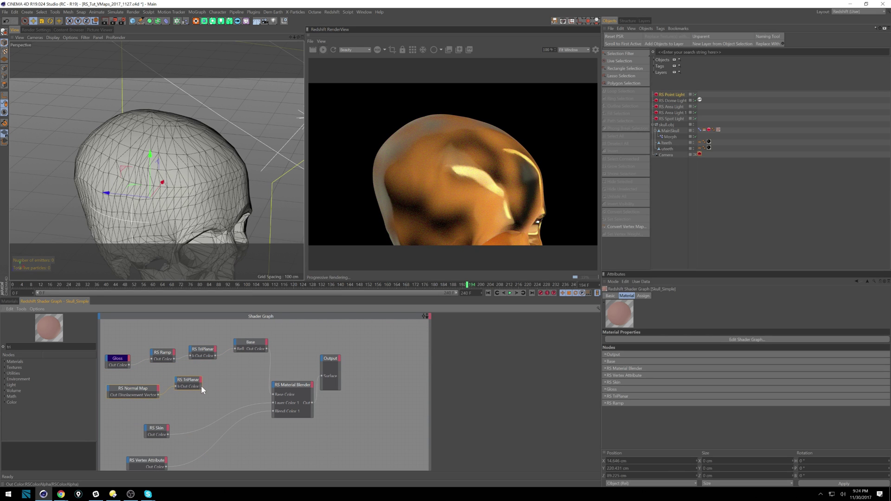
- Connect the normal map's RS TriPlanar to Base as the Overall Bump Input and inspect the scratches from above
left_click_drag(236, 343, 236, 344)
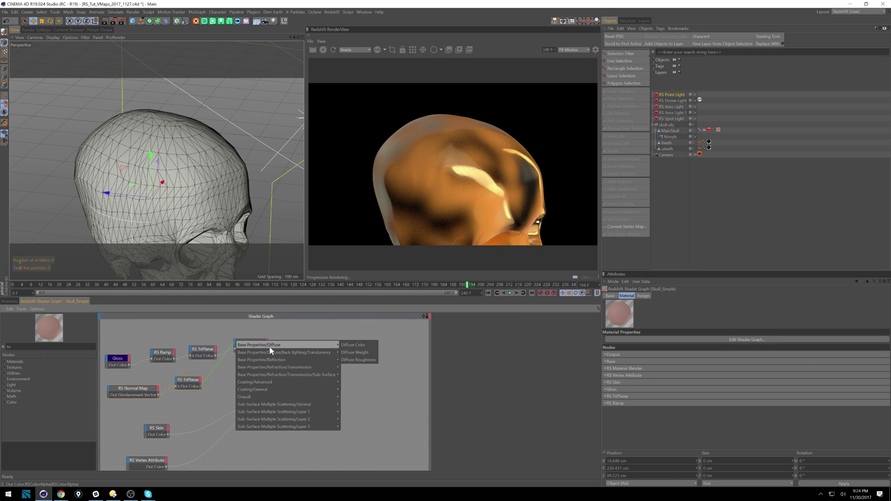
mouse_move(296, 385)
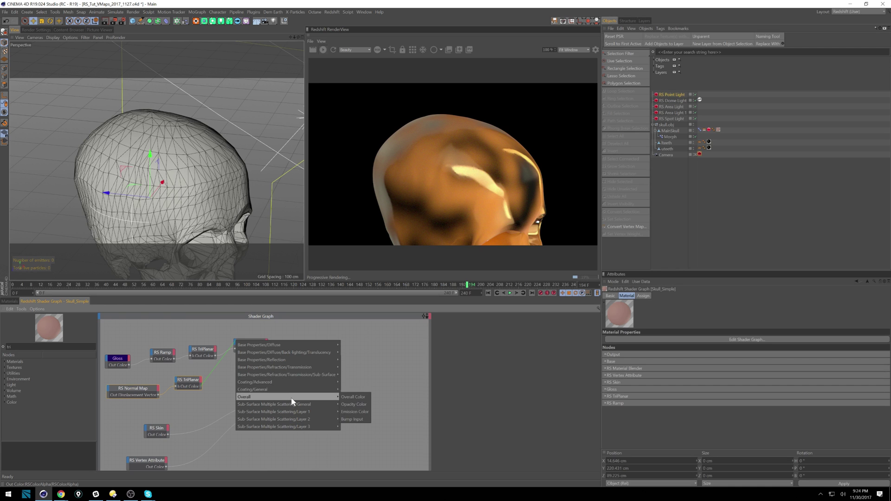
mouse_move(319, 398)
left_click(355, 414)
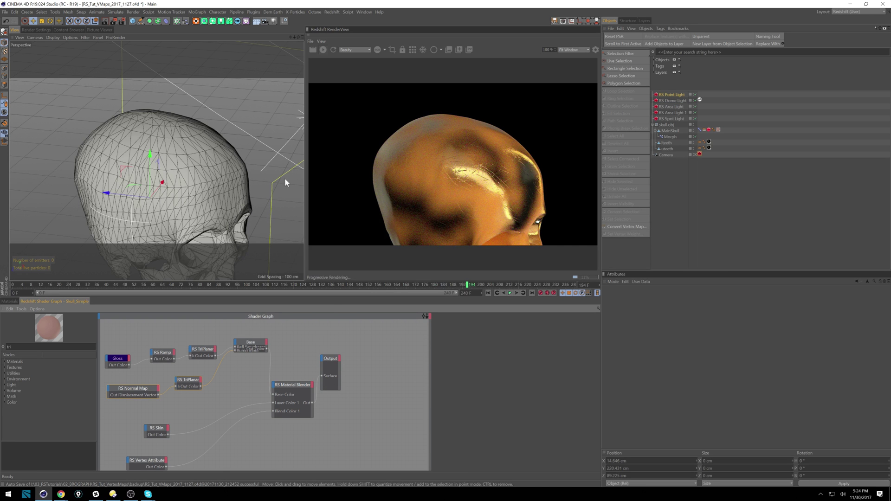
left_click_drag(252, 161, 203, 172, "alt")
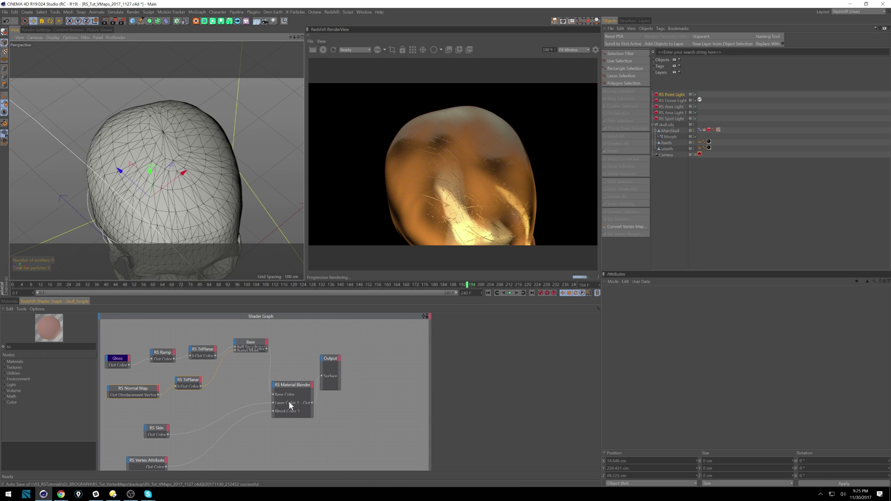
- Add an RS Incandescent material in place of RS Skin as the RS Material Blender's Layer Color 1, and view the skull from the front
left_click(163, 433)
key("BackSpace")
key("BackSpace")
key("BackSpace")
left_click(6, 362)
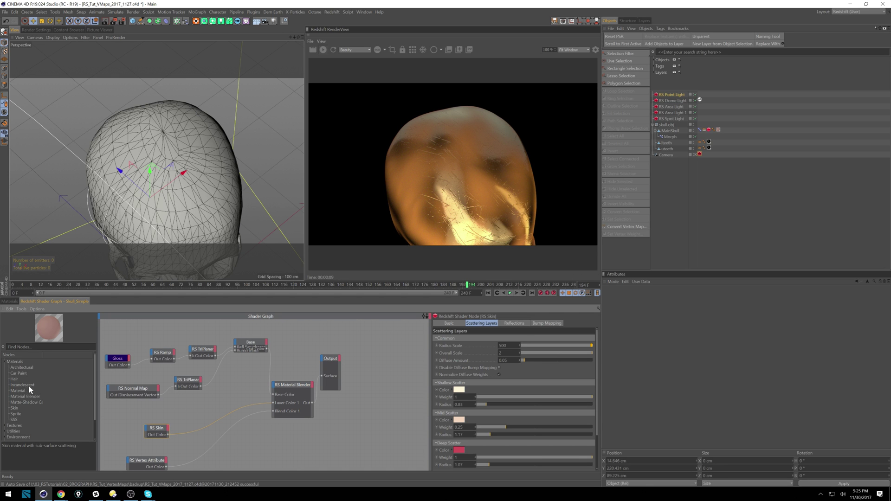
left_click_drag(30, 383, 279, 401)
mouse_move(153, 195)
left_mouse_down("alt")
mouse_move(133, 207)
mouse_move(125, 201)
mouse_move(148, 172)
mouse_move(163, 176)
left_mouse_up("alt")
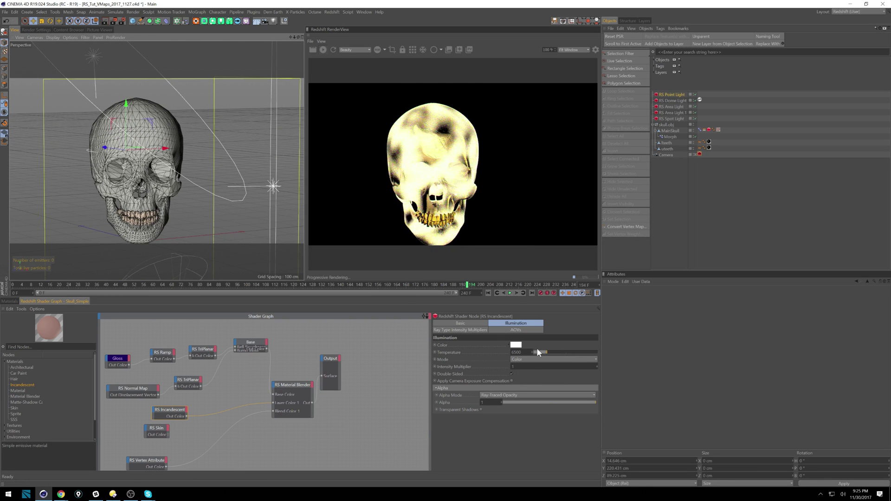
- Set RS Incandescent to Temperature mode with a high, cool-blue temperature, and try its Double-Sided and Apply Camera Exposure Compensation options
left_click(535, 359)
left_click(532, 371)
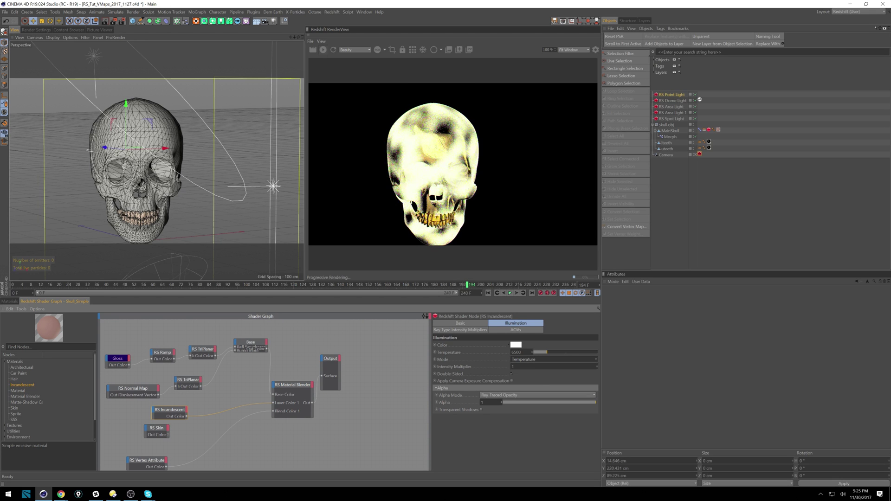
left_click_drag(577, 352, 586, 352)
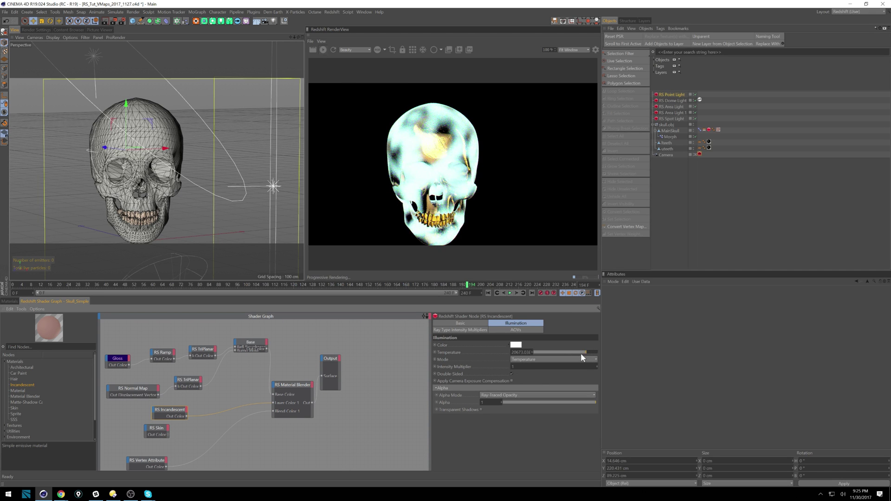
left_click(511, 373)
left_click(511, 381)
left_click(511, 379)
left_click(512, 380)
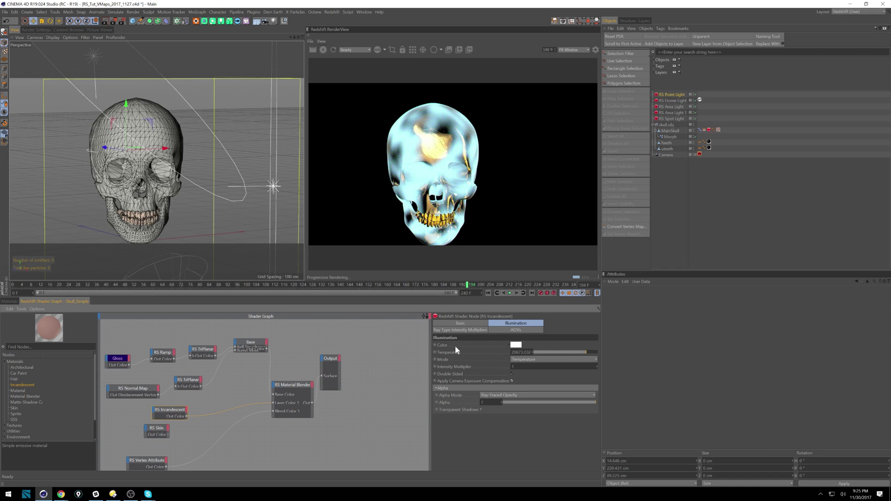
- Try the reflection ray intensity multiplier on RS Incandescent and review its AOV, basic and illumination settings
left_click(468, 330)
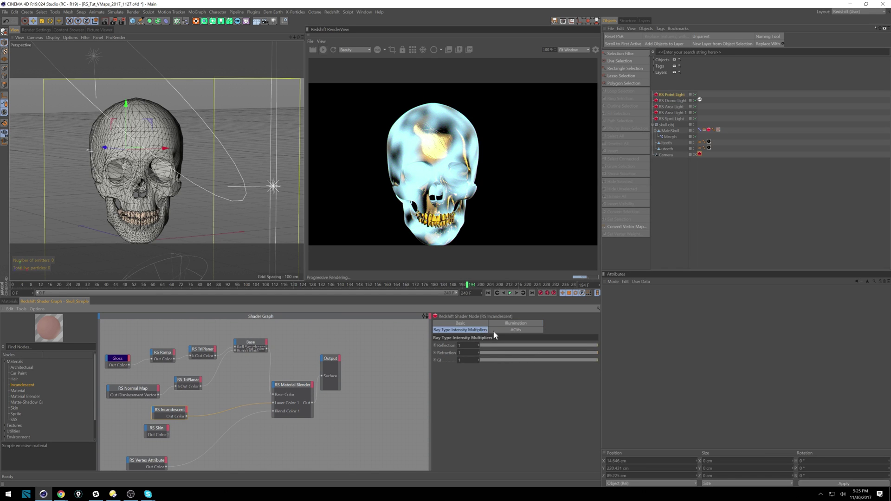
left_click_drag(568, 345, 507, 346)
left_click(525, 331)
left_click(458, 322)
left_click(505, 322)
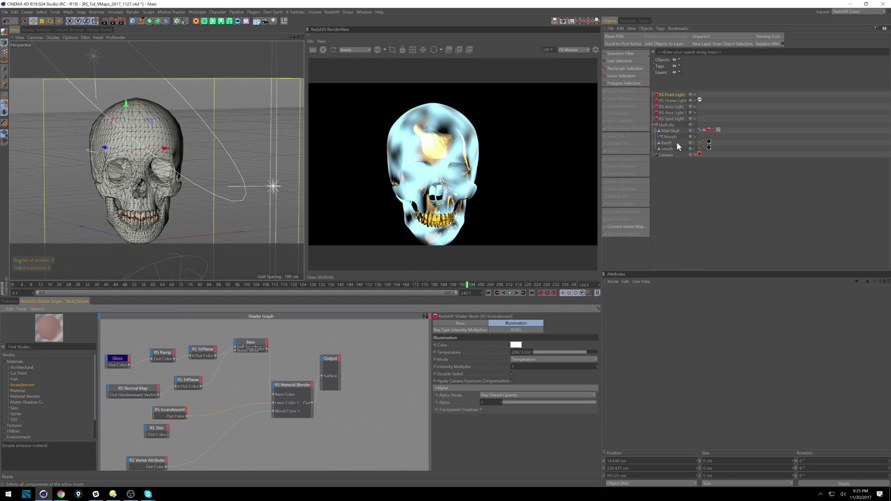
- Display MainSkull's vertex map and change the Morph deformer's falloff shape to Cone
left_click(708, 131)
left_click(703, 130)
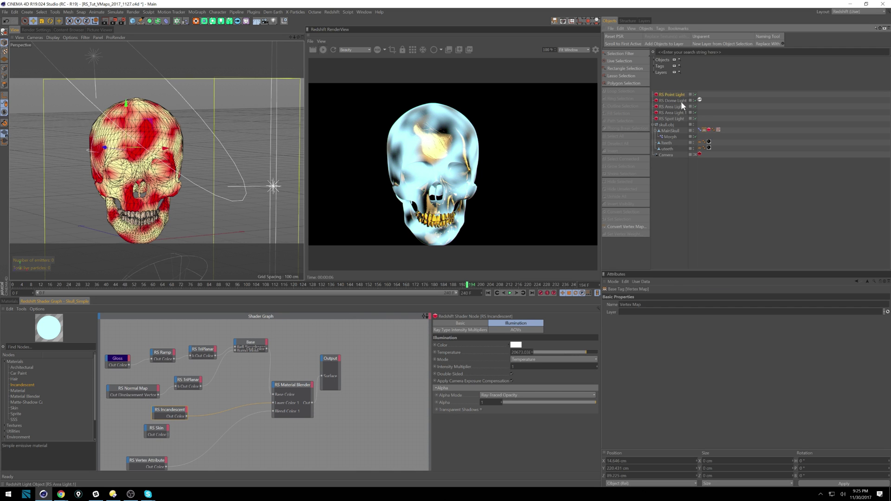
left_click(671, 137)
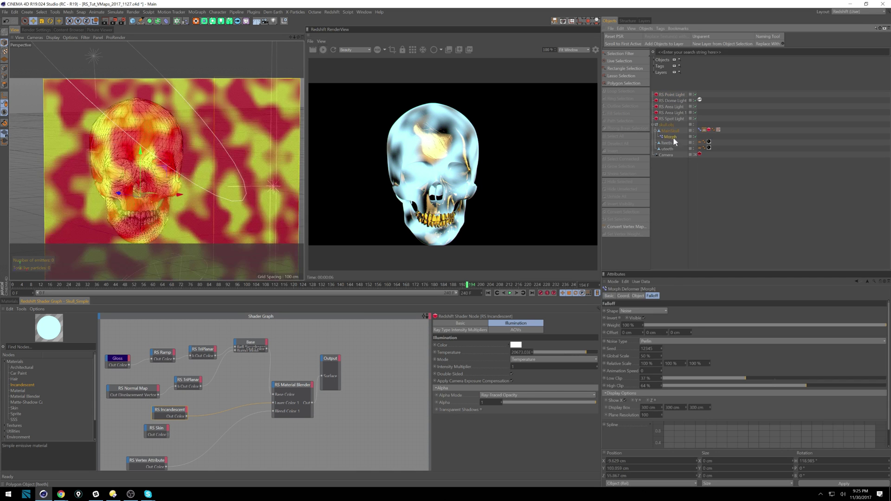
left_click(652, 311)
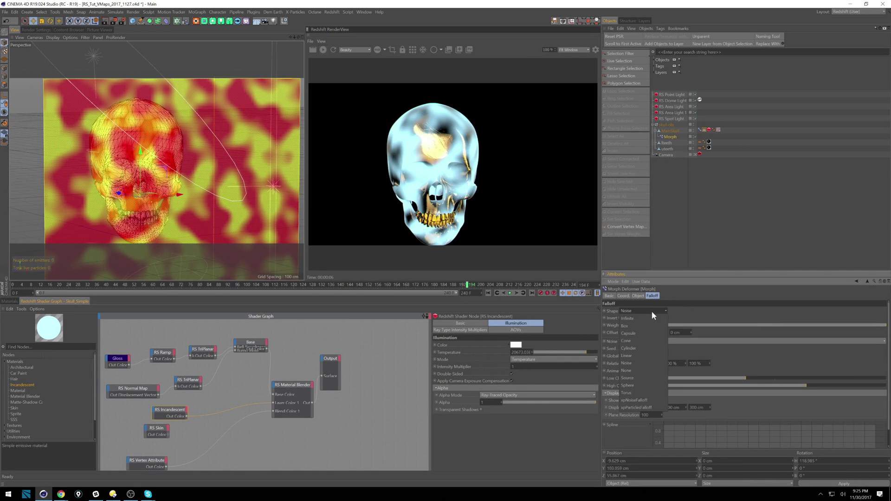
left_click(638, 341)
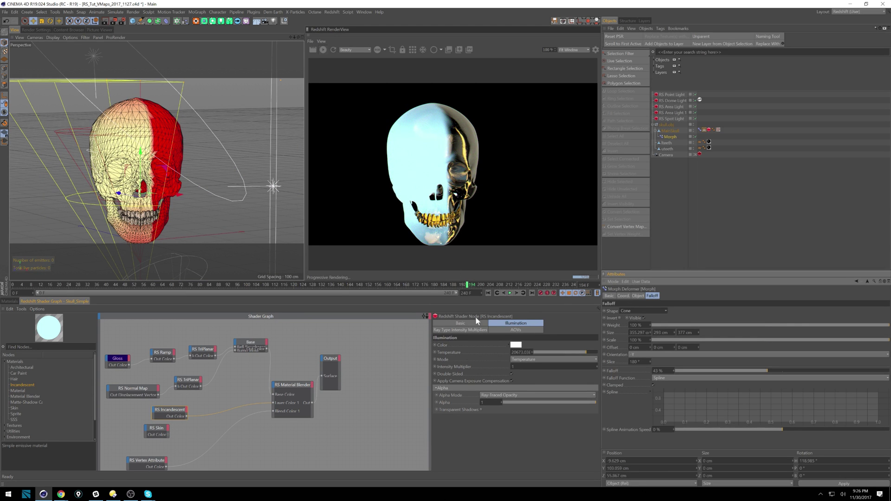
- Replace RS Incandescent with an RS Car Paint material feeding Layer Color 1 of the RS Material Blender
left_click(162, 429)
left_click(180, 412)
key("Delete")
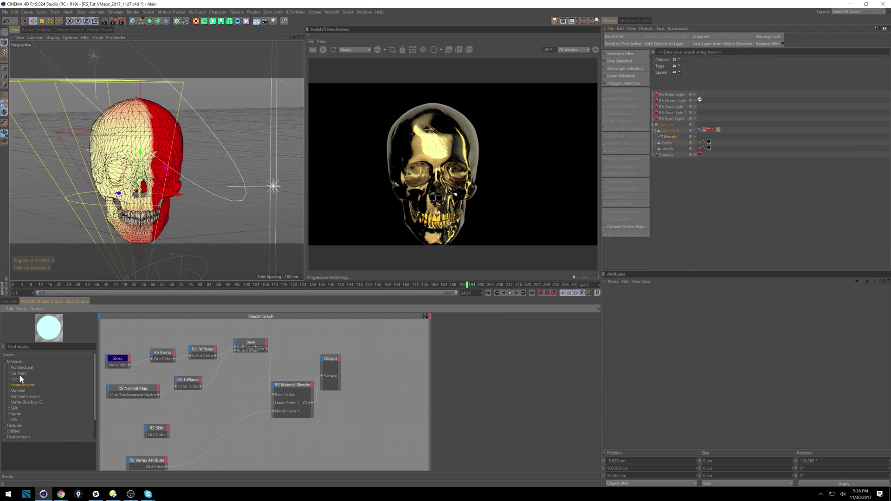
left_click_drag(19, 375, 195, 411)
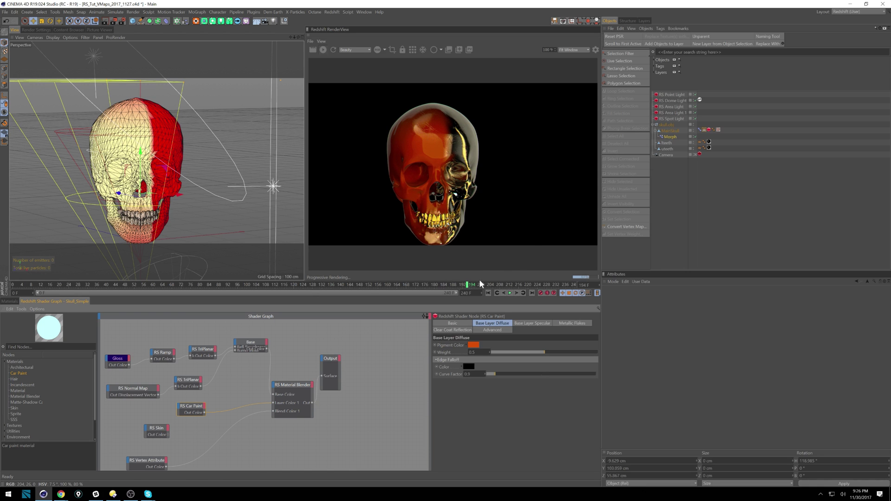
- Move the Morph's cone falloff up the skull to about X -18 cm, Y 226 cm, Z 18 cm
left_click_drag(179, 195, 168, 198)
left_click_drag(133, 145, 130, 102)
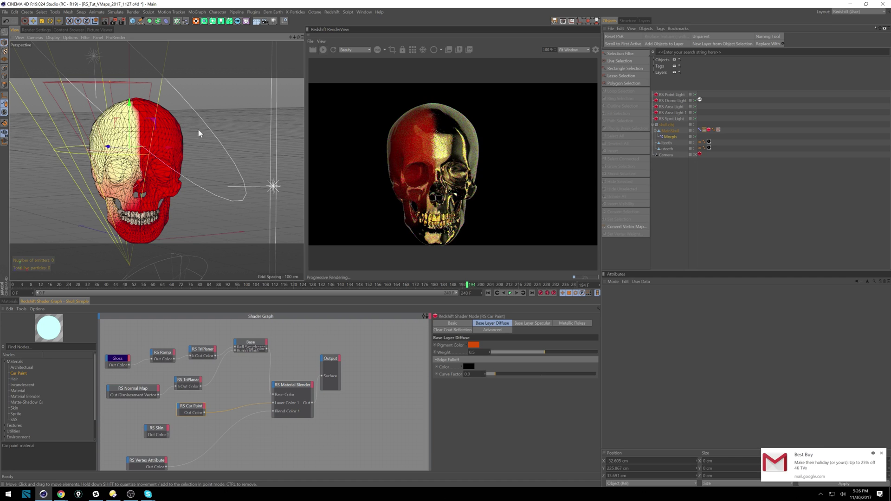
left_click(881, 454)
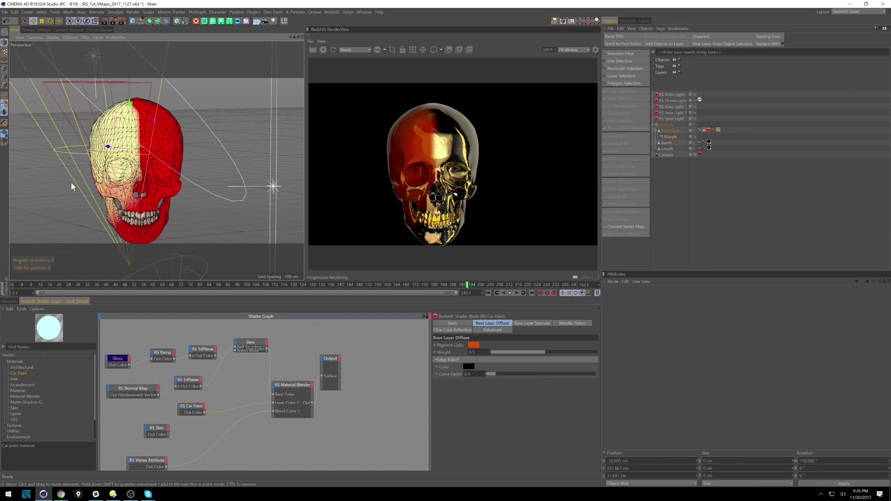
left_click_drag(115, 151, 104, 147)
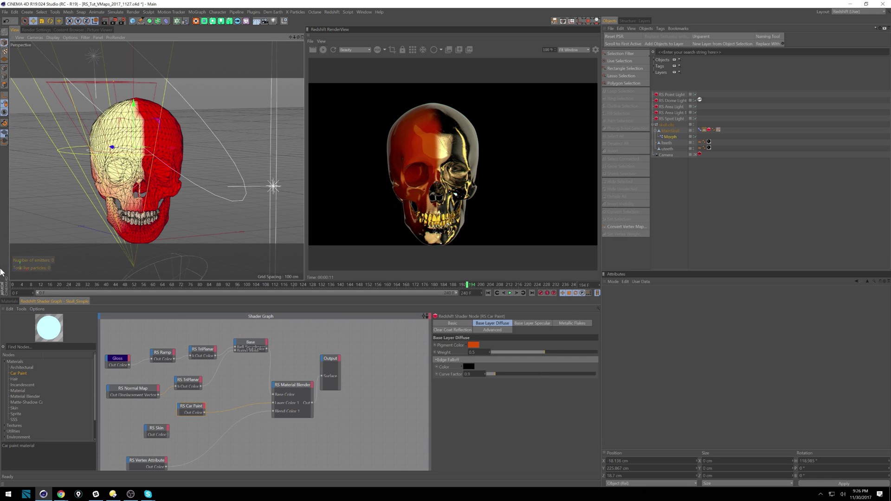
left_click(10, 301)
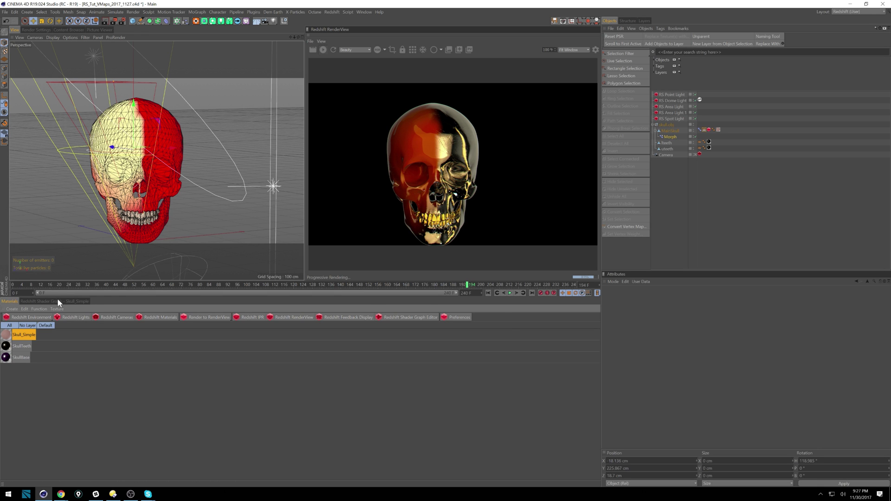
left_click(21, 301)
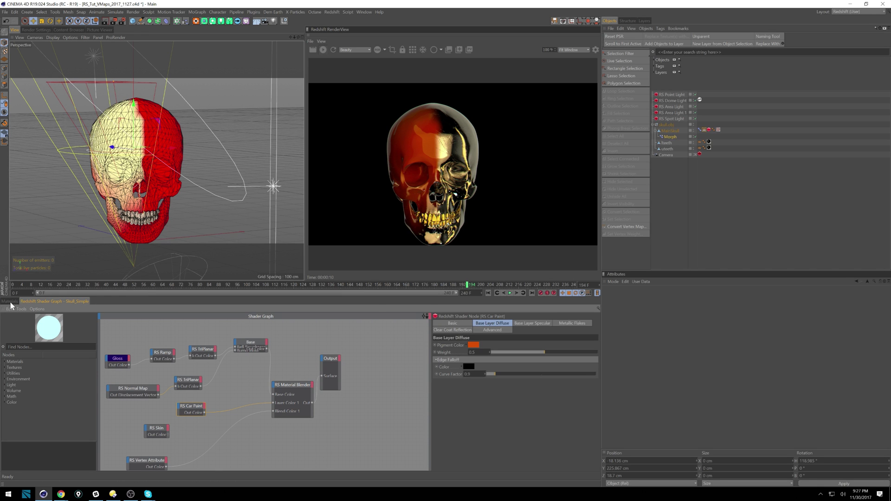
left_click(9, 302)
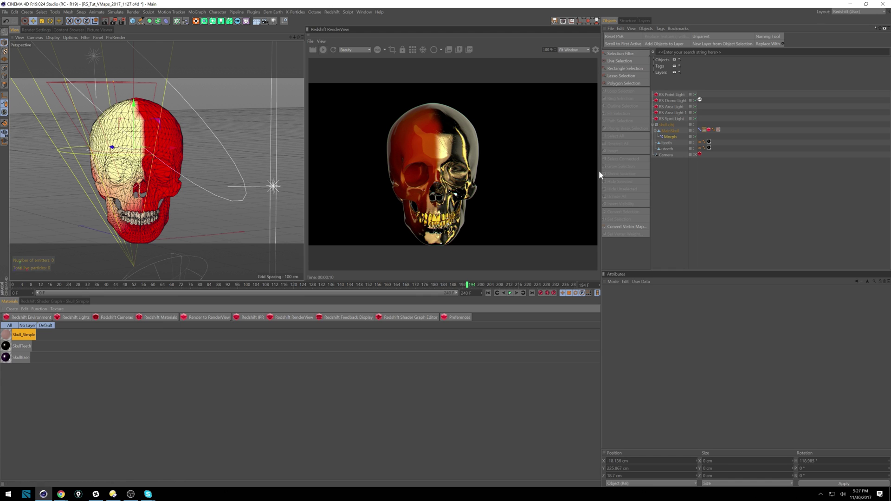
- Set RS Car Paint's metallic flakes to density 0.674, decay distance 6430, variation 0.796 and scale 0.118
left_click(81, 301)
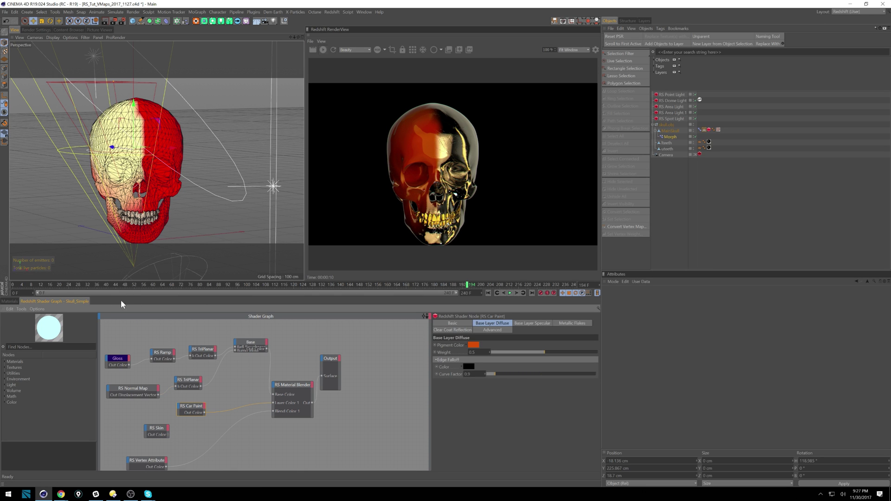
middle_click_drag(280, 367, 307, 354)
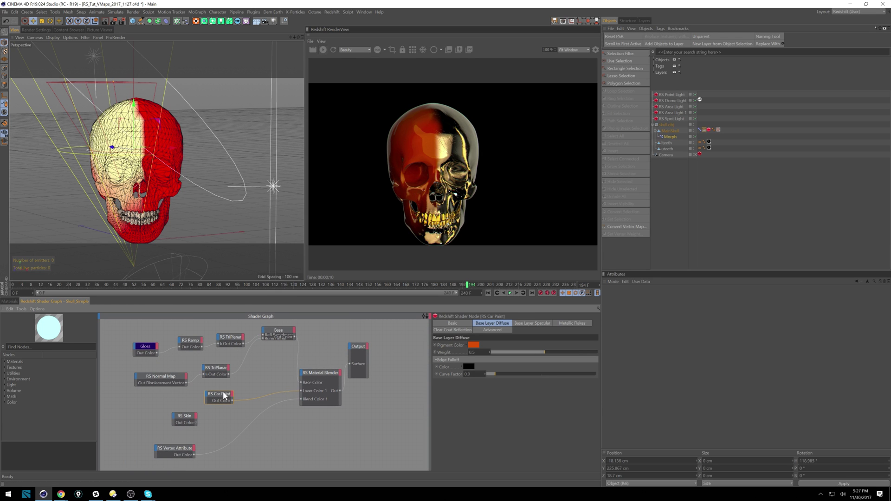
left_click(532, 323)
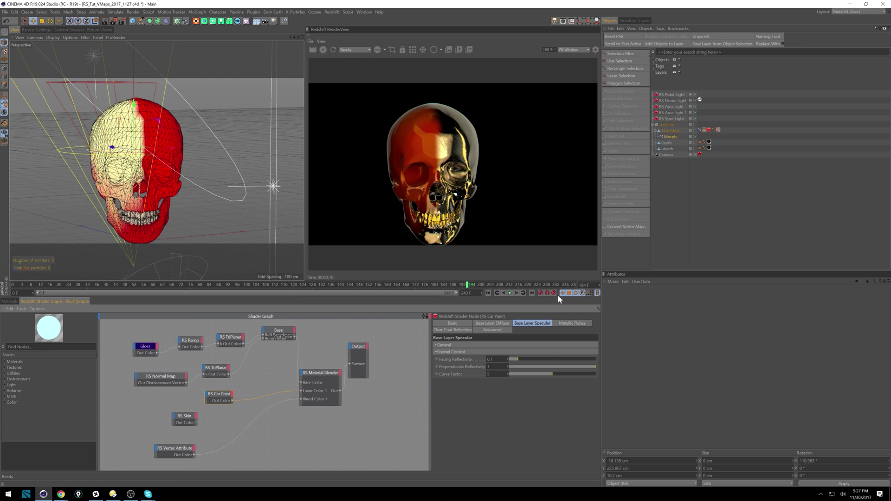
left_click(568, 323)
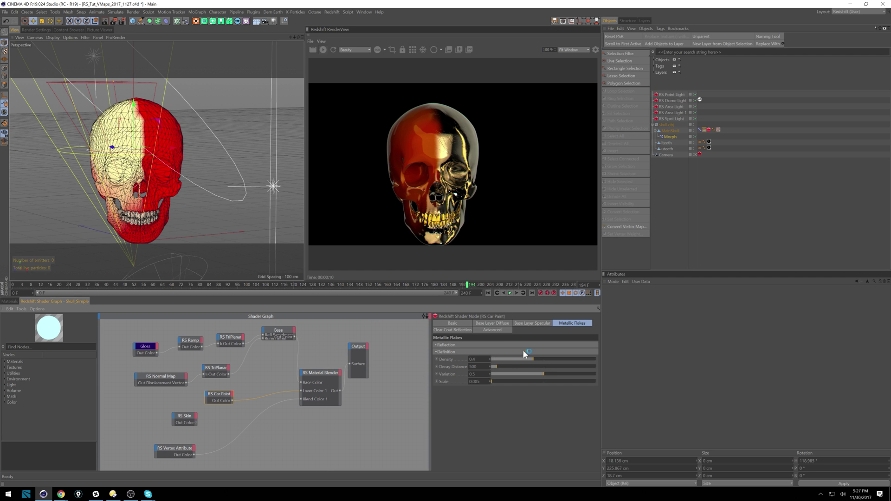
left_click_drag(523, 362, 561, 360)
left_click_drag(495, 367, 555, 366)
left_click_drag(570, 373, 575, 373)
left_click_drag(494, 380, 505, 379)
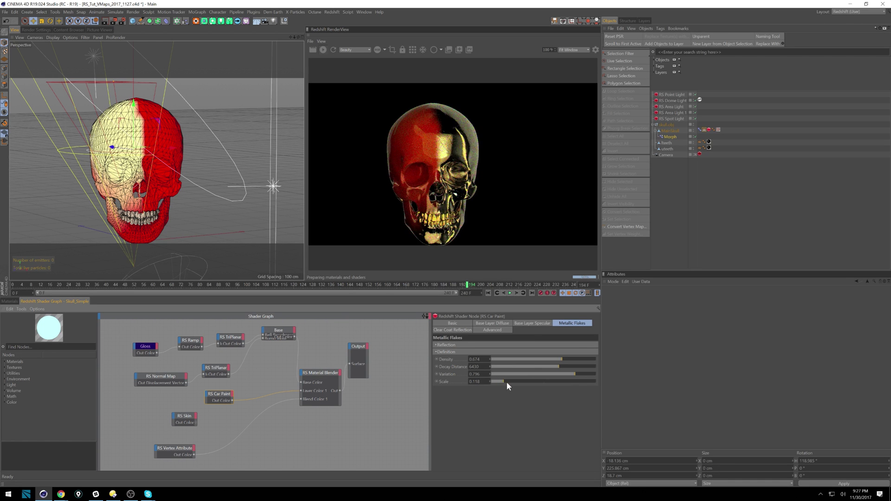
- Set RS Car Paint's base layer diffuse pigment color to magenta-red with R 204, G 0, B 41
left_click(535, 323)
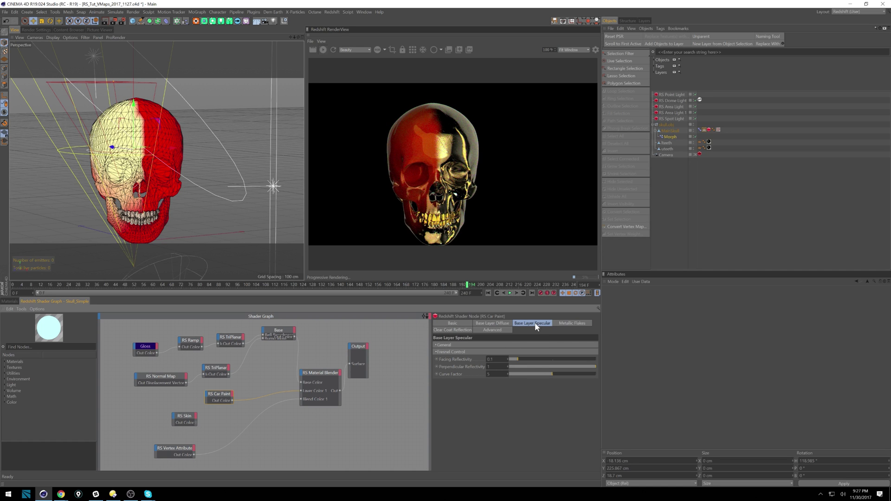
left_click(508, 326)
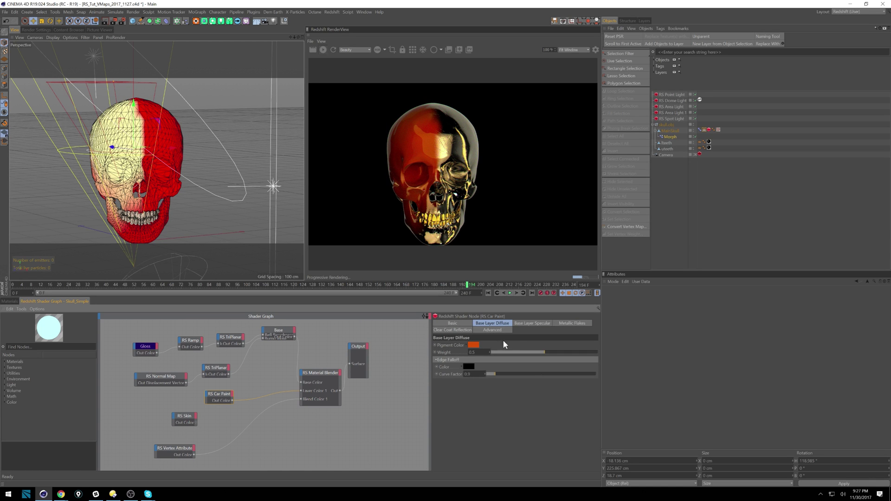
left_click(474, 345)
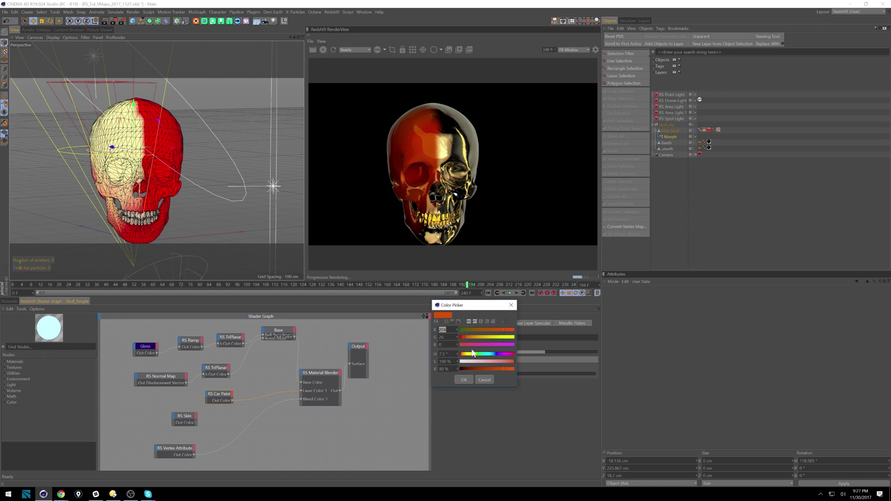
left_click(511, 354)
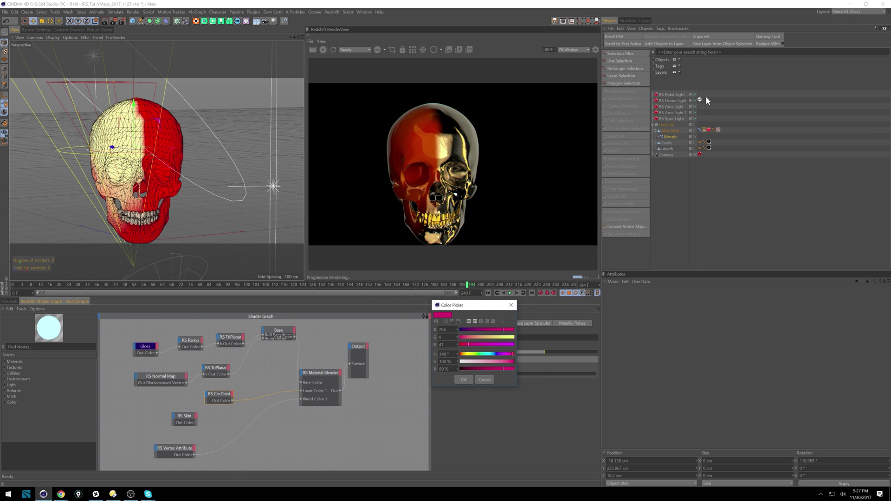
left_click(463, 380)
left_click(671, 95)
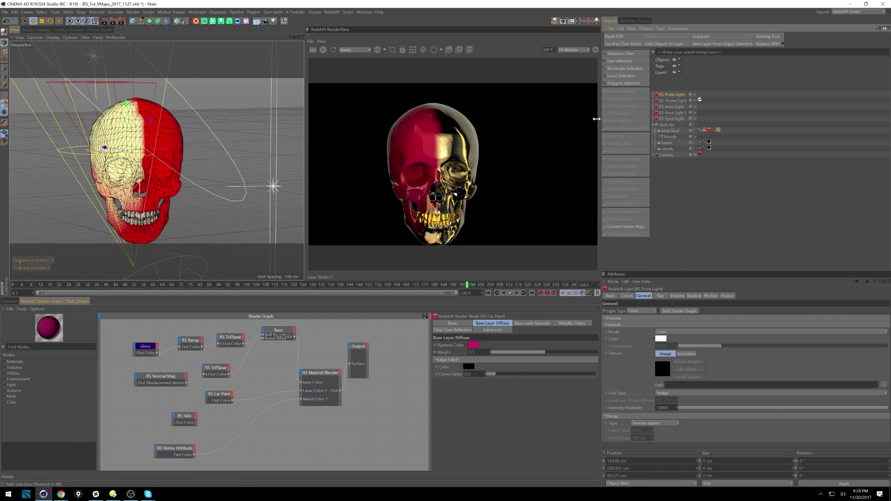
- Change the Morph deformer's falloff shape to Capsule
left_click(669, 137)
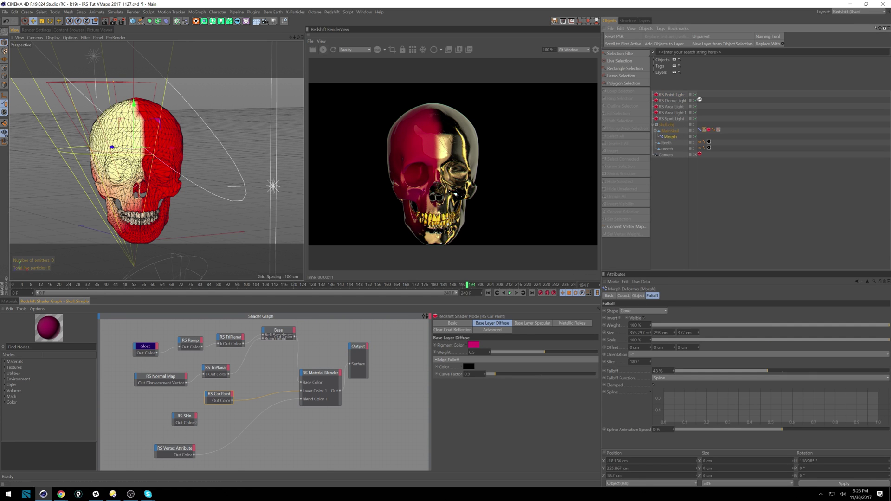
left_click(658, 311)
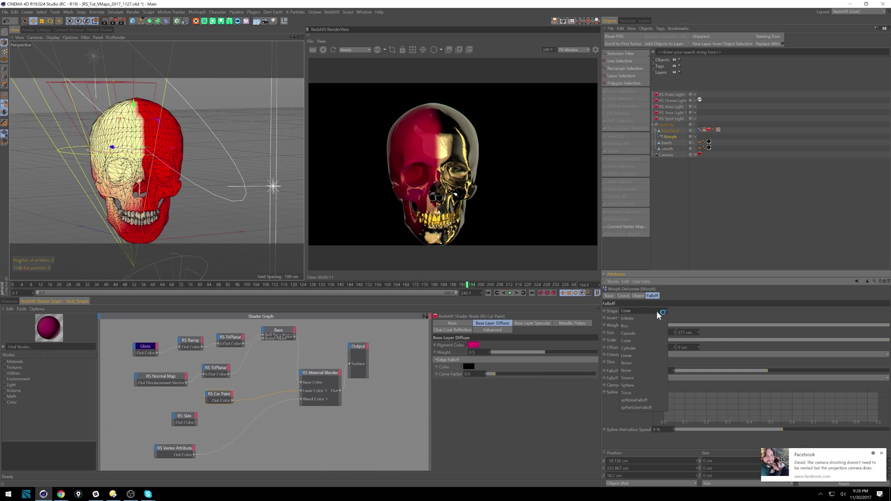
left_click(881, 453)
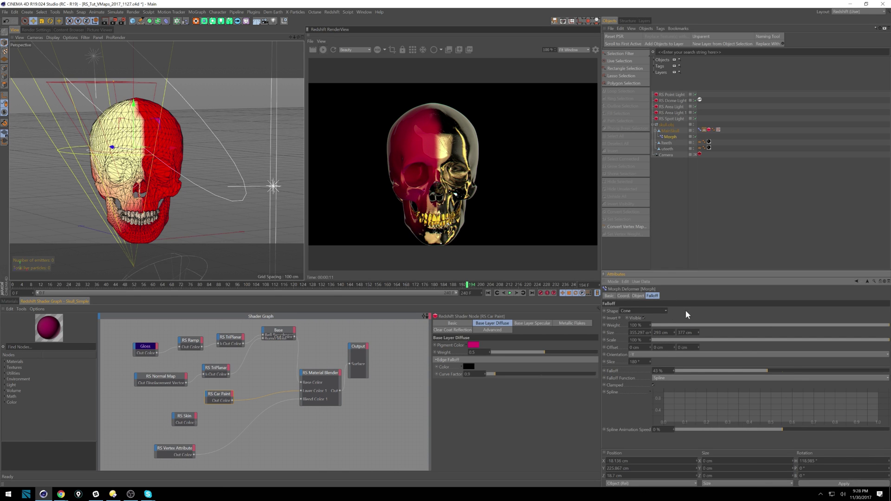
left_click(666, 311)
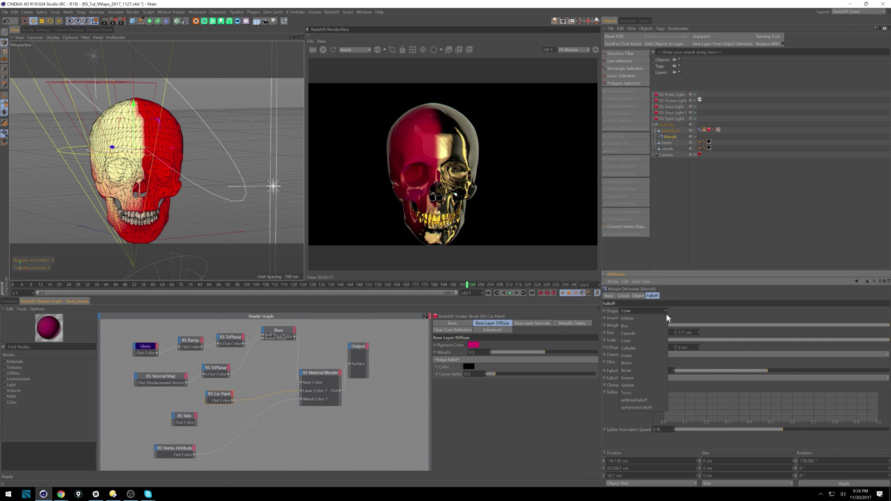
left_click(638, 333)
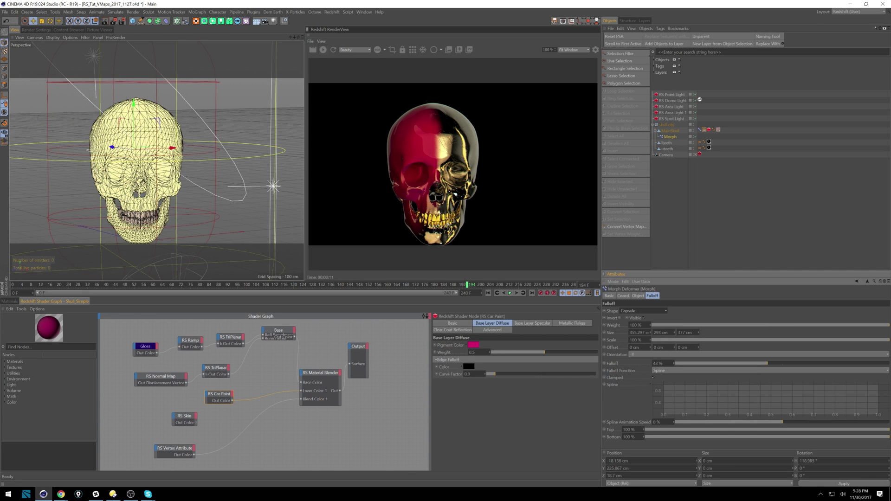
- Set the Morph's capsule falloff to 88 % and its Z offset to 280 cm
left_click_drag(742, 363, 864, 362)
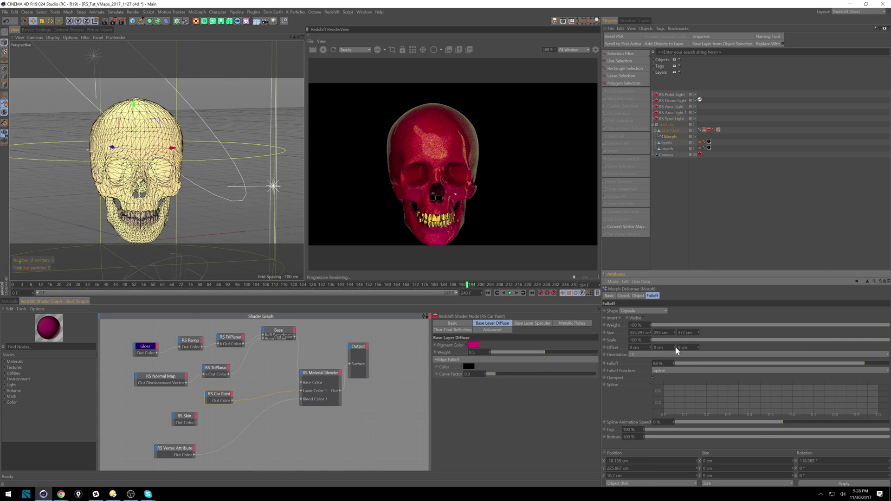
left_click_drag(698, 346, 726, 287)
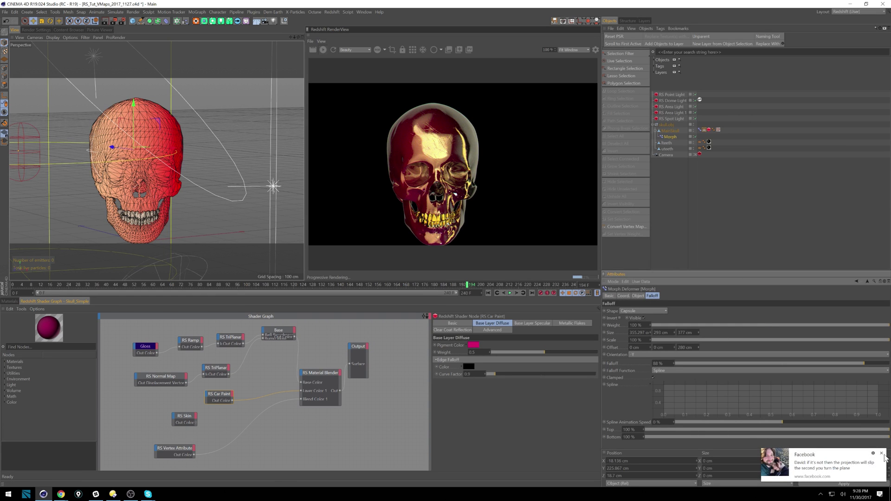
left_click(881, 453)
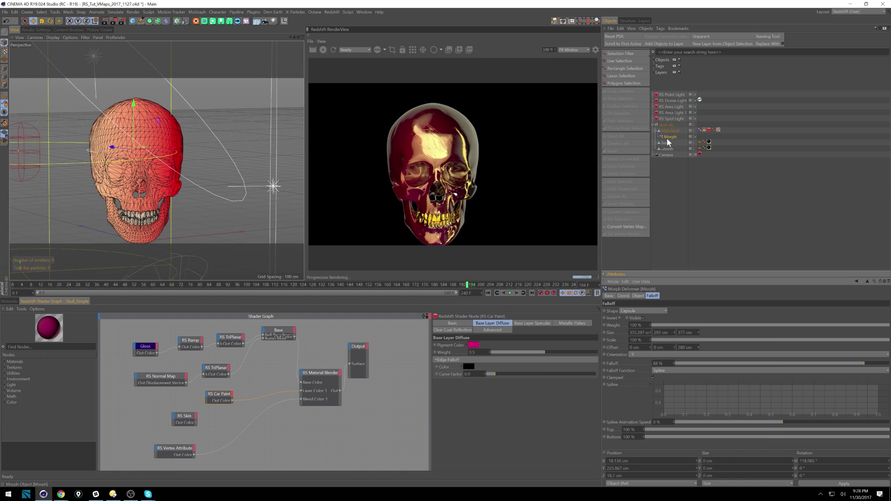
- Examine MainSkull's Pose Morph and Vertex Map tags together with the Morph deformer's object properties
left_click(700, 130)
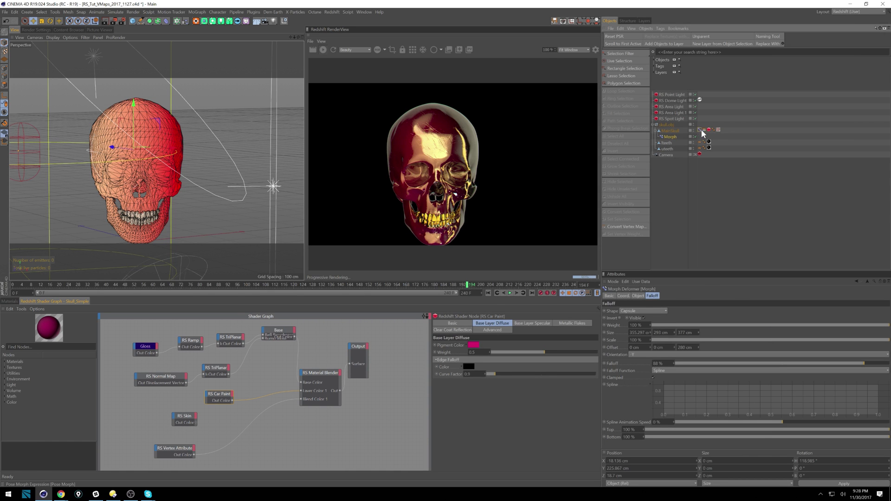
left_click(705, 130)
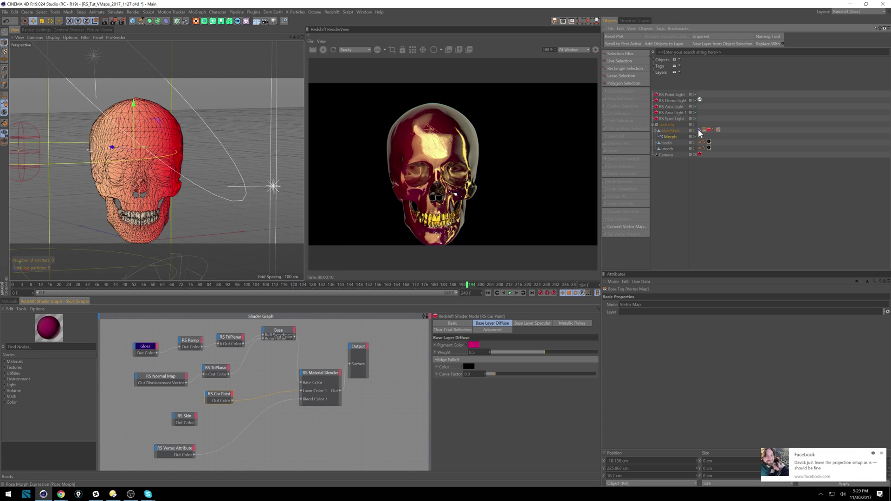
left_click(881, 453)
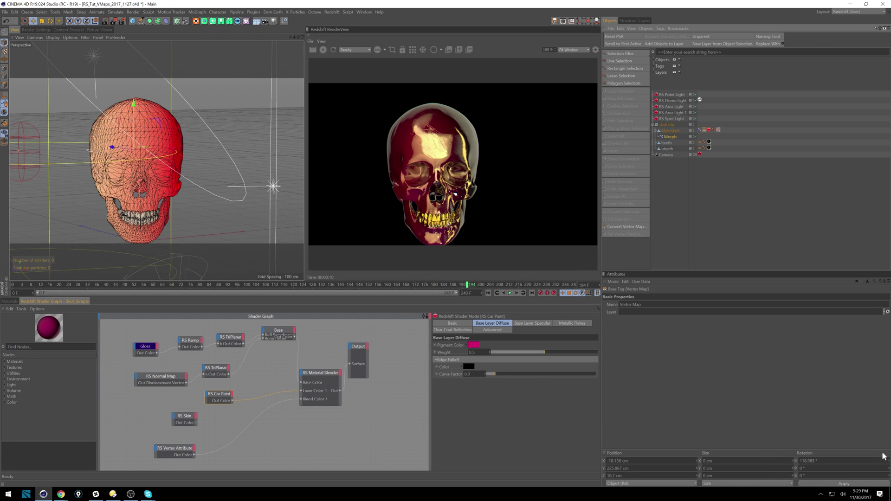
left_click(669, 137)
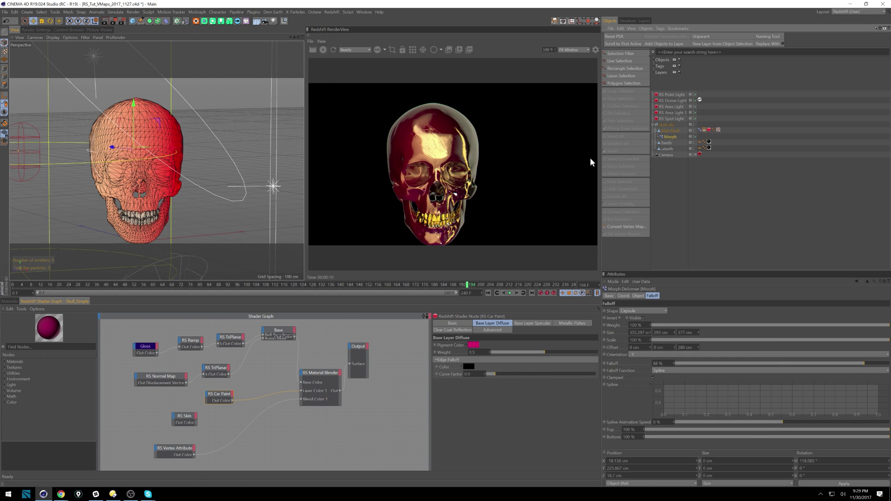
left_click(637, 295)
left_click(700, 131)
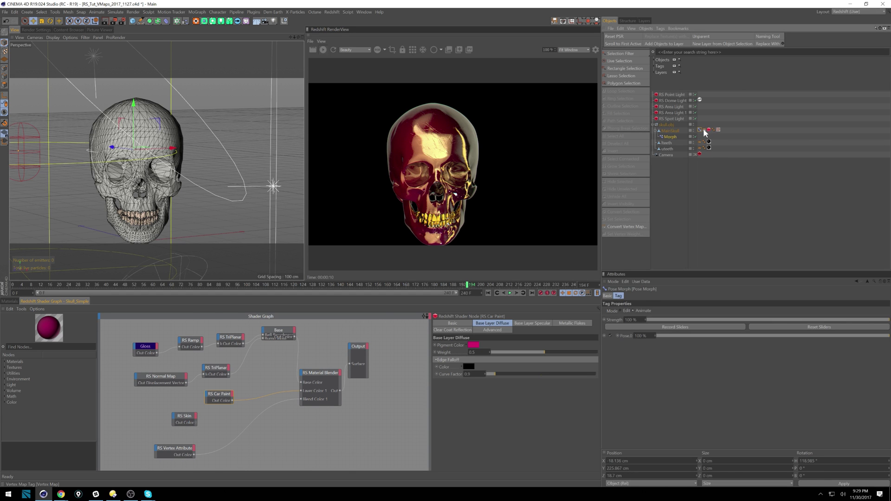
left_click(704, 130)
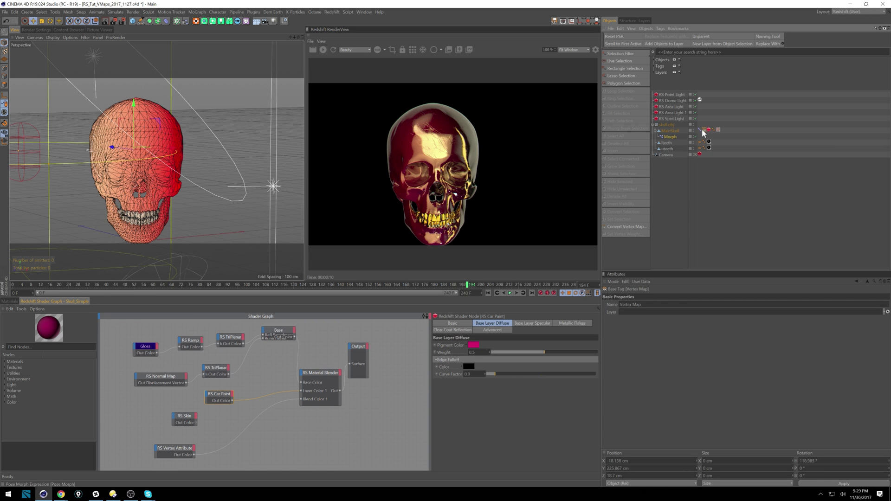
left_click(699, 131)
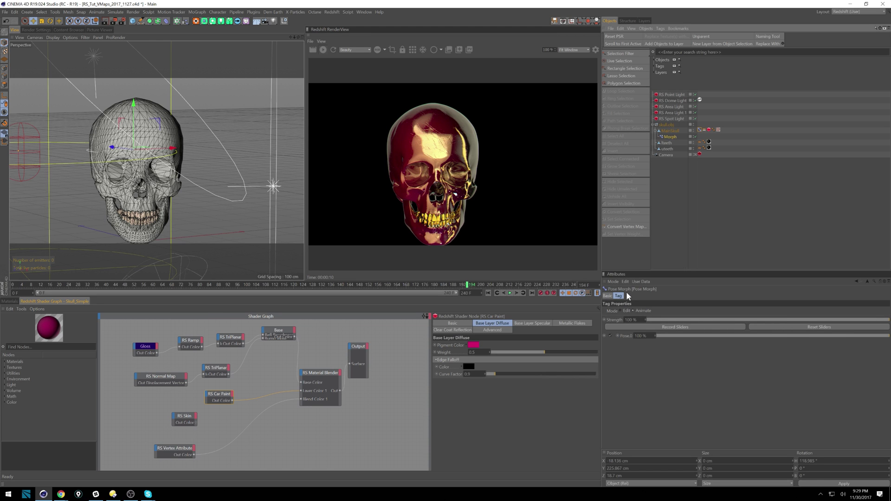
left_click(705, 129)
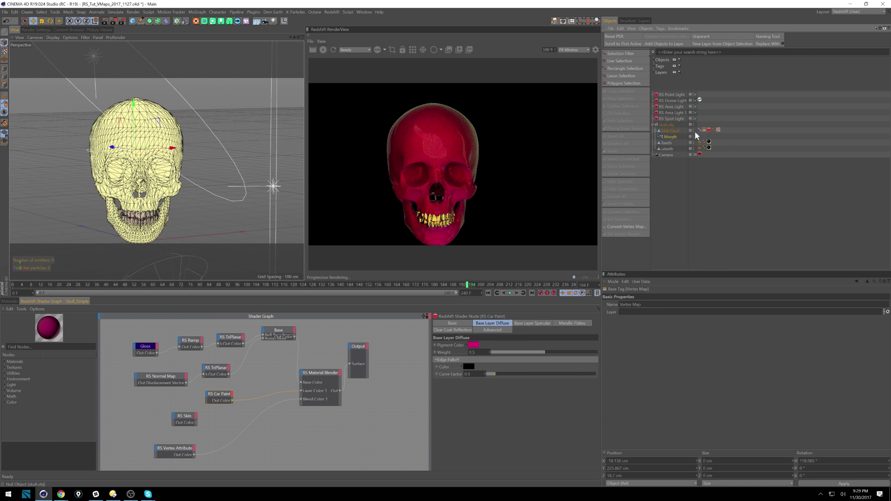
- Try lowering the Pose Morph tag's pose value and its overall strength to 0 %, restoring each to 100 %
left_click(699, 131)
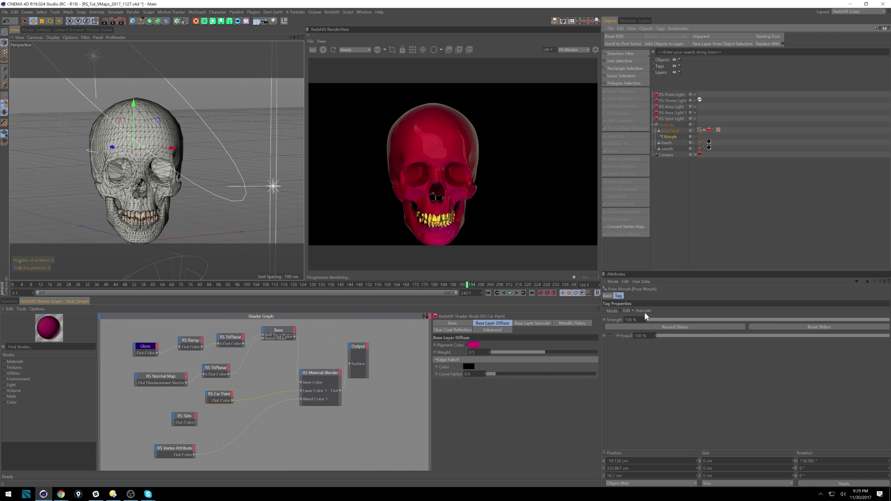
left_click_drag(880, 338, 769, 339)
left_click_drag(847, 335, 888, 336)
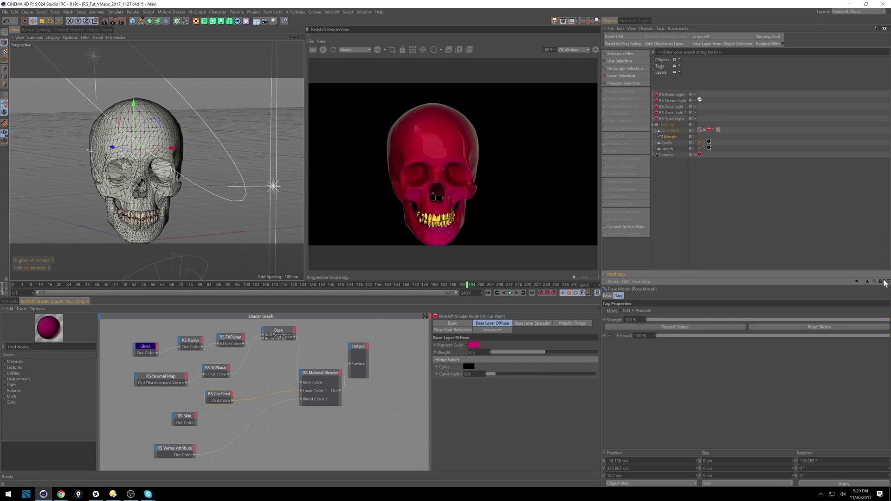
left_click_drag(876, 320, 636, 323)
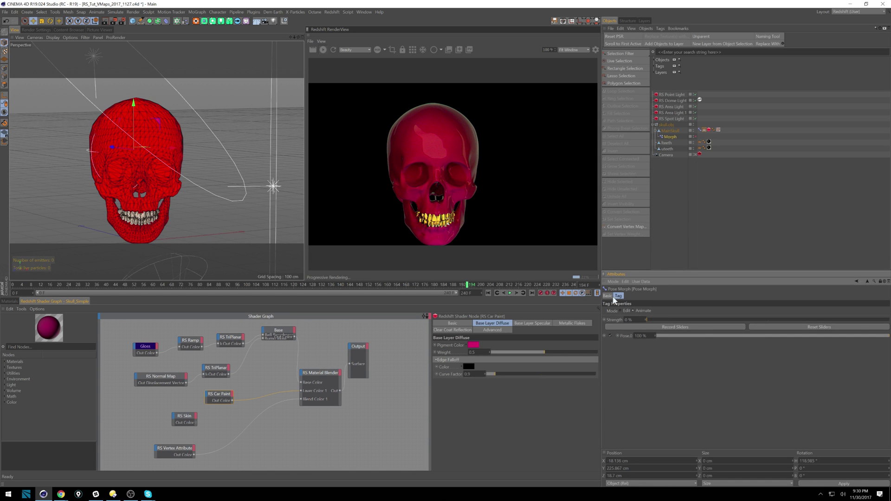
left_click_drag(662, 322, 888, 327)
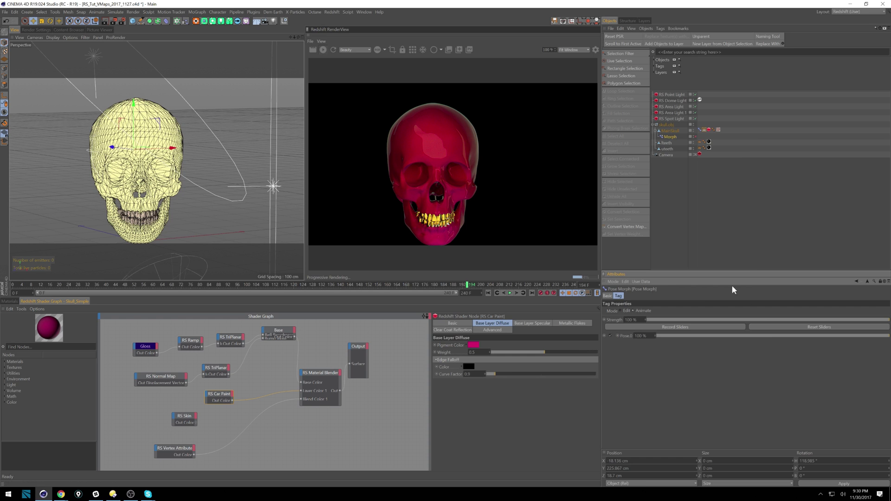
- Review the Morph deformer's object properties and change its falloff shape to Noise
left_click(703, 133)
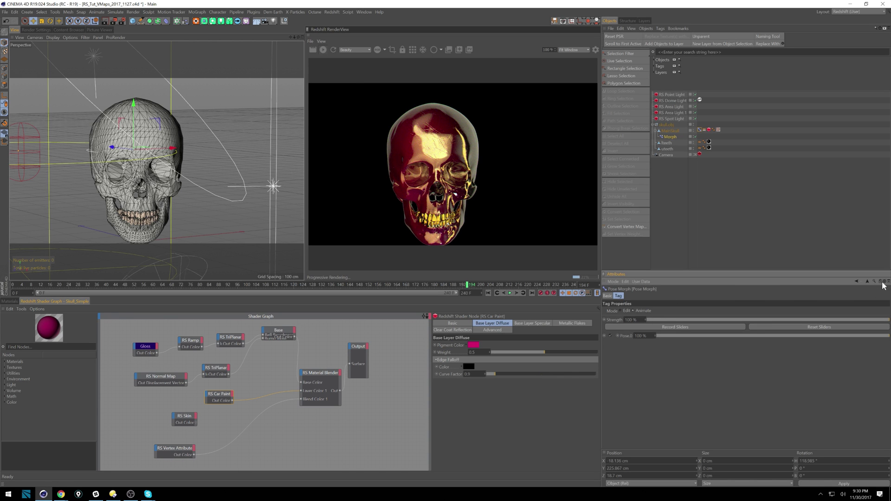
left_click(668, 137)
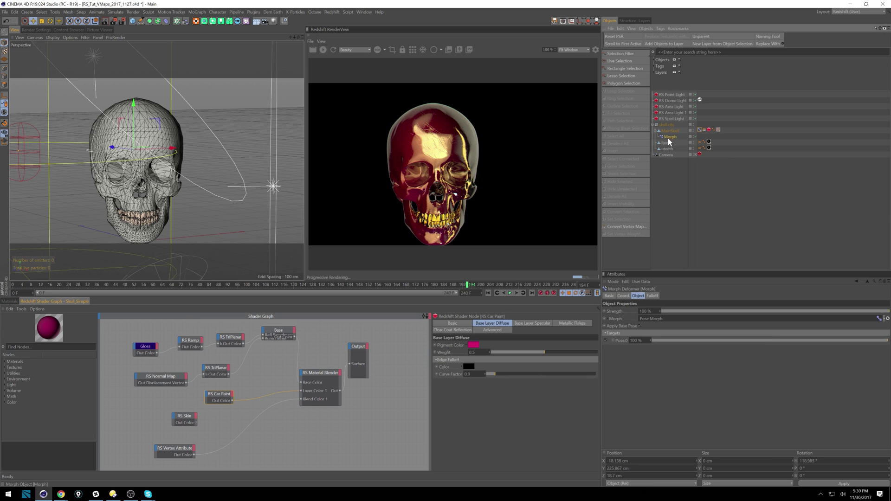
left_click(657, 297)
left_click(638, 296)
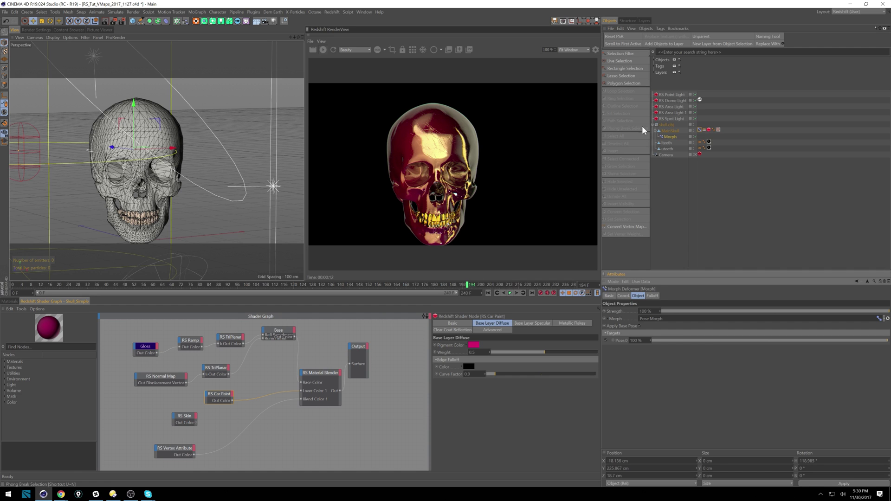
left_click(652, 296)
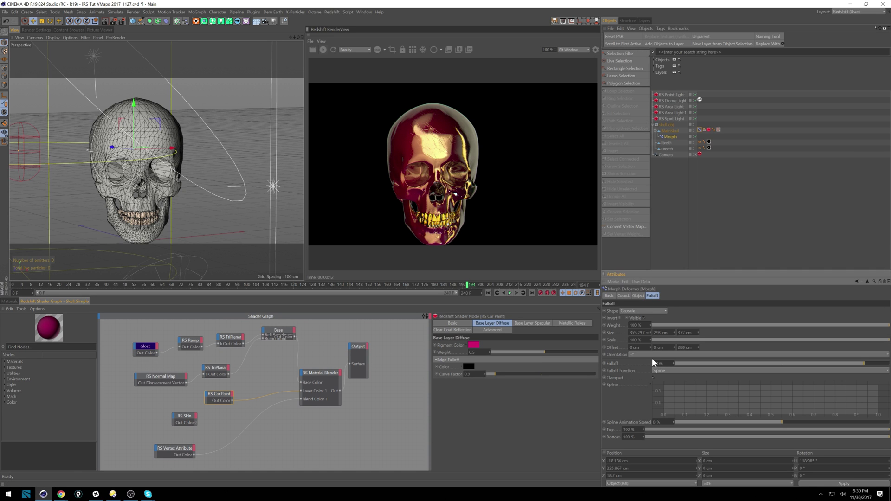
left_click(650, 309)
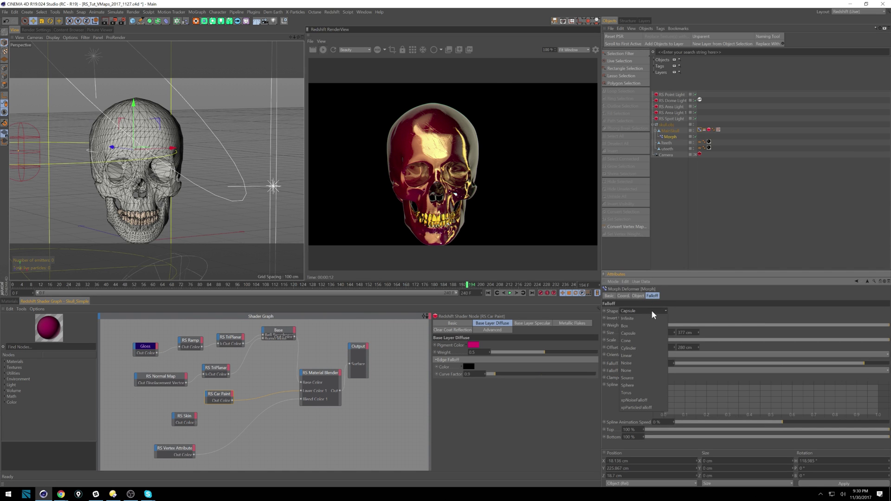
left_click(652, 363)
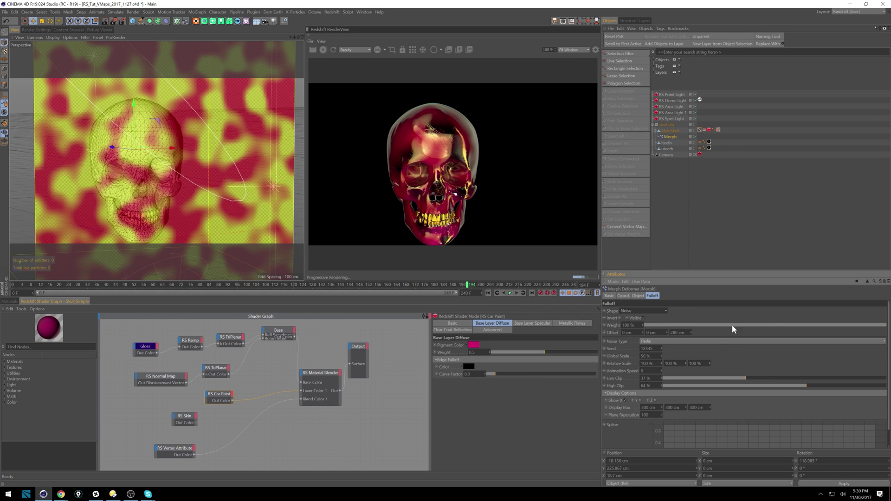
- Test small and large global scales for the Morph's noise falloff, settling on 90 %
left_click_drag(661, 355, 670, 373)
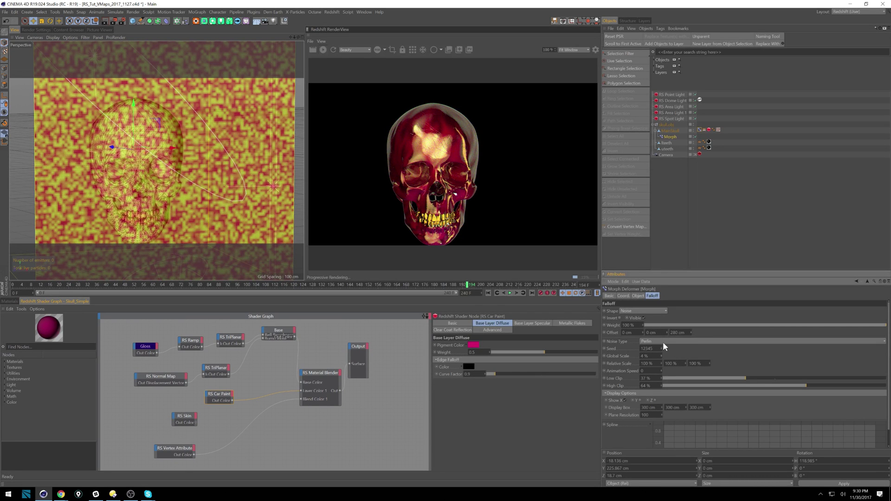
left_click_drag(660, 355, 709, 243)
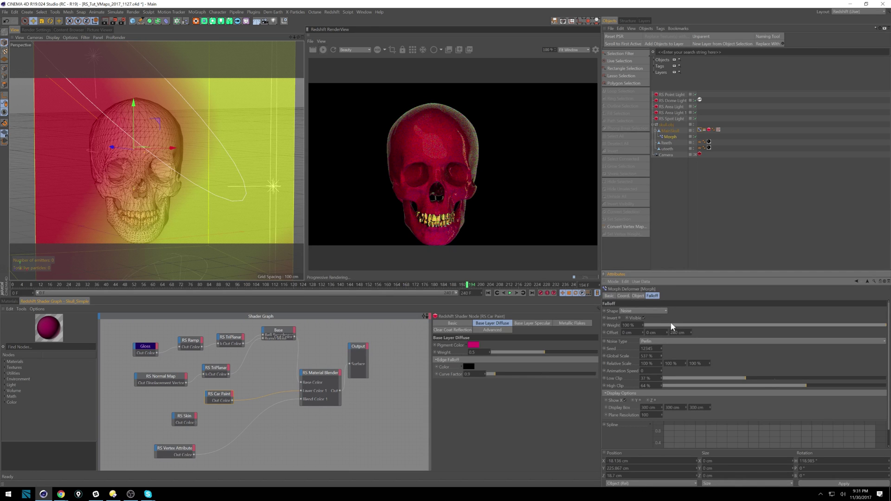
left_click_drag(660, 356, 661, 457)
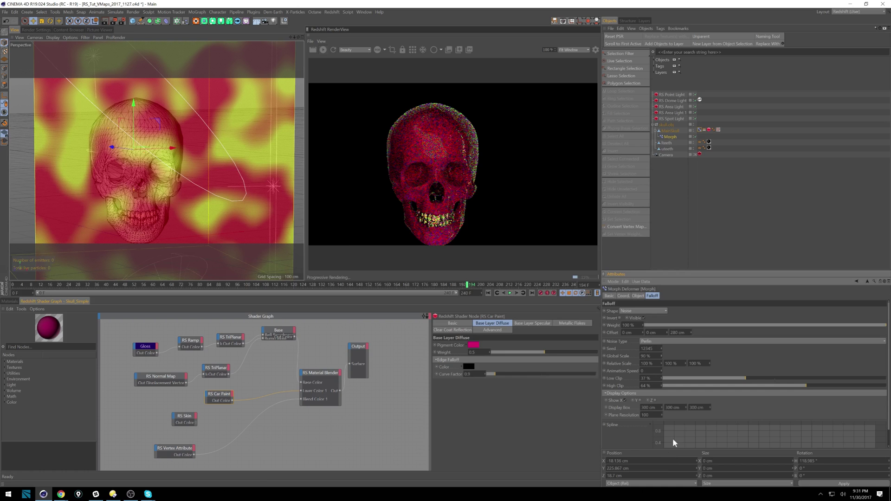
- Open the noise type choices for the Morph's noise falloff
left_click(670, 341)
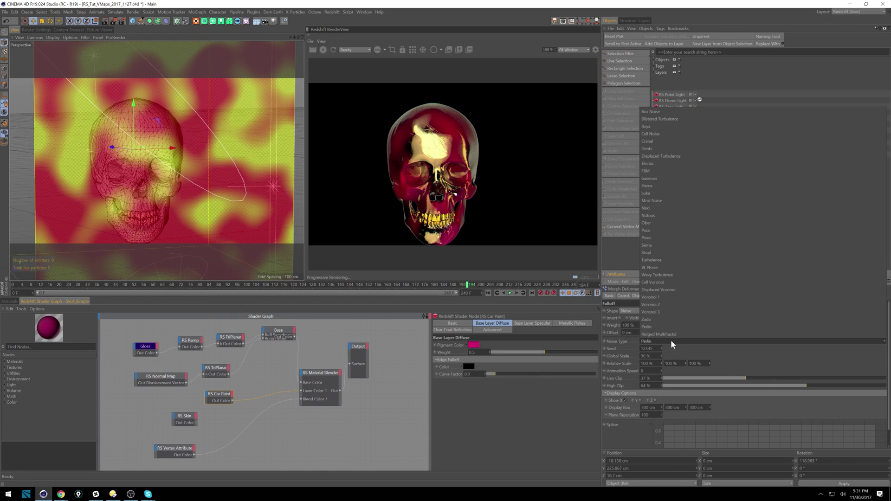
- Set the Morph deformer's falloff noise to Voronoi 3 with seed 12377 and a global scale of 26 %
left_click(675, 304)
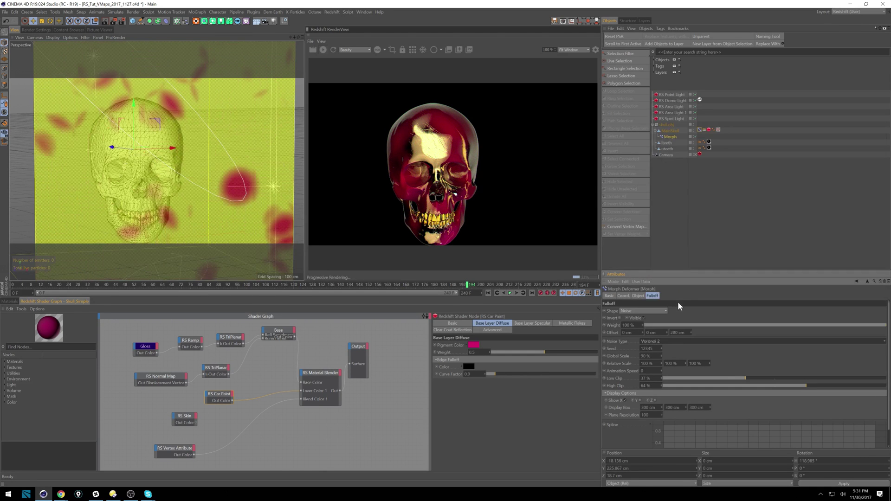
left_click(667, 341)
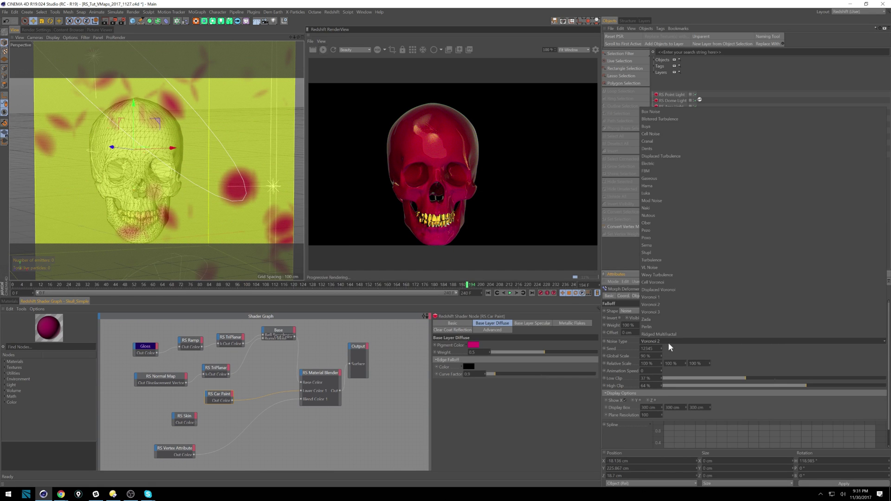
left_click(657, 312)
left_click_drag(661, 347, 662, 370)
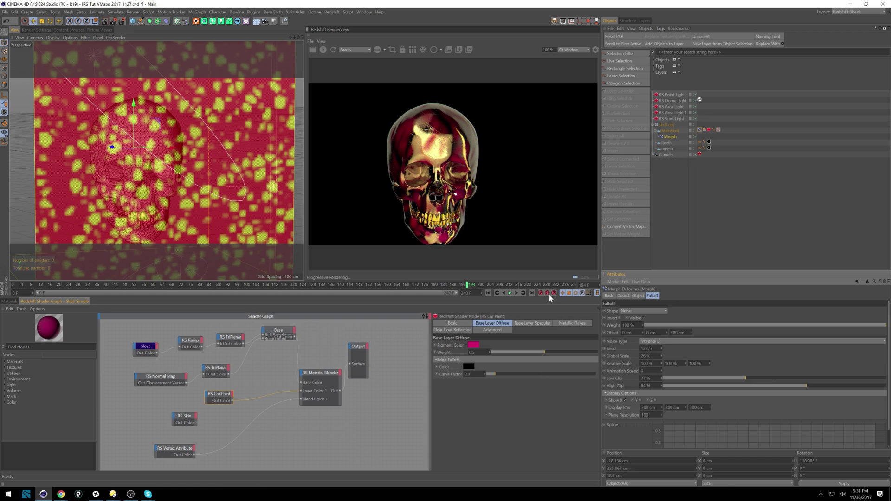
left_click_drag(249, 161, 209, 172, "alt")
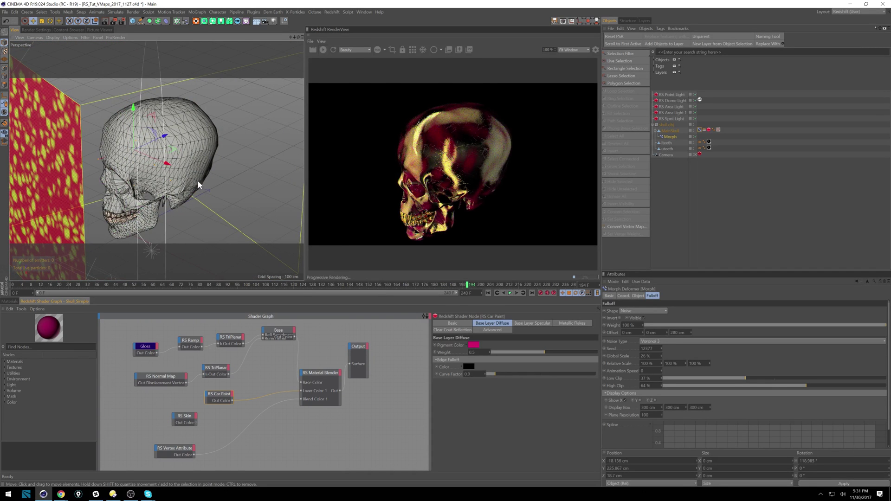
left_click_drag(197, 180, 185, 196, "alt")
- Select MainSkull and replace its material with SkullBase
left_click(224, 185)
left_click(184, 195)
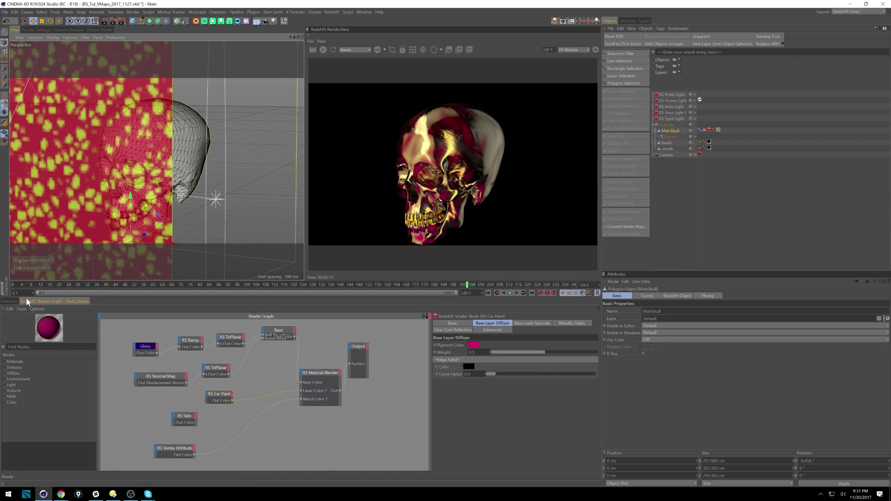
left_click(10, 302)
left_click(6, 358)
left_click_drag(6, 361, 719, 131)
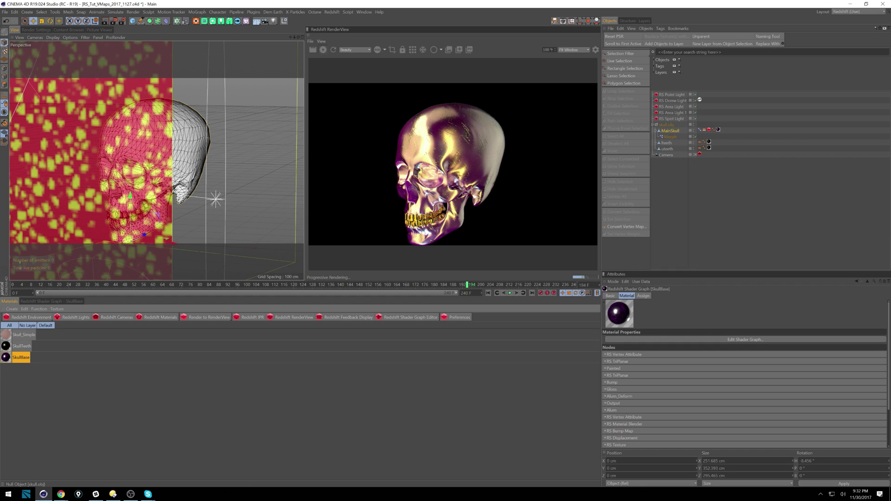
- Examine the SkullBase shader graph and compare the RS Vertex Attribute node's attribute name with MainSkull's Vertex Map tag
left_click(60, 301)
scroll(352, 403, "down", 1)
scroll(364, 413, "up", 4)
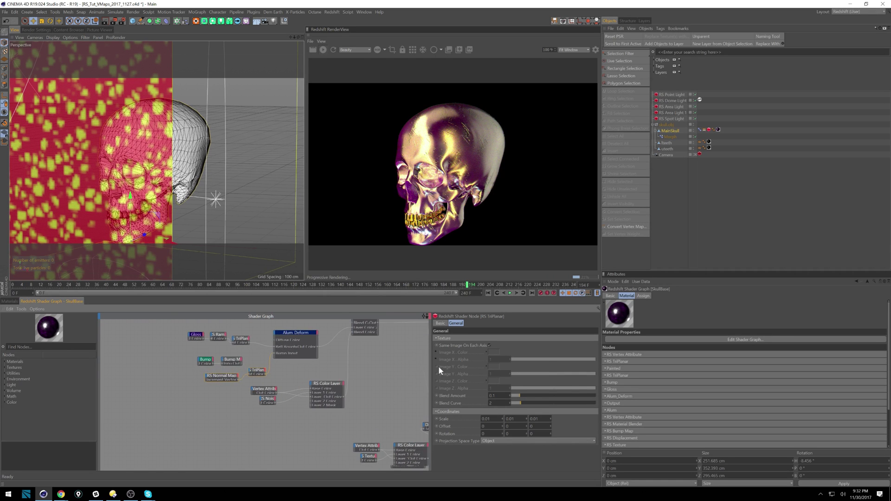
middle_click_drag(369, 356, 353, 311)
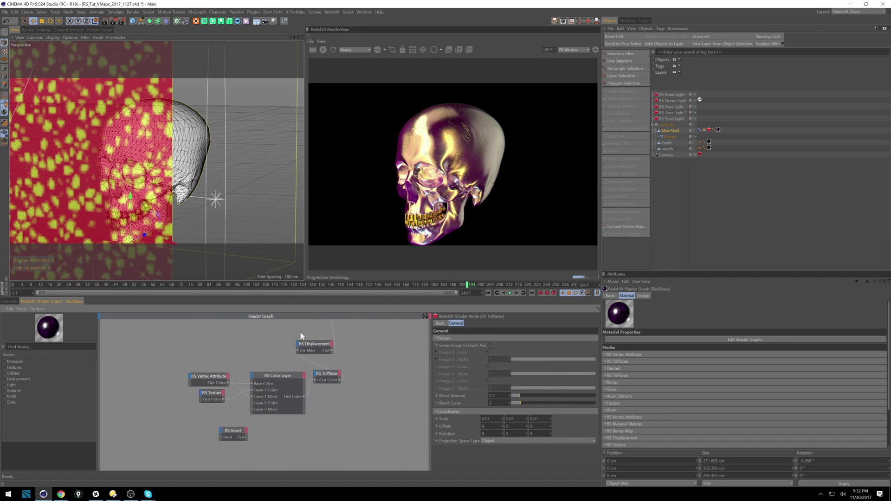
left_click(218, 377)
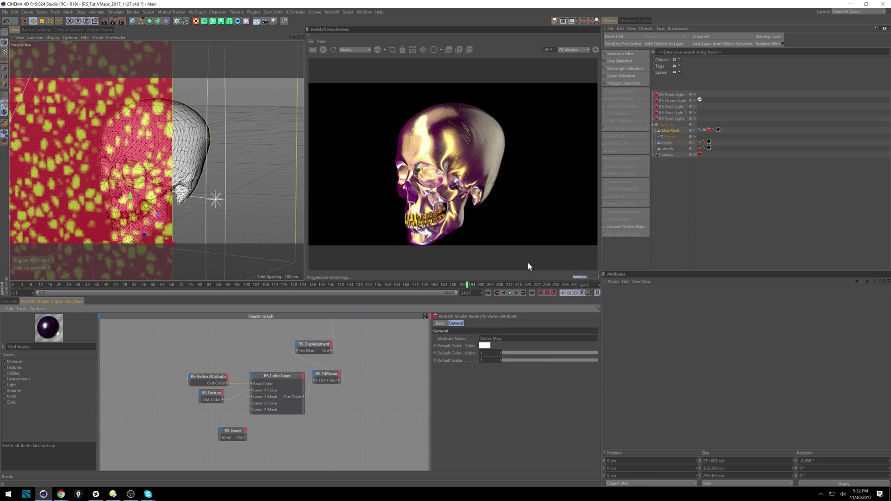
left_click(706, 130)
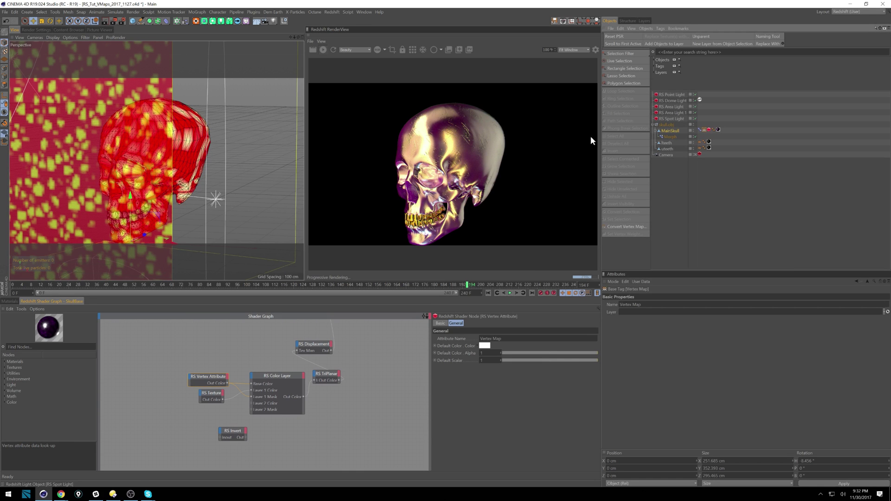
left_click(224, 383)
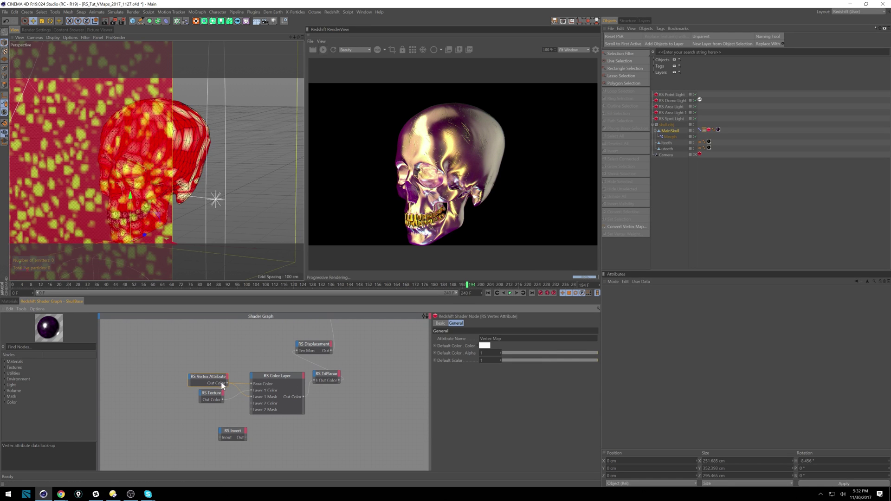
- Spread out the RS Vertex Attribute, RS Texture, RS Color Layer, RS TriPlanar and RS Displacement nodes to make their connections readable
left_click_drag(202, 376, 166, 370)
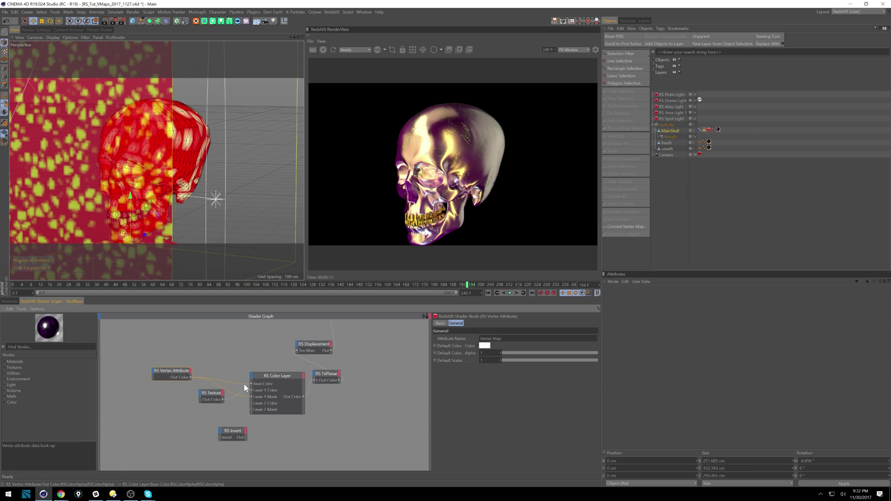
left_click_drag(243, 383, 189, 397)
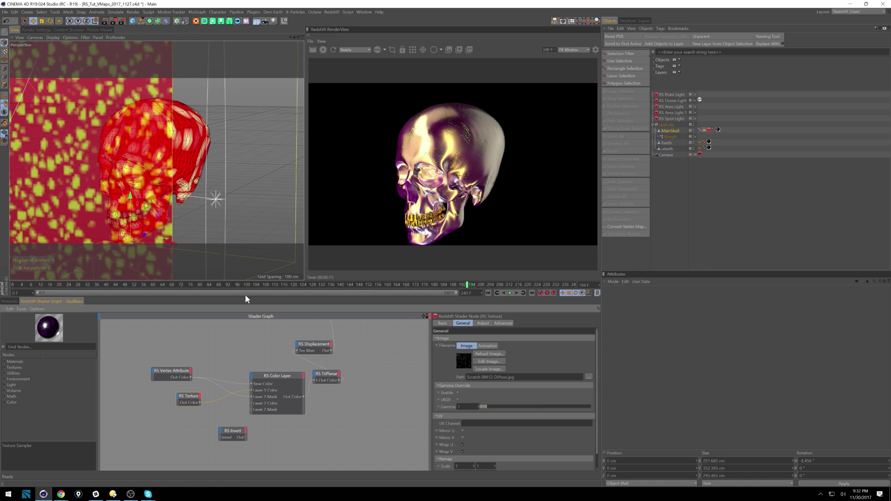
left_click_drag(273, 379, 261, 371)
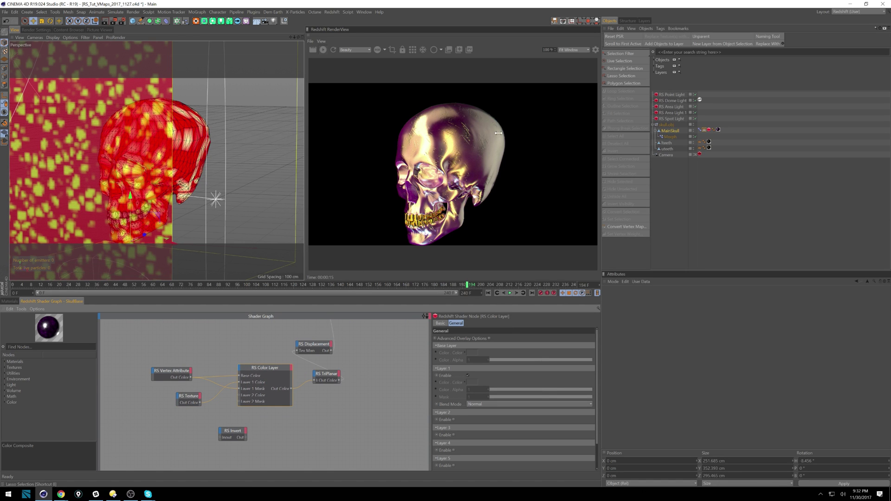
left_click(185, 398)
left_click(320, 375)
left_click_drag(320, 375, 374, 352)
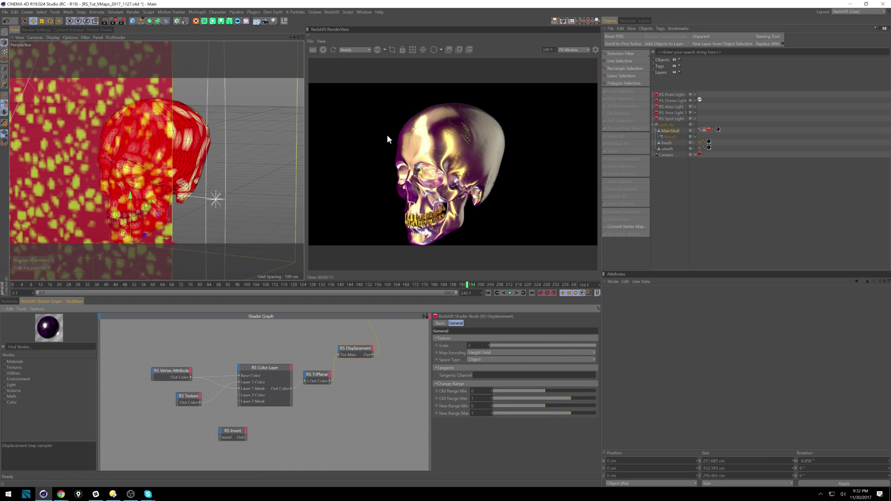
- Set the Morph deformer's falloff shape to Cone
left_click(671, 135)
left_click(667, 340)
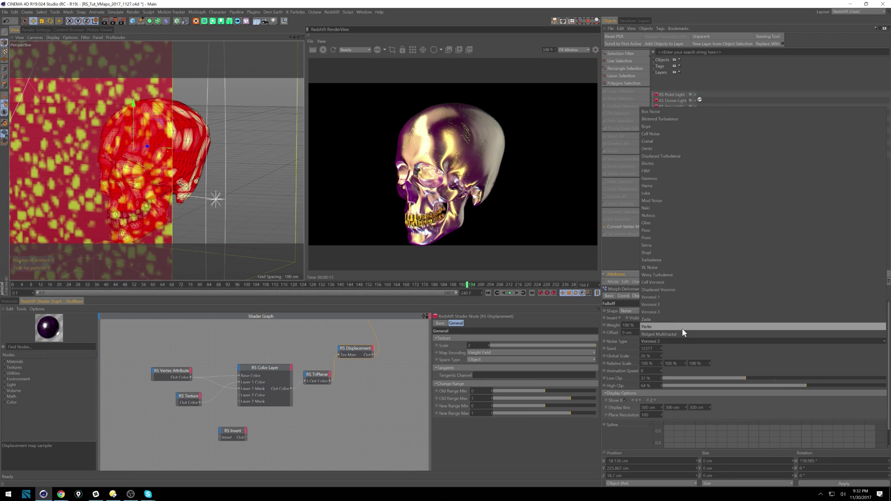
left_click(681, 328)
left_click(641, 310)
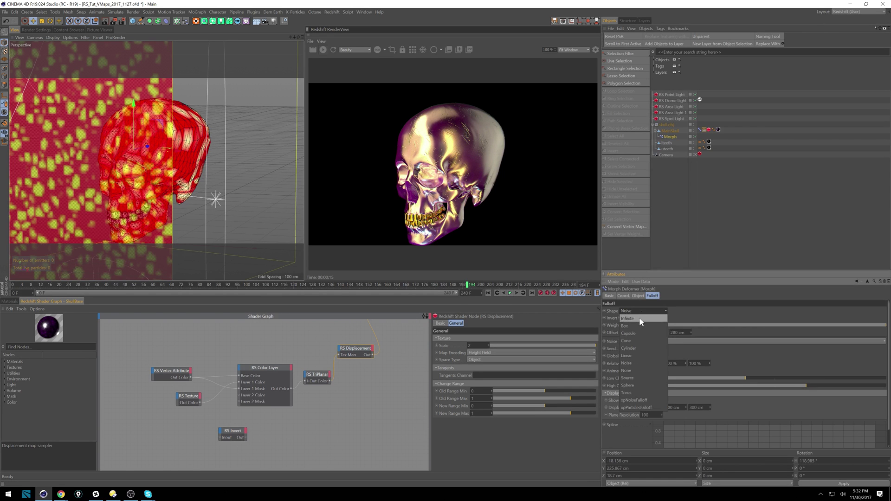
left_click(640, 340)
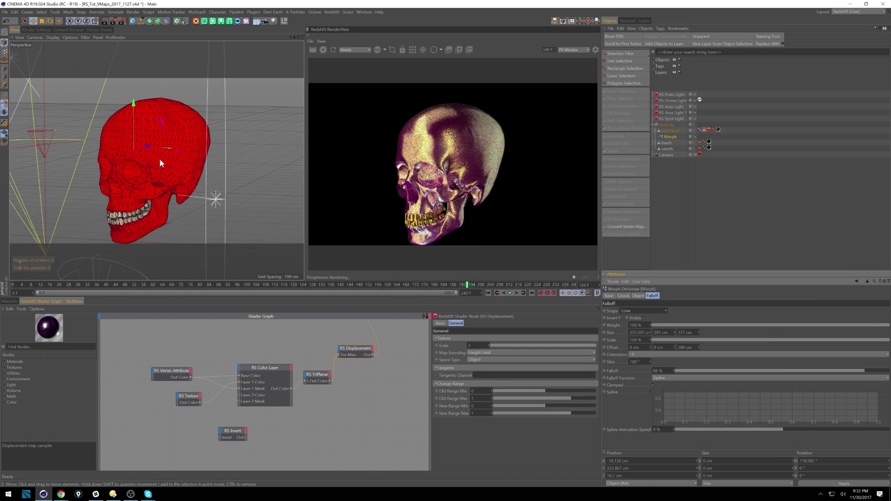
- Move the Morph deformer's falloff cone sideways to about X 234 cm, Z 155 cm, covering only part of the skull
mouse_move(92, 156)
left_mouse_down("alt")
mouse_move(102, 165)
mouse_move(105, 157)
left_mouse_up("alt")
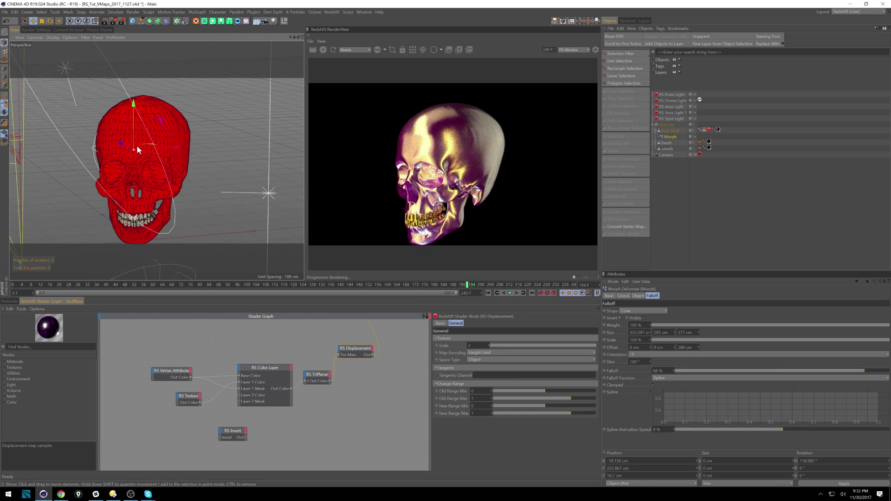
left_click_drag(123, 142, 292, 148)
left_click_drag(177, 161, 253, 146, "alt")
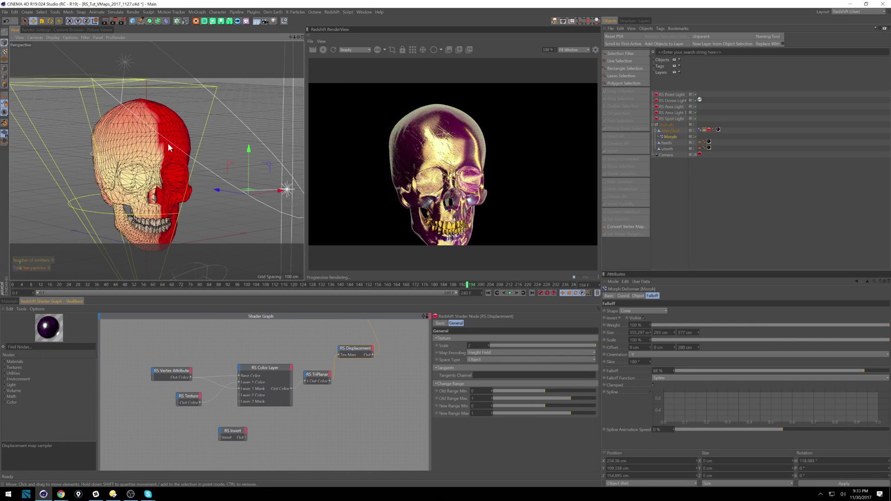
left_click_drag(138, 139, 94, 137, "alt")
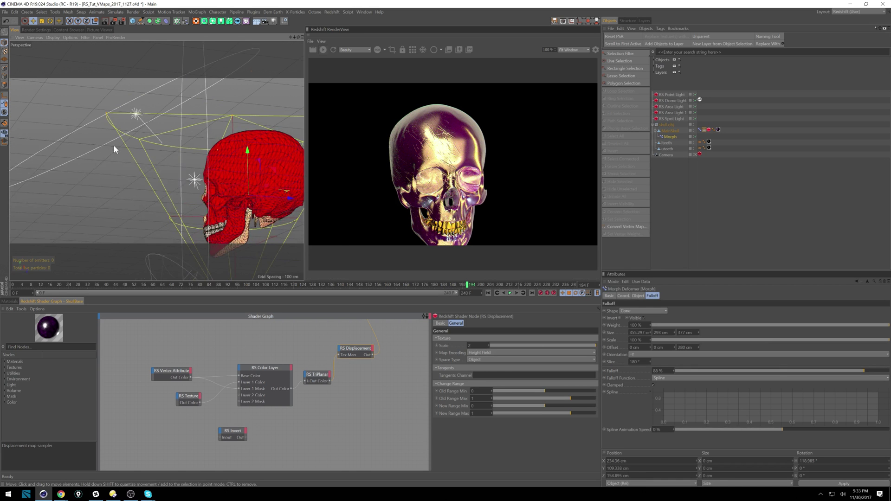
left_click_drag(180, 147, 167, 297, "alt")
- Apply the Paper preset to the Alum material node in the SkullBase shader graph
middle_click_drag(194, 367, 214, 460)
middle_click_drag(256, 366, 222, 336)
left_click(223, 333)
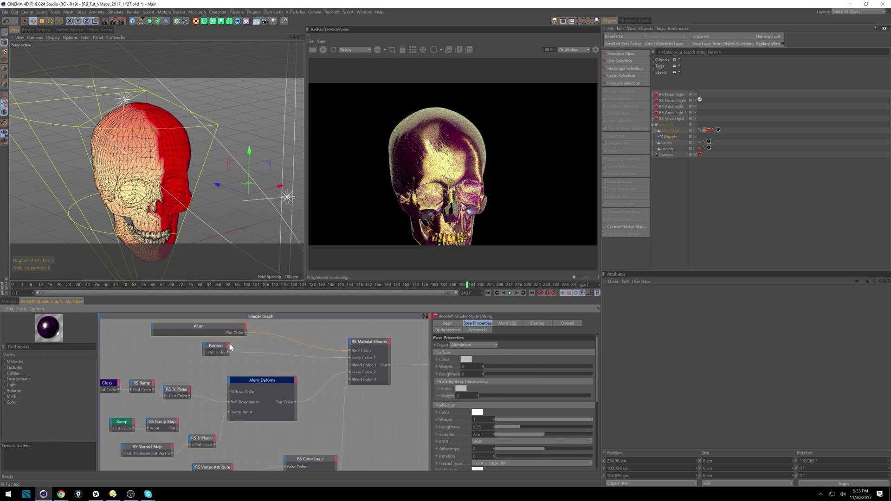
left_click(483, 345)
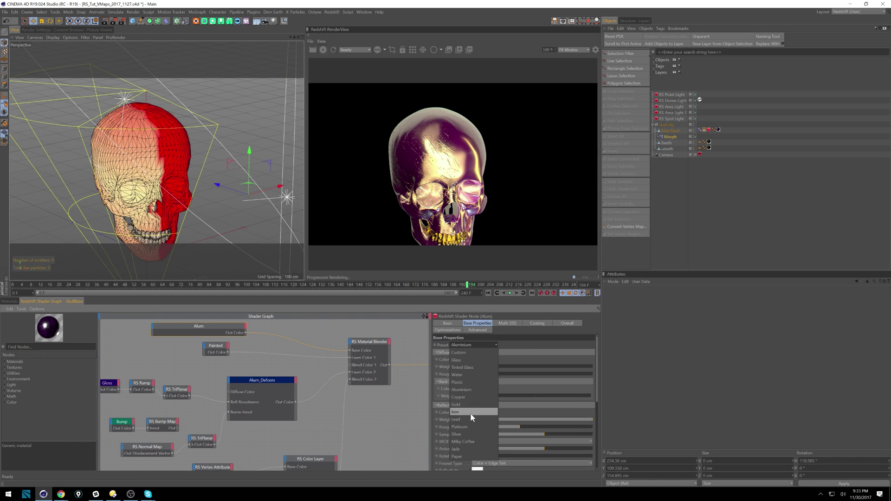
left_click(469, 456)
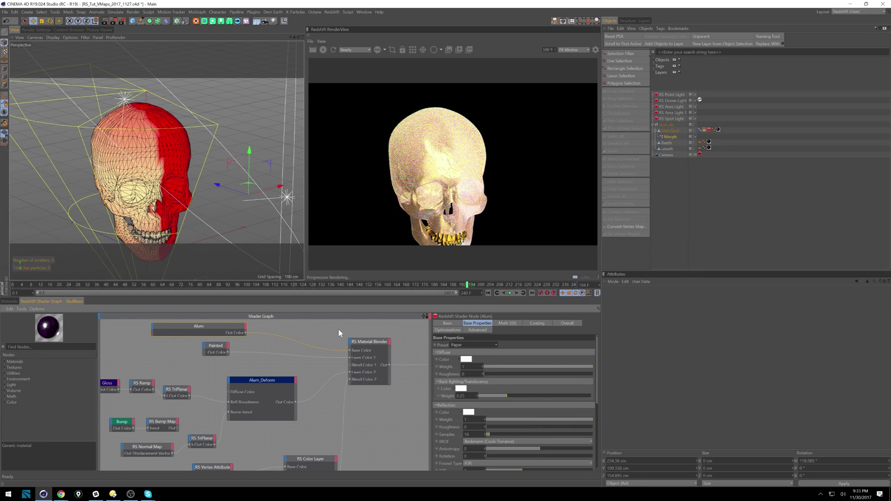
left_click_drag(220, 195, 227, 196, "alt")
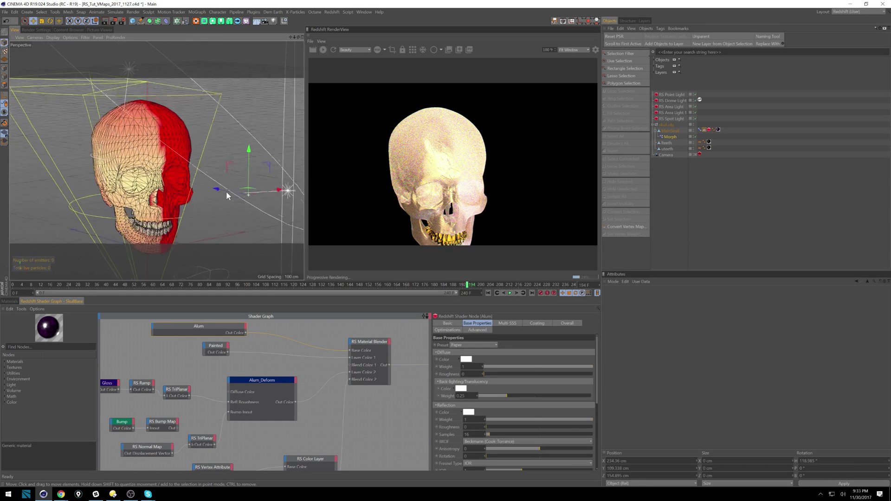
- Apply the Iron preset to the Alum_Deform material node
left_click(253, 397)
left_click(478, 344)
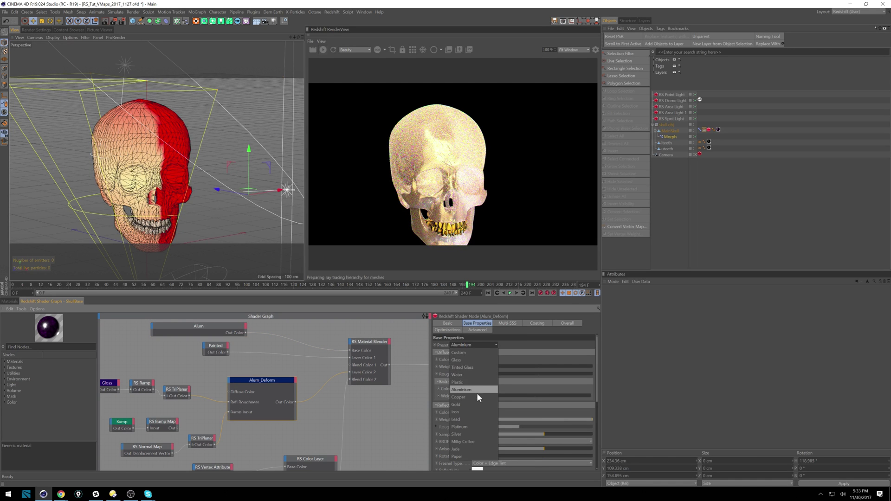
left_click(474, 411)
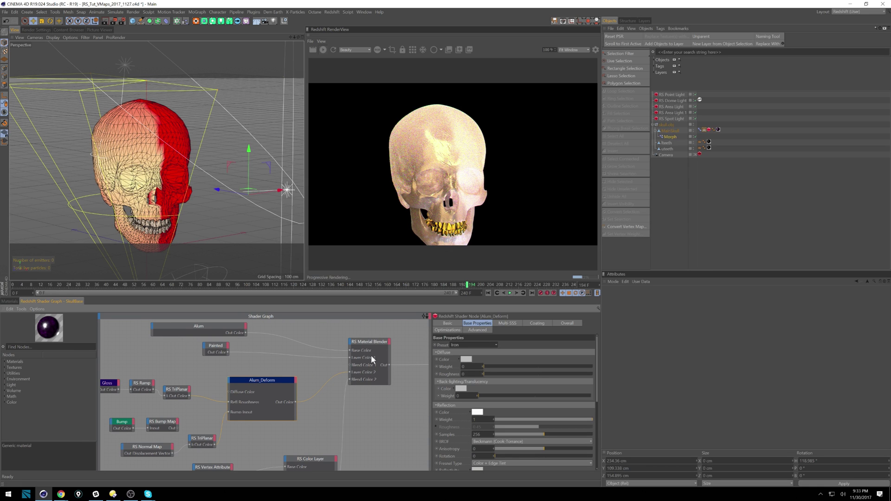
- Switch the Alum node's preset to Custom and set its diffuse color to dark blue
left_click(223, 325)
left_click(479, 343)
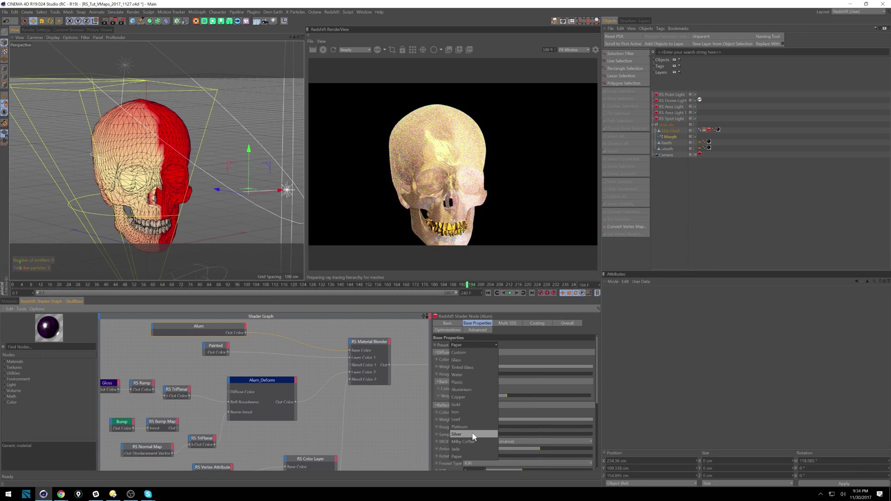
left_click(472, 352)
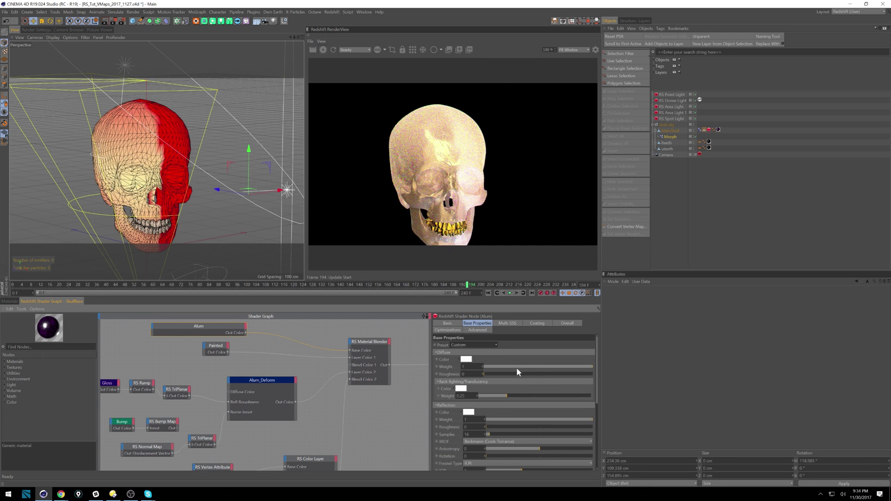
left_click(466, 359)
mouse_move(486, 367)
left_mouse_down()
mouse_move(531, 374)
mouse_move(478, 383)
left_mouse_up()
left_click(455, 394)
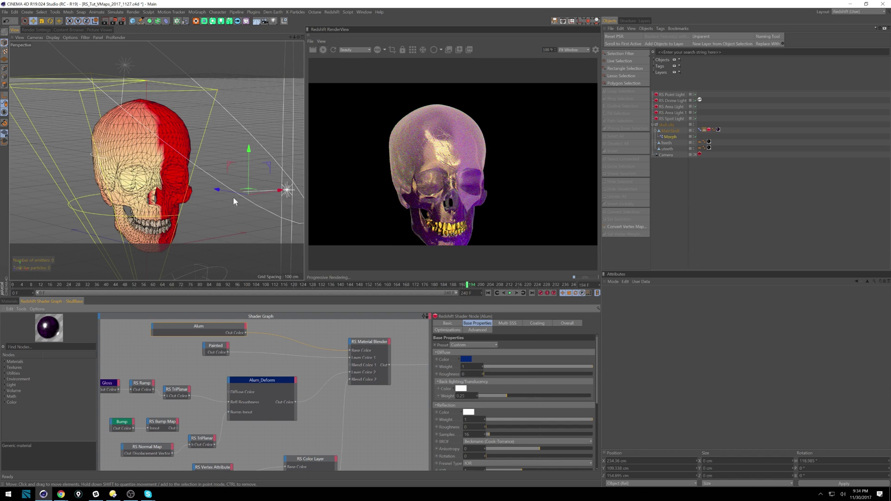
left_click_drag(183, 183, 180, 186, "alt")
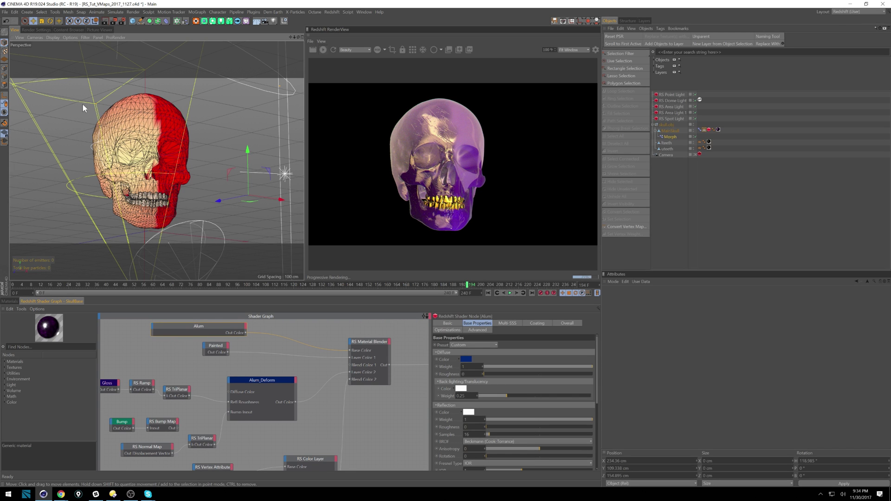
- Close the skull project without saving its changes and enlarge the viewport and render area above the material manager
left_click(11, 301)
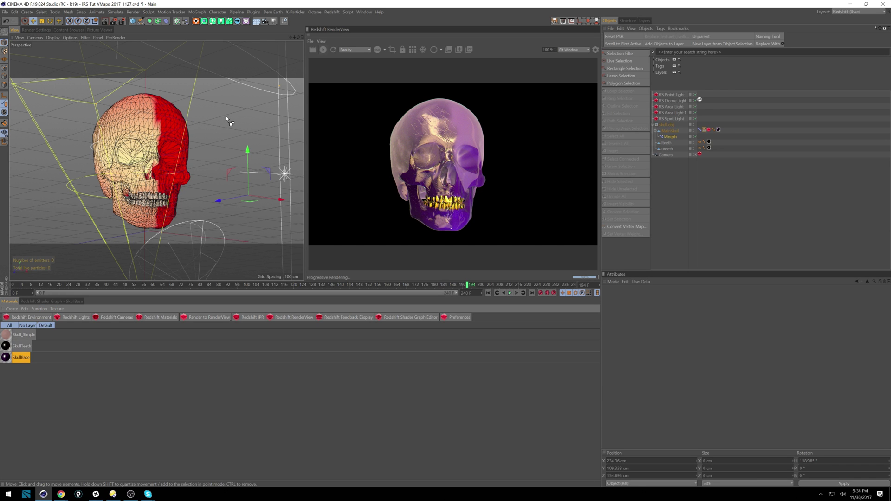
key("ctrl+F4")
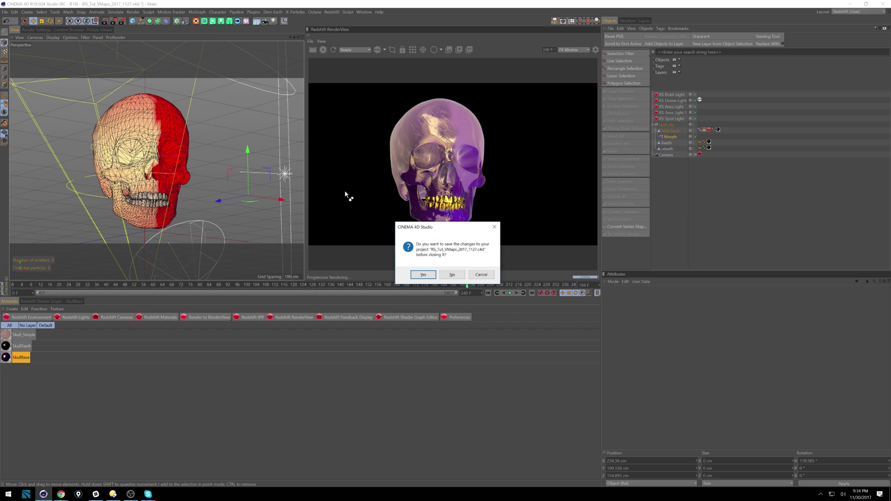
left_click(459, 275)
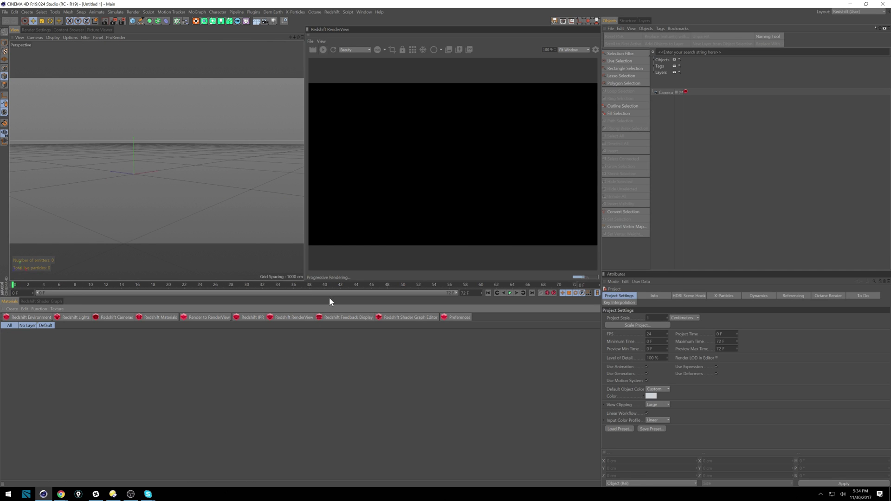
left_click_drag(329, 302, 319, 353)
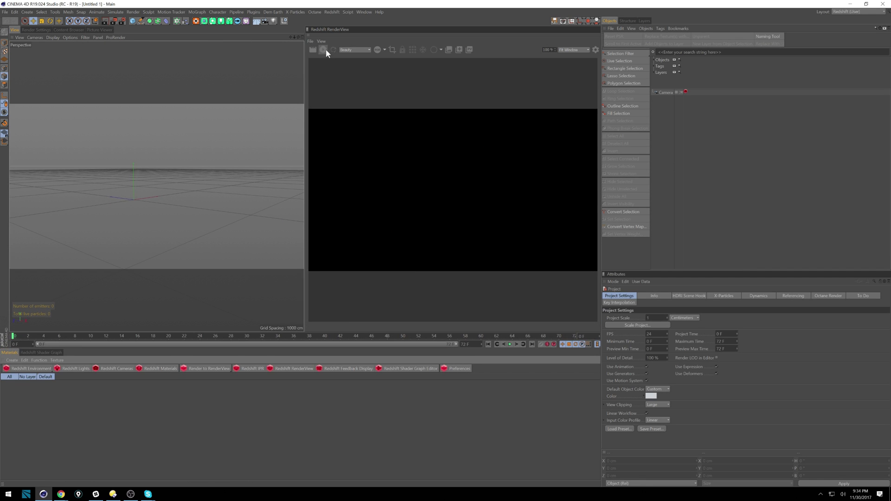
- Add a Cloner object to the empty scene
left_click_drag(157, 21, 122, 20)
left_click(158, 21)
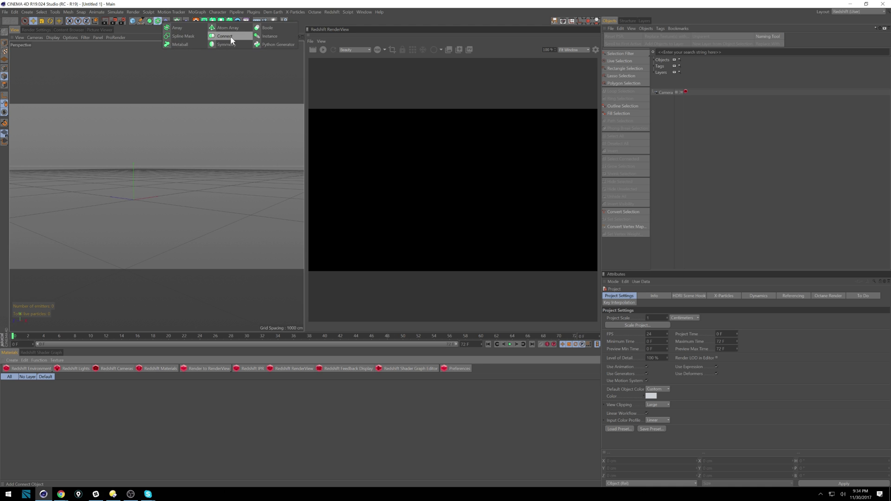
left_click(177, 21)
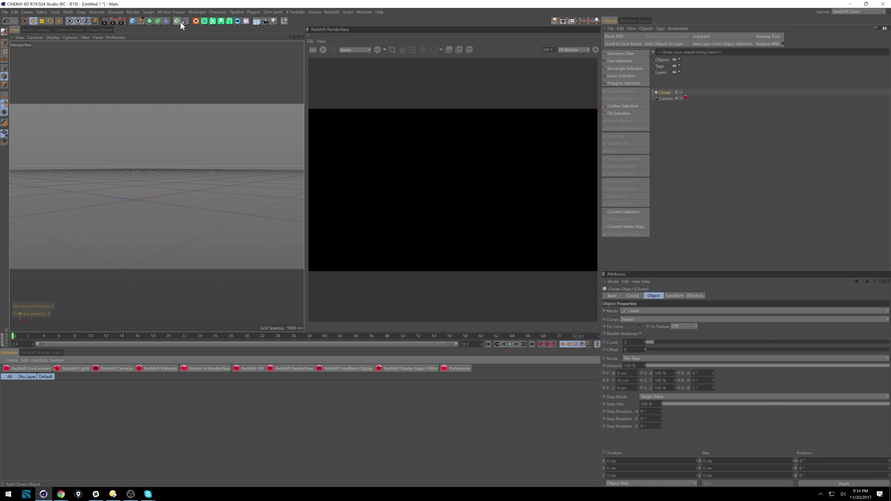
- Merge the Redshift proxy Tree_01.rs from the Proxies folder inside RS_Tut_Proxies into the scene
left_click(610, 28)
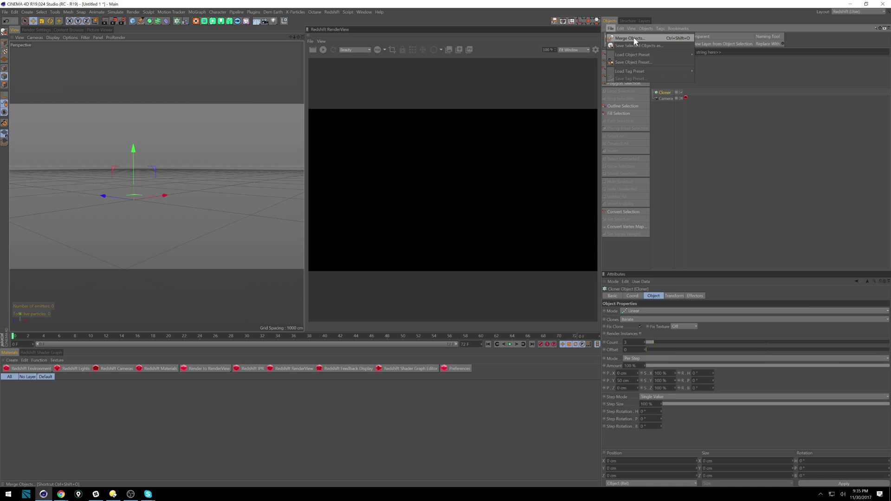
left_click(636, 38)
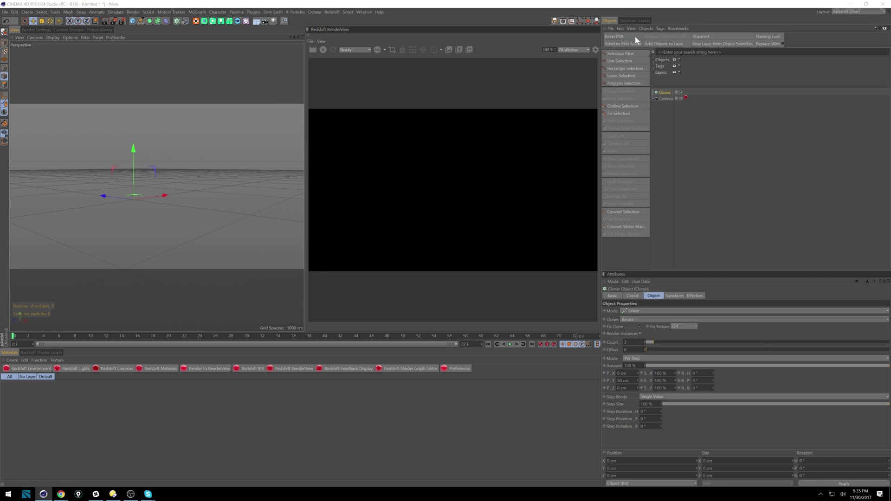
left_click(166, 16)
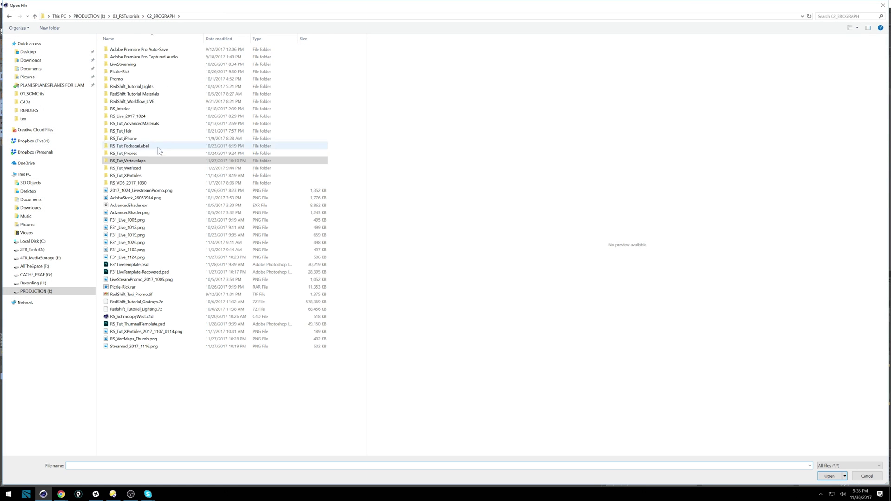
double_click(123, 154)
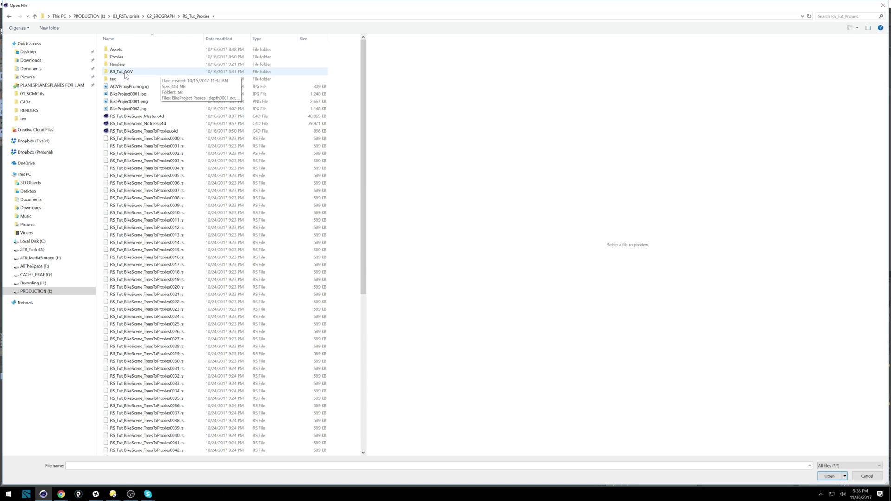
double_click(121, 57)
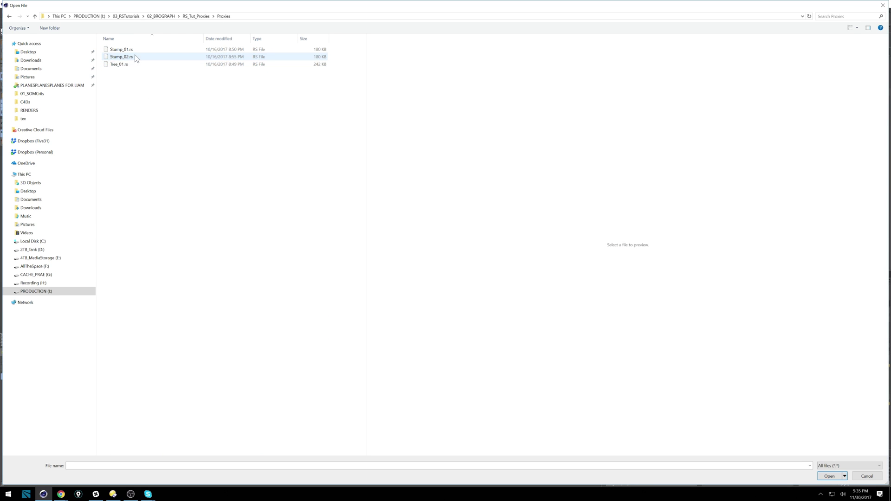
left_click(142, 64)
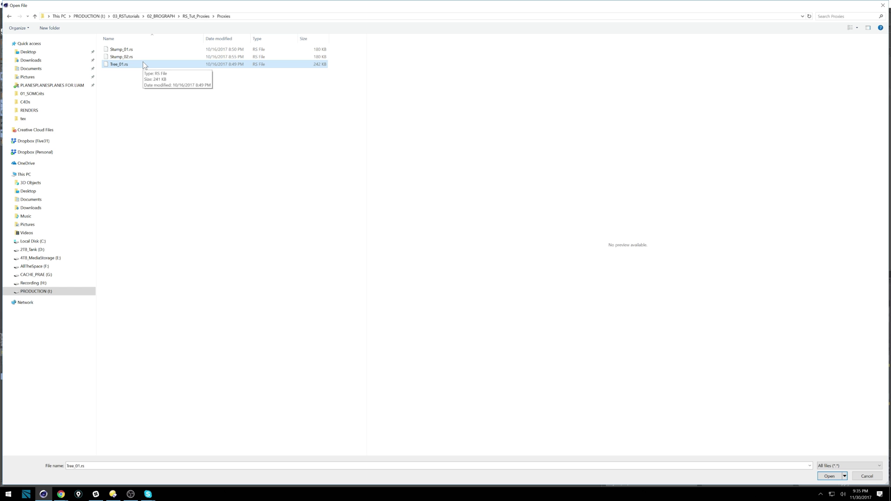
double_click(143, 65)
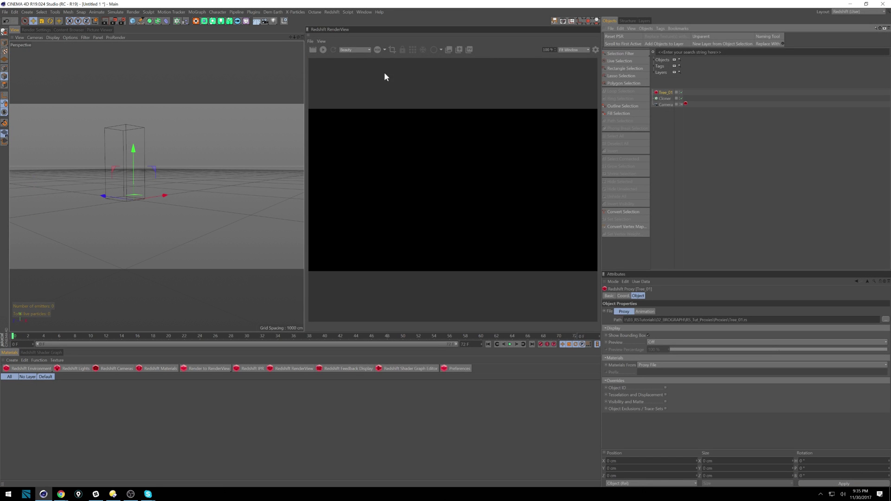
- Add a Redshift dome light, assign it the Mammoth Cave Entrance HDRI from the Road Trip pack, and show its general settings
left_click(83, 368)
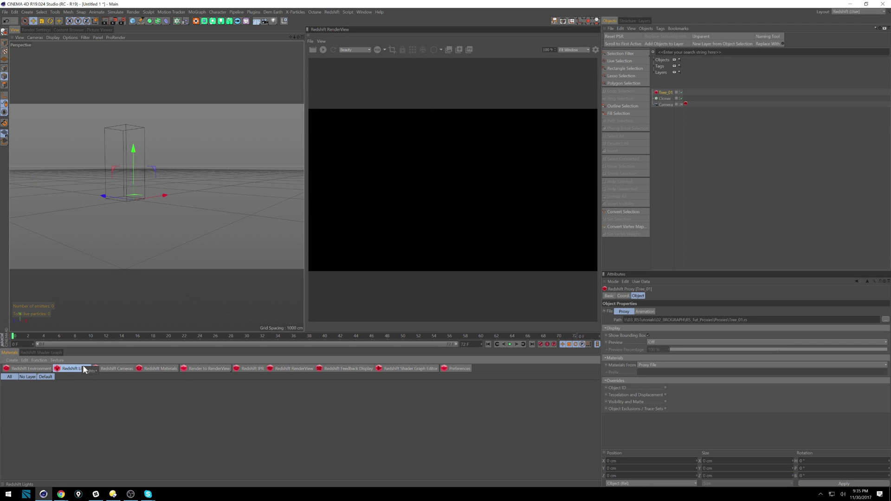
left_click(117, 401)
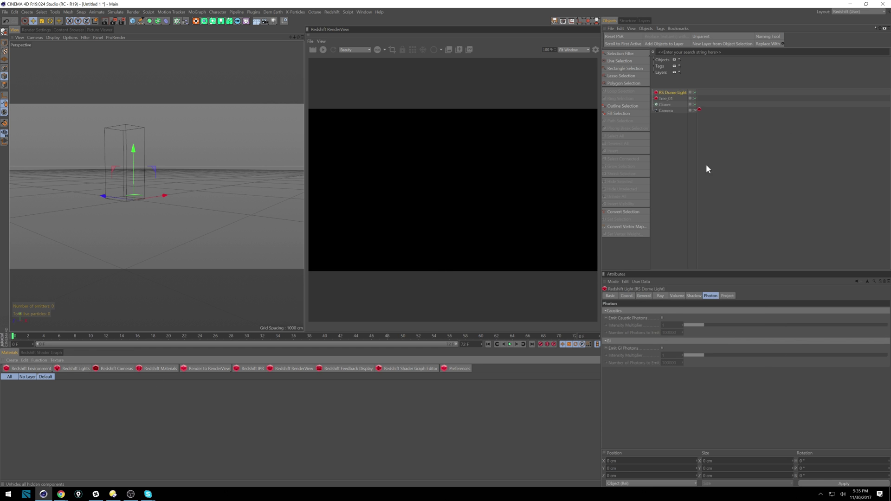
right_click(682, 94)
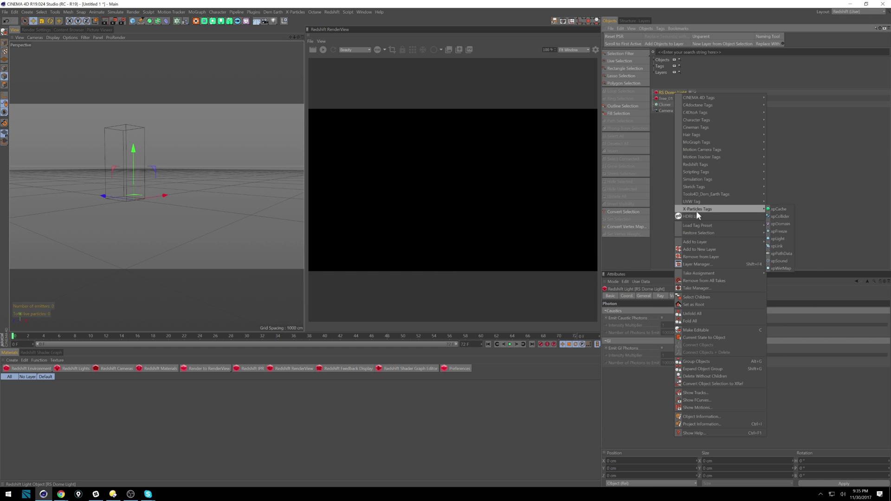
left_click(779, 207)
left_click(620, 313)
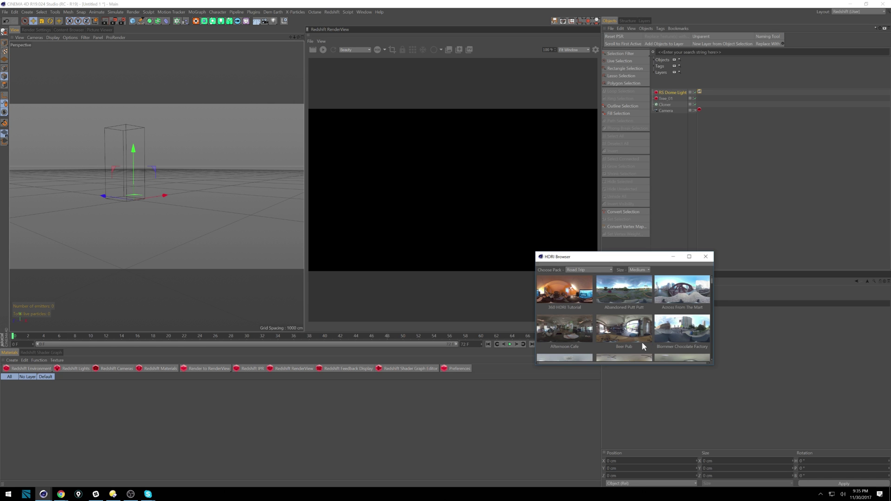
scroll(641, 341, "down", 1)
left_click_drag(712, 283, 710, 326)
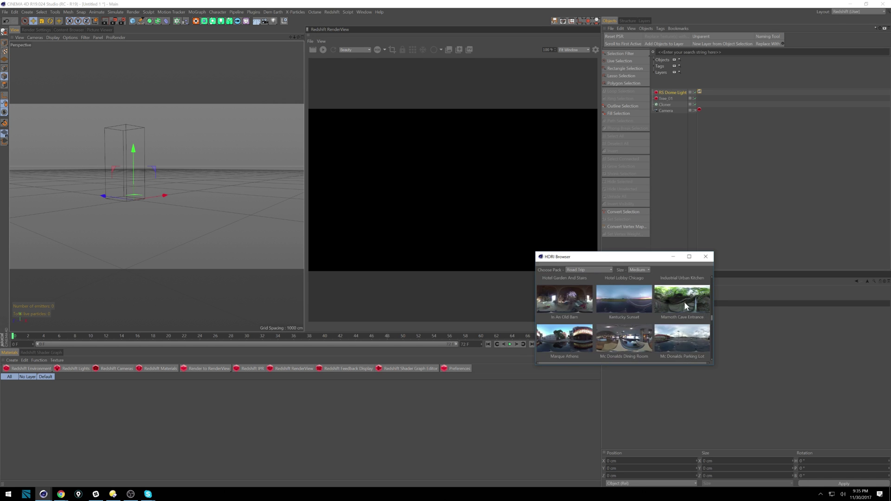
left_click(705, 256)
left_click(673, 93)
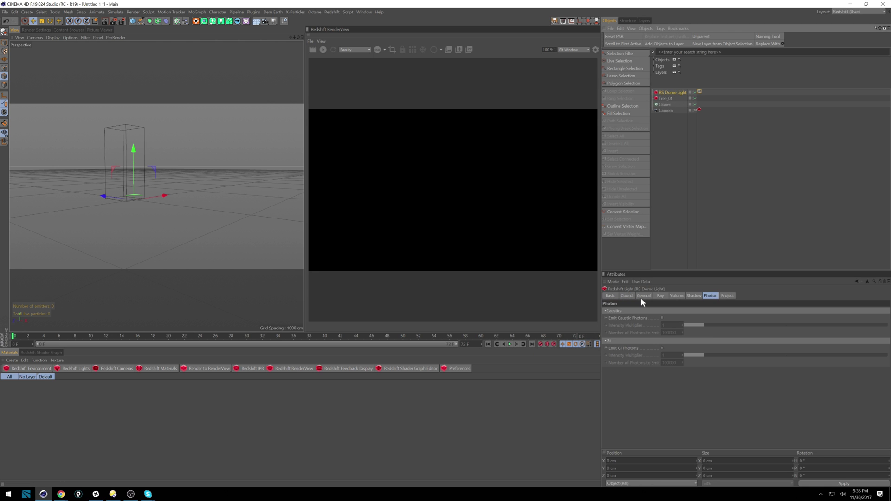
left_click(627, 296)
left_click(644, 296)
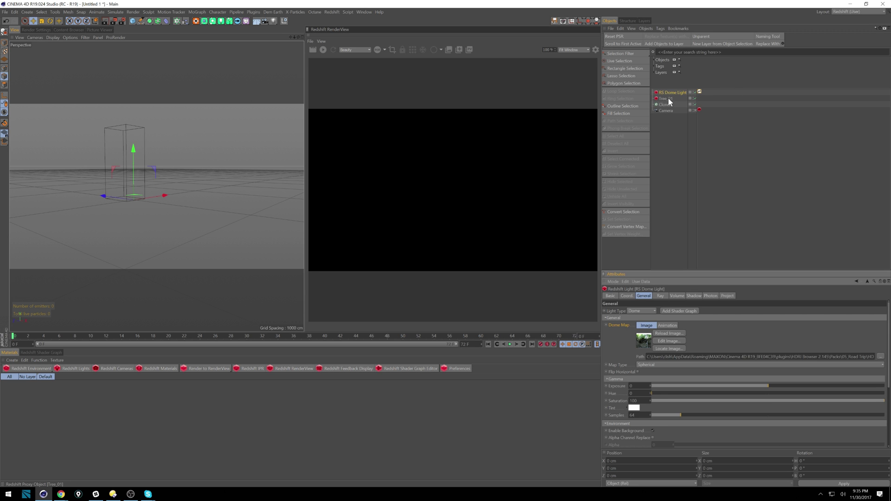
- Start the live Redshift render and inspect the Tree_01 proxy's bark and branches up close
left_click(323, 50)
left_click(666, 99)
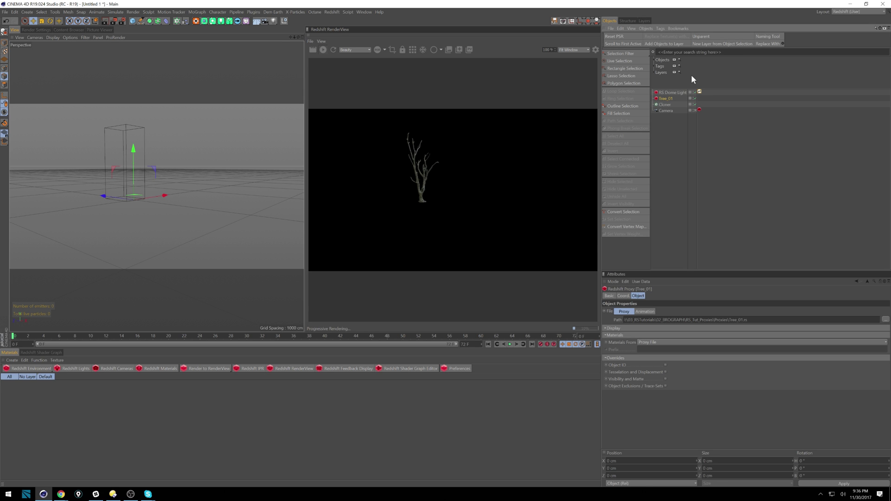
scroll(157, 178, "up", 5)
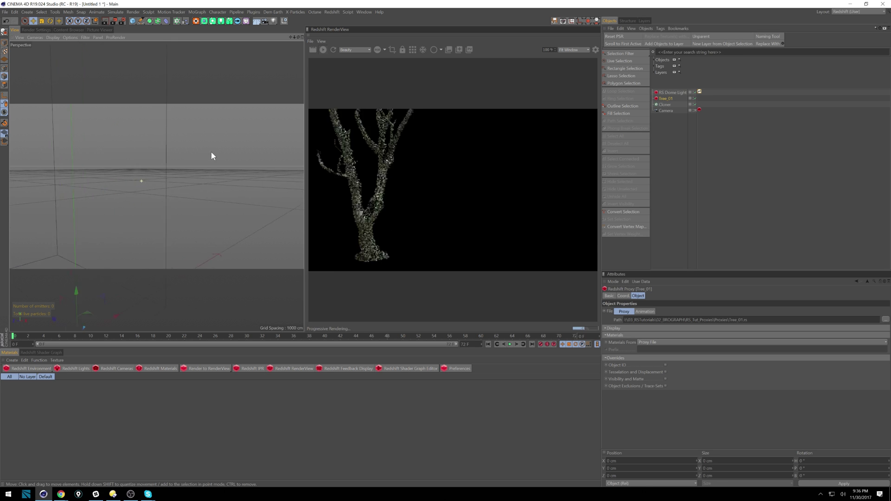
scroll(193, 167, "up", 6)
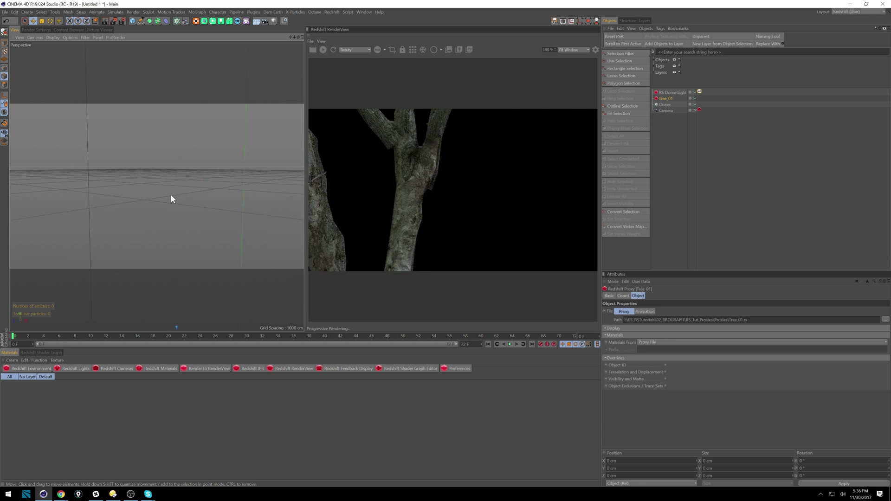
left_click_drag(138, 197, 142, 160, "alt")
- Make the Tree_01 proxy a child of the Cloner, try the Honeycomb Array mode, and set the Cloner's mode to Radial
left_click_drag(665, 98, 671, 105)
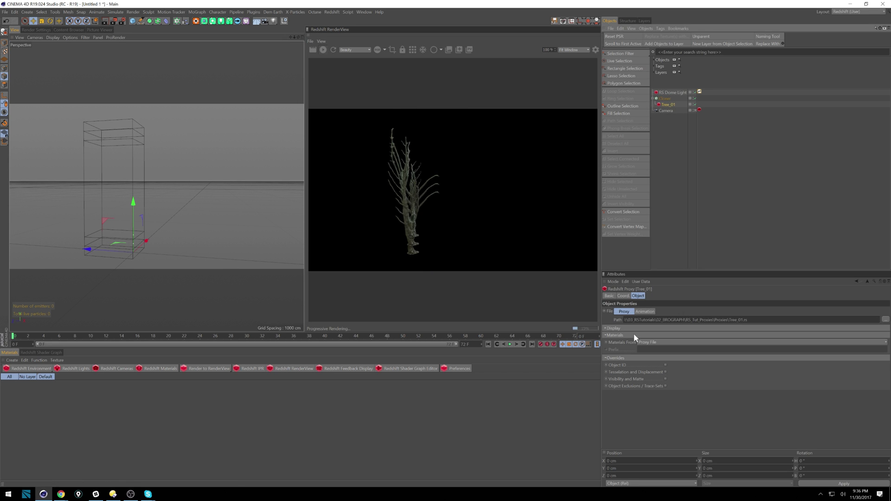
left_click(665, 98)
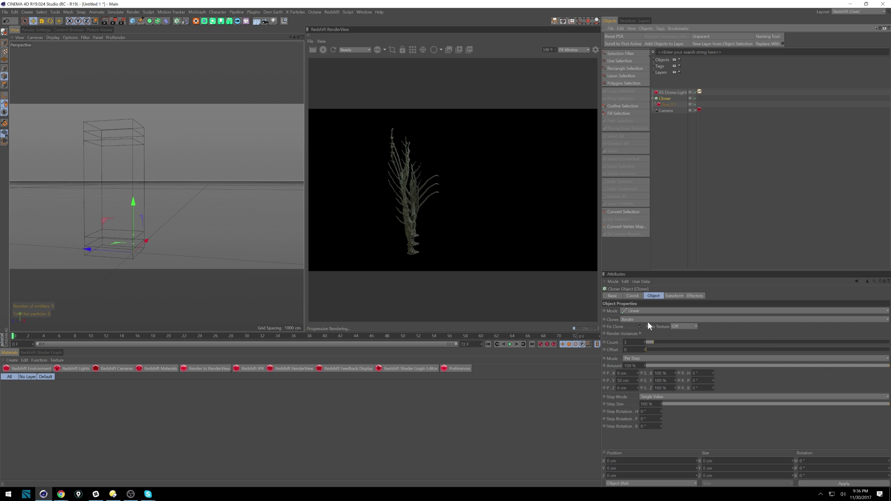
left_click(650, 310)
left_click(664, 347)
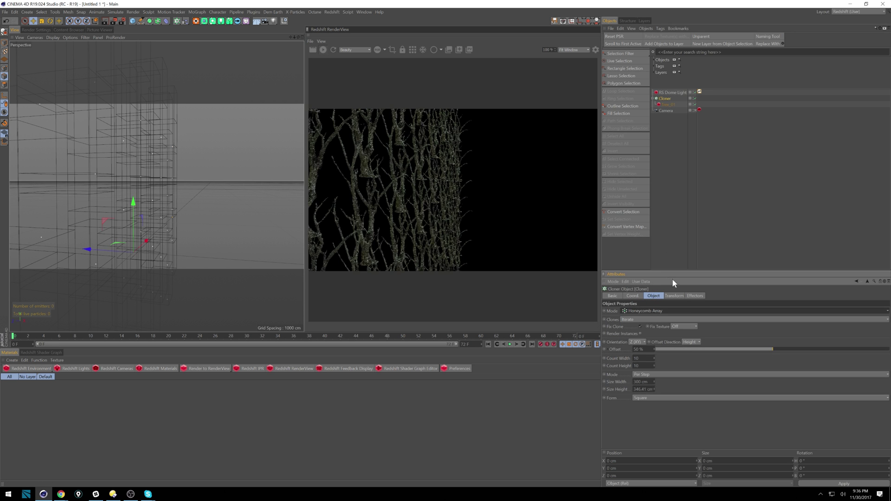
left_click(661, 312)
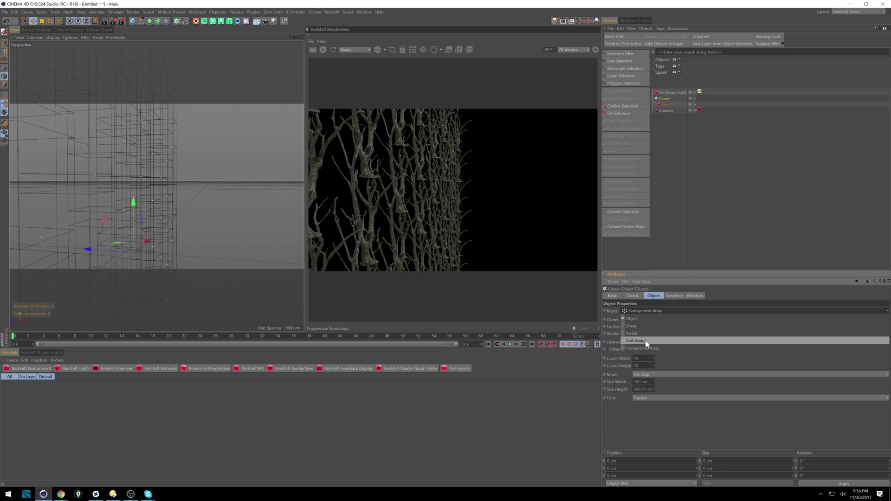
left_click(650, 334)
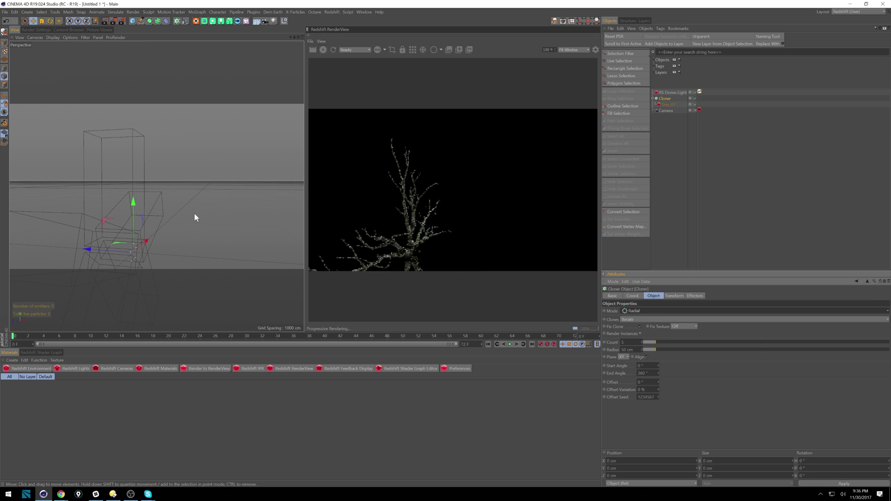
- Enable render instances on the Cloner, raise its count to 37, and widen its radius to about 2704 cm
right_click_drag(164, 187, 133, 202, "alt")
left_click_drag(149, 210, 170, 203, "alt")
right_click_drag(171, 201, 144, 183, "alt")
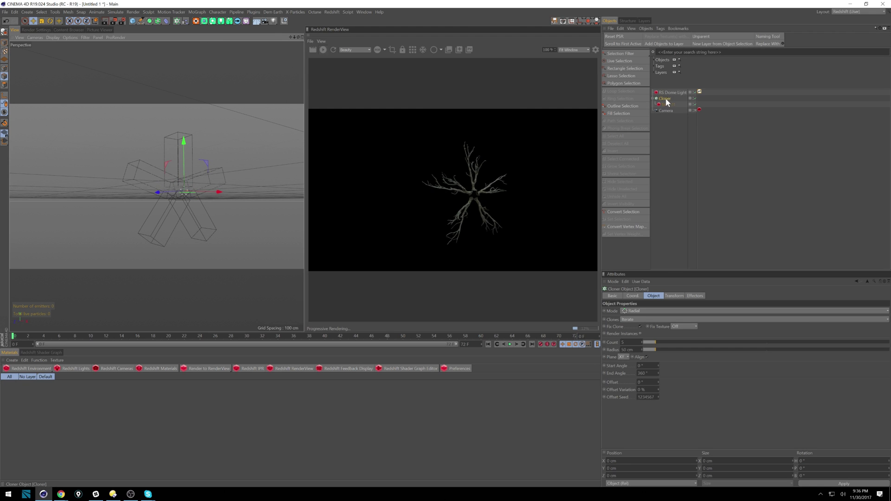
left_click(639, 334)
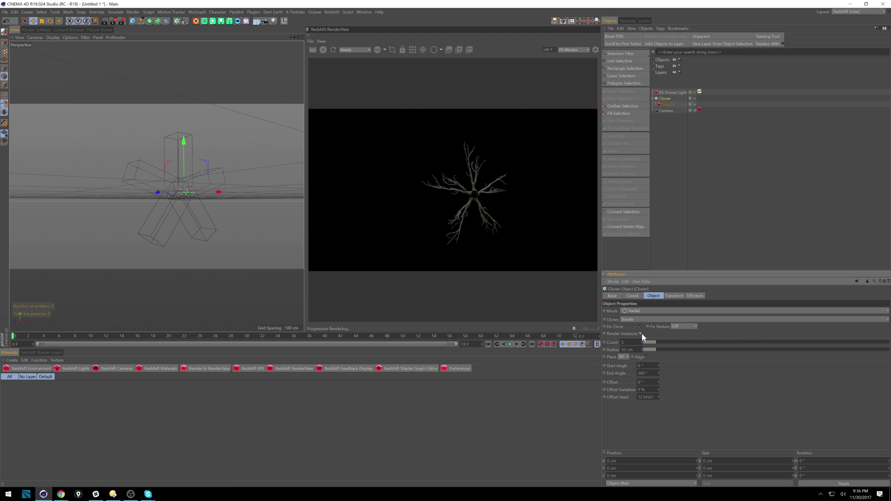
left_click_drag(674, 342, 872, 344)
scroll(163, 219, "down", 5)
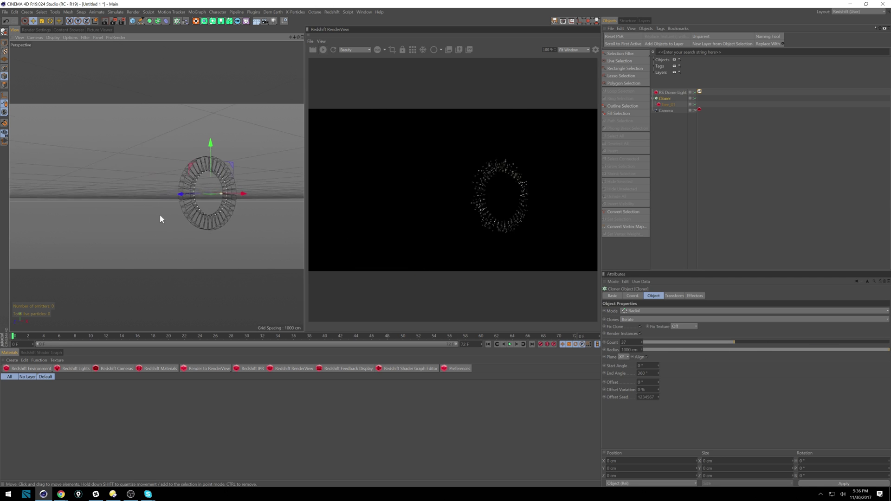
left_click_drag(642, 349, 684, 112)
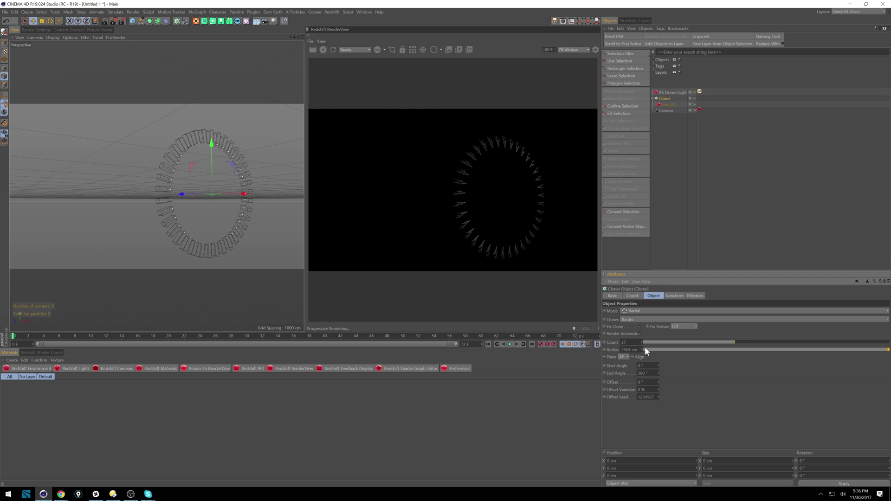
left_click_drag(641, 350, 667, 277)
scroll(181, 190, "down", 3)
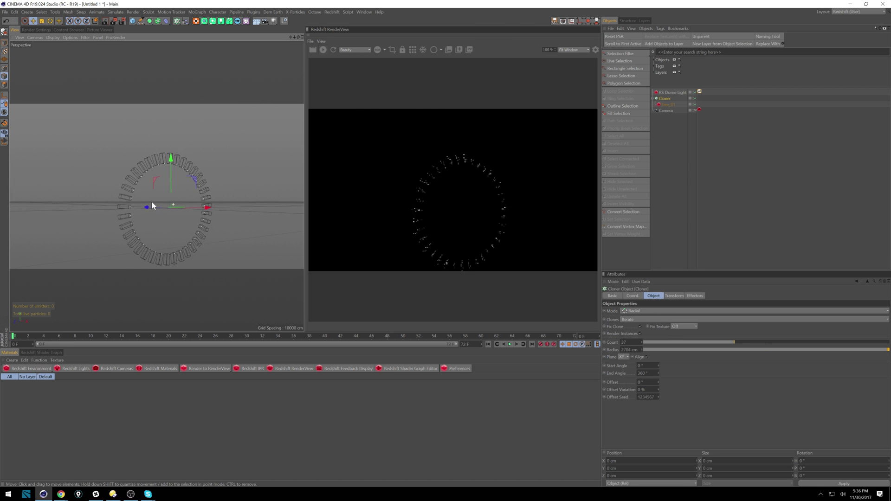
scroll(174, 191, "up", 5)
scroll(169, 189, "down", 4)
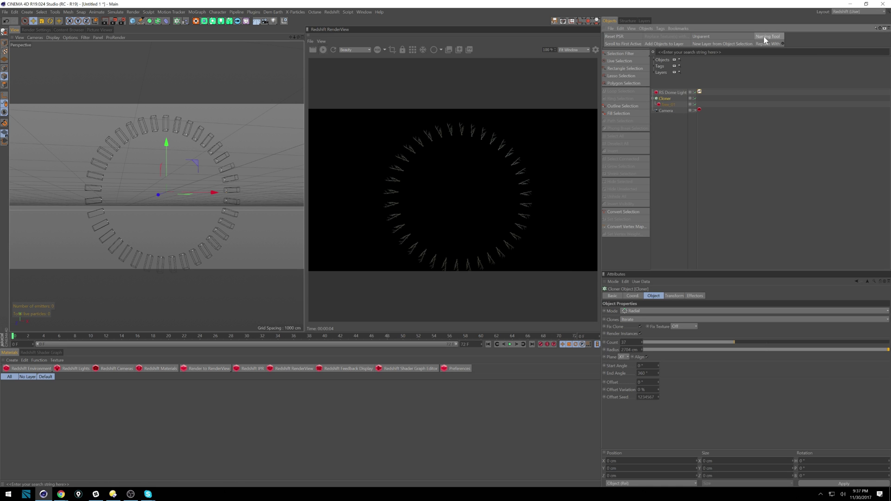
- Replace the Cloner and its tree proxy with an X-Particles system containing an emitter and a particle group
key("Delete")
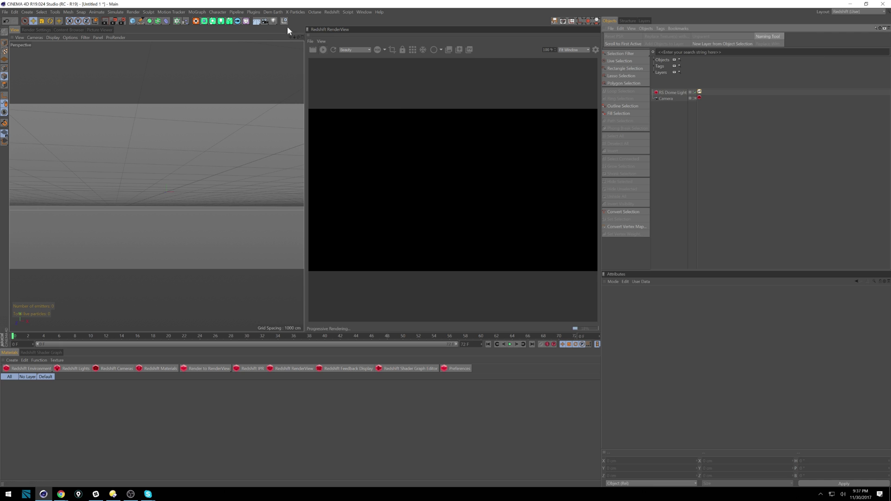
left_click(295, 12)
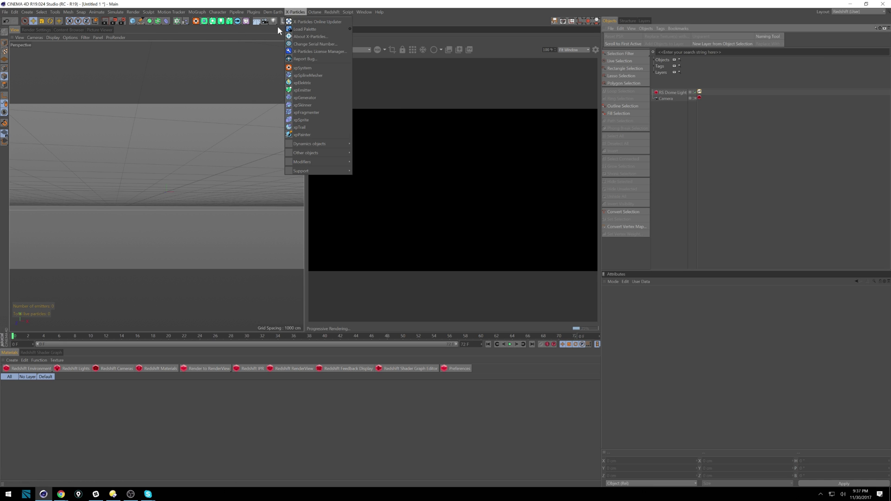
left_click(331, 68)
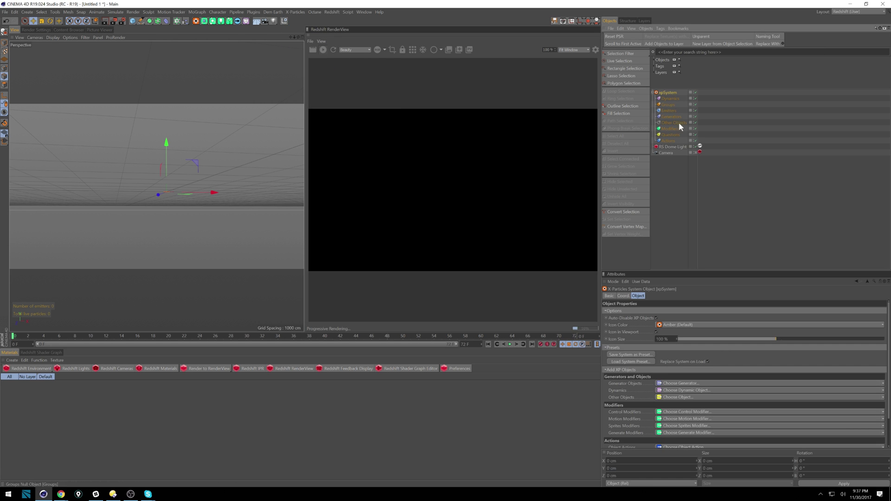
left_click(669, 111)
left_click(635, 326)
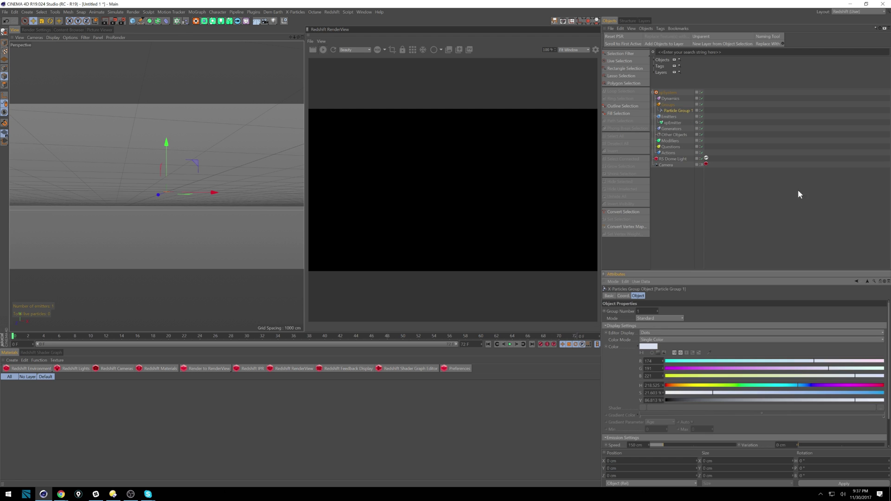
- Try adding a disc primitive and moving it out of the X-Particles system to the top of the object hierarchy
left_click(135, 21)
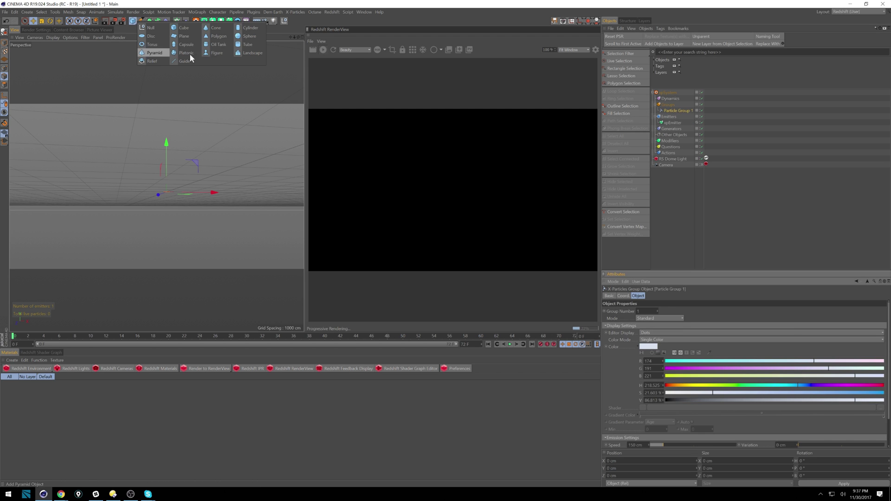
left_click(148, 37)
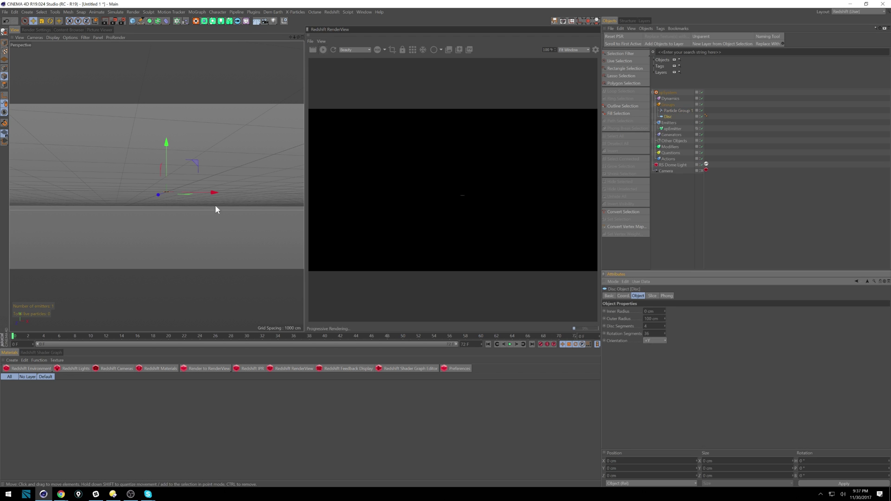
mouse_move(161, 197)
left_mouse_down("alt")
mouse_move(171, 190)
mouse_move(155, 179)
mouse_move(147, 195)
left_mouse_up("alt")
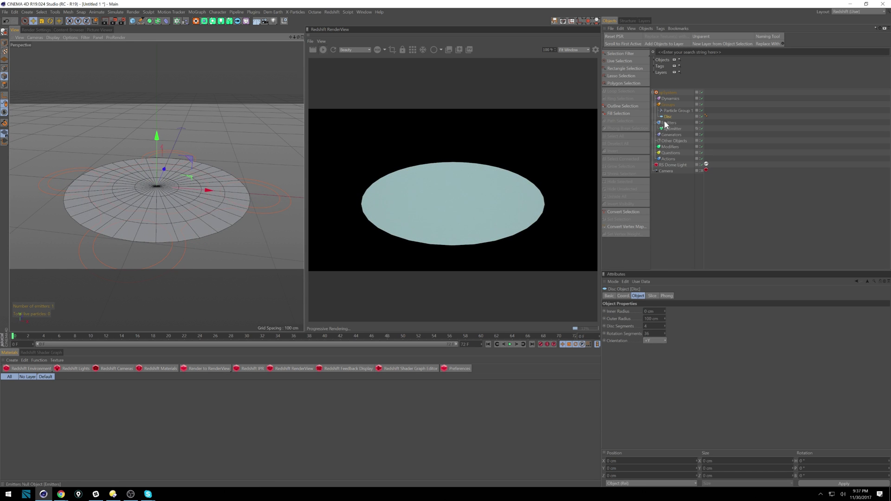
left_click_drag(669, 116, 667, 91)
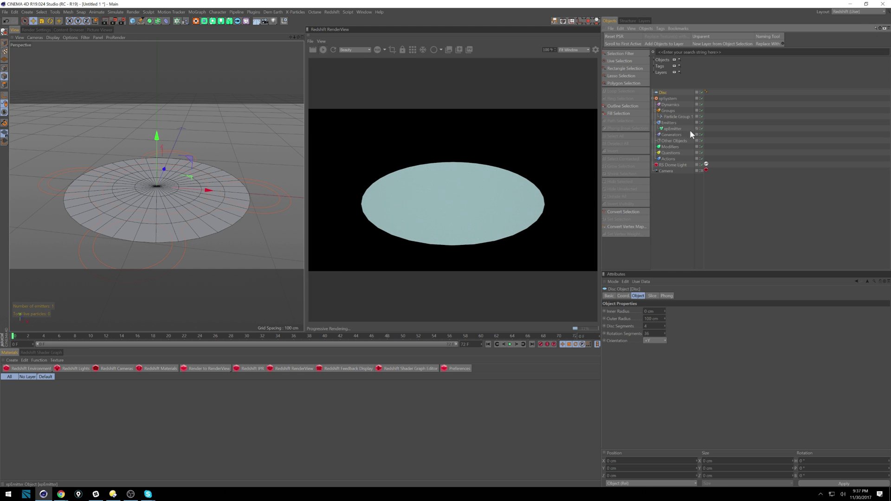
- Try setting the X-Particles emitter's emission mode to Shot
left_click(688, 129)
left_click(702, 296)
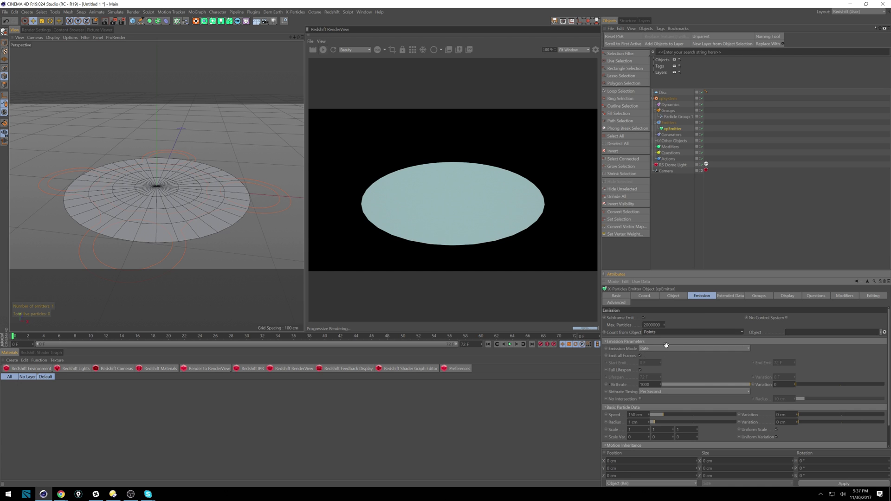
left_click(667, 350)
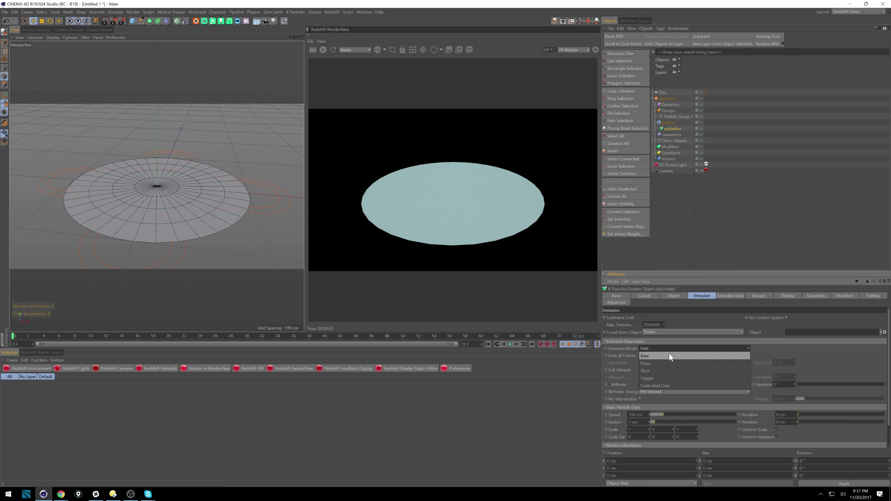
left_click(668, 370)
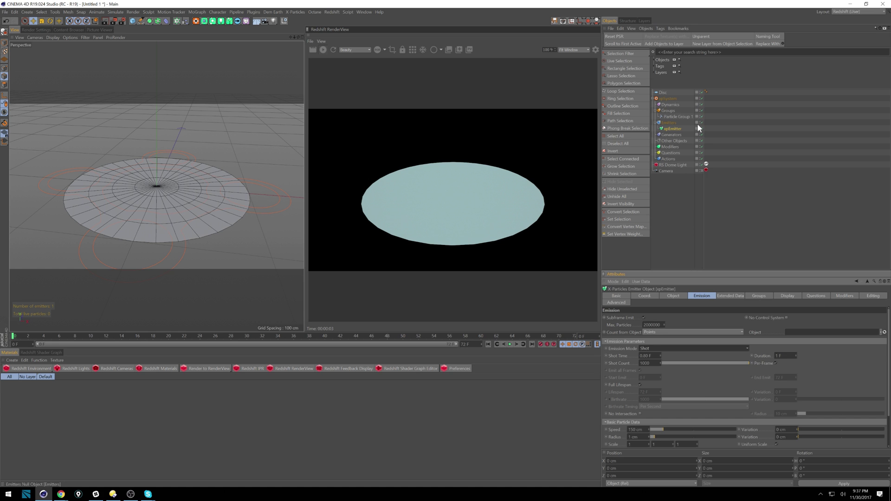
- Undo the disc, X-Particles system and Cloner parenting until the Tree_01 proxy is back outside the Cloner, and remove the Cloner
left_click(686, 186)
key("ctrl+z")
key("ctrl+z")
key("ctrl+z")
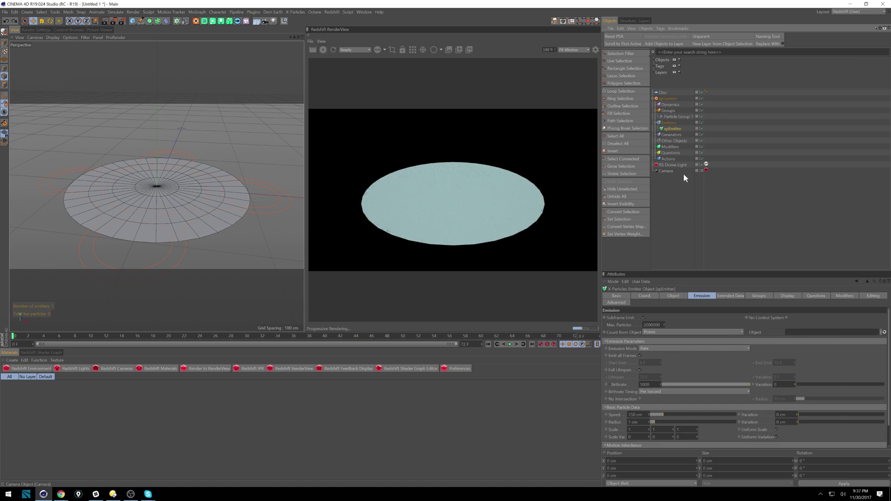
key("ctrl+z")
key("ctrl+z")
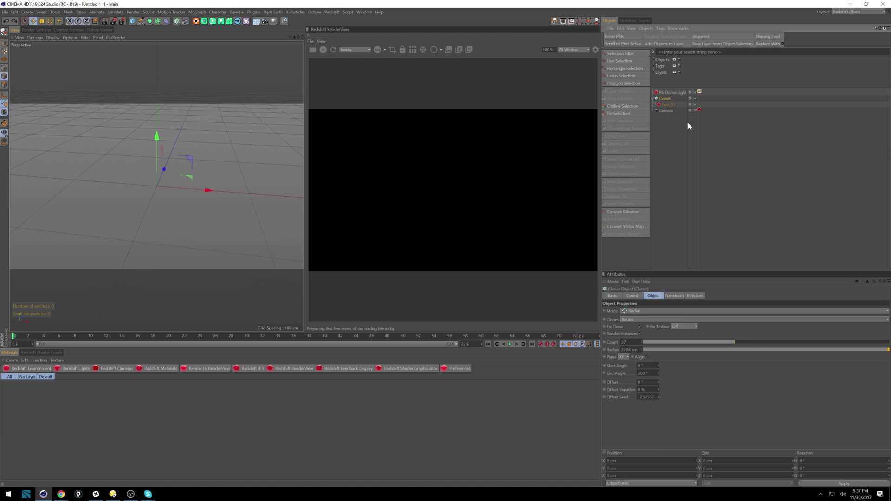
key("ctrl+z")
key("ctrl+z")
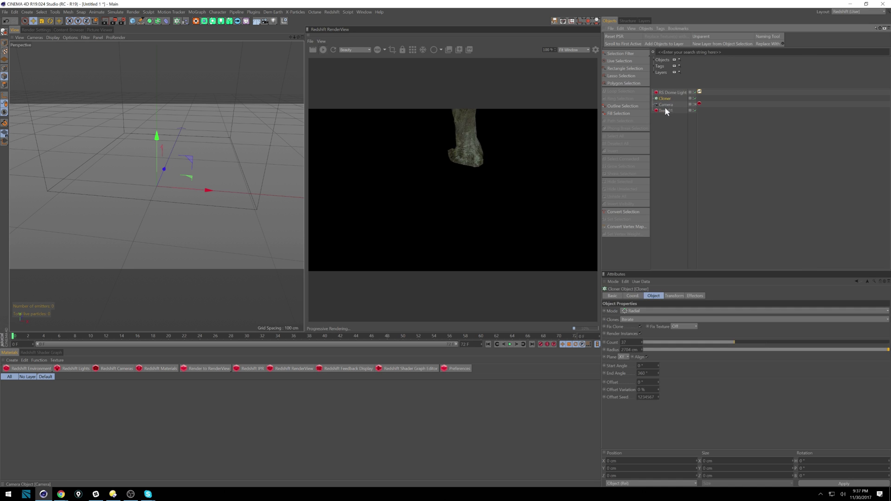
- Add a disc primitive to the scene as a ground surface beneath the Tree_01 proxy
left_click(312, 11)
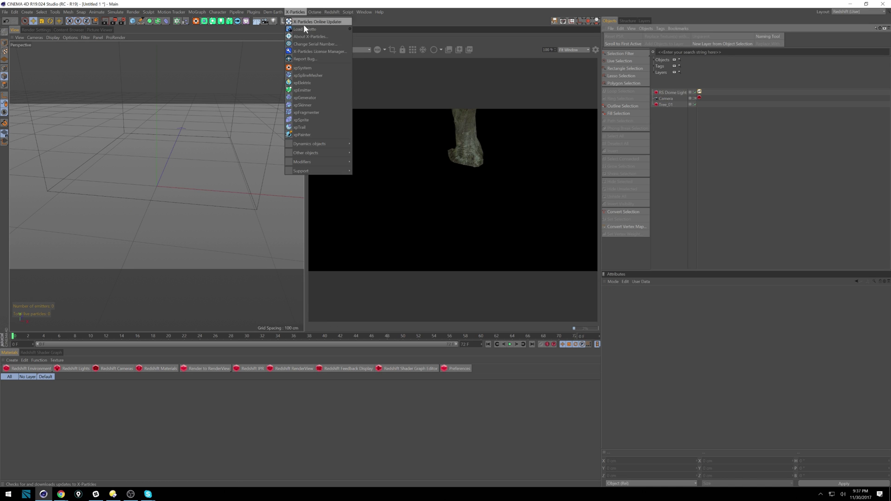
left_click(132, 21)
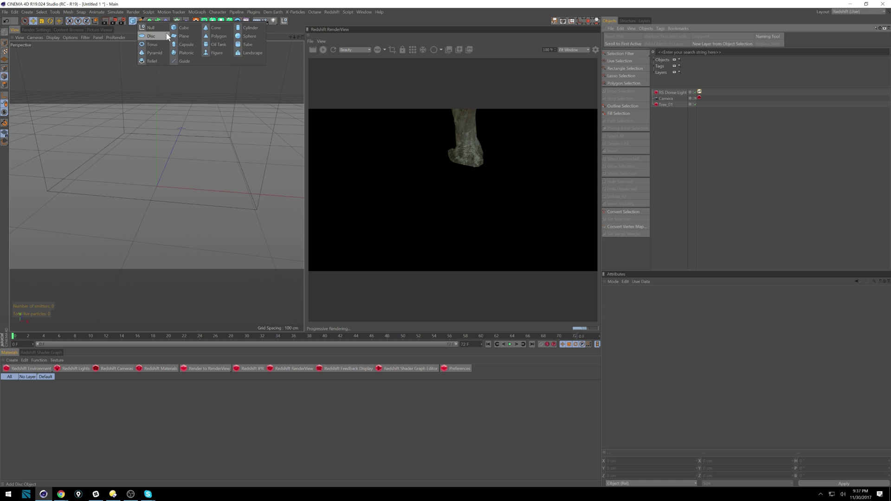
left_click(152, 36)
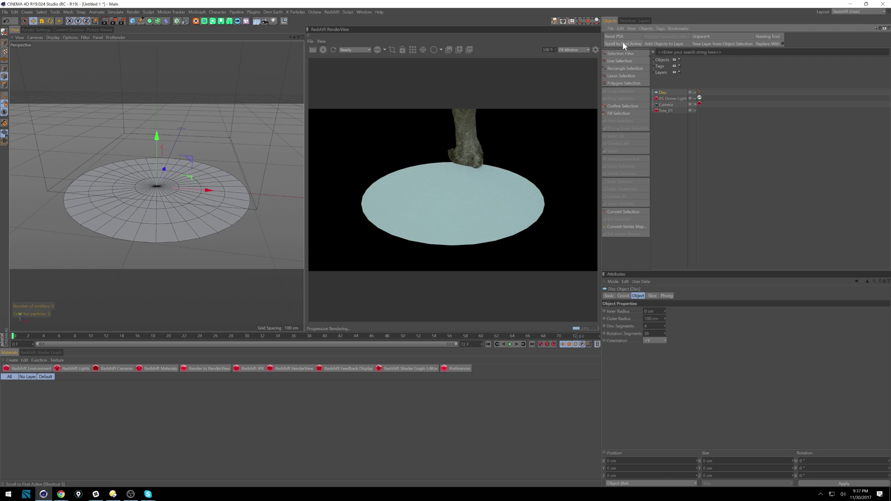
- Create a new X-Particles system and add an emitter with a particle group to it
left_click(295, 12)
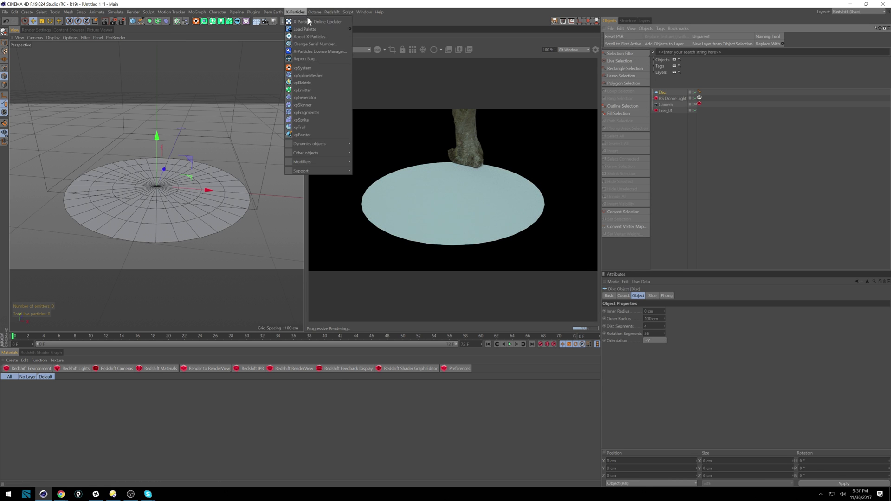
left_click(311, 67)
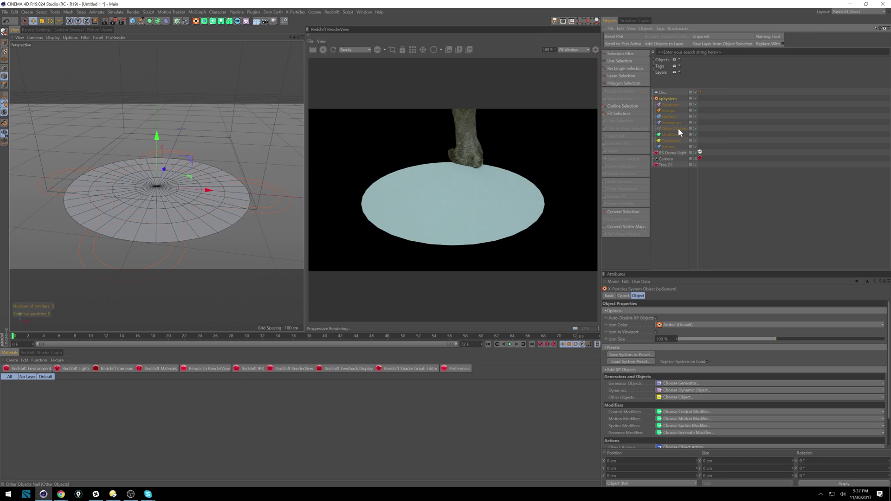
left_click(670, 116)
left_click(632, 327)
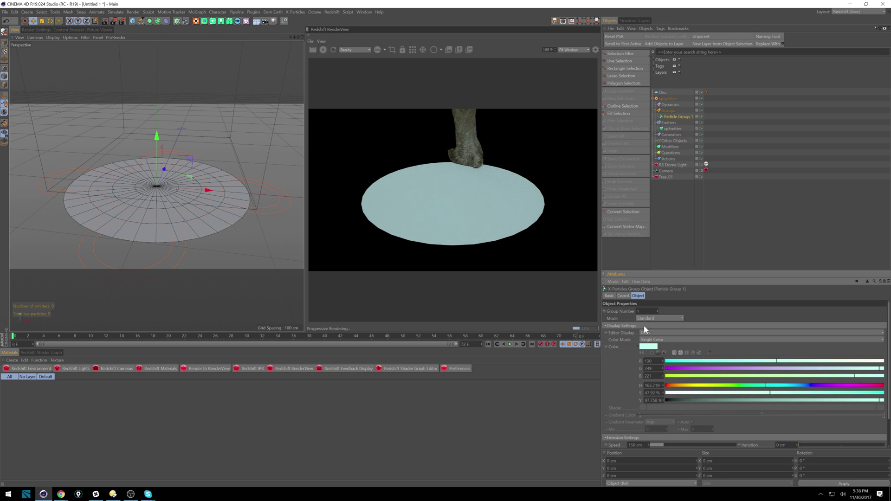
- Set the emitter's shape to Object and assign the Disc as its source object
left_click(671, 129)
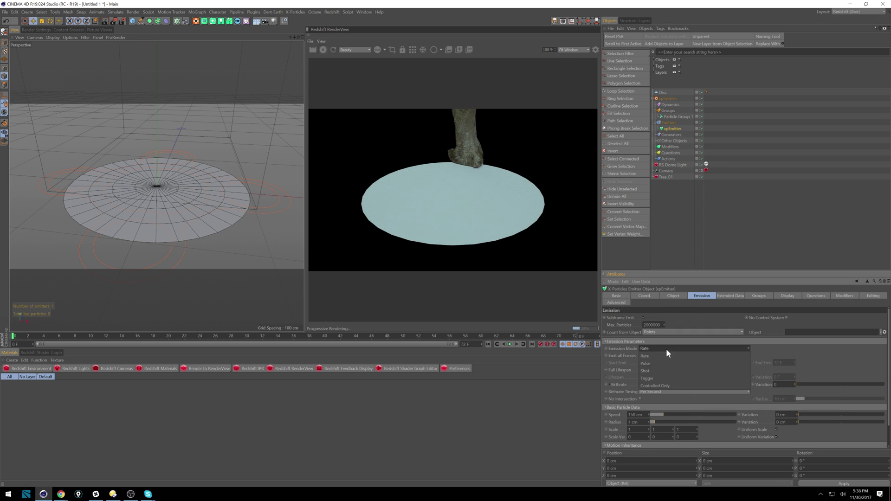
left_click(674, 296)
left_click(663, 325)
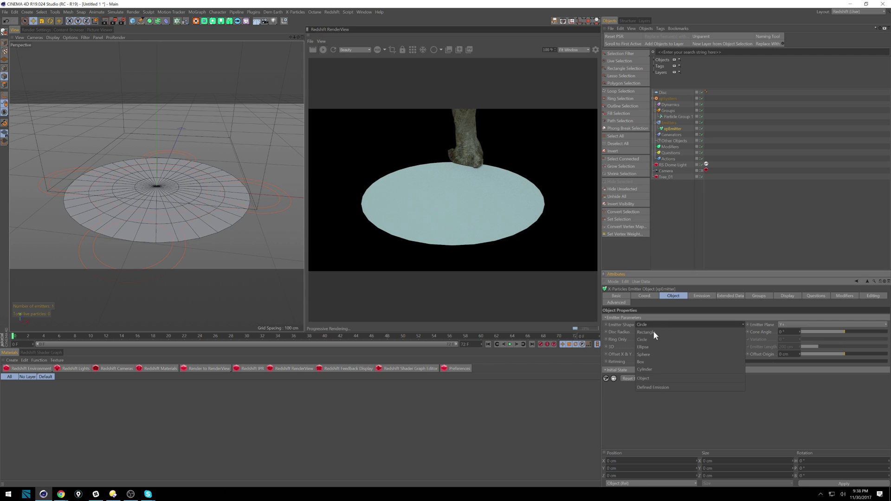
left_click(650, 379)
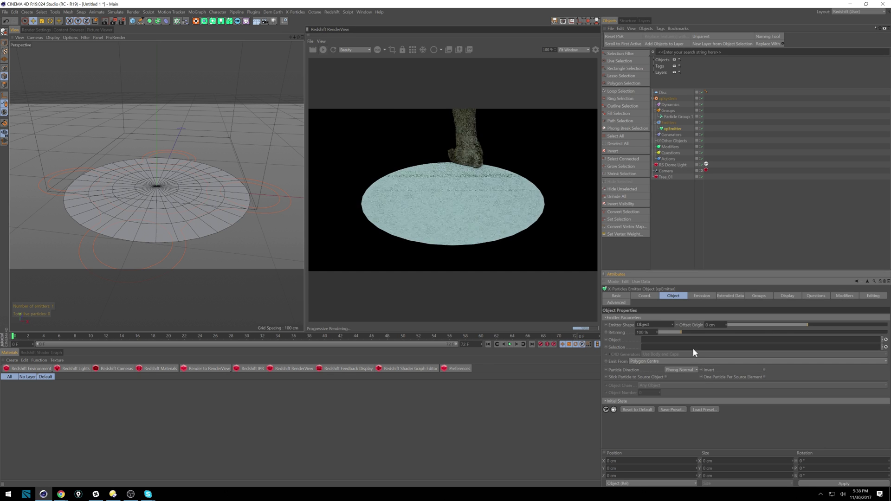
left_click_drag(662, 93, 652, 345)
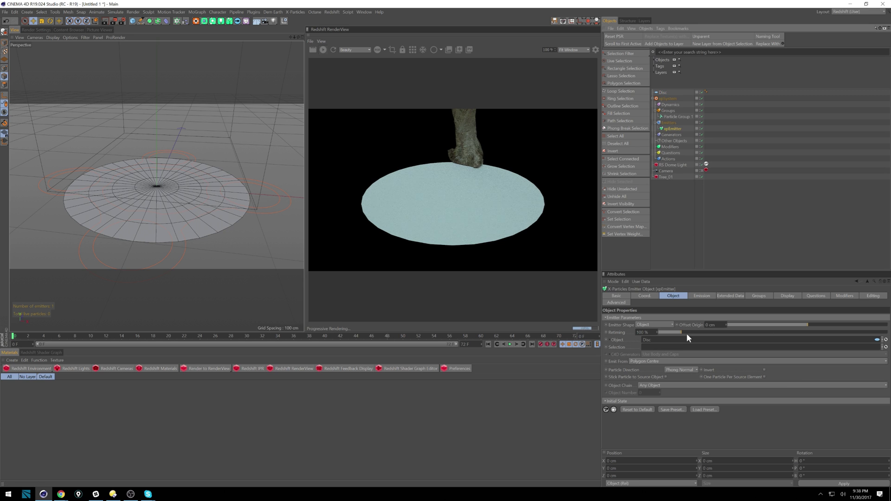
- Play the simulation to check how particles emit from the disc, and return to the first frame
scroll(198, 158, "down", 3)
middle_click_drag(204, 166, 166, 193, "alt")
left_click_drag(166, 193, 199, 195, "alt")
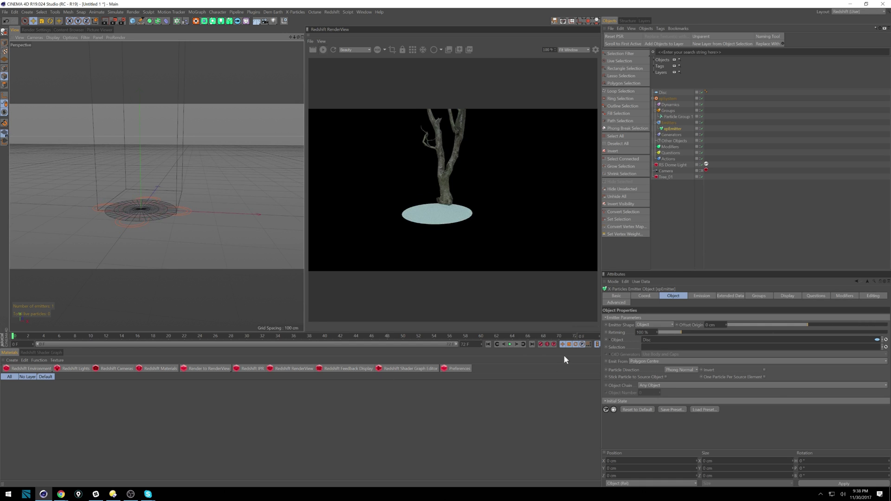
left_click(510, 344)
left_click(510, 344)
left_click(488, 344)
- Enable Stick Particle to Source Object on the emitter and replay the simulation to check the particles on the disc
left_click(647, 361)
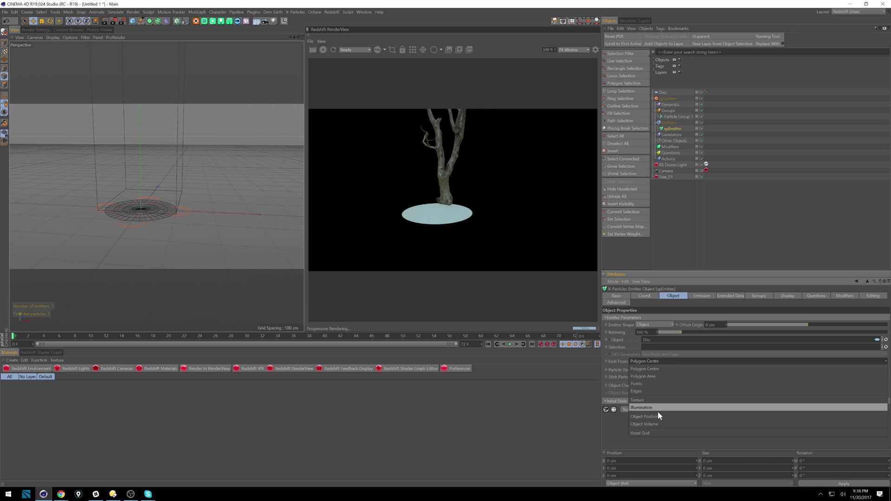
left_click(629, 415)
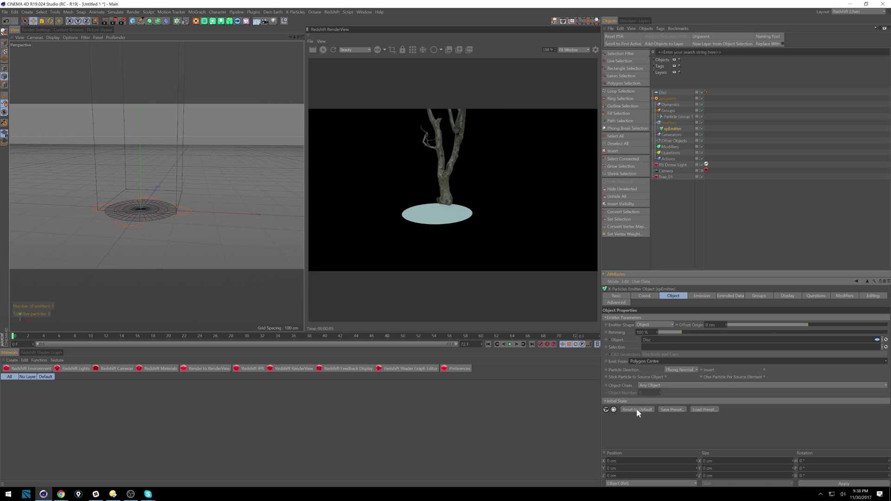
left_click(667, 376)
left_click(510, 344)
scroll(180, 208, "up", 3)
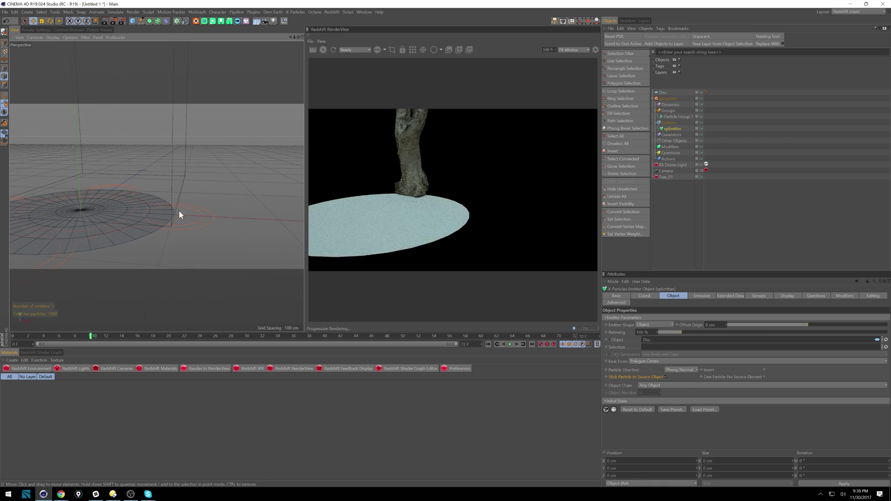
scroll(195, 214, "down", 5)
left_click(665, 361)
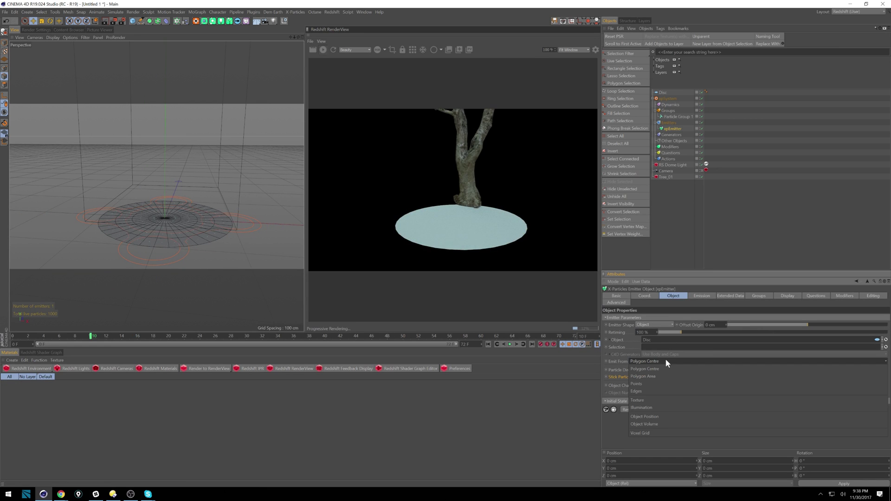
left_click(665, 361)
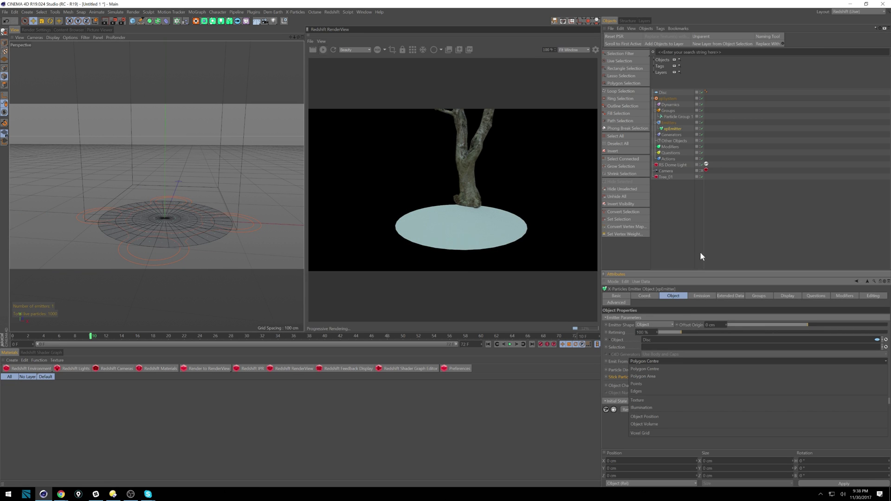
- Add an xpTurbulence motion modifier to the X-Particles system and replay the simulation from the start
left_click(671, 134)
left_click(670, 147)
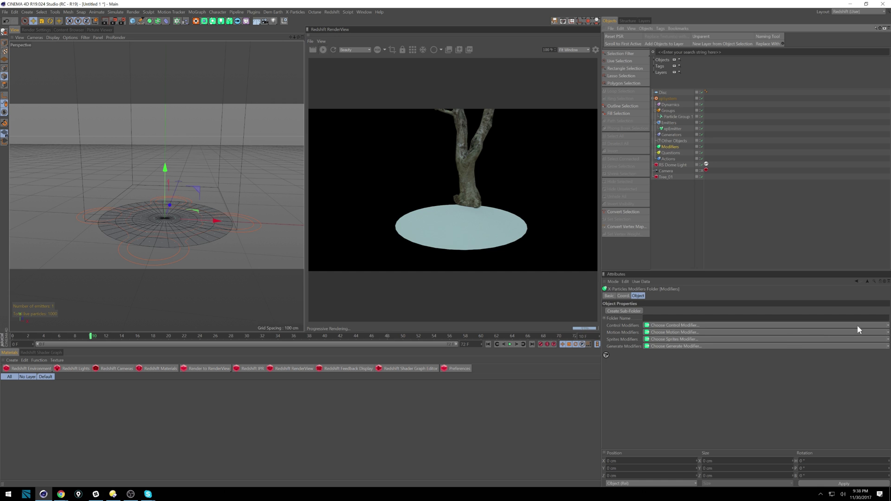
left_click(887, 326)
left_click(888, 327)
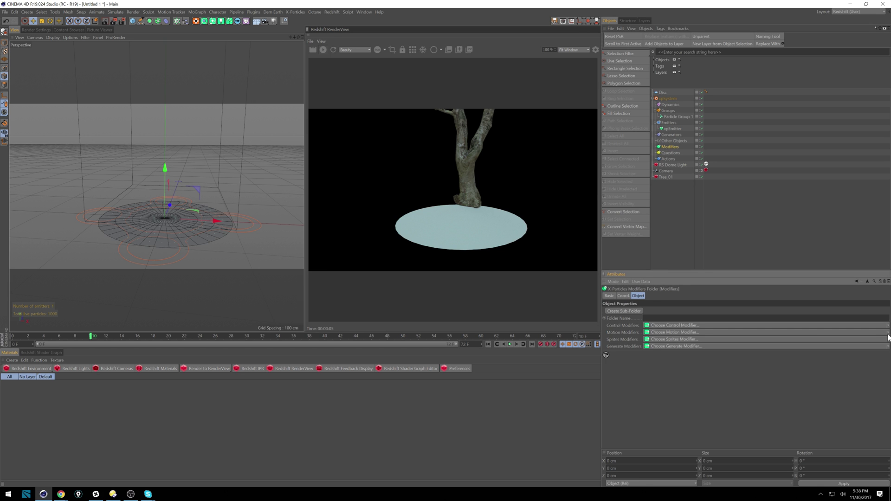
left_click(887, 333)
left_click(675, 327)
left_click(488, 344)
left_click(510, 344)
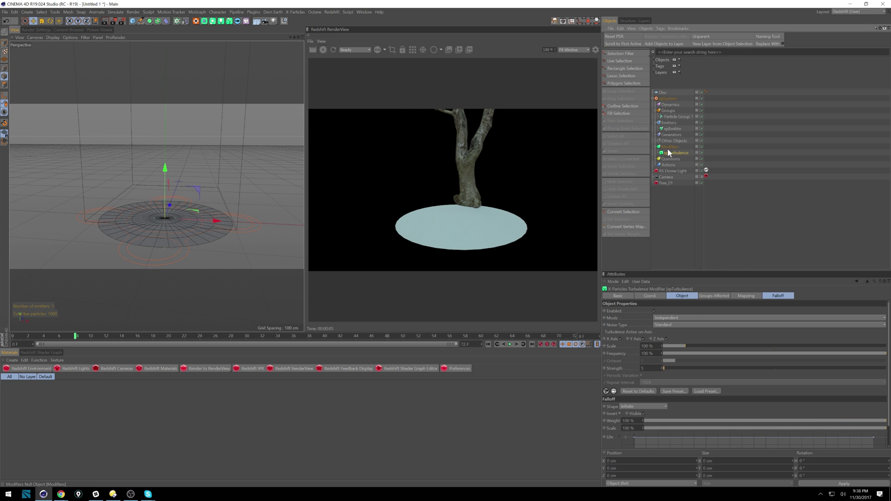
- Try emitting the particles from the disc's Points and replay the simulation to inspect their distribution
left_click(673, 128)
left_click(655, 360)
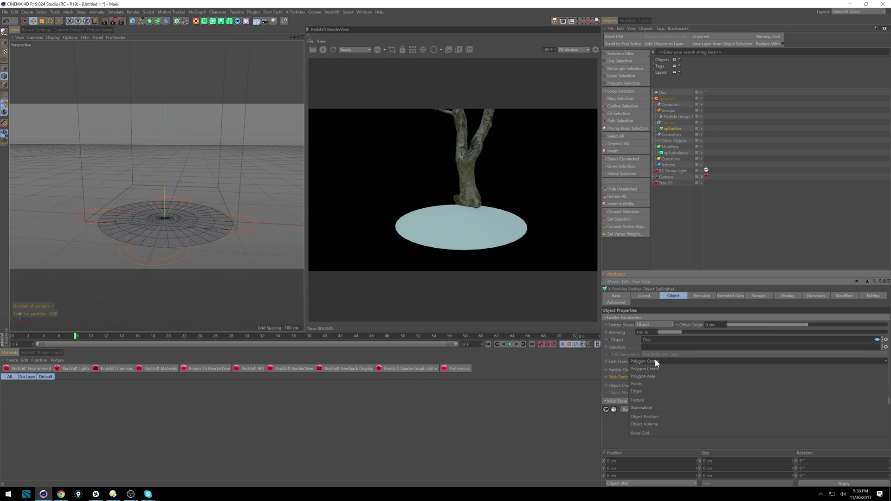
left_click(655, 384)
left_click(488, 344)
left_click(508, 345)
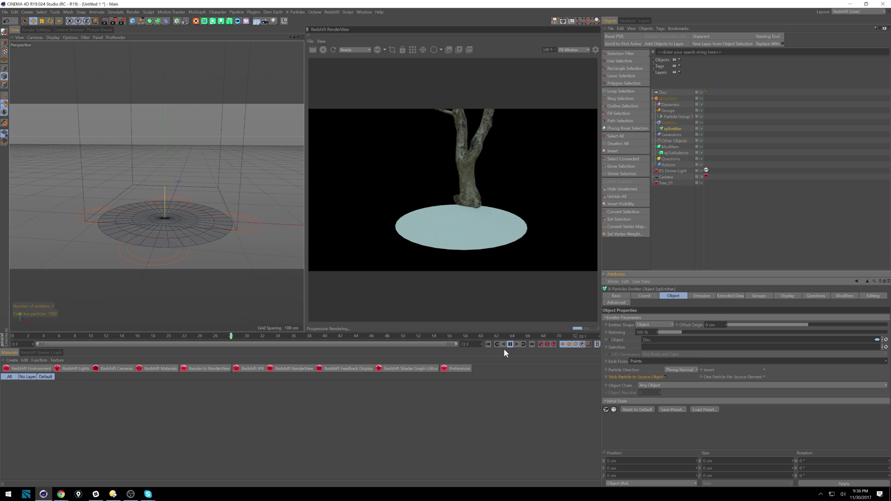
left_click(509, 344)
scroll(187, 215, "up", 5)
scroll(185, 222, "down", 5)
scroll(180, 226, "up", 2)
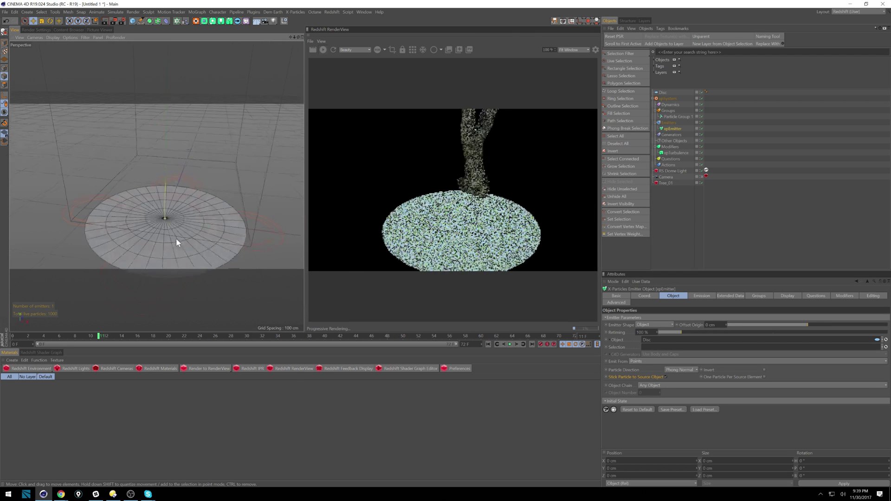
left_click_drag(177, 243, 187, 221, "alt")
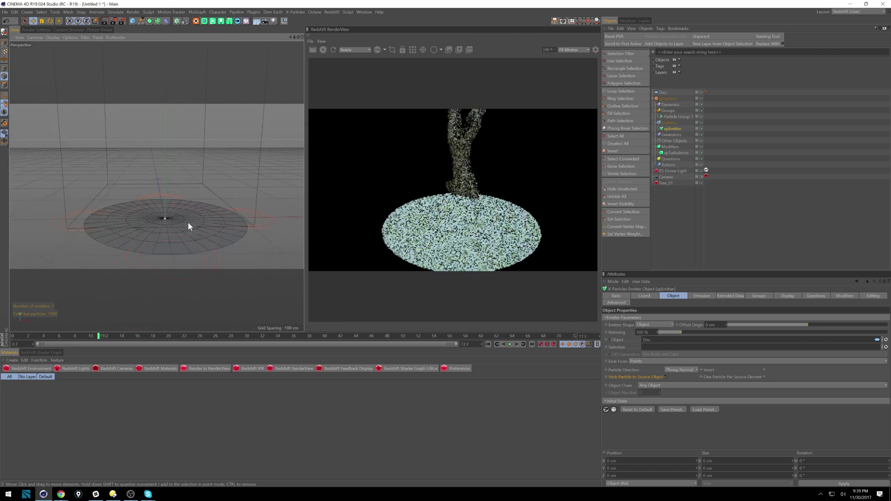
- Set the emitter's Emit From option to Polygon Area and restart the simulation from the first frame
left_click(649, 361)
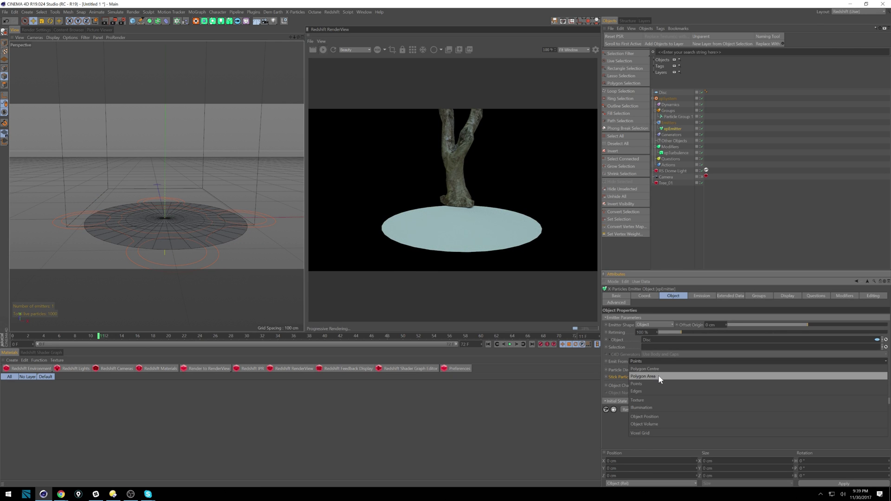
left_click(659, 377)
left_click(488, 344)
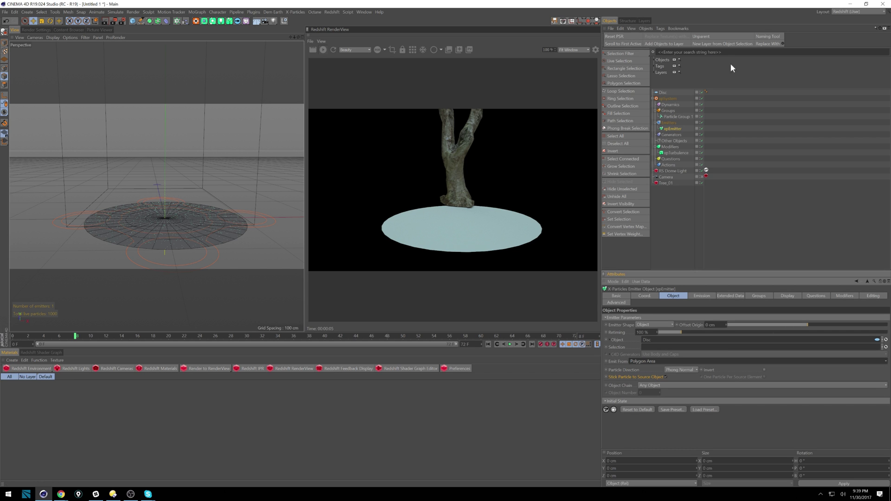
- Add a Redshift Object tag to the xpEmitter and set its Particles mode to Sphere Instances
right_click(673, 129)
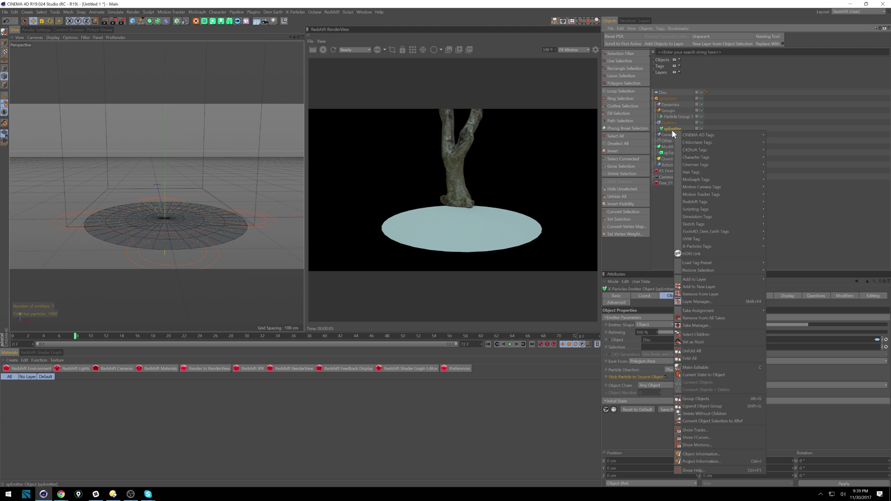
mouse_move(744, 208)
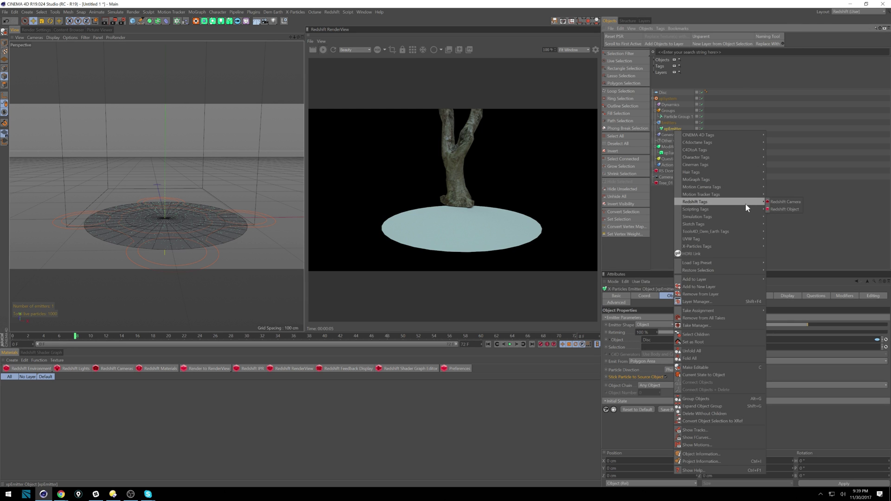
left_click(784, 209)
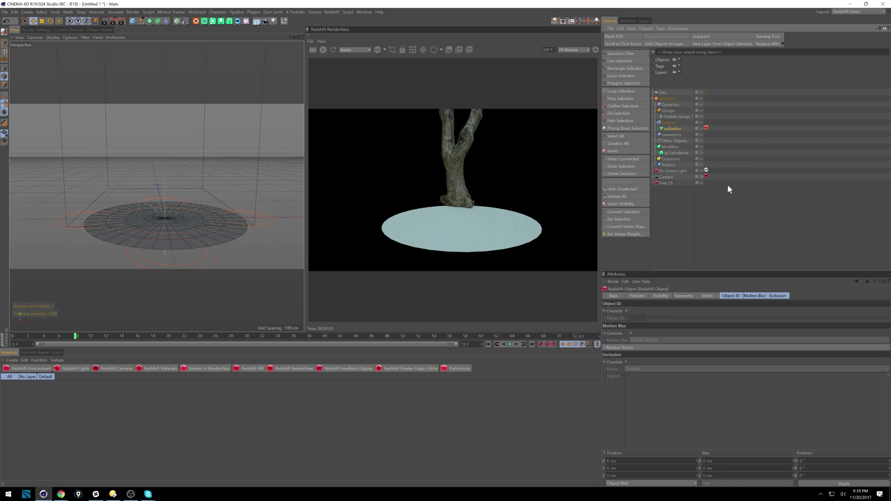
left_click(637, 296)
left_click(665, 310)
left_click(669, 332)
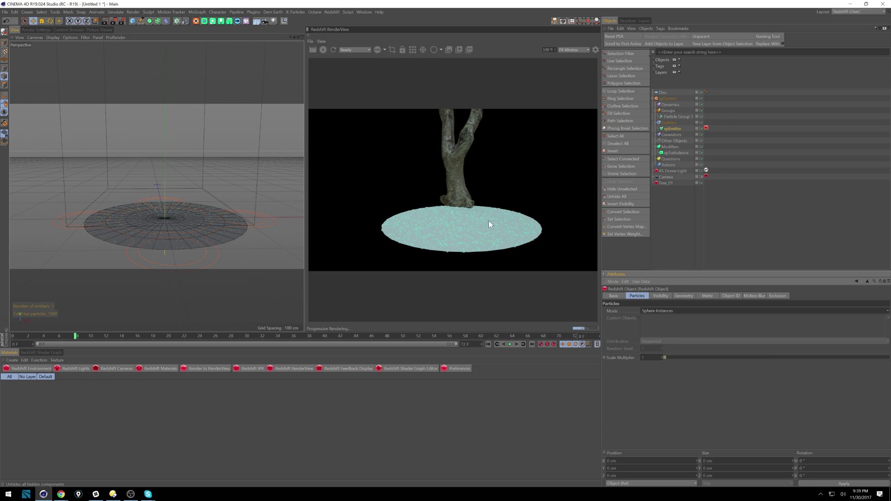
- Change the Particle Group's colour to orange with hue 26° and saturation 100%, and replay the simulation from the start
left_click(677, 116)
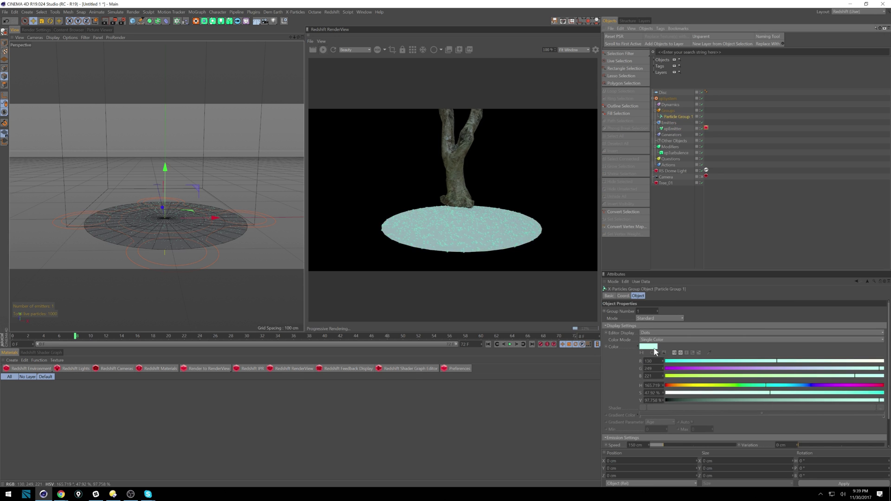
left_click(652, 347)
left_click_drag(654, 357, 696, 365)
left_click(644, 358)
left_click(644, 383)
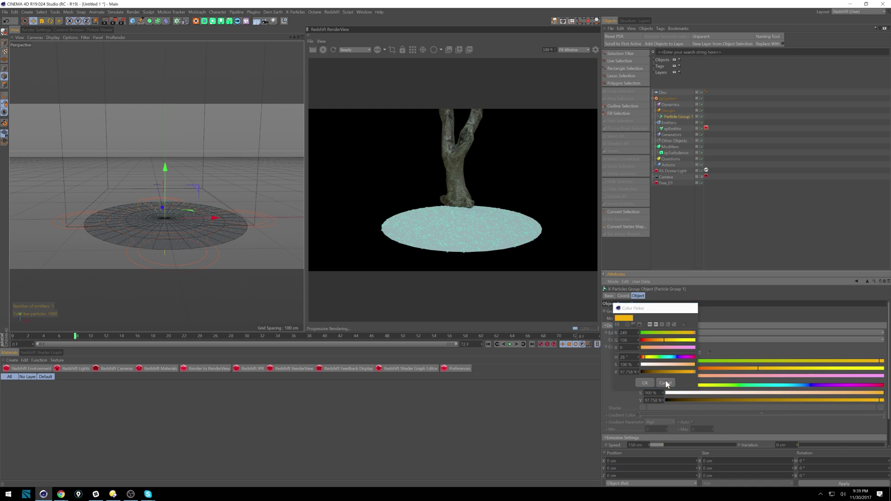
left_click(488, 344)
left_click(509, 343)
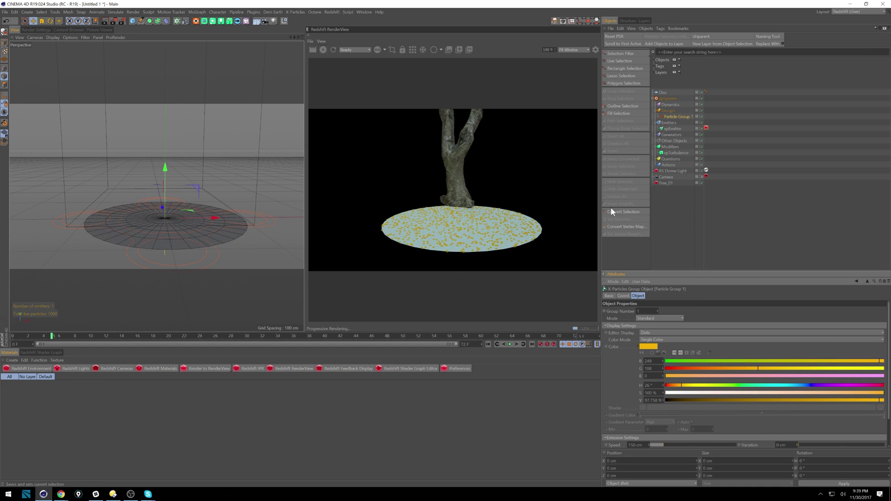
- Set the emitter's Redshift Object tag to Custom Objects mode and assign the Tree_01 proxy as the custom object
left_click(705, 129)
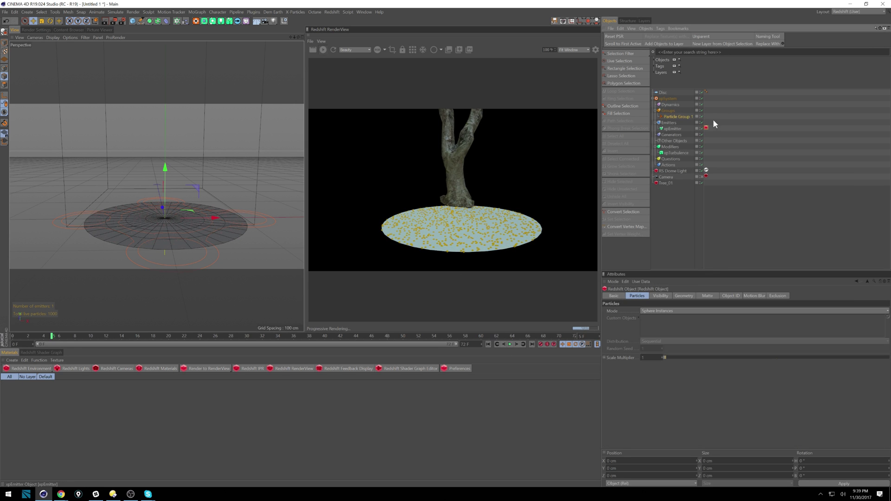
left_click(659, 310)
left_click(679, 348)
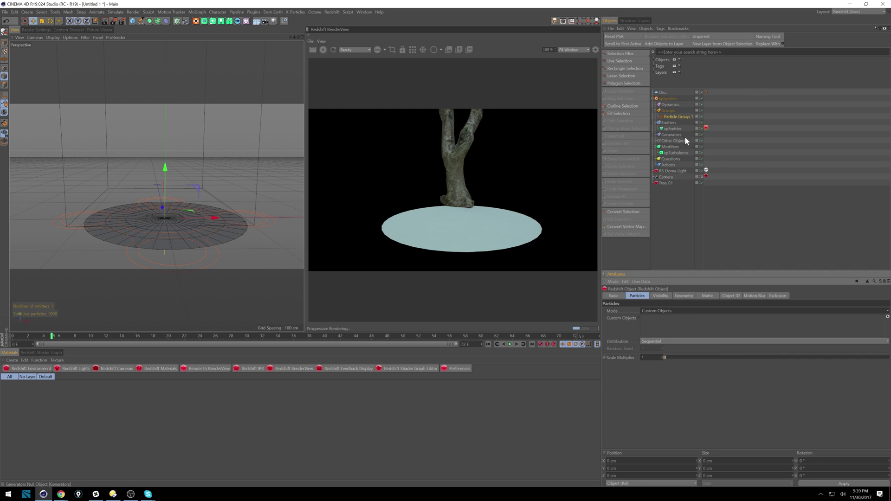
left_click_drag(665, 183, 675, 330)
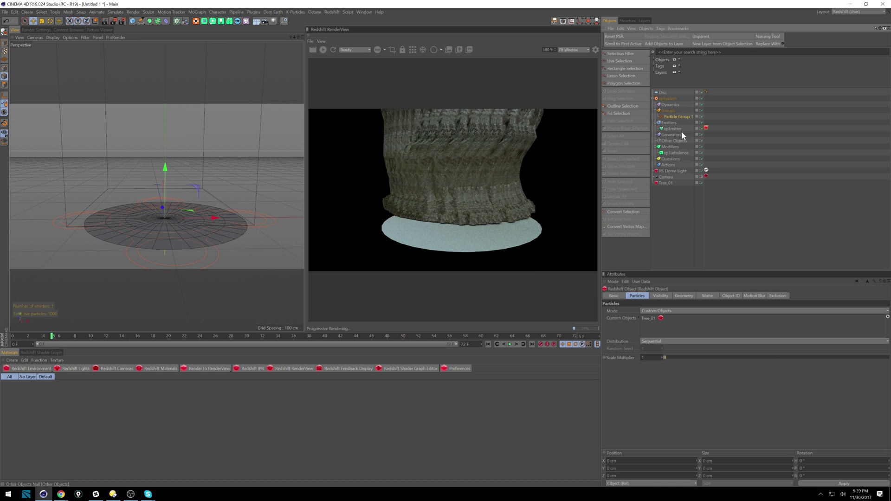
- Set the Particle Group's emission Scale to 0.12 on all three axes and replay the simulation from the start
left_click(676, 116)
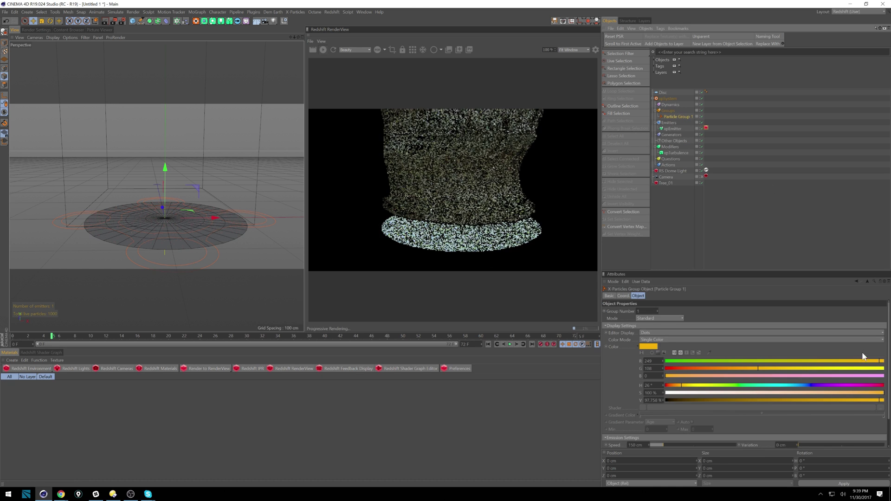
left_click_drag(886, 353, 884, 369)
scroll(818, 407, "down", 1)
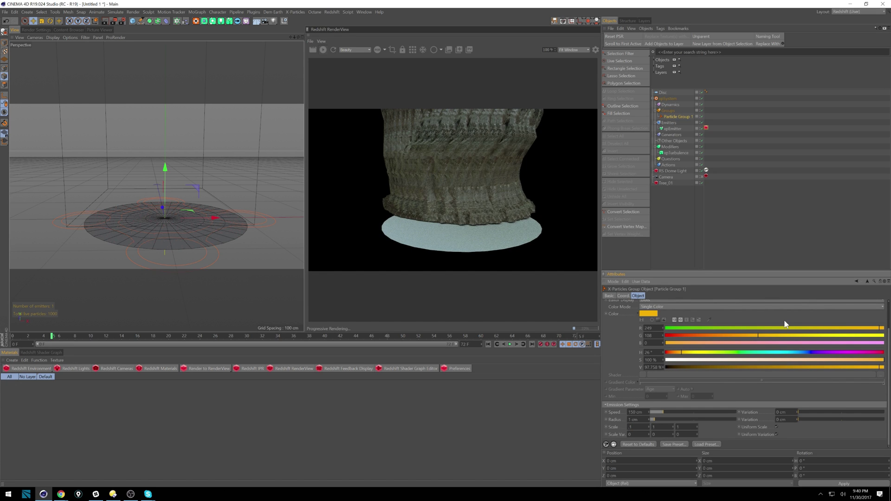
left_click(488, 344)
left_click(510, 343)
left_click(511, 343)
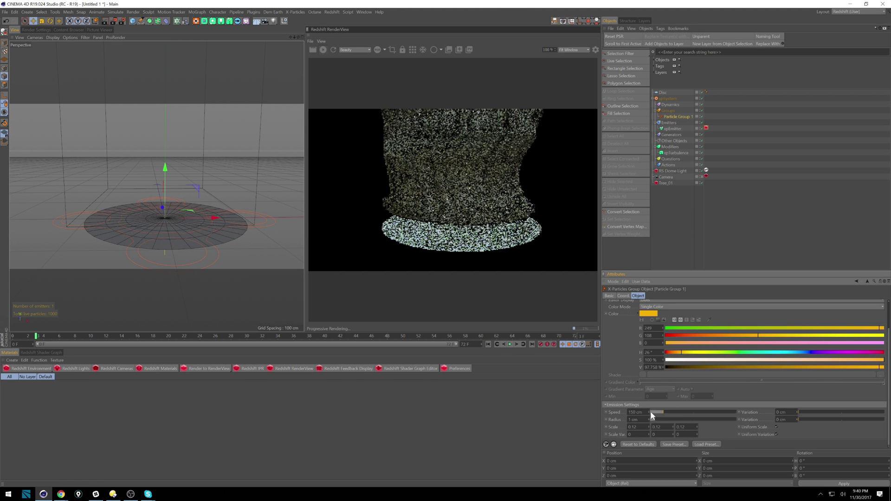
- Set the Particle Group's Radius to 0.05 cm and replay the simulation to regenerate the scattered trees
type("0.05")
key("Return")
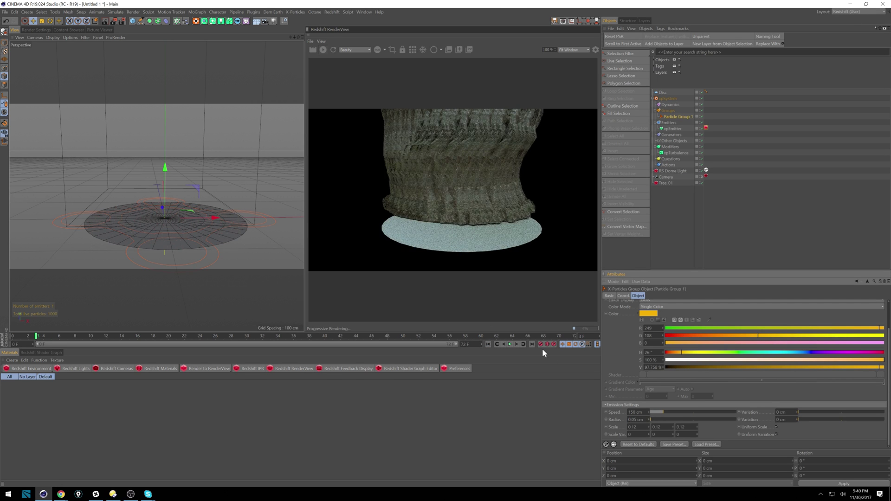
left_click(488, 344)
left_click(509, 344)
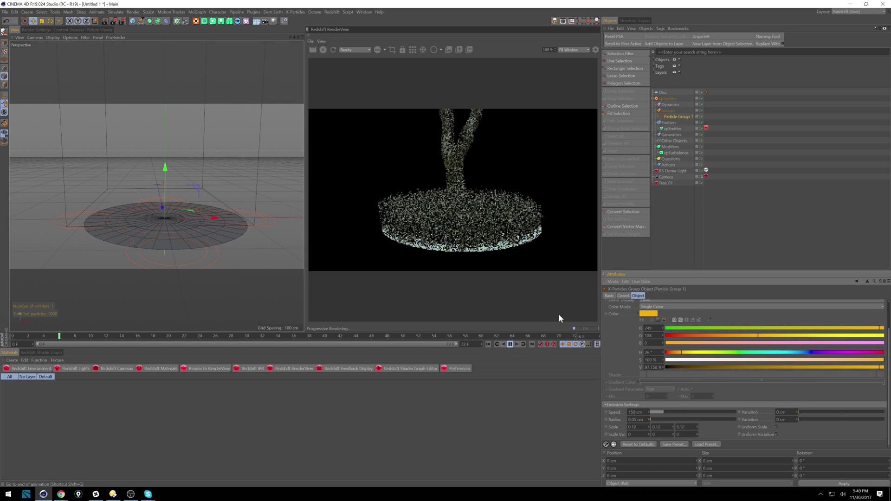
left_click(509, 344)
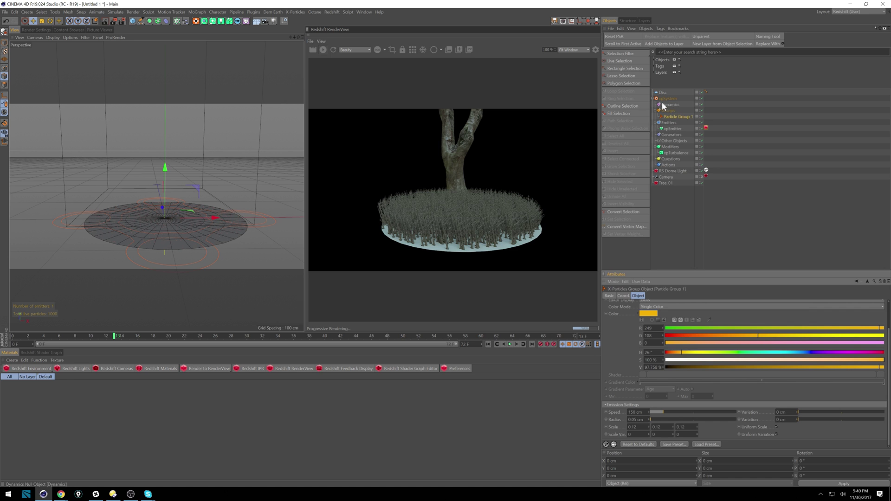
- Hide the original Tree_01 proxy so that only its particle instances render on the disc
left_click(699, 182)
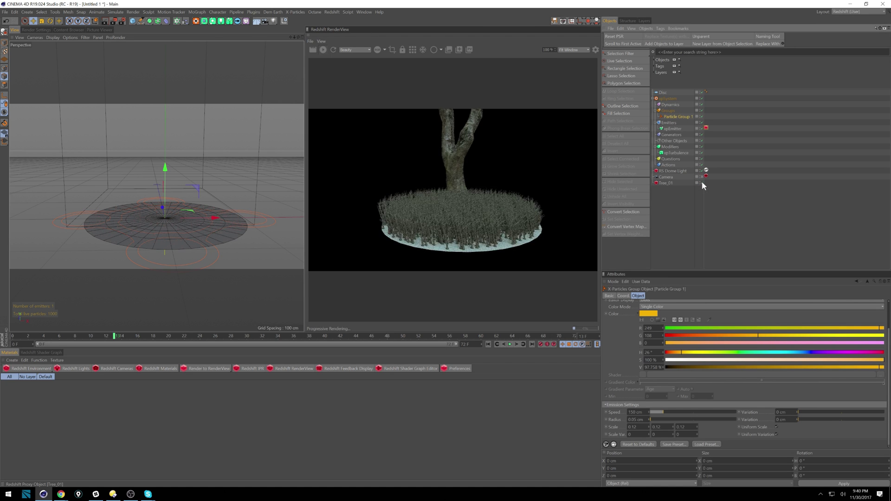
left_click(666, 183)
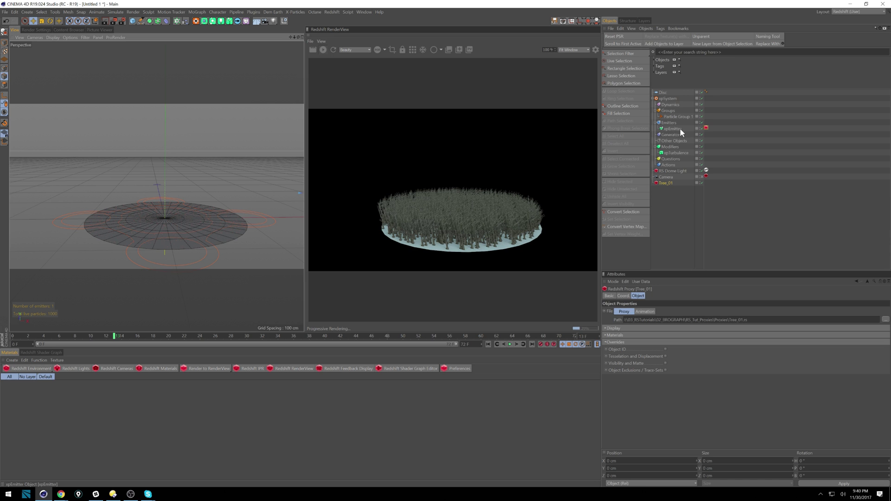
scroll(199, 223, "up", 5)
scroll(198, 227, "down", 5)
scroll(198, 227, "down", 4)
scroll(201, 182, "up", 1)
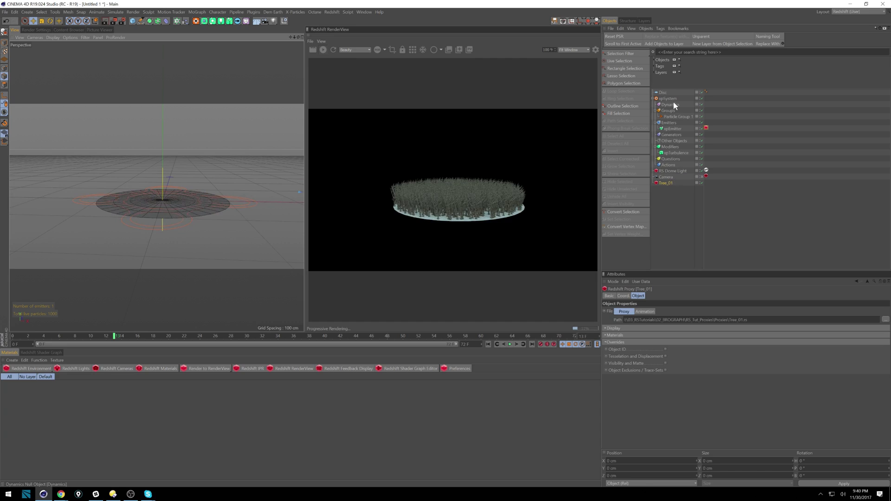
- Examine the tree instances scattered over the disc from several angles and distances in the render
left_click(662, 92)
scroll(196, 203, "up", 5)
left_click_drag(171, 218, 197, 187, "alt")
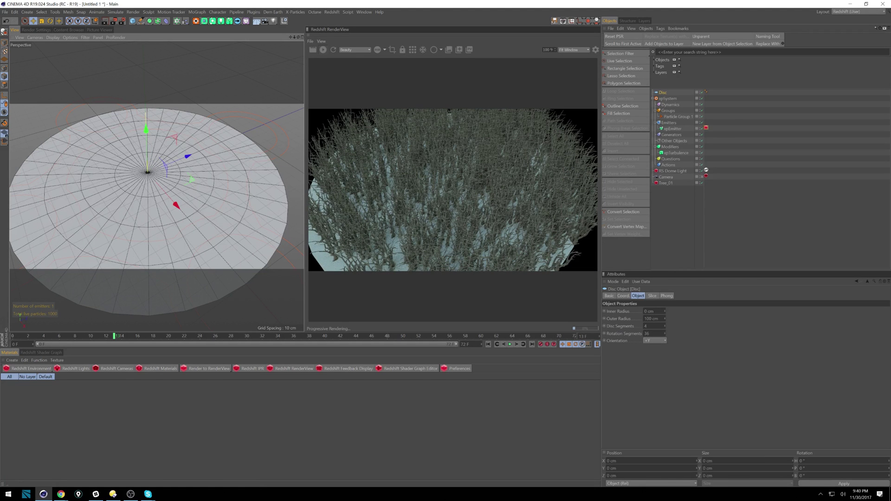
left_click(680, 153)
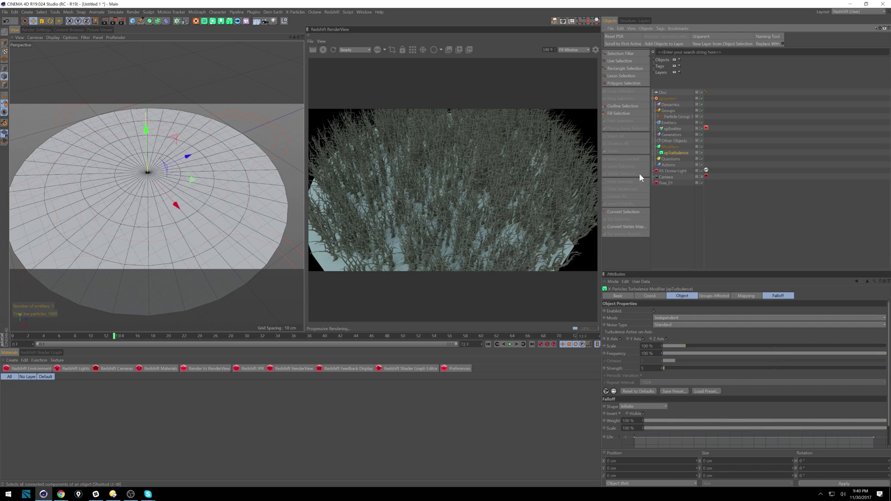
left_click(668, 182)
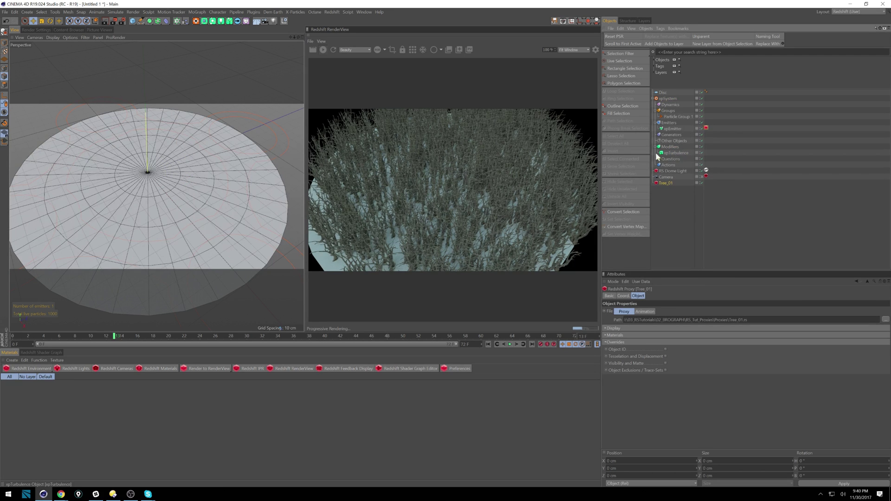
scroll(243, 202, "down", 5)
scroll(216, 202, "up", 3)
scroll(235, 199, "down", 1)
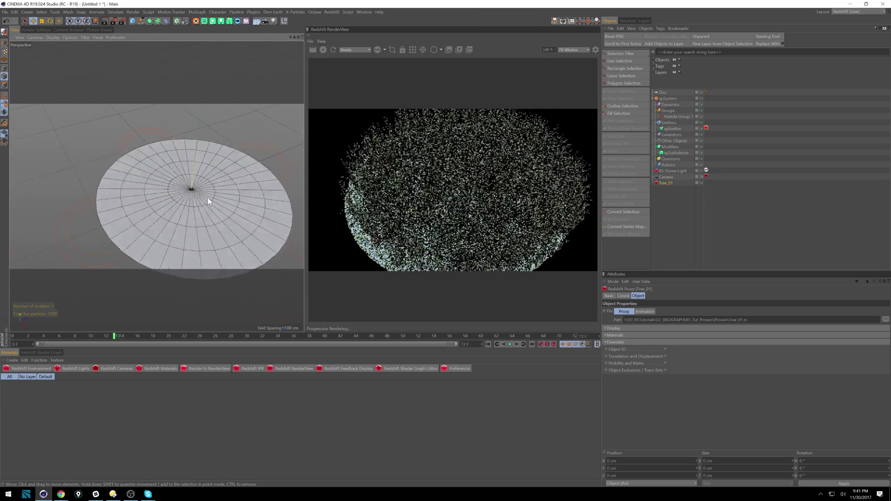
scroll(208, 196, "down", 2)
left_click(662, 93)
left_click_drag(223, 211, 187, 199, "alt")
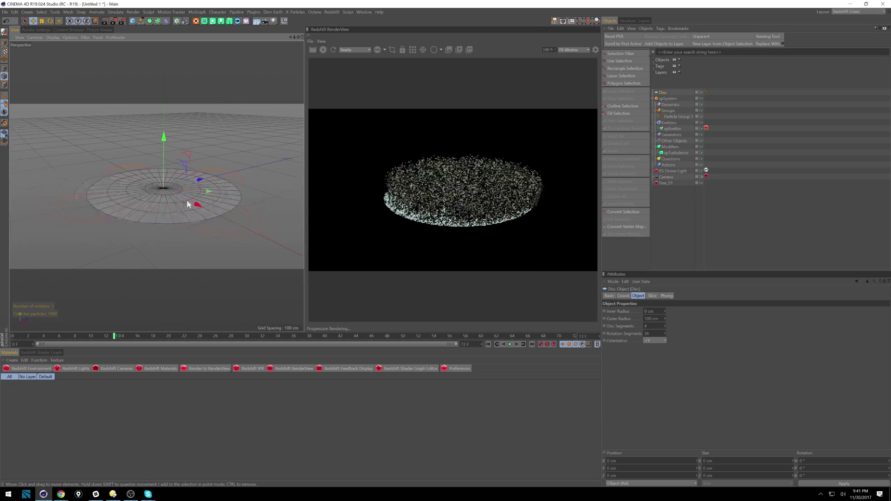
scroll(188, 199, "up", 3)
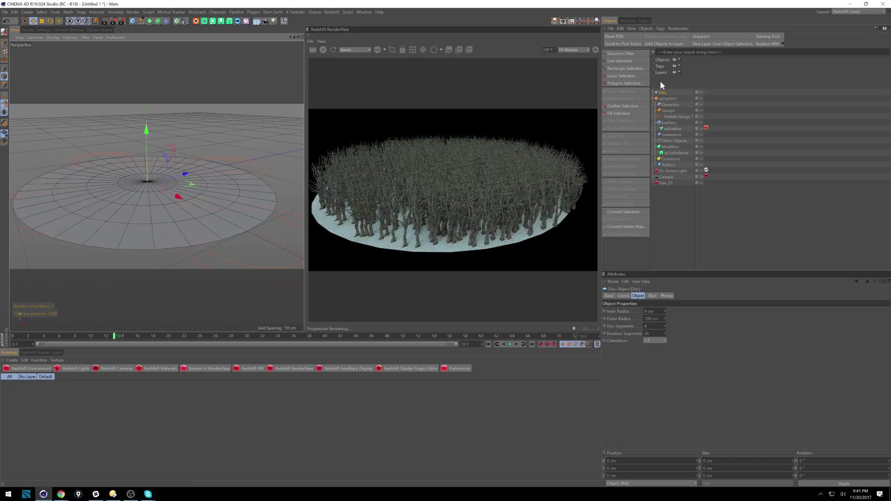
- Merge the Stump_02.rs proxy into the scene and add it to the emitter tag's Custom Objects list below Tree_01
left_click(610, 29)
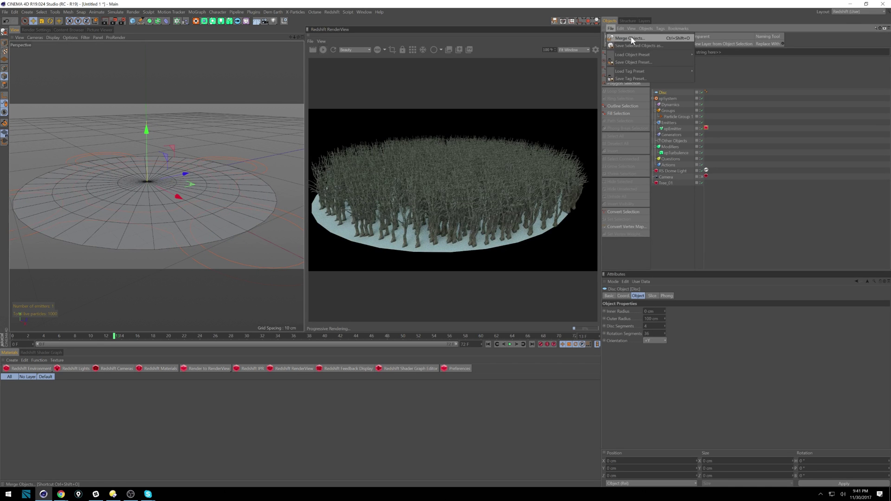
left_click(631, 39)
left_click(126, 57)
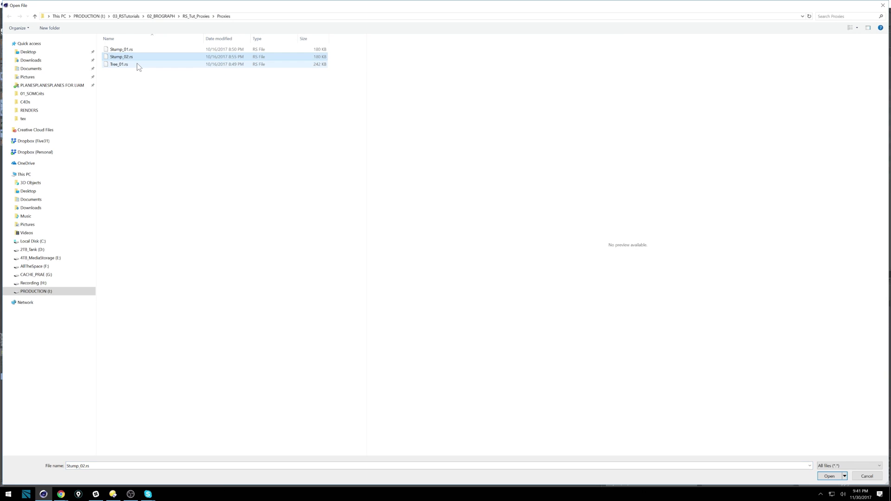
key("Return")
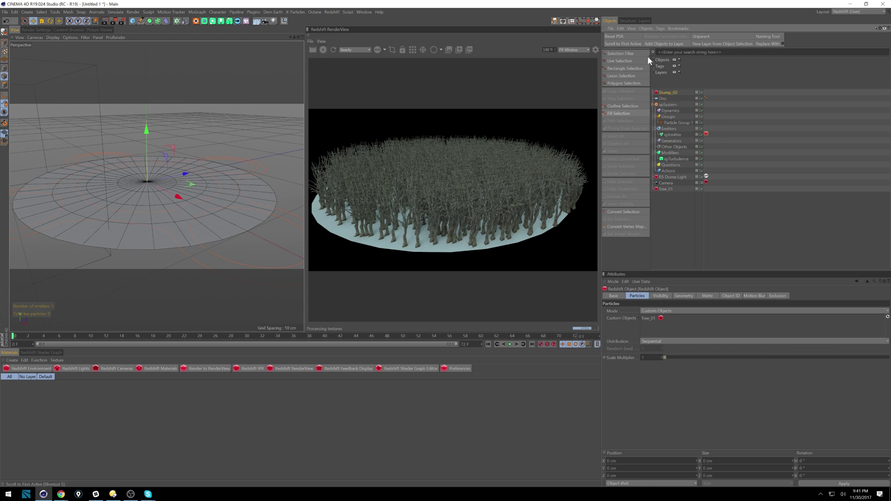
left_click_drag(665, 91, 665, 326)
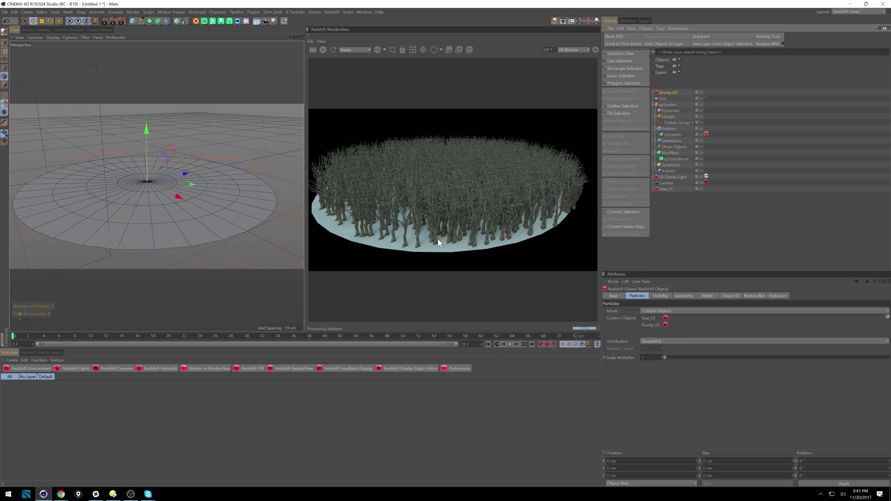
- Move Tree_01 directly beneath Stump_02 in the object hierarchy and inspect the original stump proxy beside the disc
left_click(680, 207)
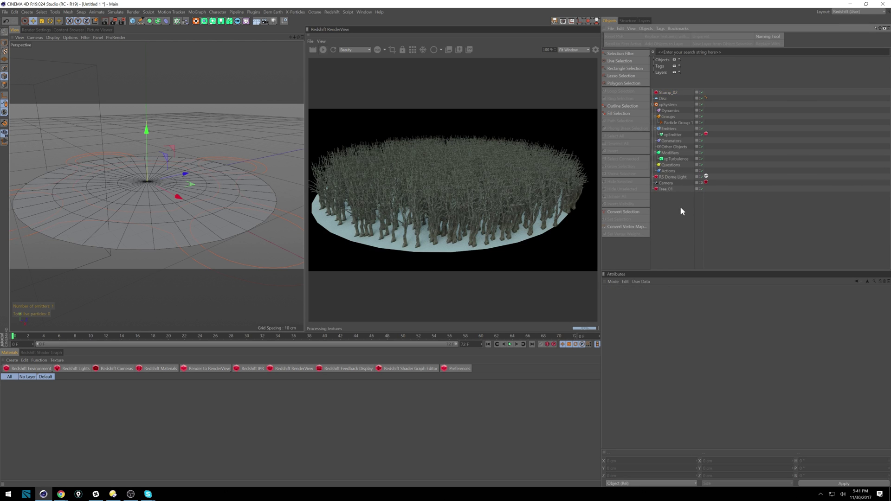
left_click_drag(666, 188, 671, 98)
left_click(670, 93)
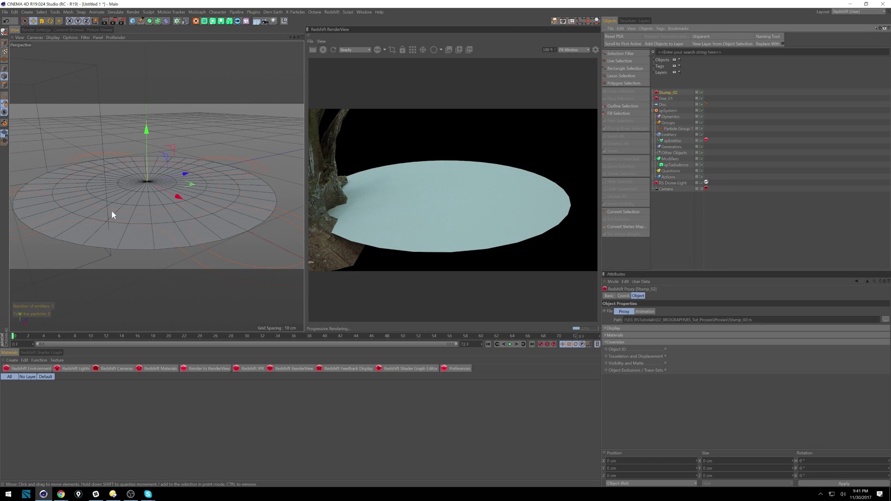
scroll(97, 208, "down", 2)
middle_click_drag(97, 208, 224, 184, "alt")
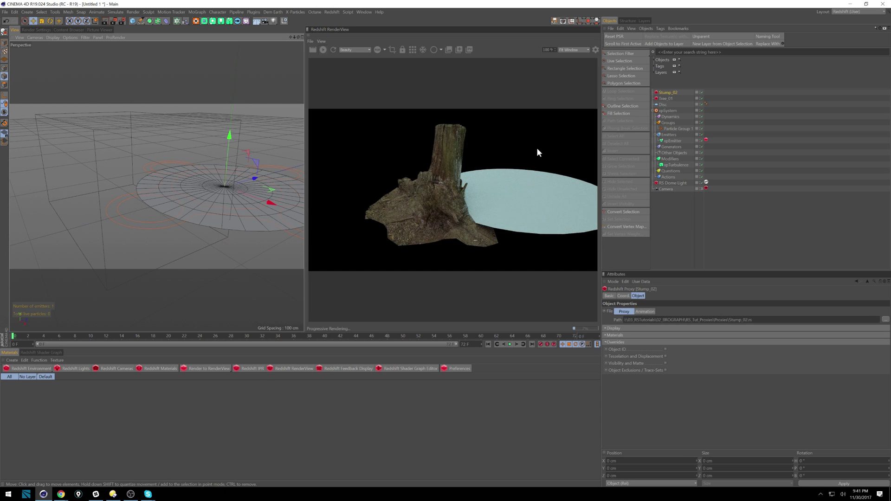
left_click_drag(261, 199, 60, 145)
mouse_move(207, 214)
left_mouse_down("alt")
mouse_move(165, 210)
mouse_move(199, 207)
left_mouse_up("alt")
- Play the simulation to inspect the mixed tree and stump instances on the disc, and select the xpSystem object
left_click(510, 344)
scroll(150, 173, "up", 5)
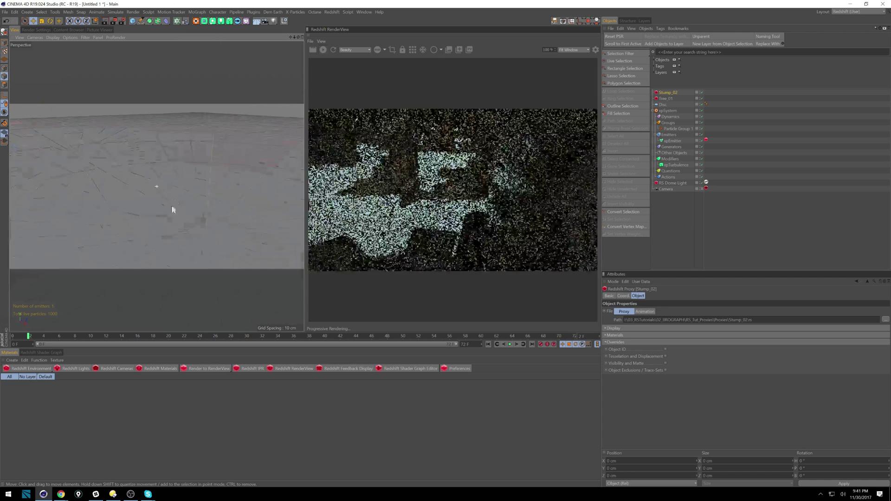
scroll(171, 210, "down", 6)
left_click_drag(173, 201, 129, 206, "alt")
scroll(130, 202, "up", 5)
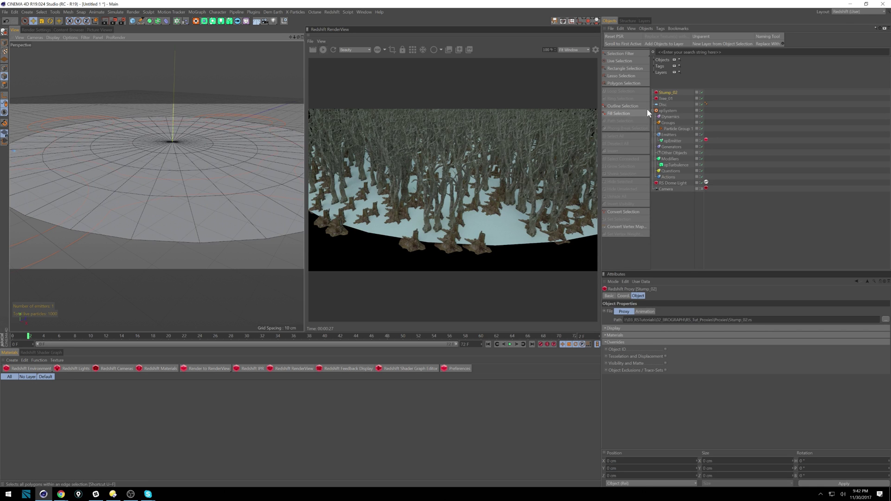
left_click(667, 111)
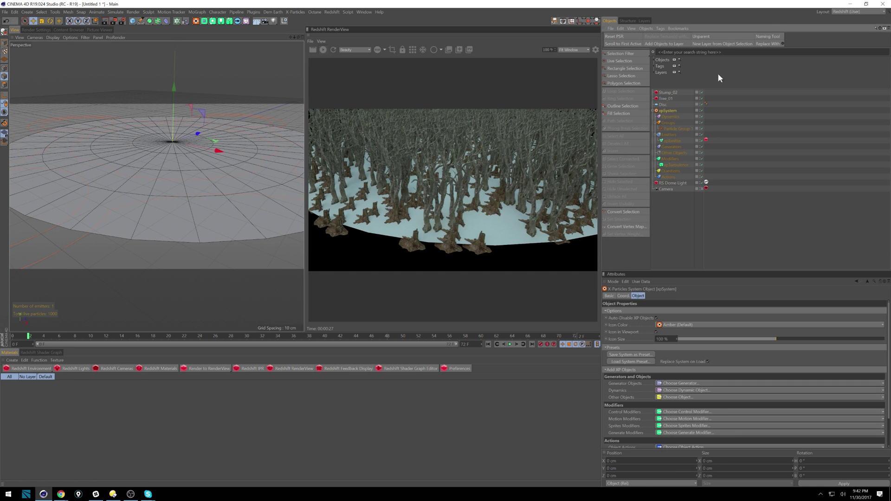
- Delete the xpSystem, the Disc, and the Stump_02 and Tree_01 proxies from the scene
key("Delete")
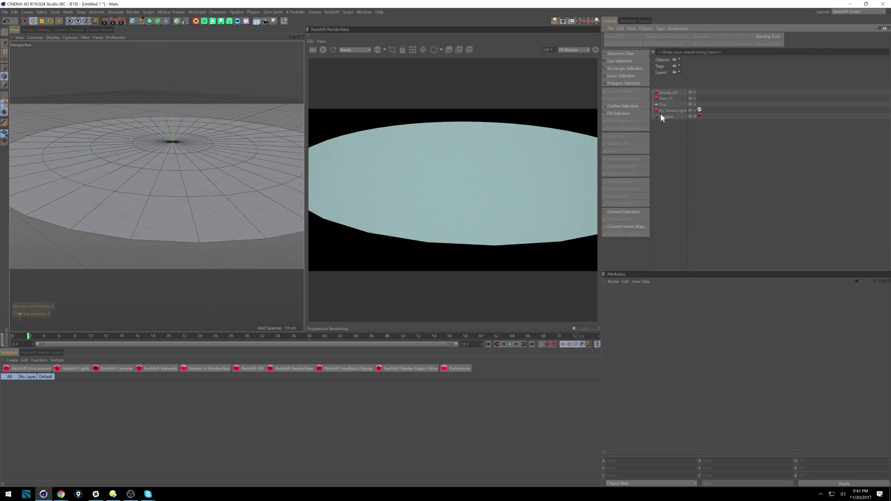
key("Delete")
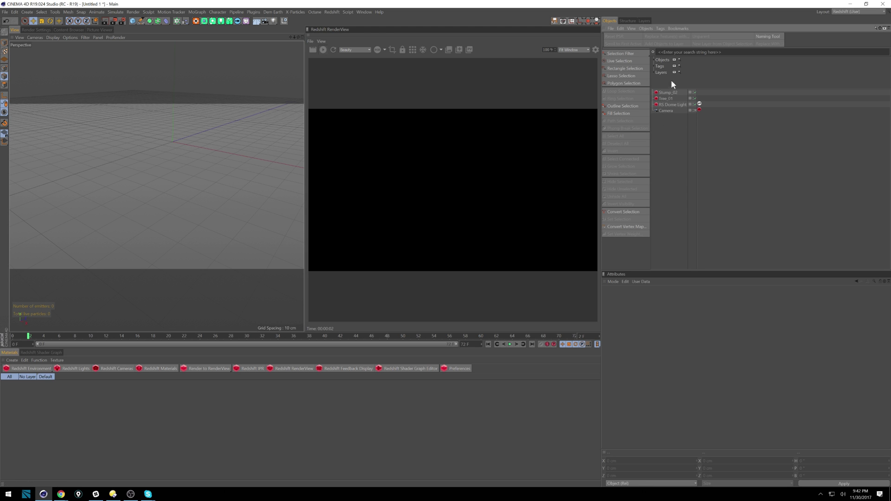
left_click(665, 92)
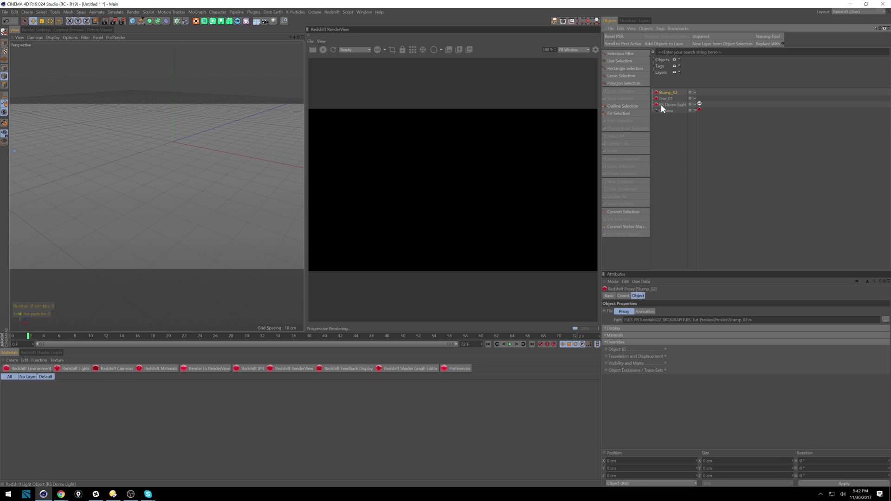
left_click(666, 99, "ctrl")
key("Delete")
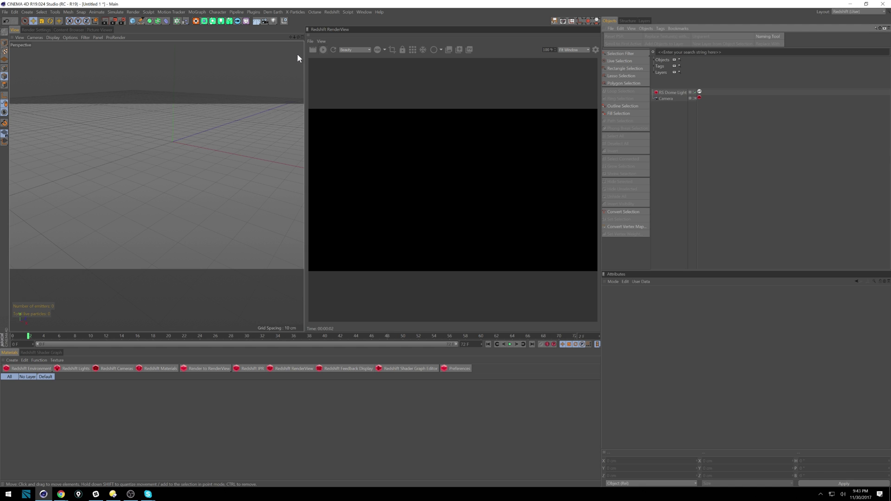
left_click(297, 10)
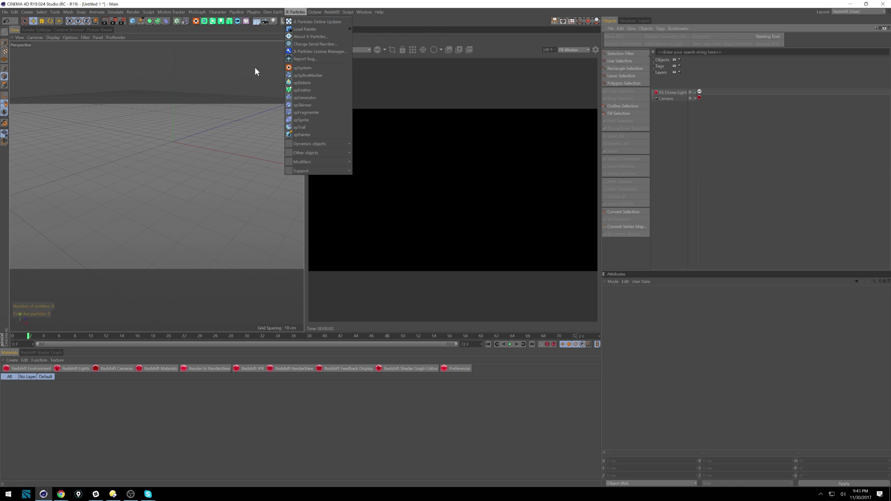
left_click(429, 22)
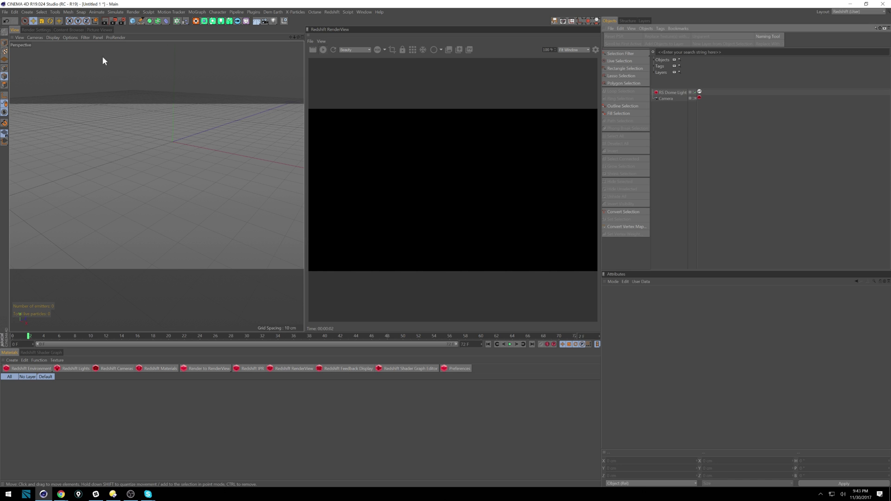
- Open the project RS_Tut_XParticles_Camera001.c4d from the RS_Tut_XParticles folder inside 02_BROGRAPH
left_click(5, 12)
left_click(33, 35)
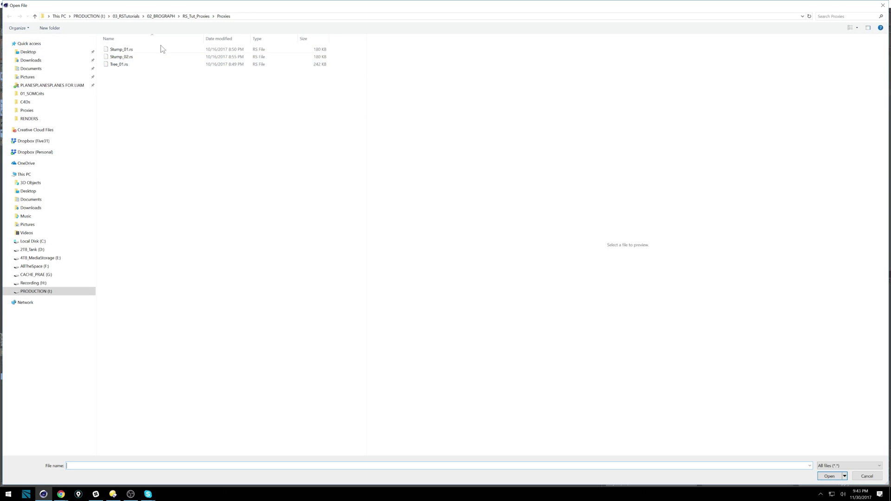
left_click(195, 15)
left_click(161, 15)
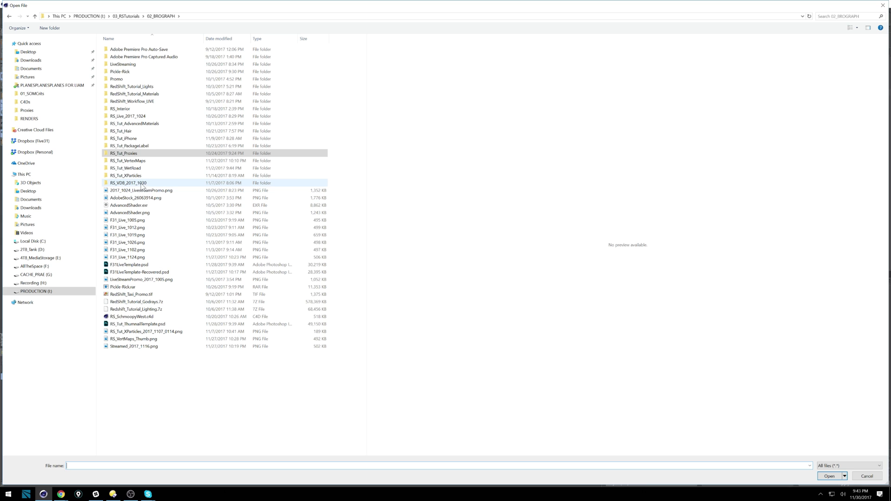
double_click(134, 176)
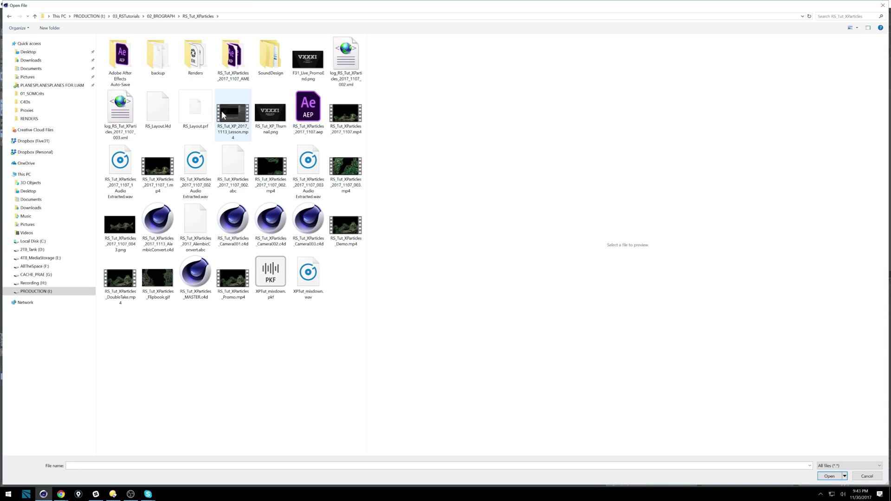
left_click(204, 274)
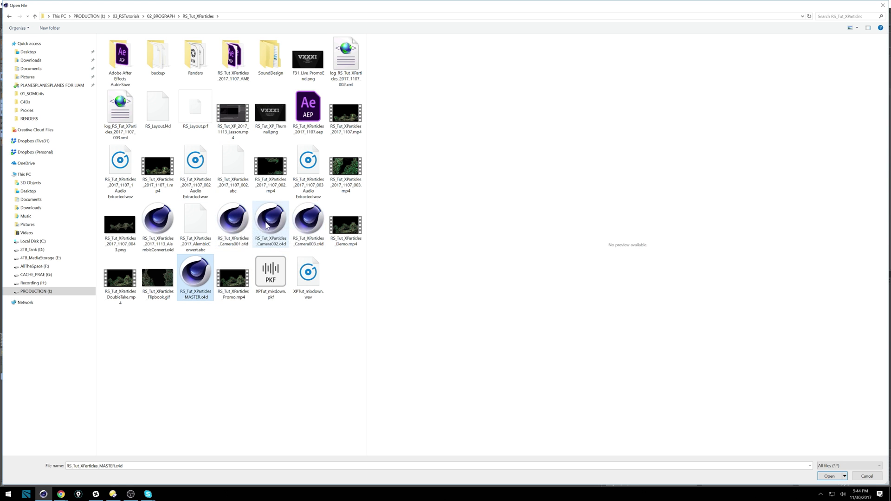
double_click(232, 222)
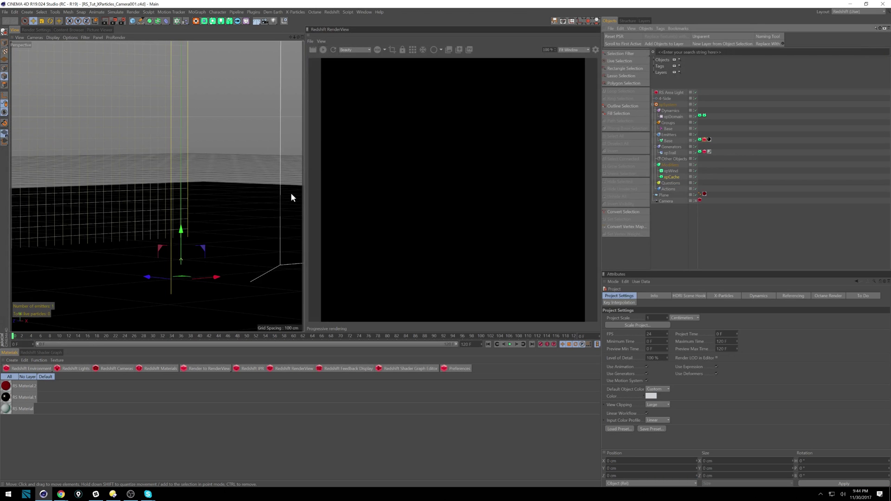
- Stop the live Redshift render and play the particle simulation to frame 74
left_click(324, 50)
left_click(509, 344)
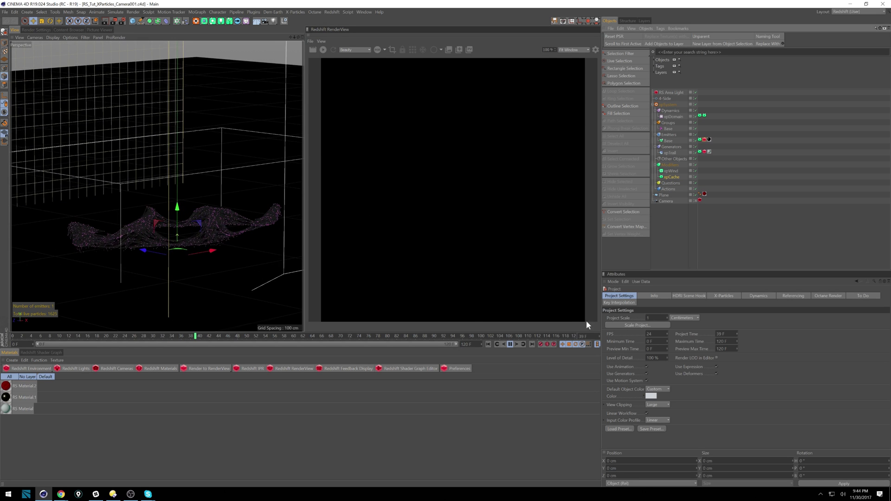
left_click(510, 344)
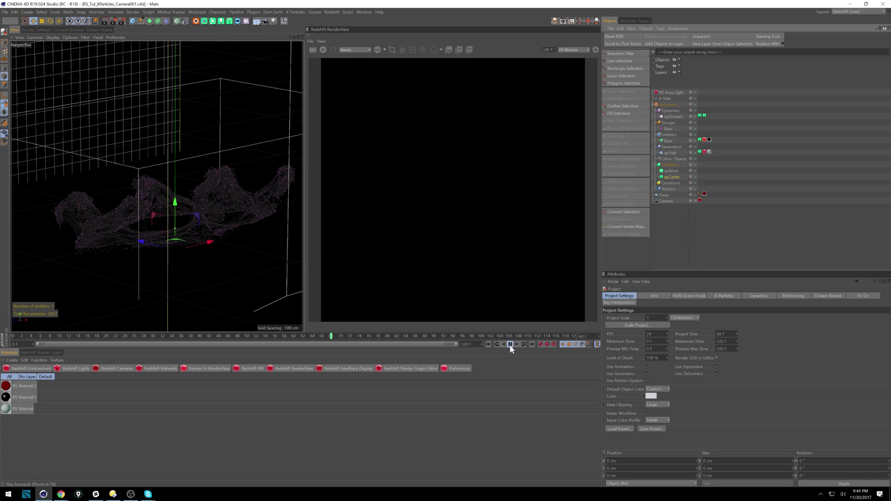
left_click(510, 344)
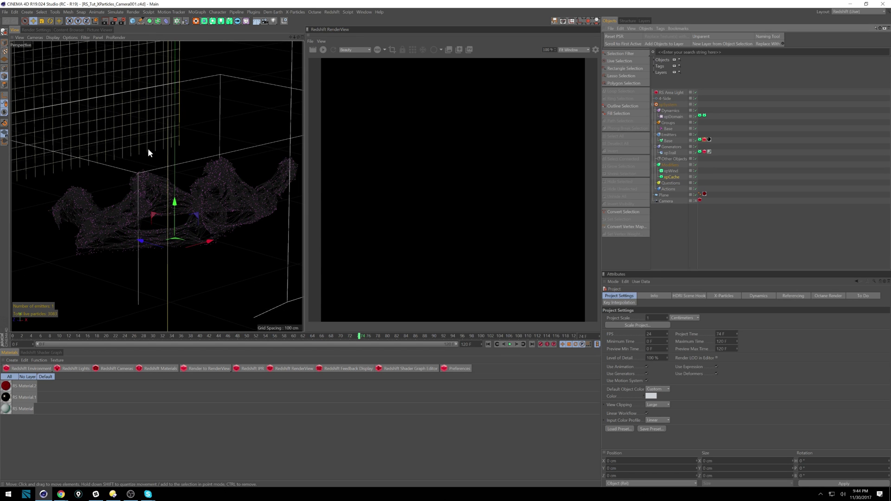
- Restart the live Redshift render and examine the particle spheres and trails from several angles and distances
right_click_drag(176, 155, 240, 65, "alt")
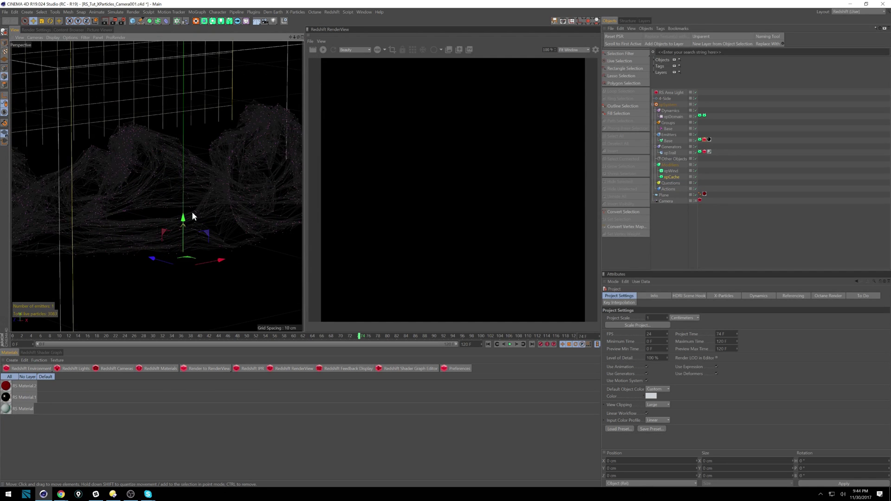
left_click(324, 49)
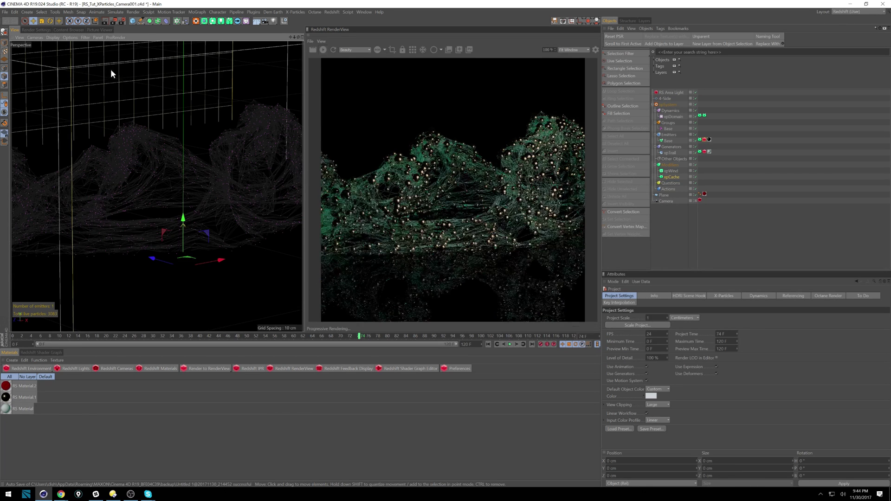
left_click_drag(274, 120, 180, 162, "alt")
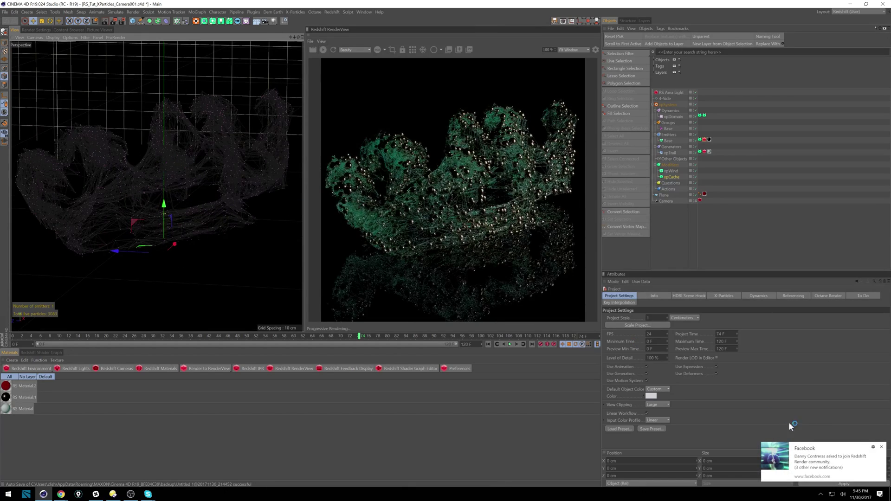
left_click(882, 448)
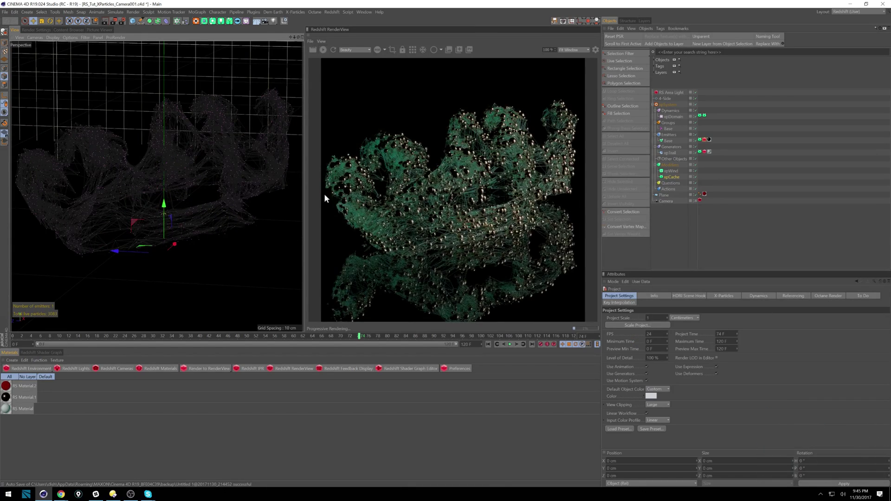
scroll(180, 141, "up", 5)
left_click_drag(200, 145, 170, 158, "alt")
left_click_drag(240, 175, 196, 175, "alt")
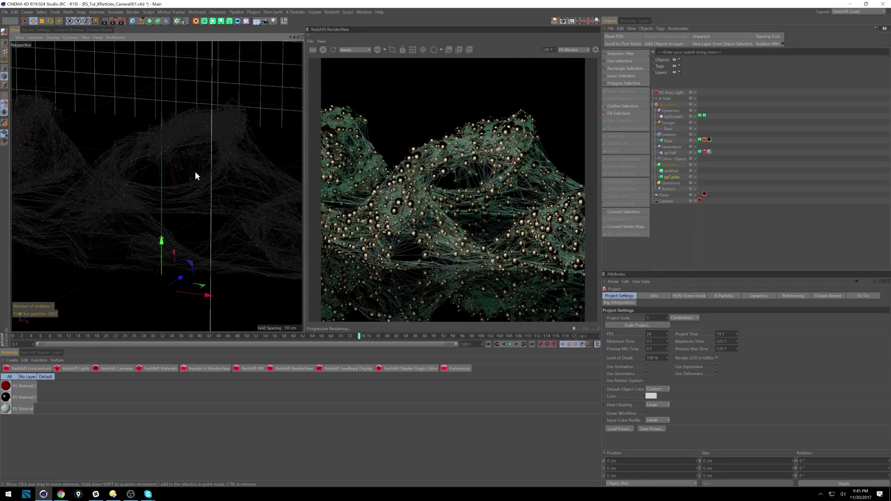
left_click_drag(124, 174, 187, 173, "alt")
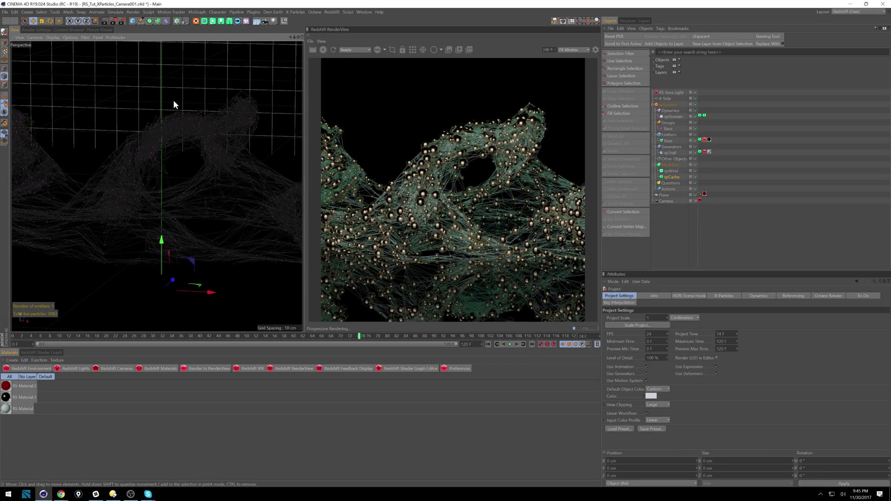
left_click_drag(116, 188, 259, 151, "alt")
- Inspect the Redshift tag settings of the Base emitter and the xpTrail, and view the rendered structure from other angles
left_click(704, 139)
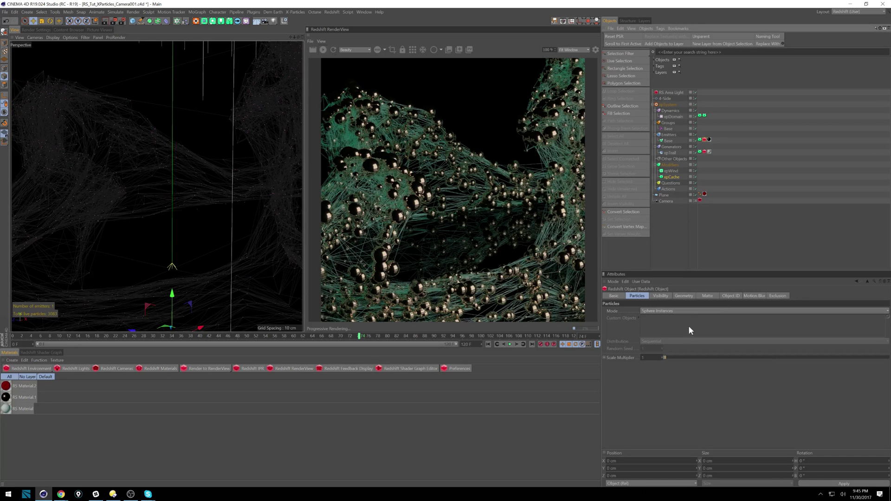
left_click(704, 151)
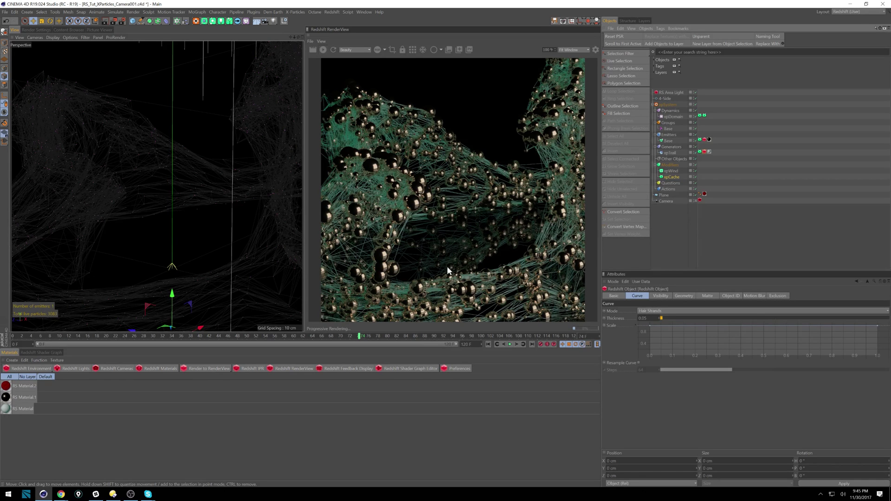
left_click(60, 495)
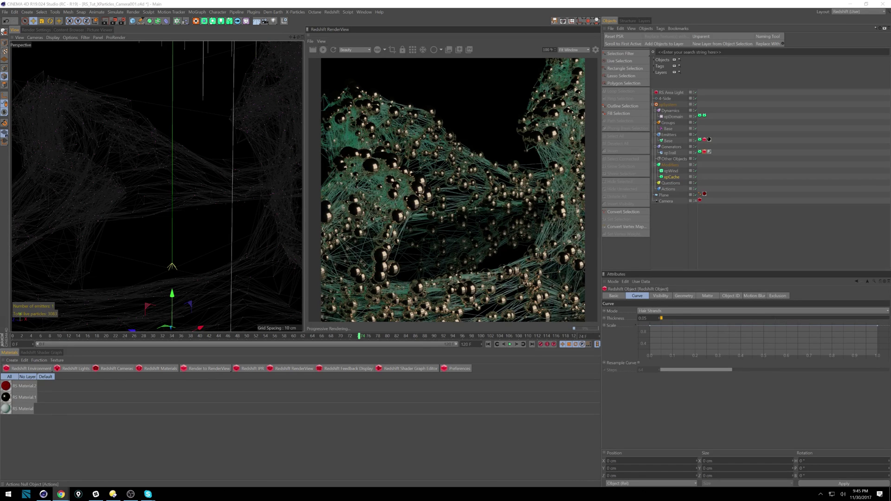
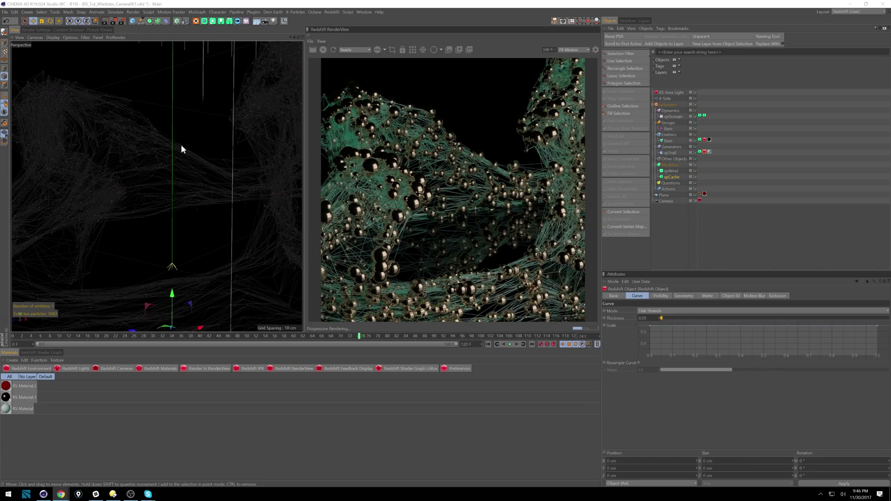
mouse_move(179, 145)
left_mouse_down("alt")
mouse_move(73, 193)
mouse_move(104, 179)
mouse_move(194, 170)
mouse_move(175, 159)
mouse_move(196, 164)
mouse_move(136, 160)
mouse_move(185, 161)
left_mouse_up("alt")
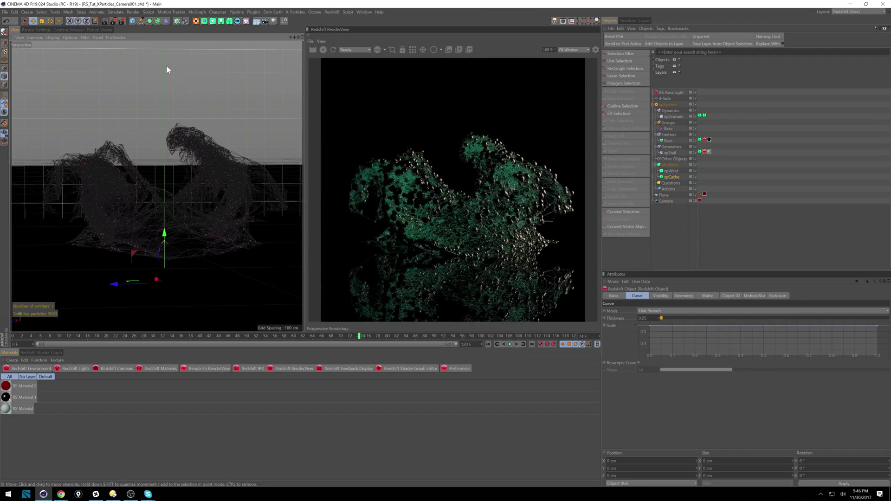
left_click_drag(112, 88, 229, 165, "alt")
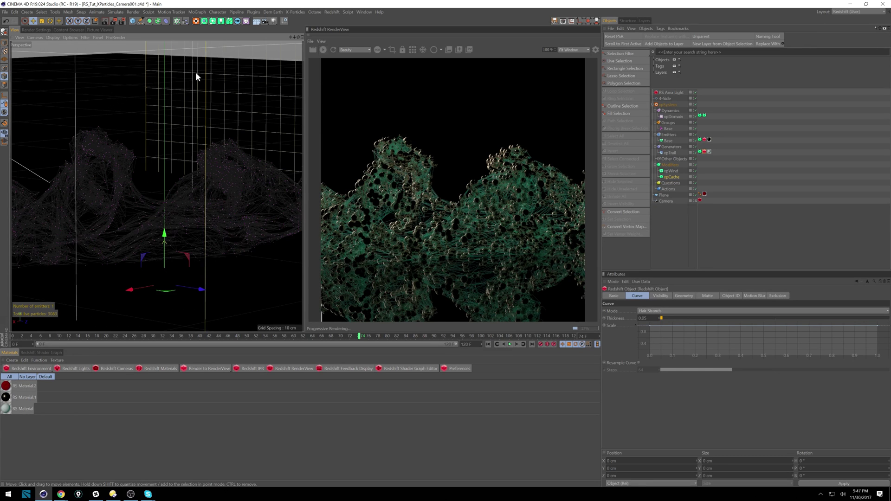
- Close the RS_Tut_XParticles_Camera001.c4d project without saving its changes
left_click(5, 11)
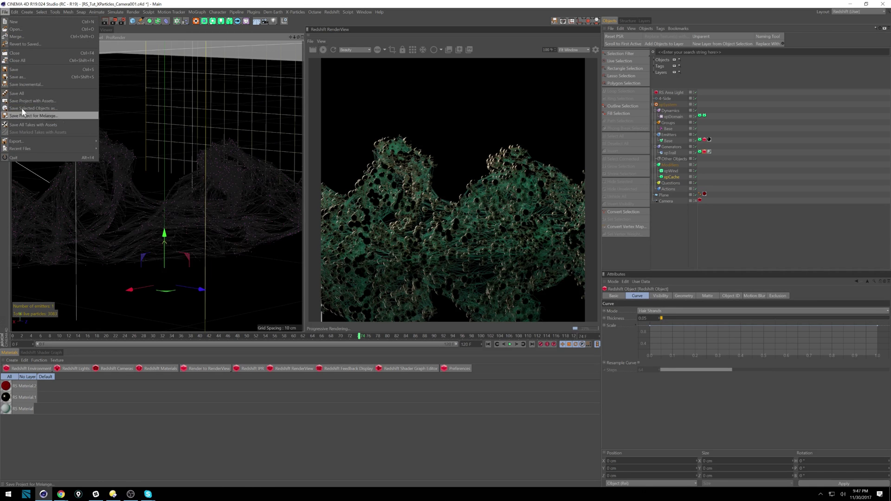
left_click(35, 55)
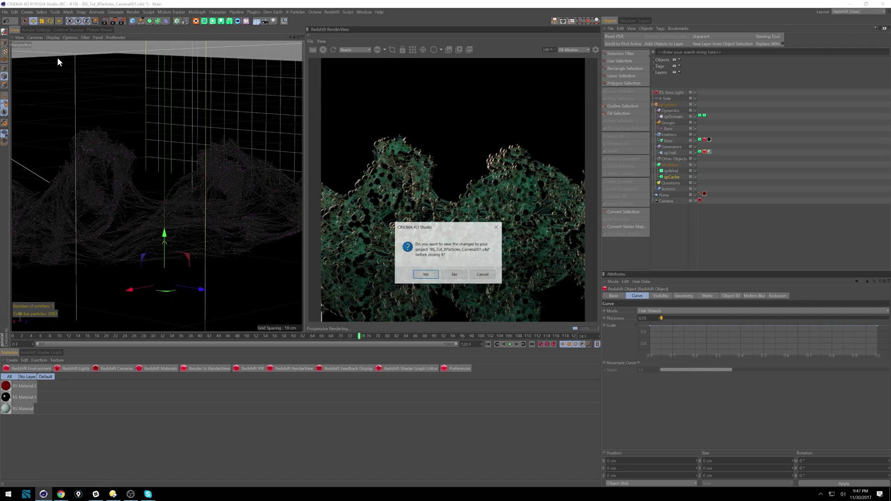
left_click(457, 274)
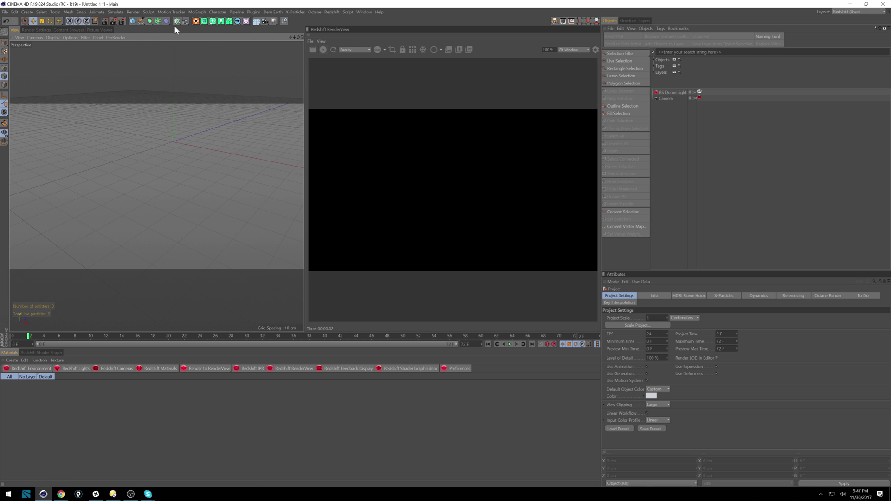
- Add a new X-Particles system to the scene and create an emitter in its Emitters folder
left_click(299, 13)
left_click(315, 13)
left_click(299, 13)
mouse_move(280, 12)
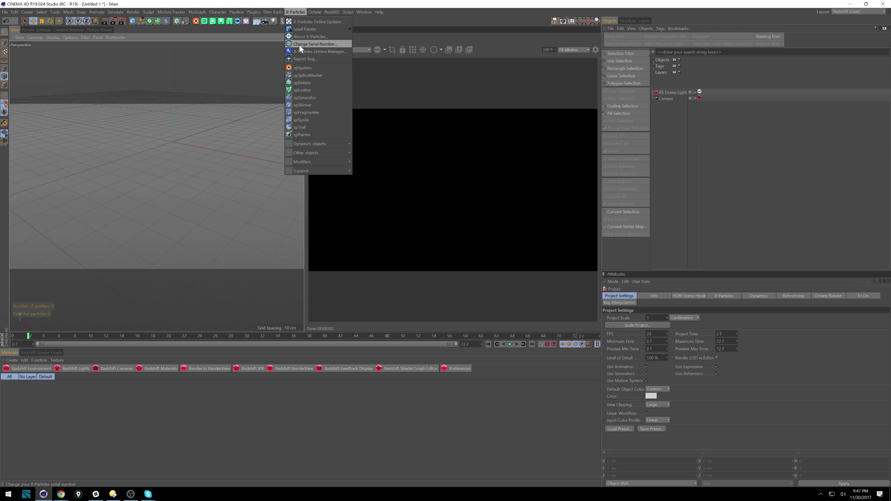
left_click(301, 69)
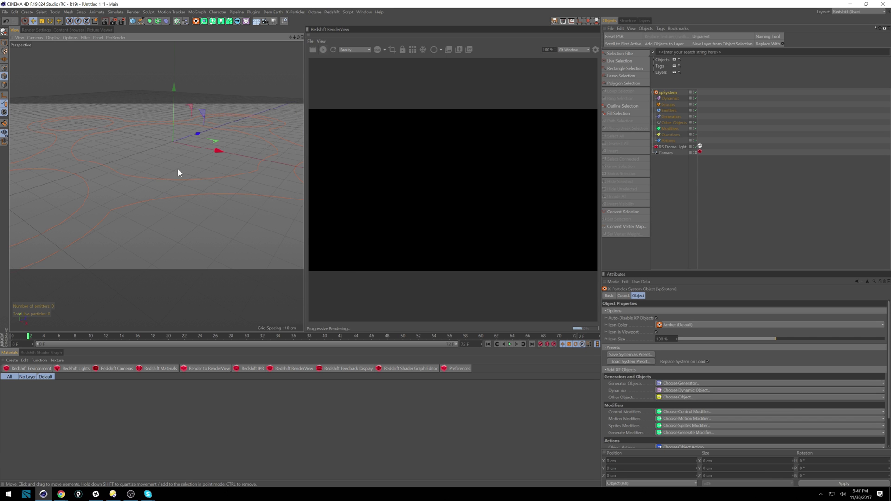
left_click_drag(210, 167, 152, 178, "alt")
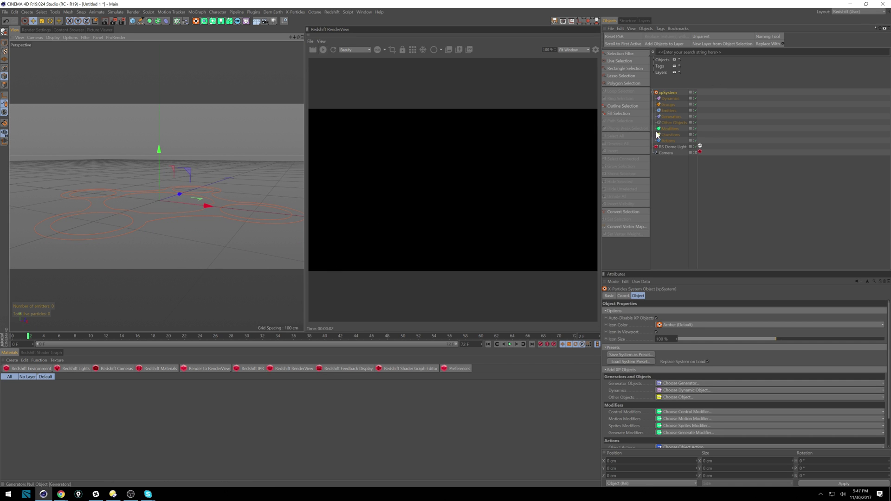
left_click(671, 110)
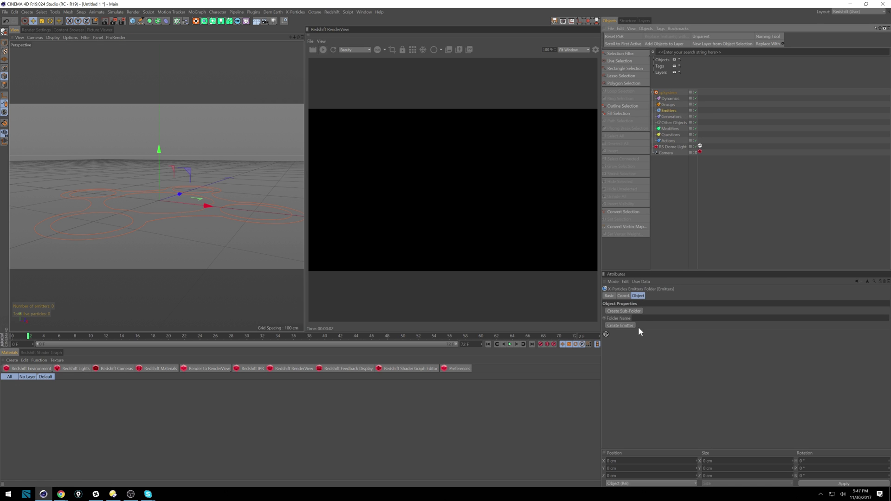
left_click(620, 325)
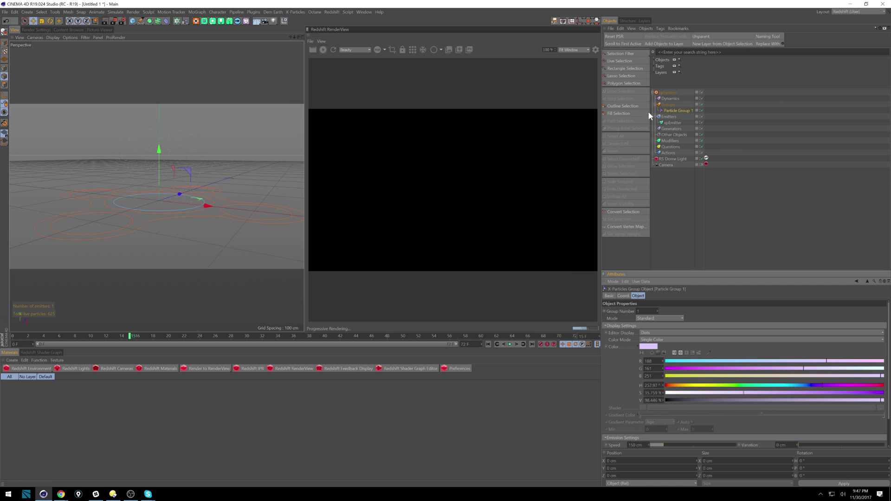
- Create a new Redshift material
left_click(159, 369)
left_click(207, 376)
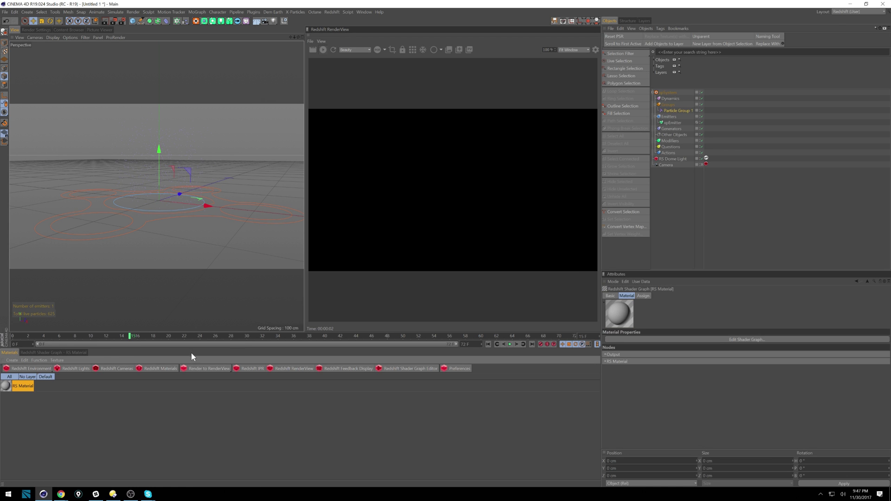
- Apply the RS Material to xpEmitter and give it a Redshift Object tag with the particle mode set to Sphere Instances
left_click_drag(9, 390, 672, 123)
right_click(672, 124)
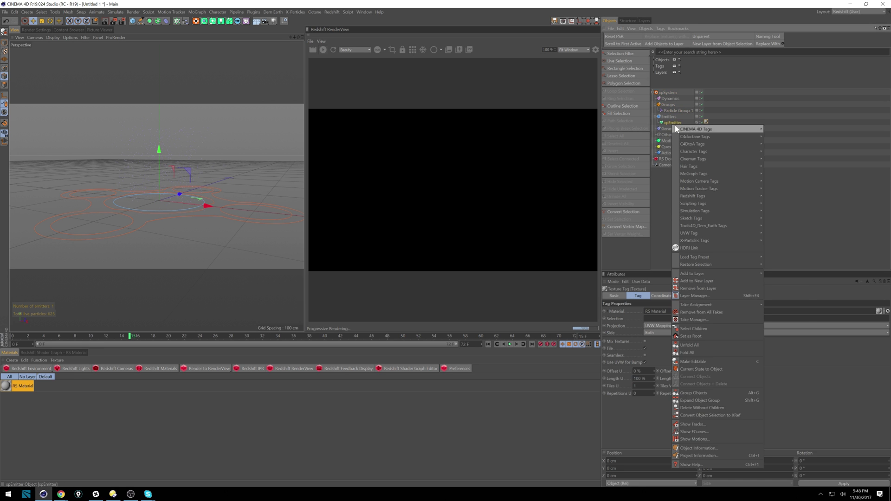
mouse_move(712, 204)
mouse_move(708, 242)
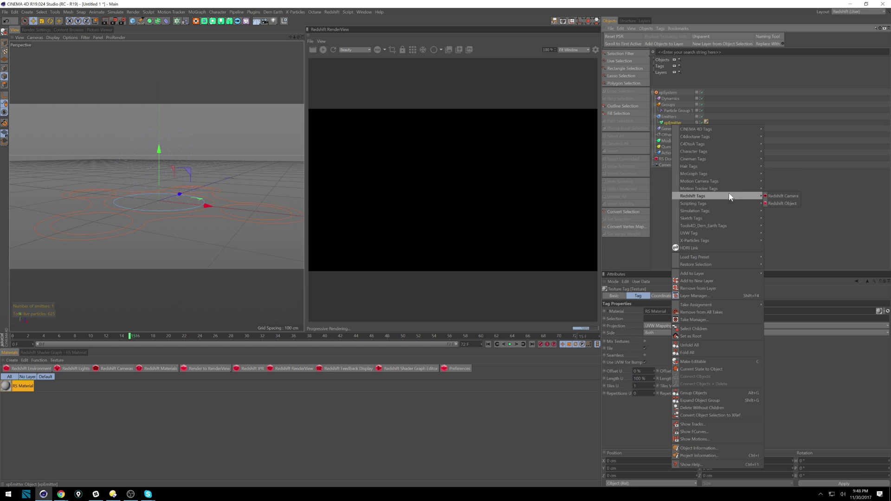
left_click(788, 203)
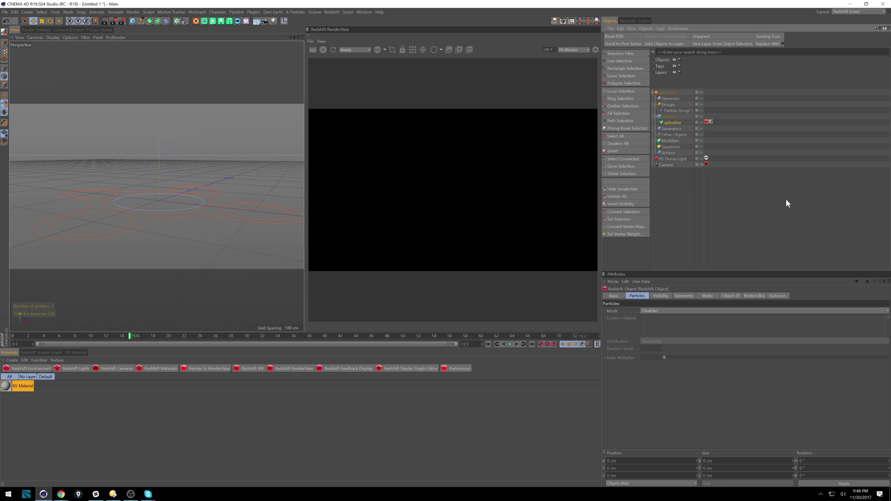
left_click(671, 310)
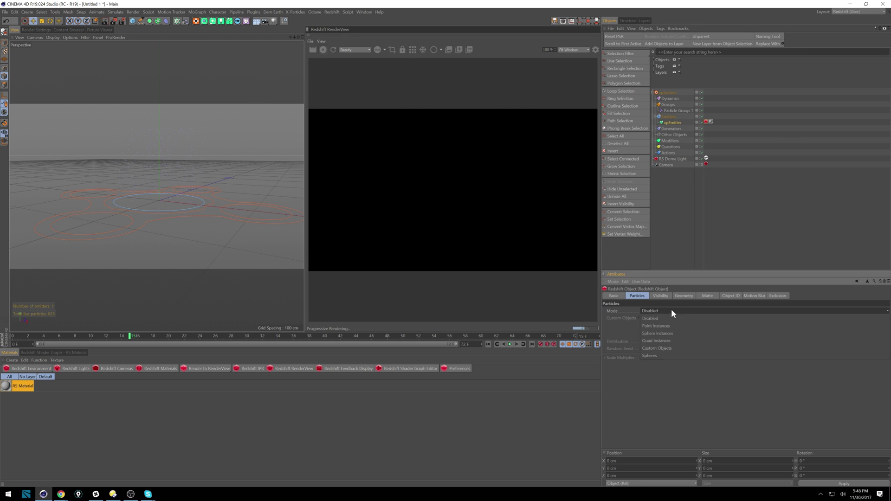
left_click(670, 335)
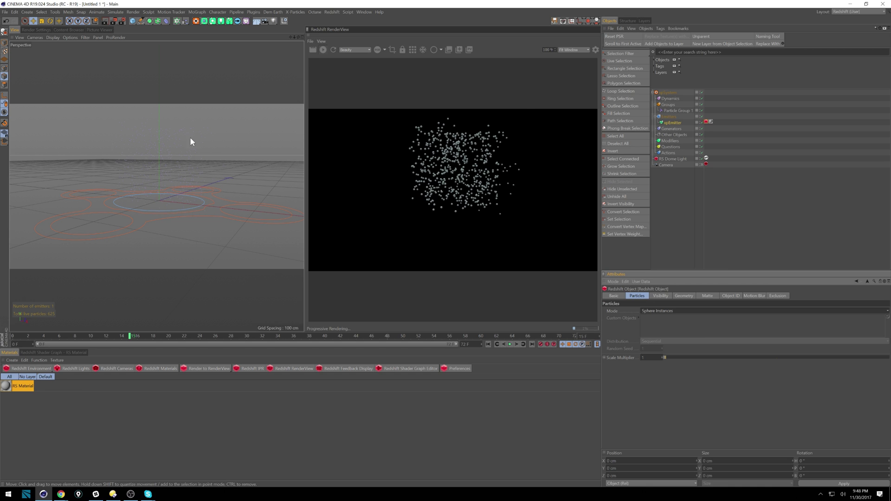
- Open the shader graph of the RS Material and search its node library for "data"
left_click(54, 352)
left_click_drag(161, 449, 218, 413)
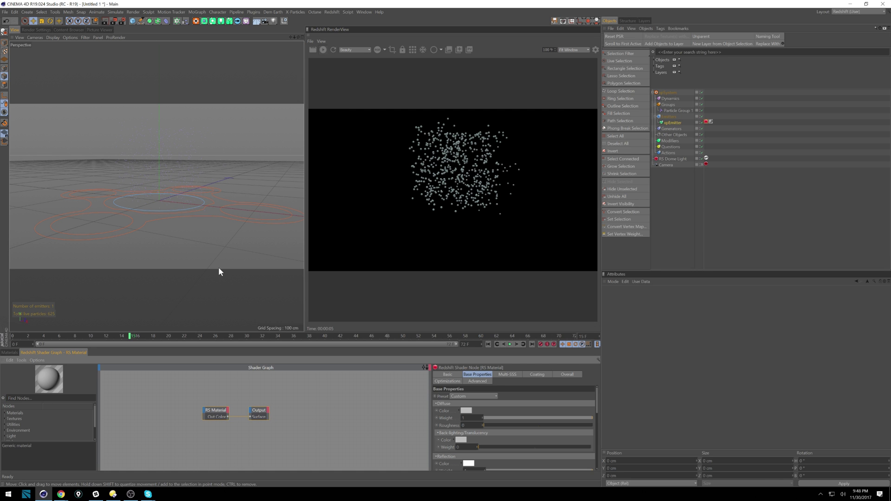
type("data")
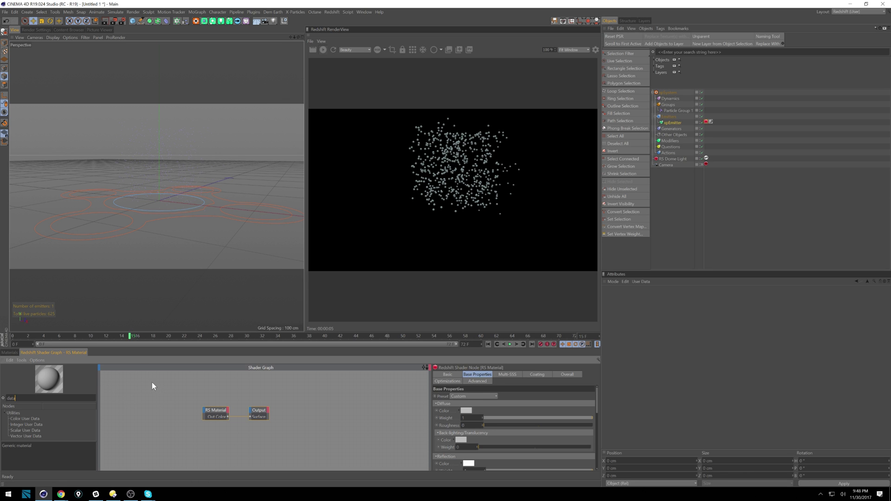
left_click(13, 352)
left_click(48, 353)
left_click(14, 352)
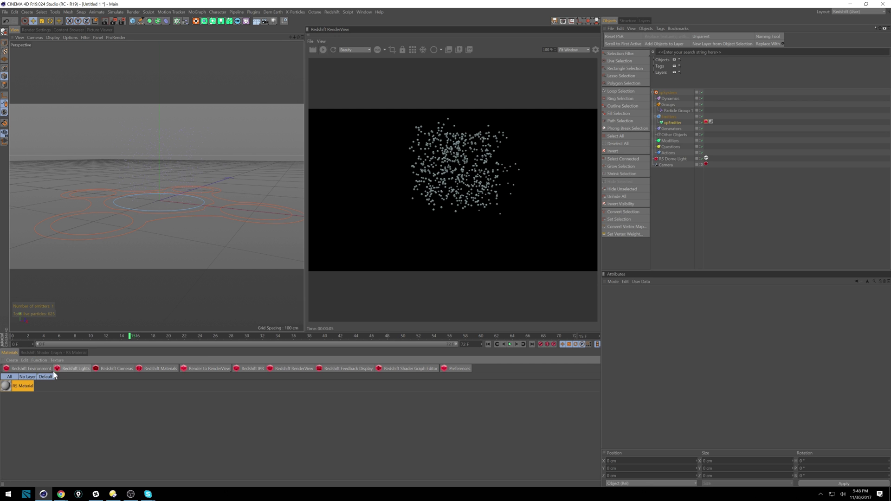
left_click(53, 353)
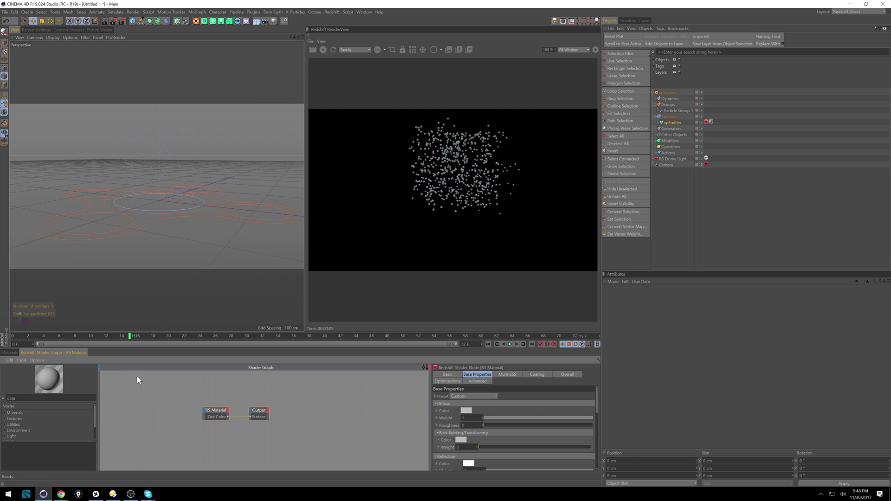
left_click(15, 354)
left_click(23, 386)
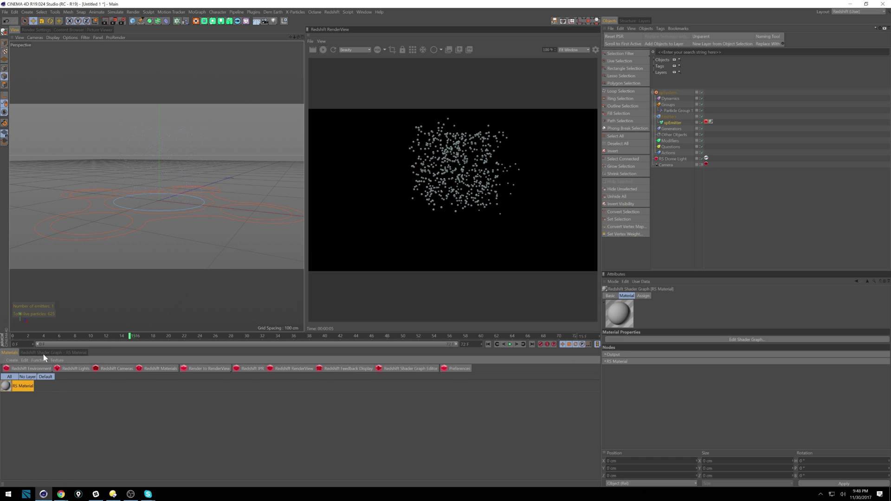
left_click(60, 352)
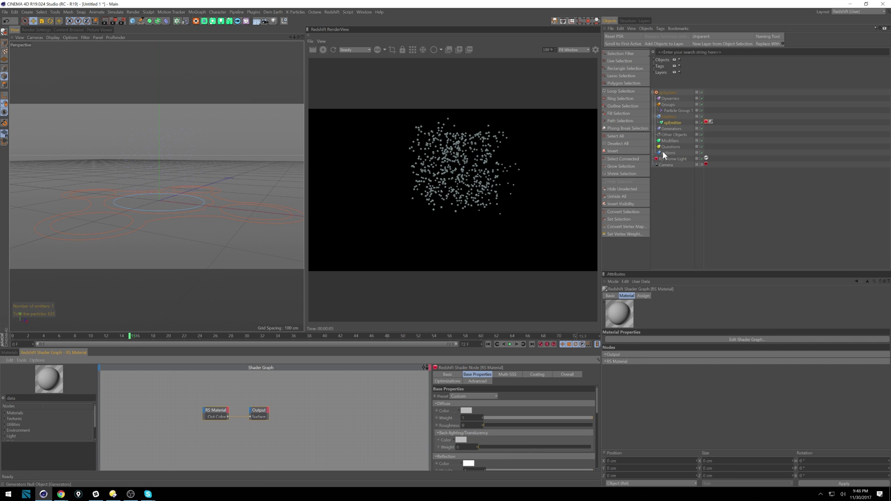
- Delete the X-Particles system and add a DEM Earth object to the scene in its place
left_click(668, 92)
key("Delete")
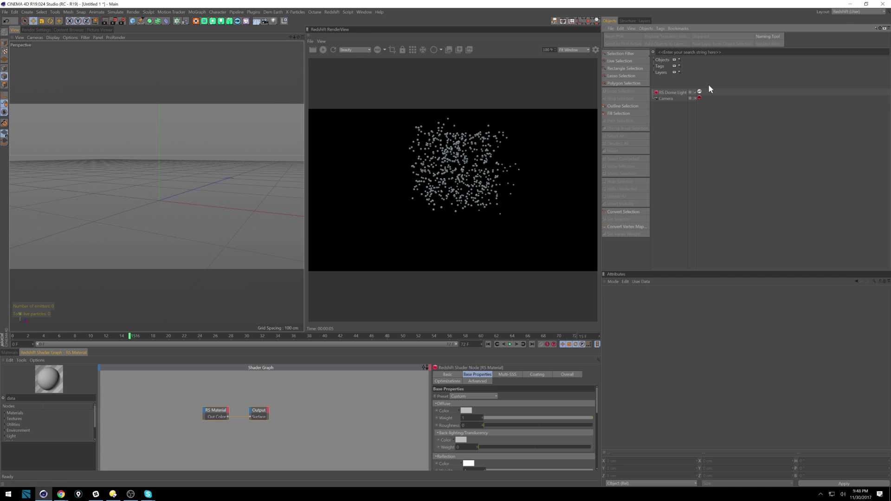
left_click(279, 11)
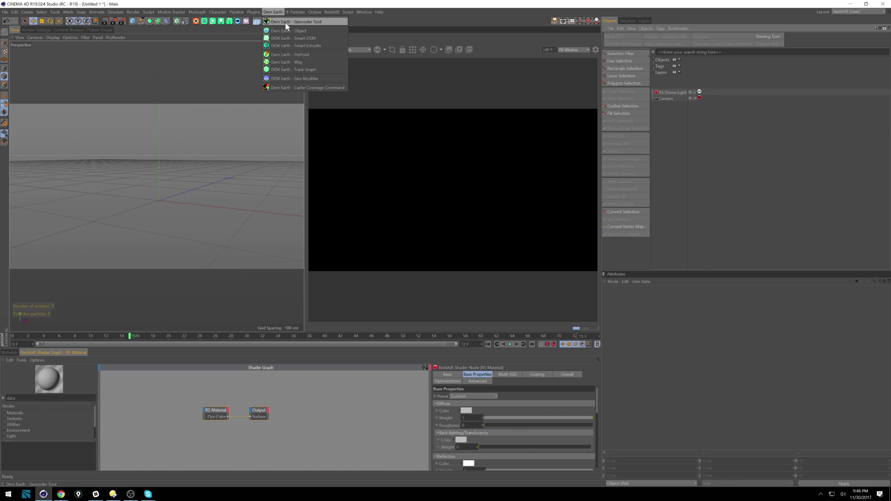
left_click(287, 31)
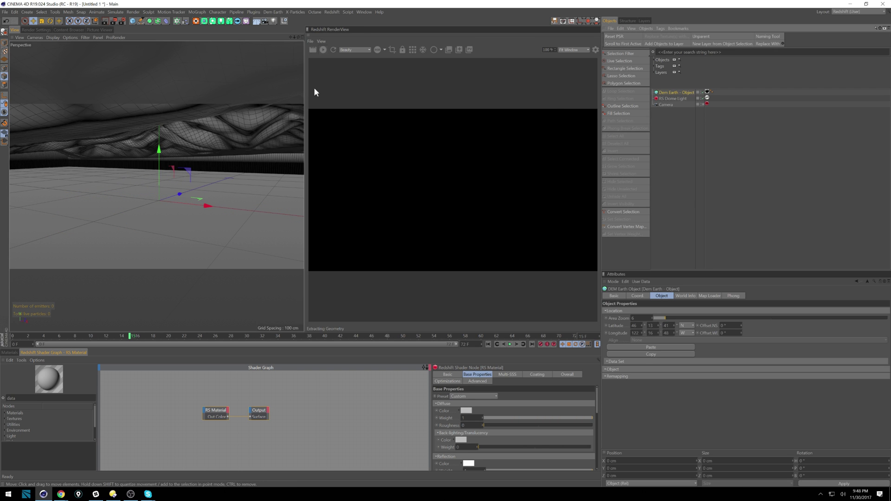
left_click_drag(218, 147, 183, 166, "alt")
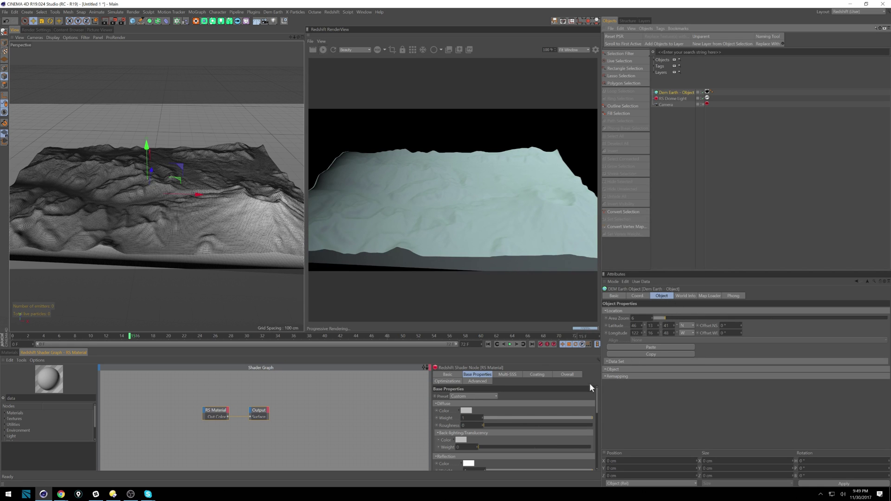
- Set the DEM Earth object's subdivision to 500
left_click(608, 369)
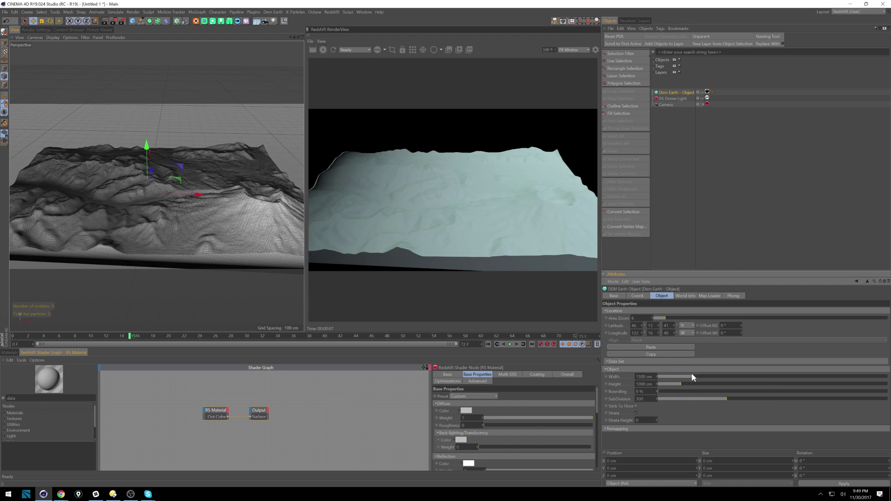
type("500")
key("Return")
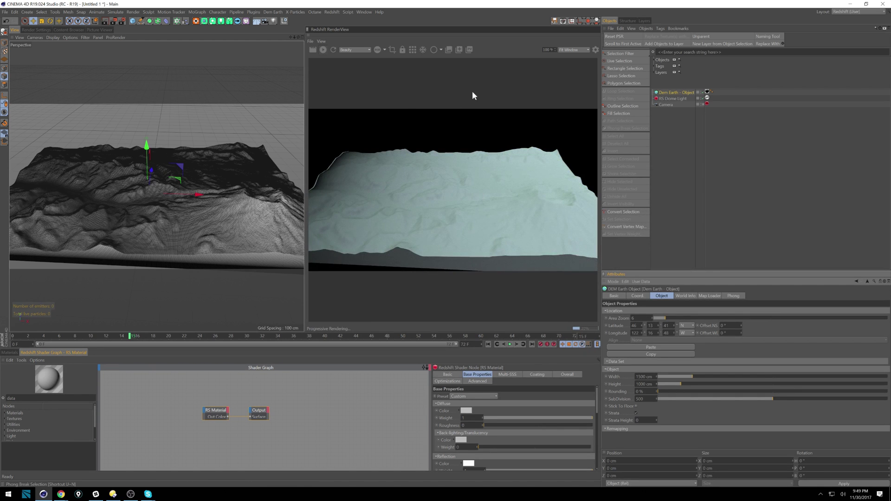
- Open the Redshift Asset Manager over the viewport and widen its window to examine the asset columns
left_click(332, 11)
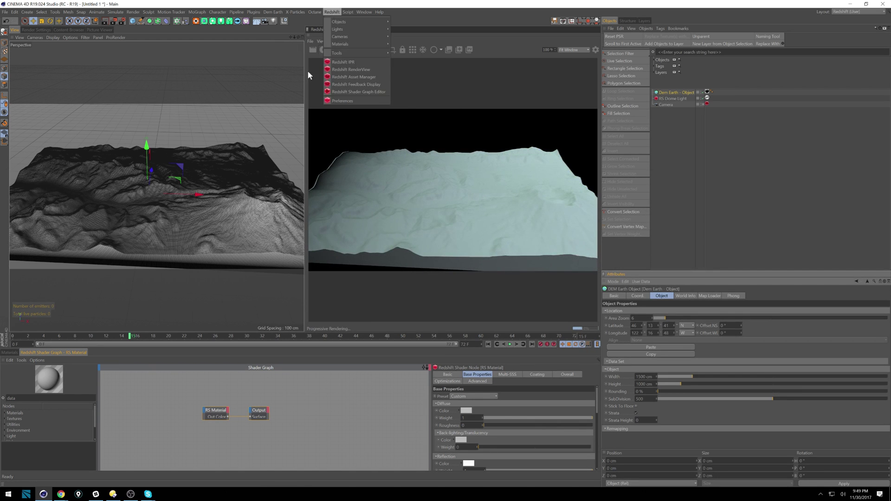
left_click(353, 76)
left_click_drag(118, 18, 327, 119)
left_click_drag(415, 166, 566, 165)
left_click(256, 125)
left_click(246, 125)
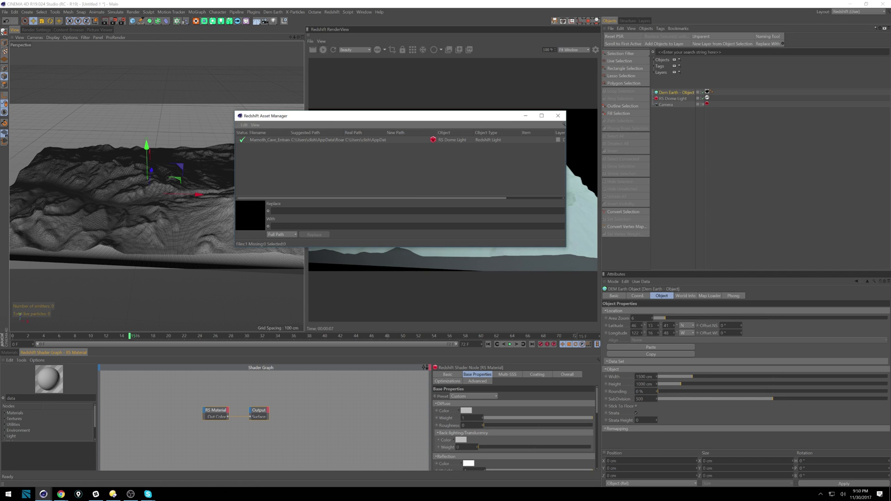
left_click(9, 353)
left_click(37, 361)
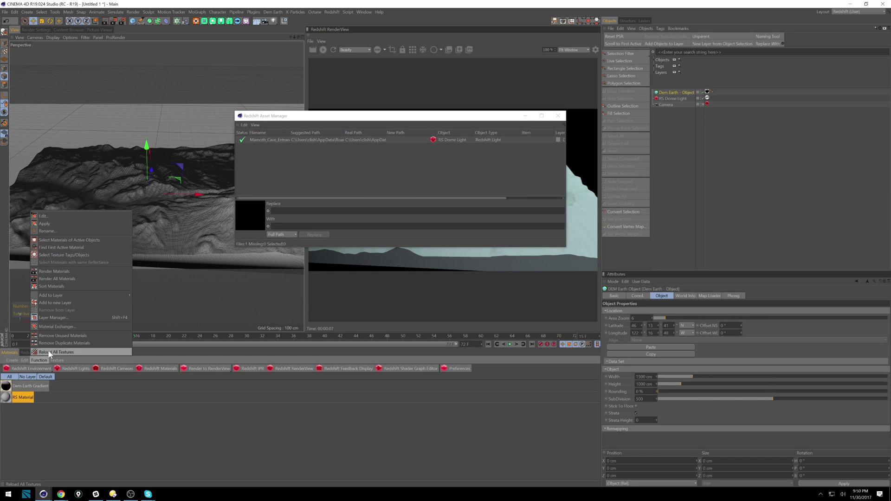
left_click(76, 326)
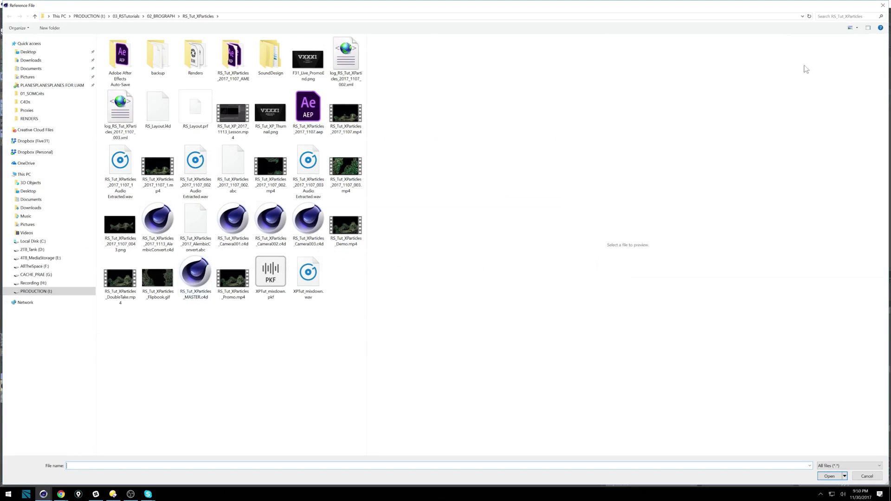
left_click(883, 8)
- Open the Texture Manager beneath the Redshift Asset Manager, widen it to compare the two layouts, and close it
left_click(57, 360)
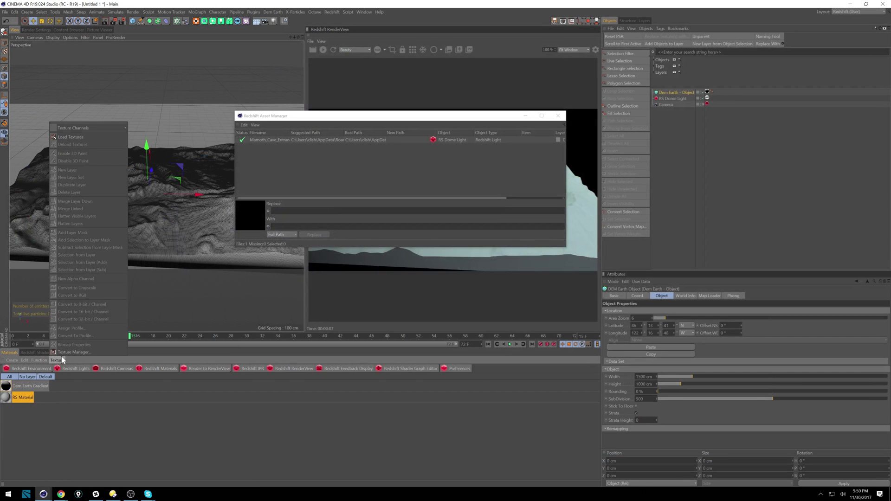
left_click(73, 352)
left_click_drag(121, 298, 391, 251)
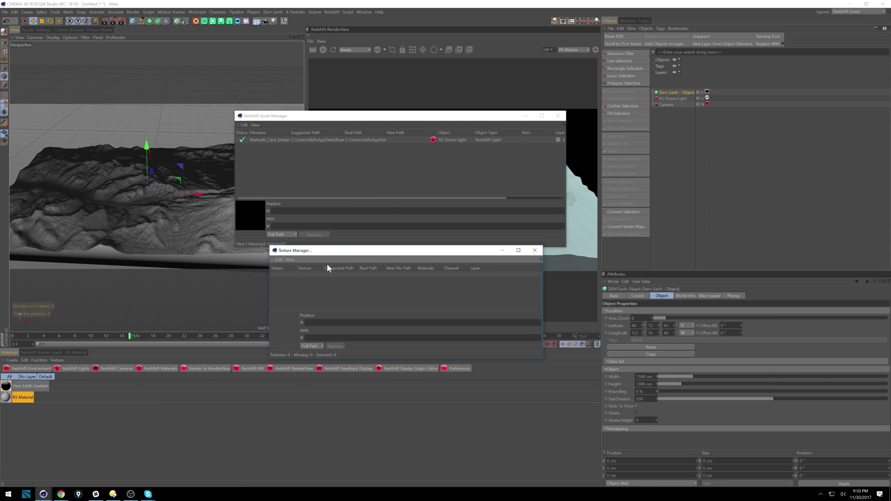
left_click_drag(339, 251, 308, 261)
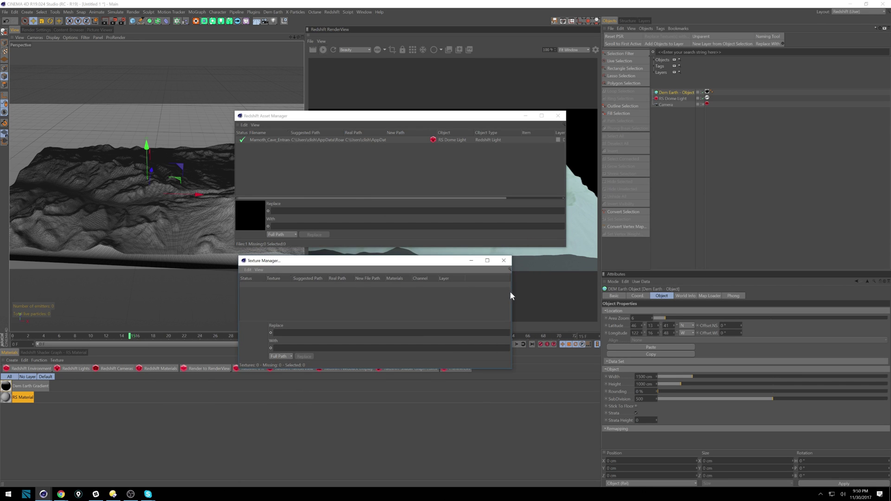
left_click_drag(511, 290, 655, 296)
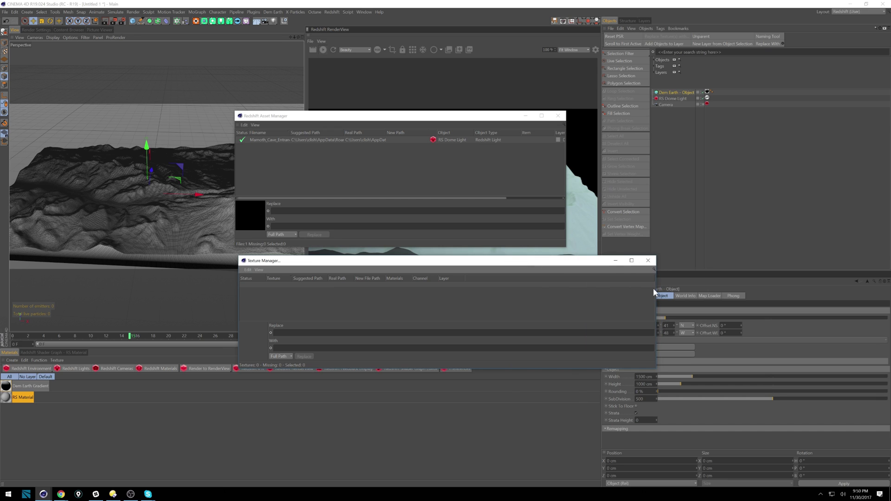
left_click_drag(312, 278, 292, 273)
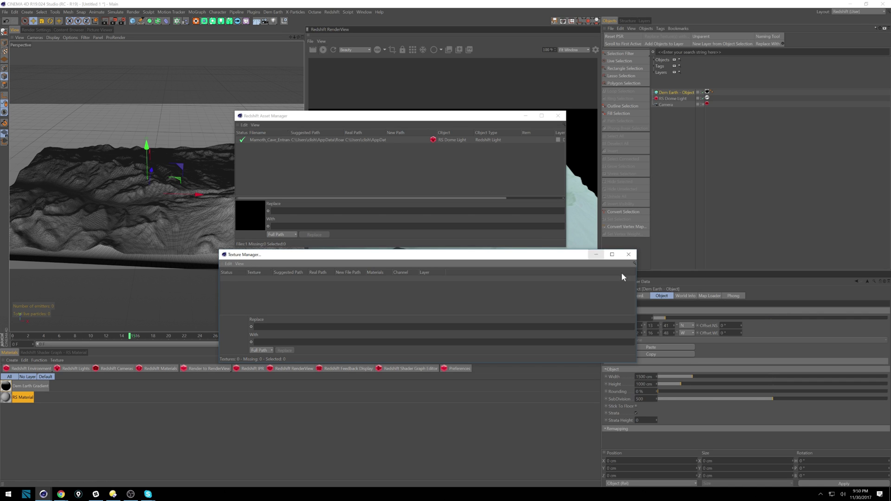
left_click(628, 254)
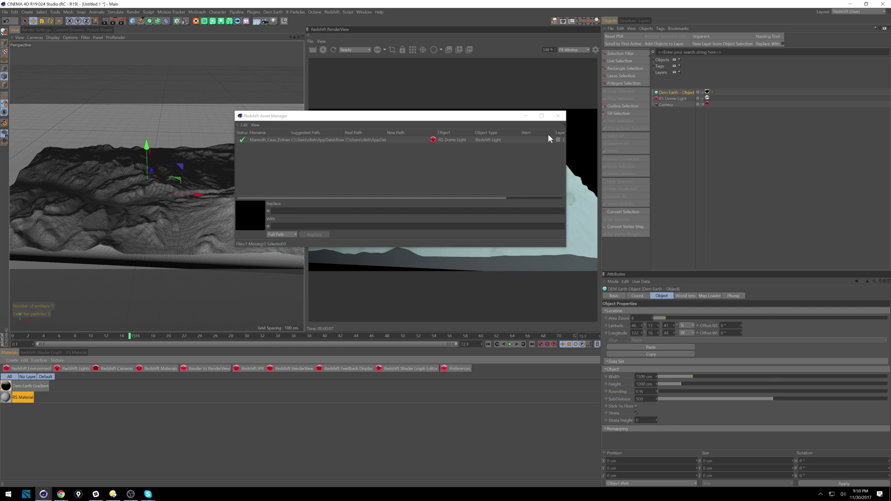
- Select the RS Dome Light's texture in the Redshift Asset Manager, review the file editing commands, and close the manager
left_click(286, 117)
left_click_drag(285, 117, 258, 114)
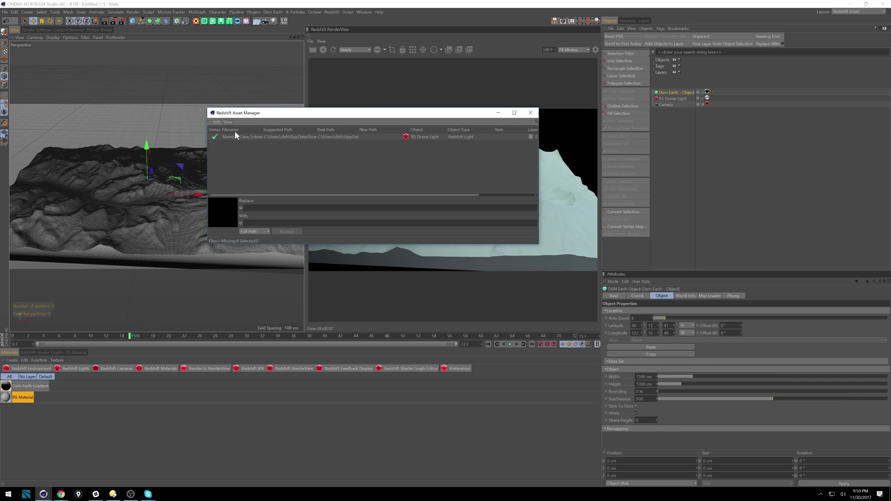
left_click(269, 138)
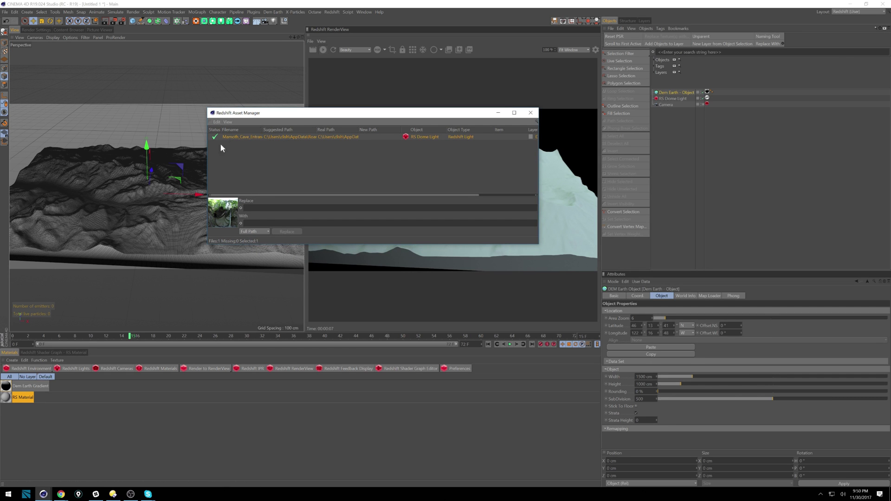
left_click(219, 123)
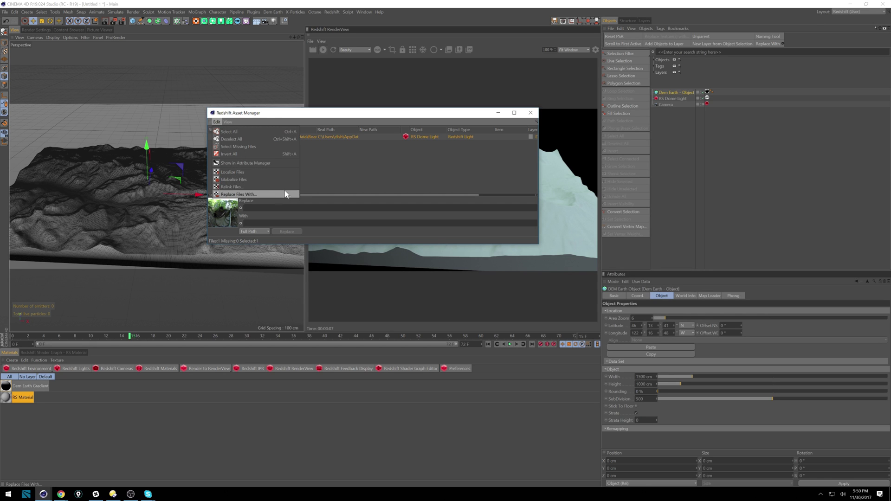
left_click(227, 122)
left_click(363, 137)
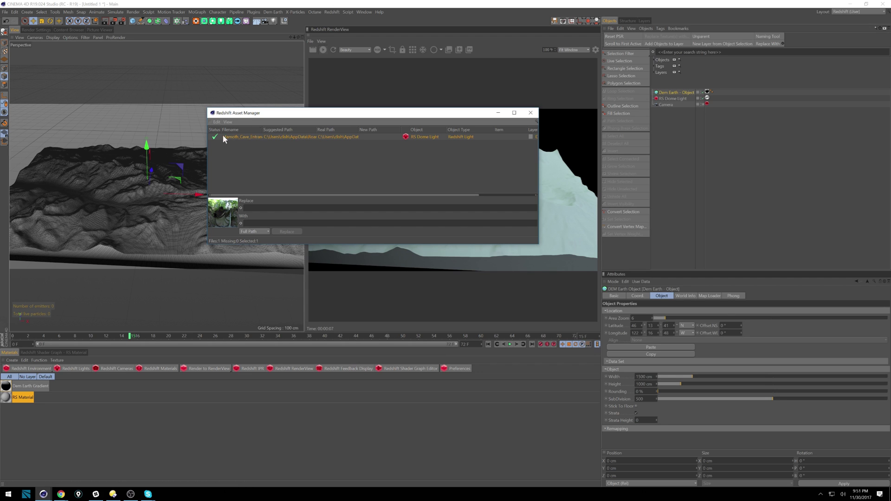
left_click(216, 121)
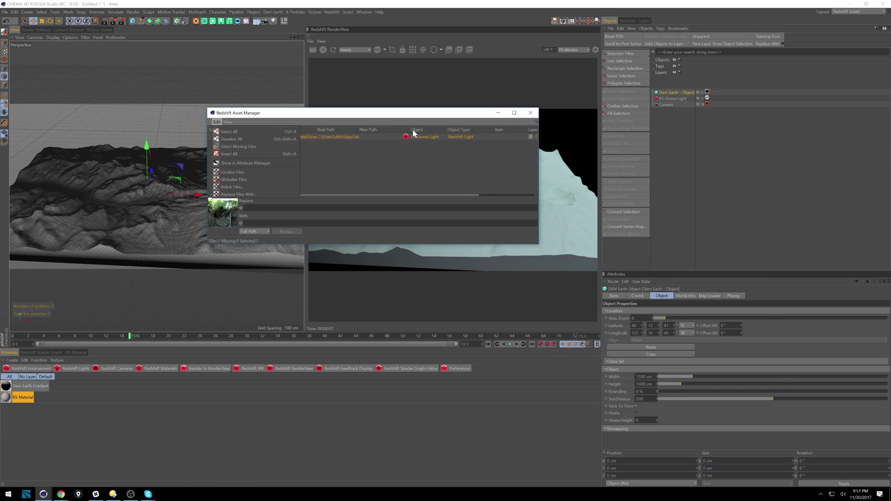
left_click(527, 119)
left_click(530, 112)
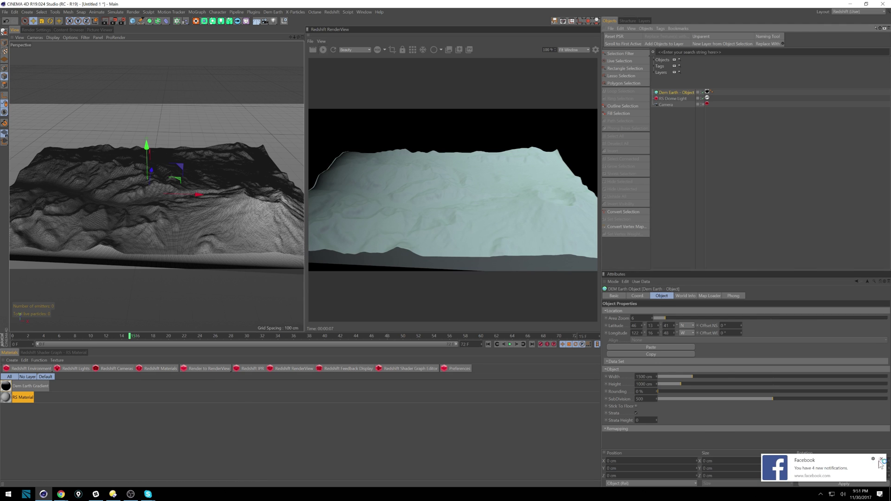
- Dismiss the desktop notification and examine the DEM Earth object's Remapping and World Info settings
left_click(881, 459)
left_click(607, 429)
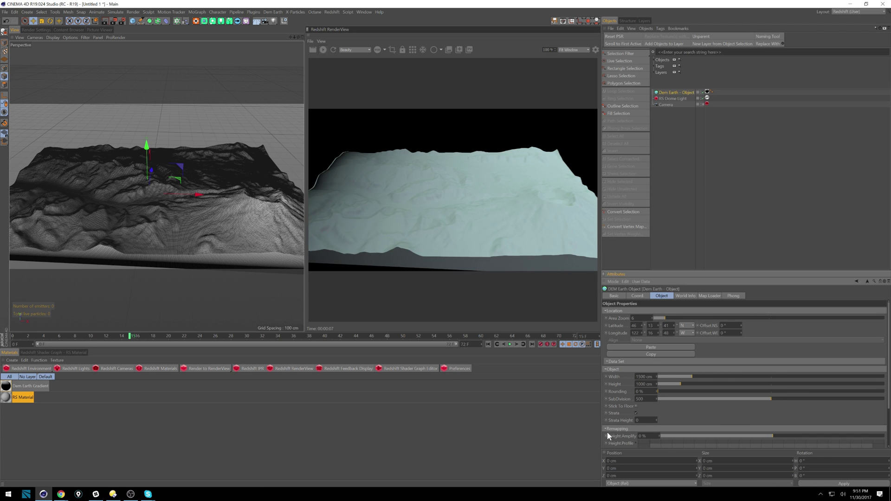
left_click(686, 295)
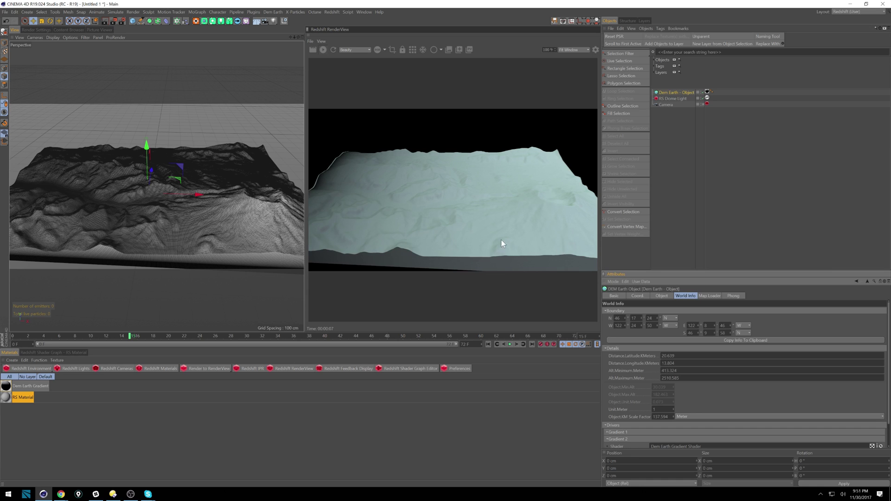
- Accept the Map Loader copyright disclaimer on the DEM Earth object and download the MapQuest Sat texture layer
left_click(709, 296)
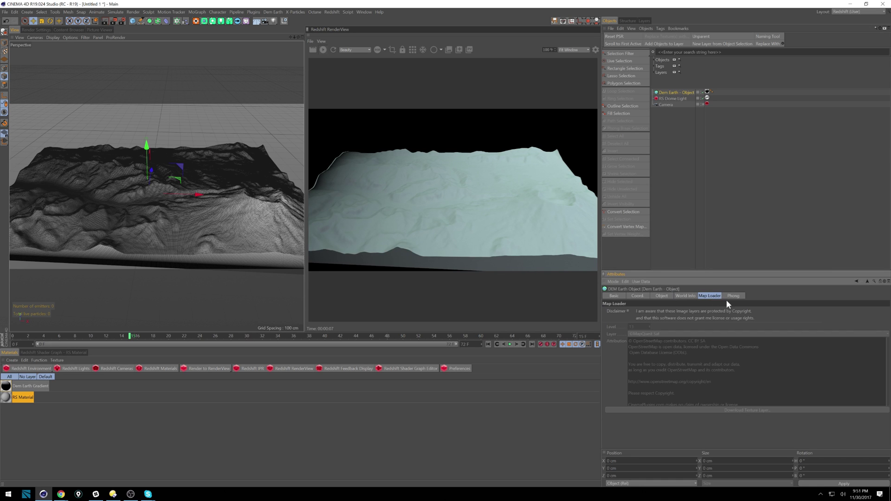
left_click(628, 311)
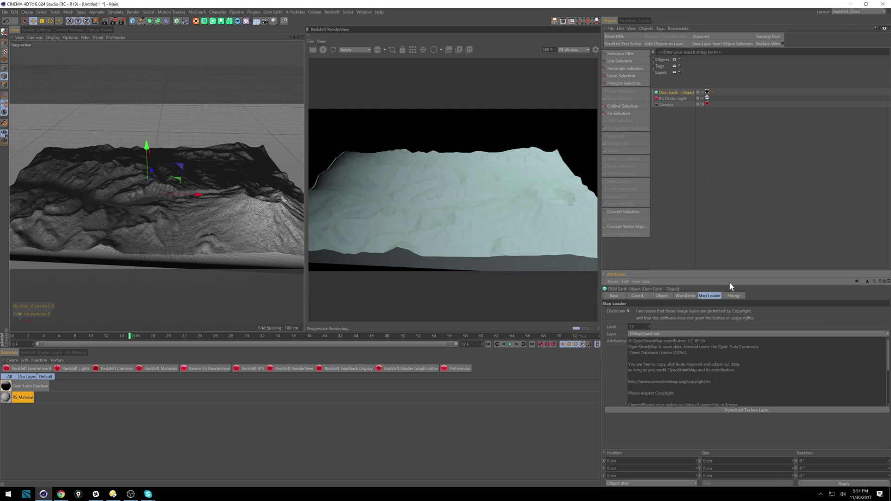
left_click(756, 410)
key("Return")
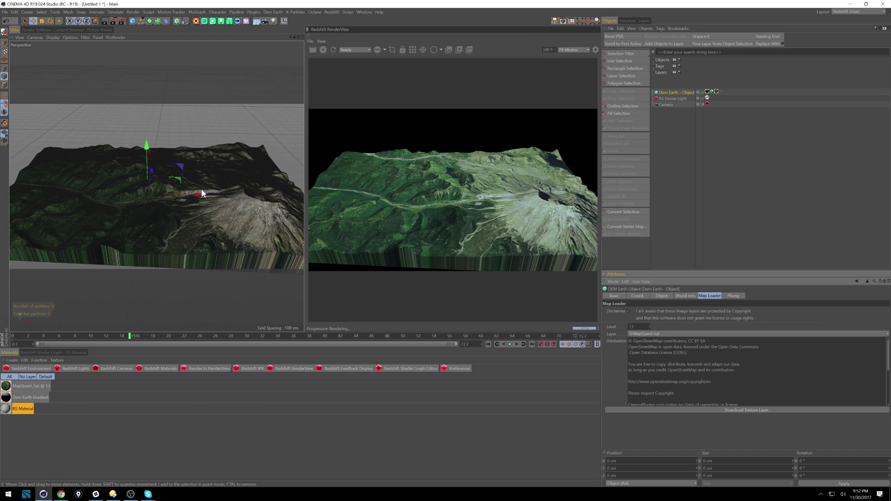
- Dismiss the e-mail notification and examine the satellite-textured volcano and its crater up close
scroll(221, 196, "up", 5)
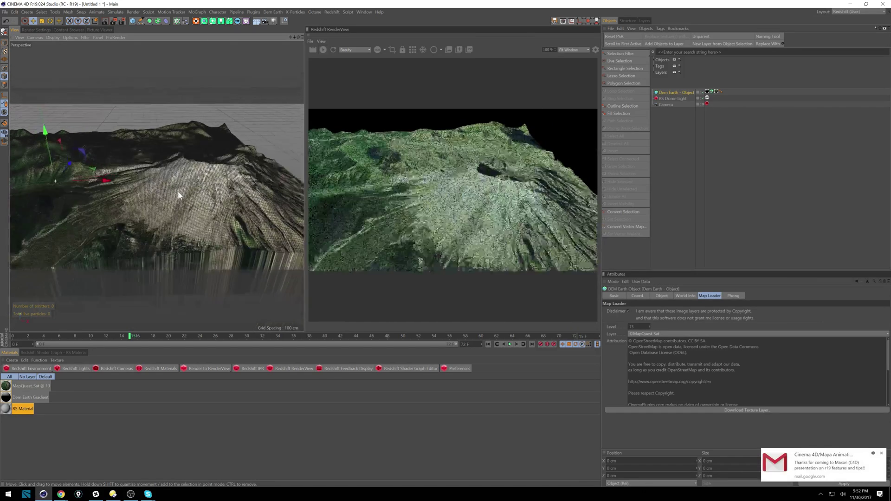
left_click(881, 453)
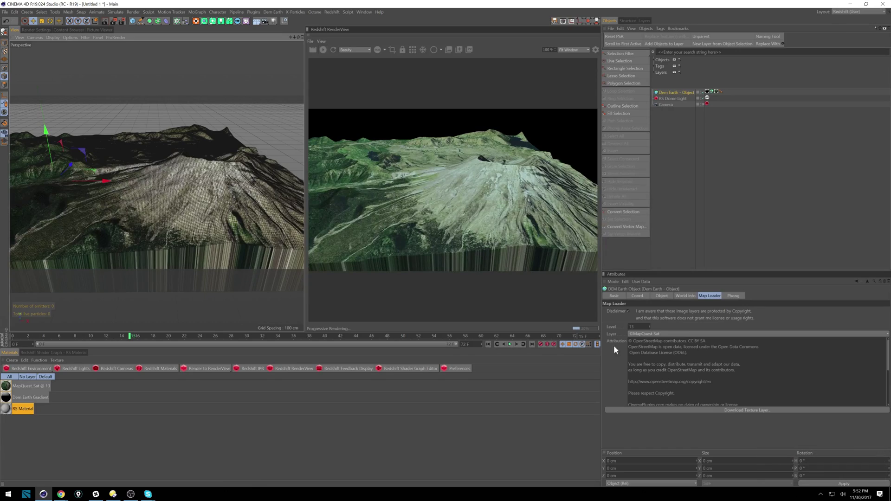
left_click_drag(199, 212, 198, 190, "alt")
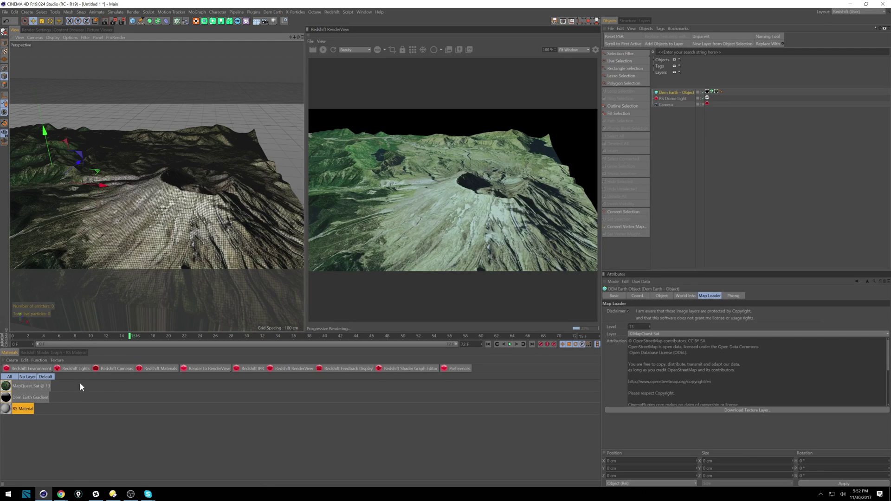
- Copy the image file path from the bitmap shader of the MapQuest_Sat material
left_click(8, 387)
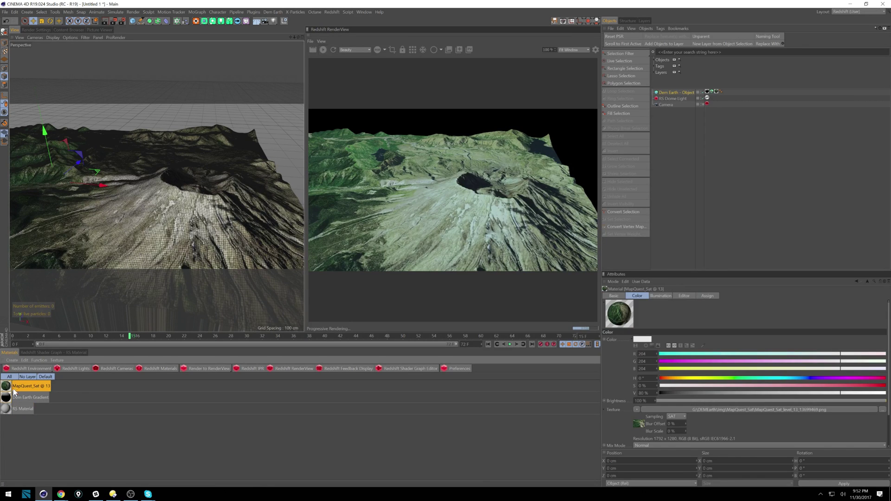
left_click(639, 423)
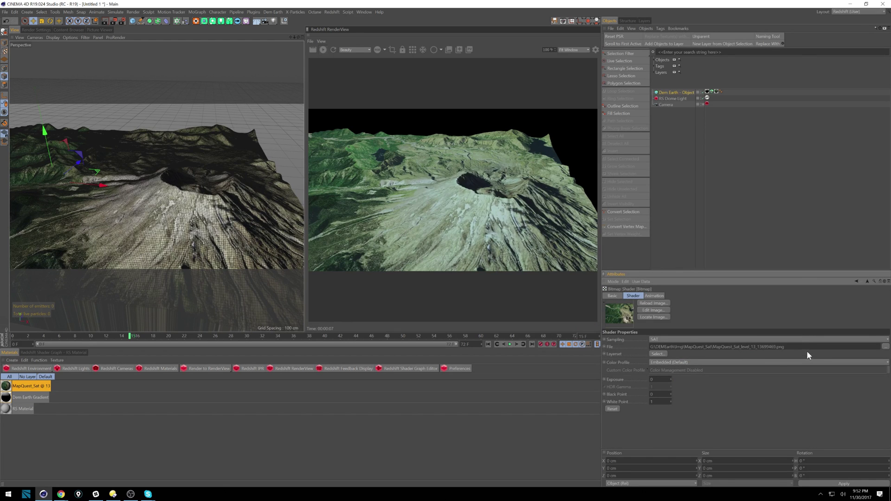
left_click_drag(785, 346, 650, 346)
right_click(709, 349)
left_click(721, 360)
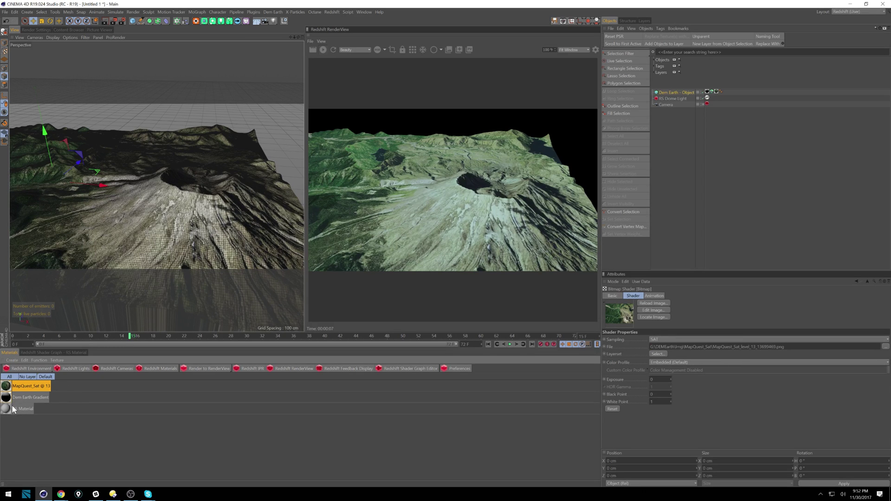
- Add a Texture node to the RS Material's shader graph and paste the copied MapQuest_Sat image path into it
double_click(19, 409)
double_click(11, 397)
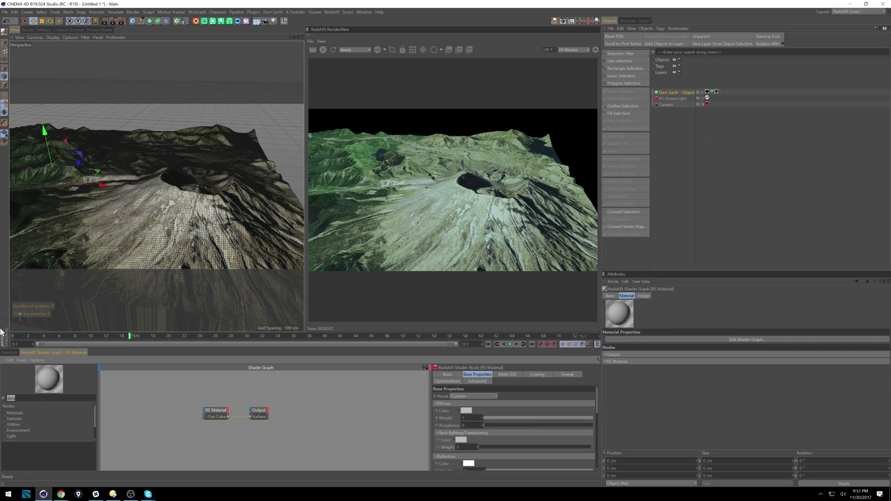
type("tex")
left_click_drag(19, 419, 161, 421)
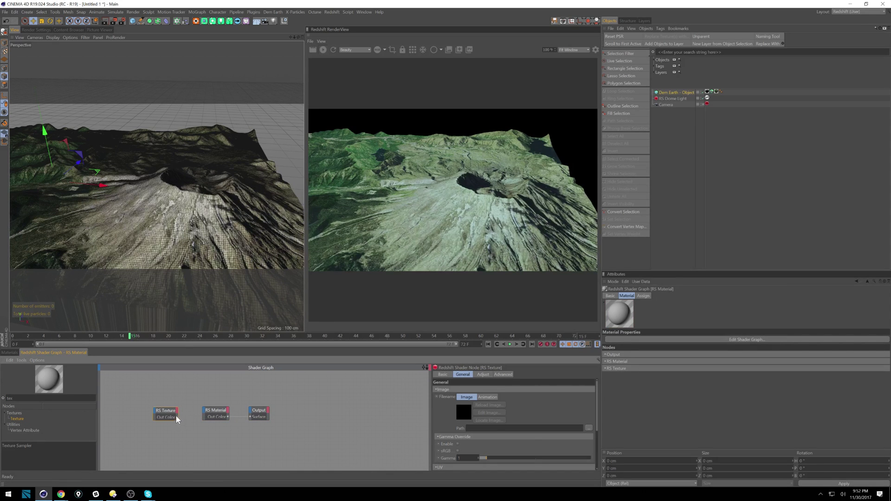
right_click(514, 429)
left_click(520, 447)
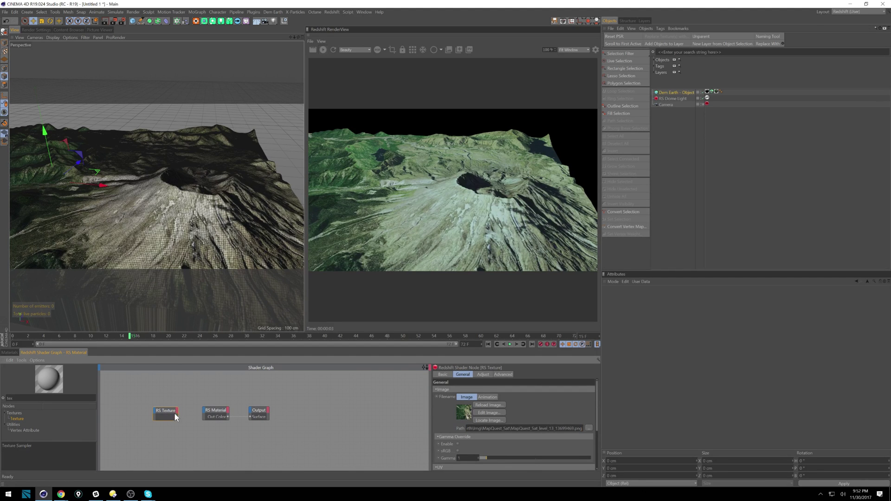
- Connect the RS Texture node's Out Color to the RS Material node's Diffuse Color
left_click(161, 412)
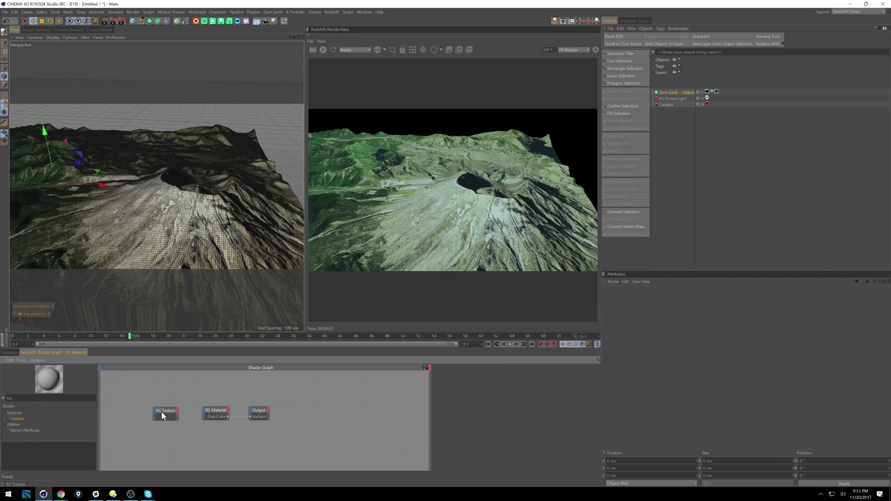
left_click(175, 413)
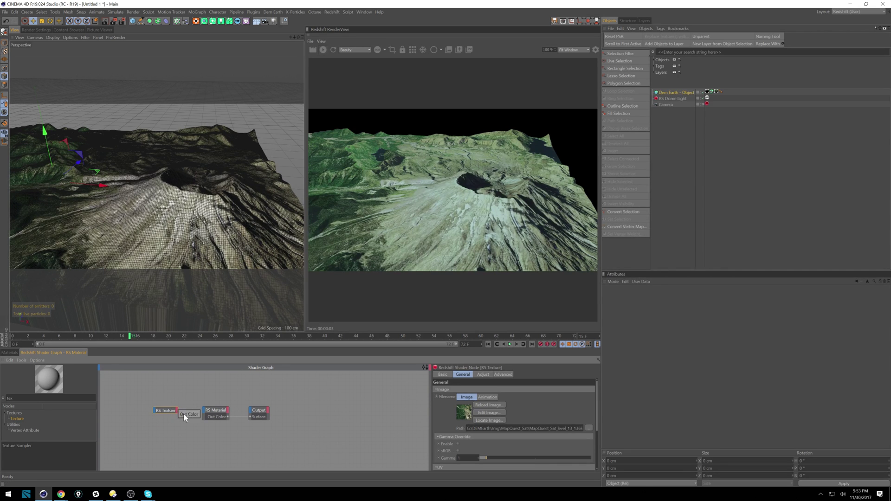
mouse_move(177, 418)
left_click_drag(205, 411, 205, 410)
mouse_move(245, 402)
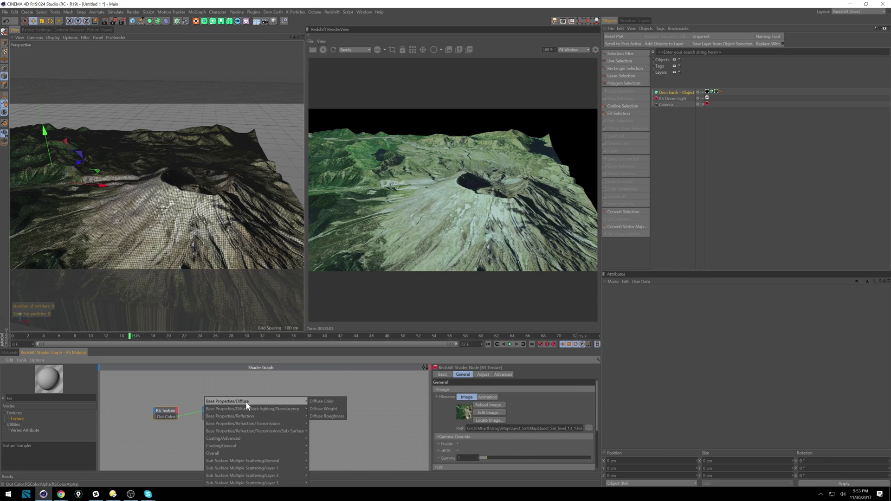
left_click(332, 401)
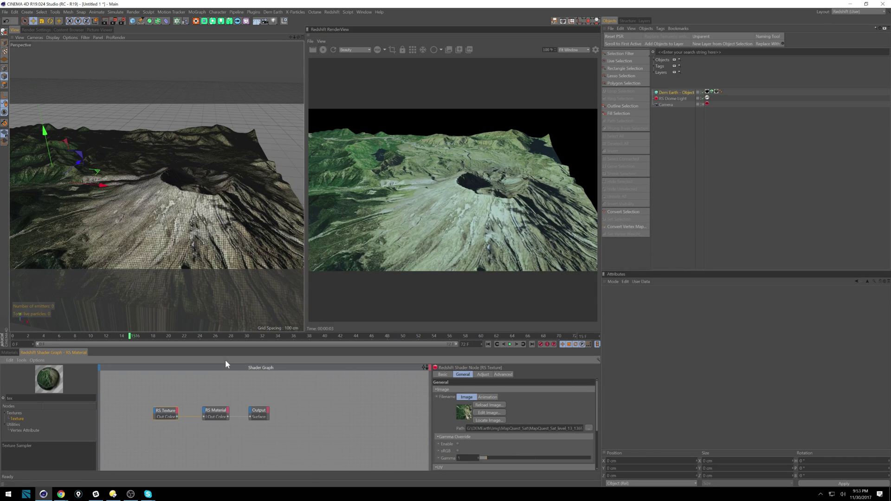
- Assign the RS Material to the MapQuest_Sat texture tag on the DEM Earth object
left_click(16, 351)
left_click(70, 438)
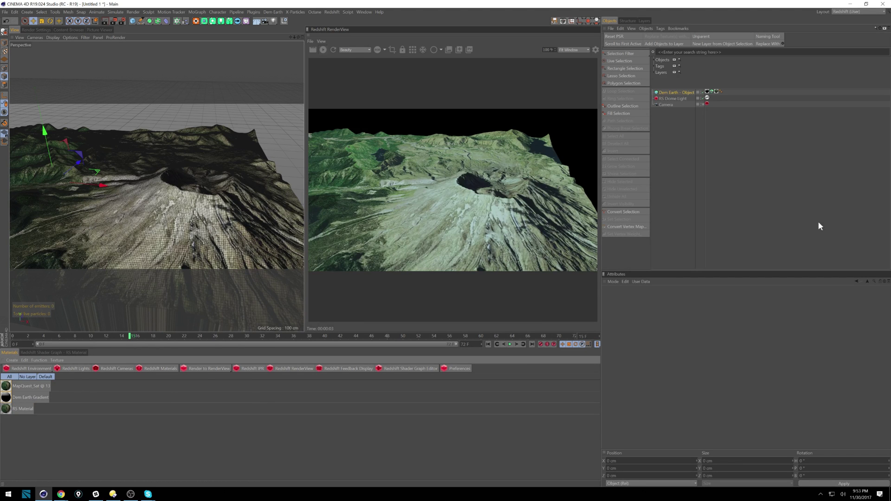
left_click(715, 92)
left_click_drag(9, 412, 688, 311)
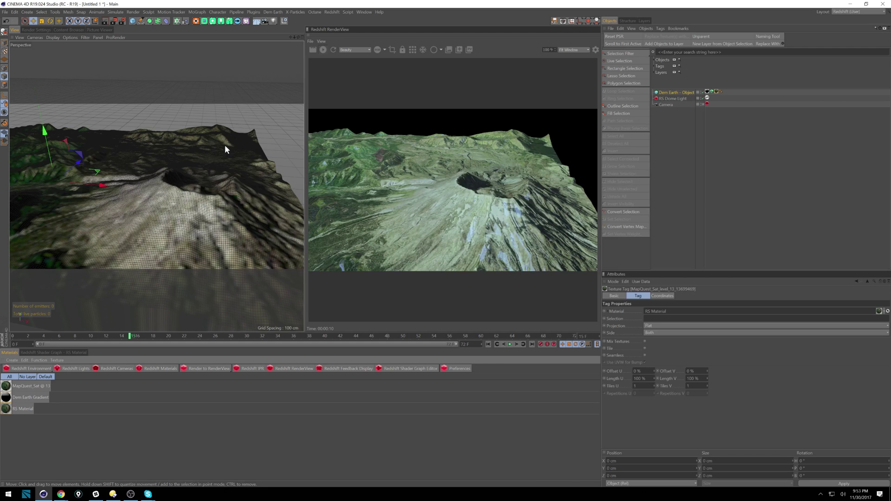
- Try bringing the MapQuest_Sat material's bitmap directly into the RS Material's shader graph as a texture node, and delete that node
left_click(64, 352)
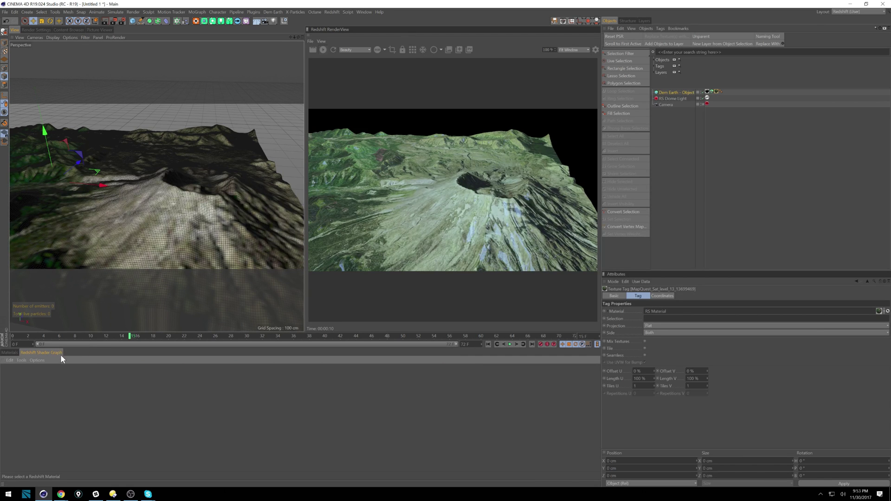
left_click(9, 352)
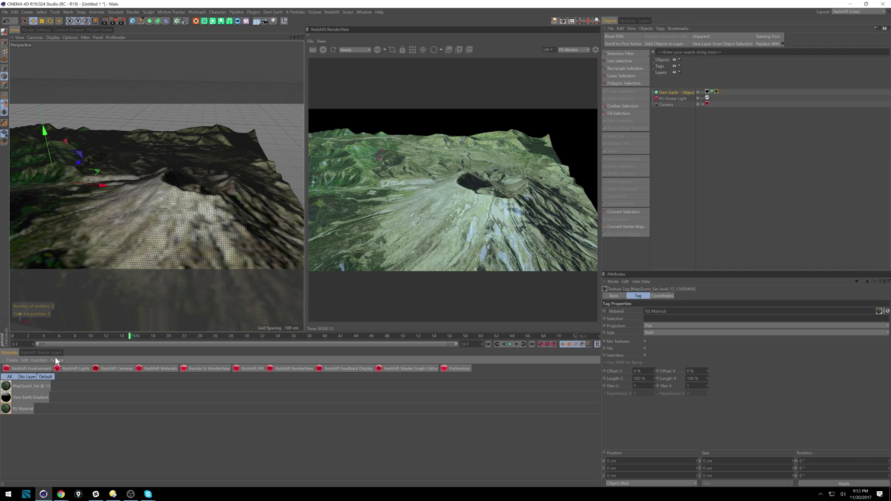
left_click(24, 385)
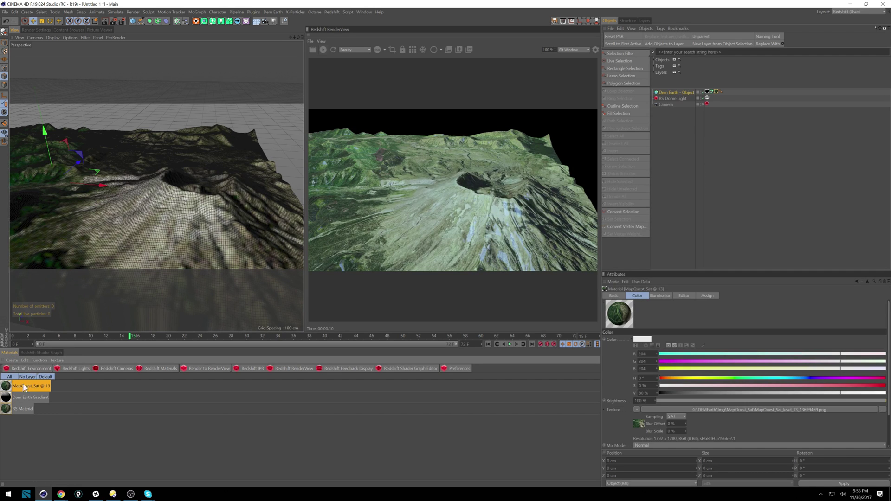
left_click(46, 353)
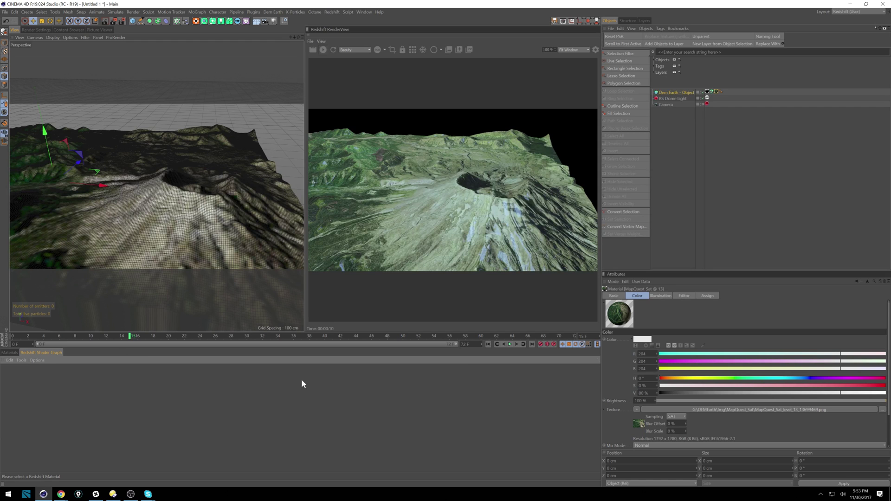
left_click(9, 352)
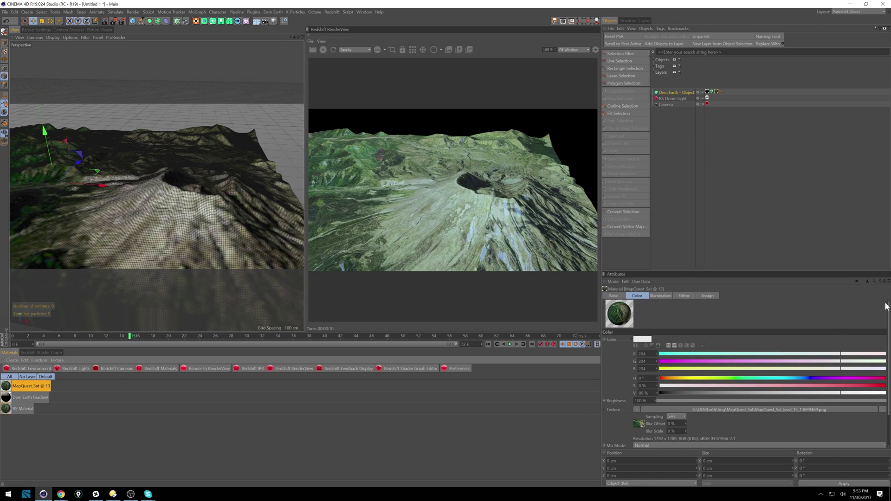
left_click(881, 283)
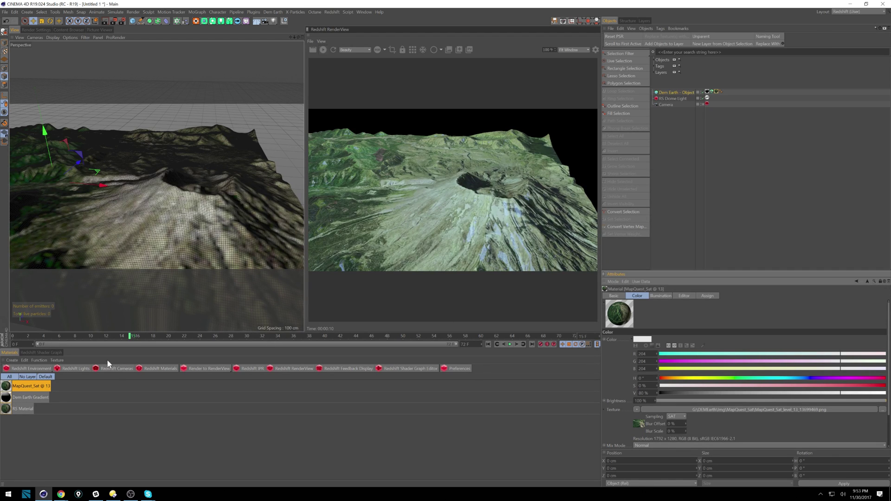
left_click(27, 399)
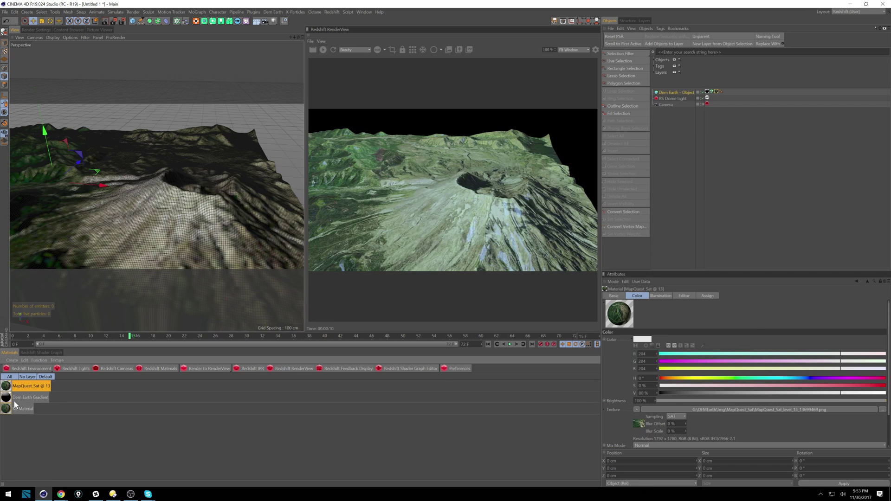
left_click(53, 352)
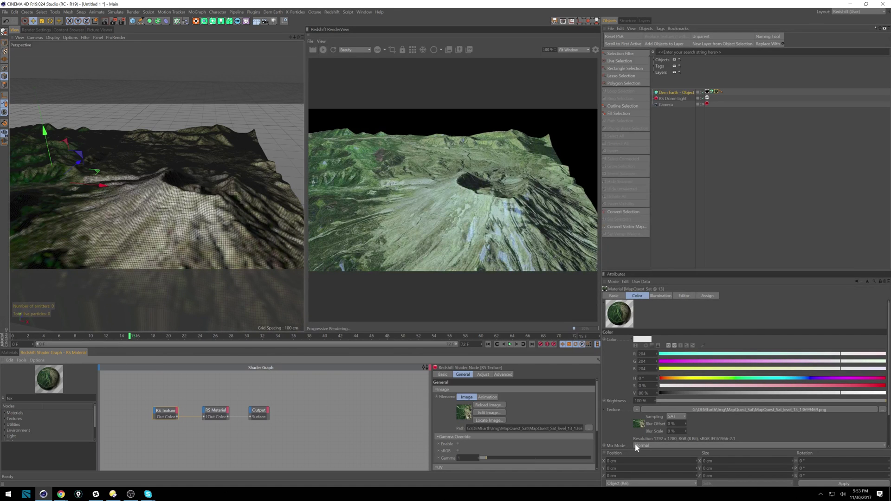
left_click_drag(642, 427, 320, 431)
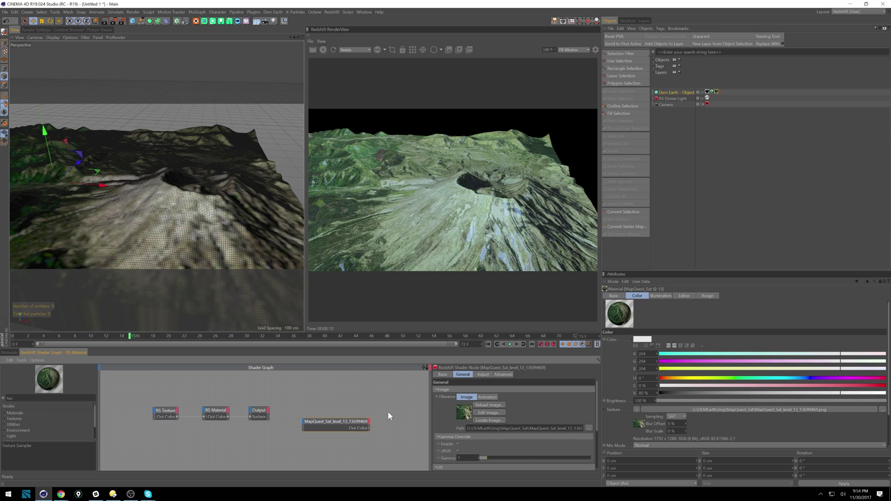
key("Delete")
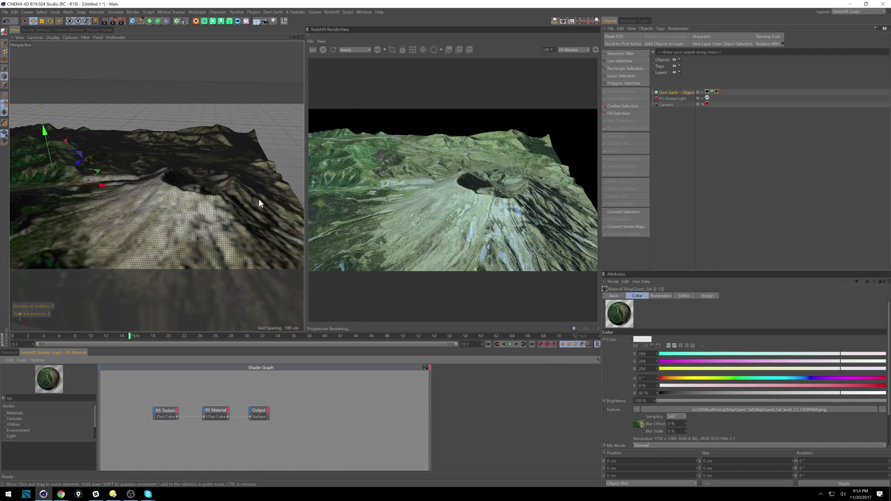
- Enlarge the shader graph area and set the RS Material node's diffuse roughness to 0.525
left_click(215, 410)
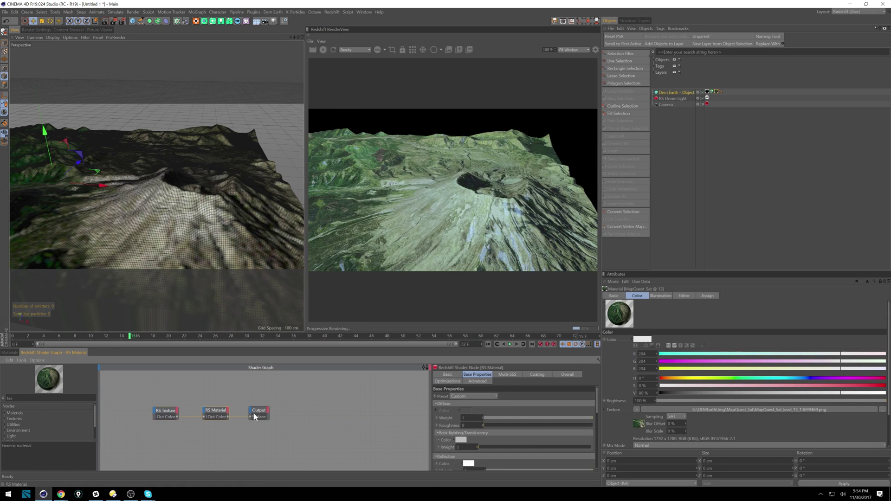
left_click_drag(401, 349, 427, 315)
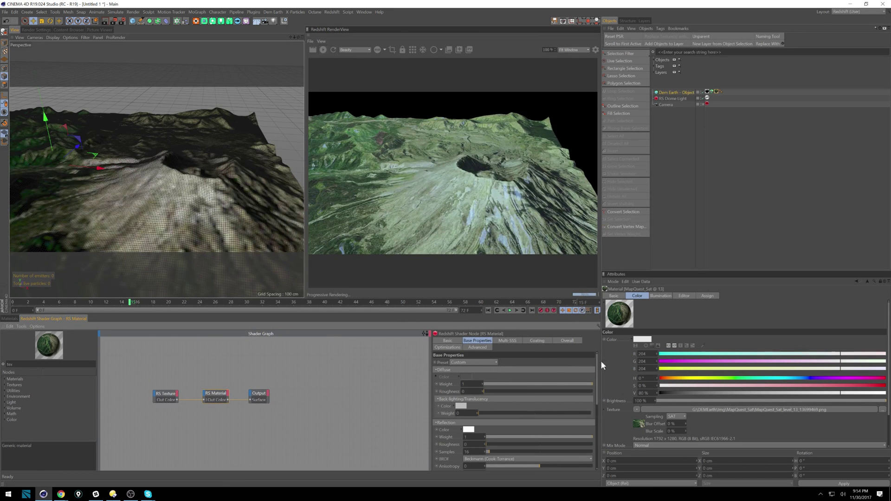
scroll(594, 366, "down", 2)
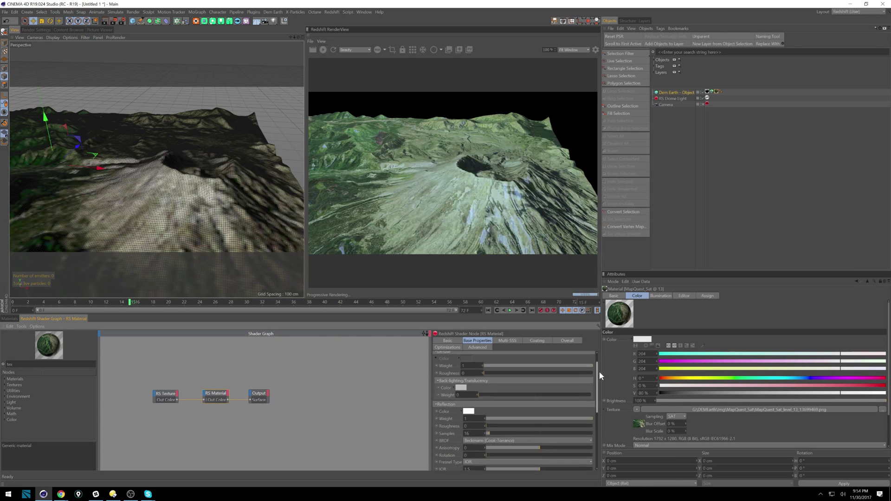
scroll(494, 394, "up", 2)
left_click(527, 391)
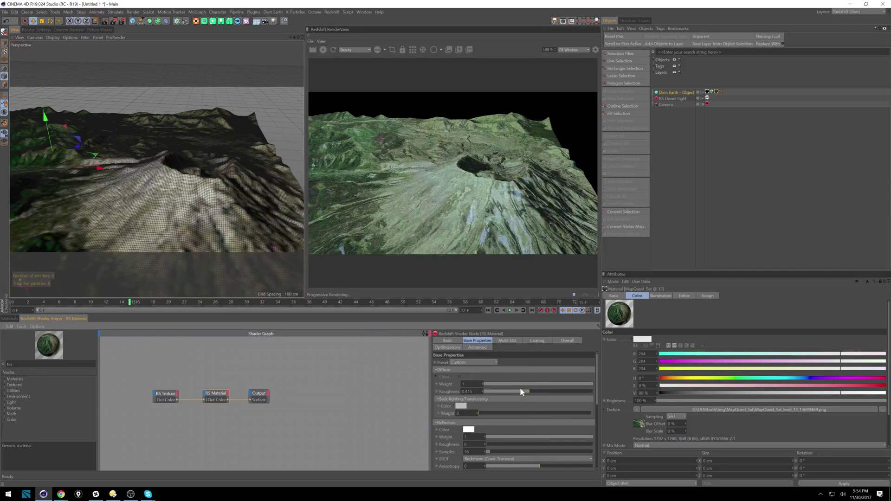
left_click(540, 391)
- Try a diffuse weight of 0.165 on the RS Material node and restore it to 1
left_click(501, 384)
scroll(503, 383, "down", 1)
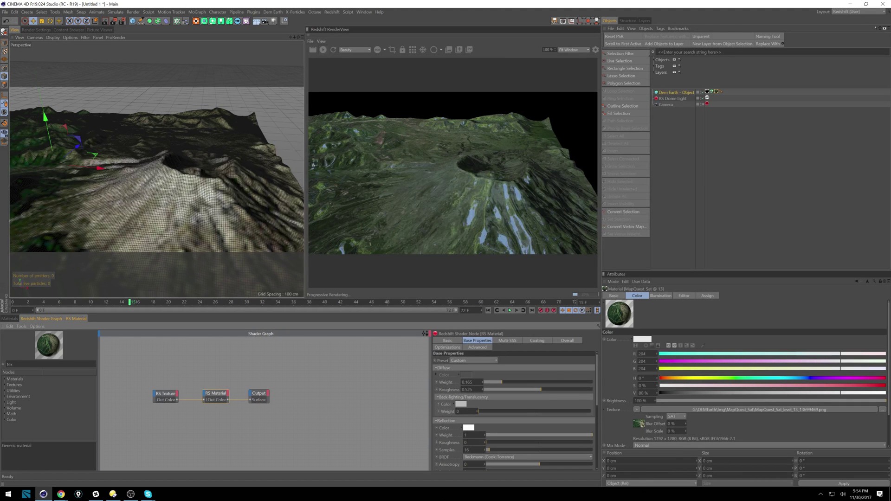
left_click_drag(565, 382, 627, 386)
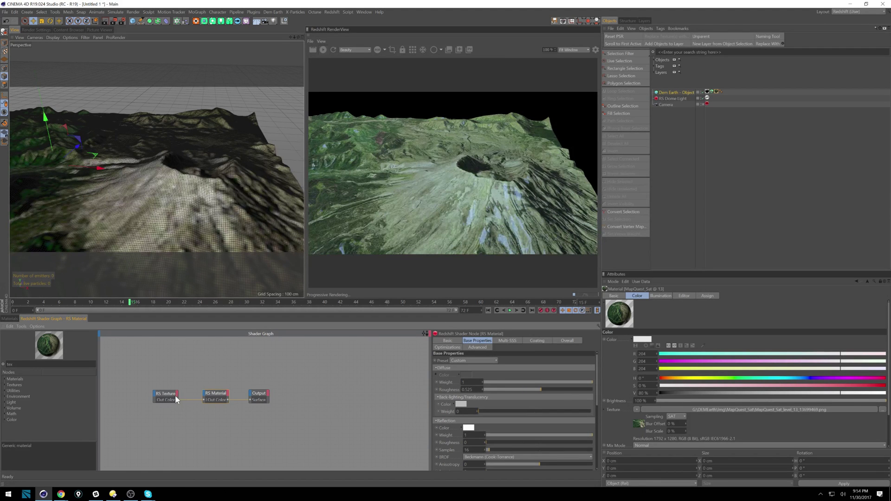
- Connect the RS Texture's color output to the RS Material's reflection color, and enlarge the RS Material node beside the moved Output node
left_click(202, 392)
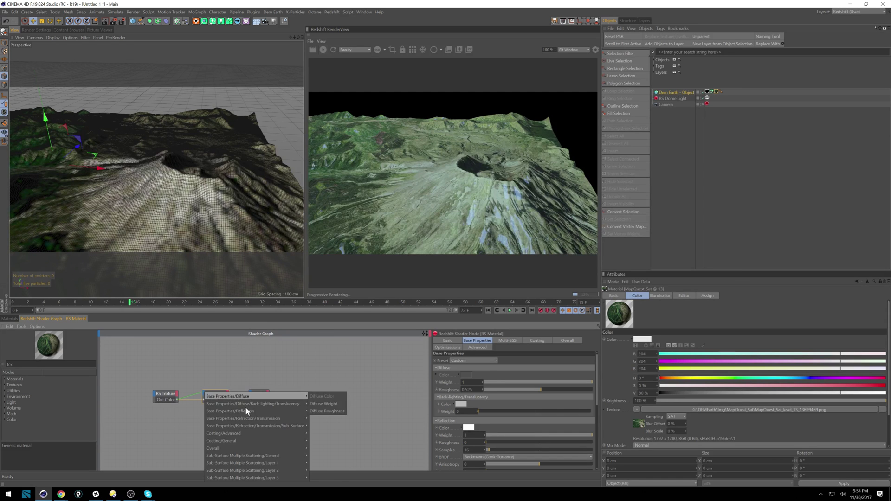
mouse_move(251, 411)
left_click(325, 409)
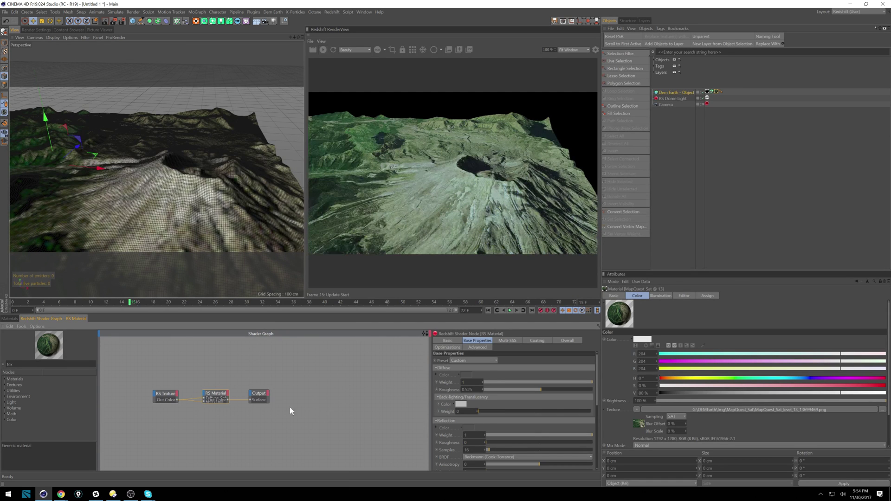
left_click_drag(259, 393, 233, 399)
left_click(227, 399)
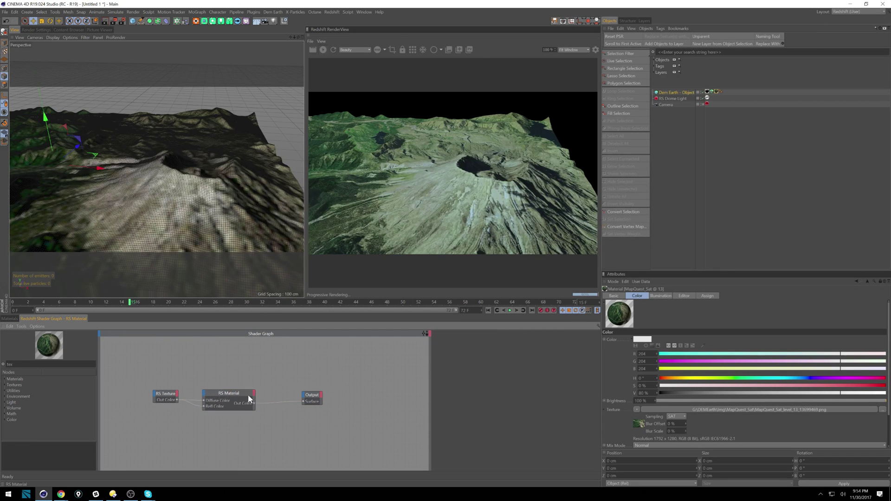
- Set the RS Material node's reflection weight to 0.726 and reflection roughness to 0.656, and check the terrain from a lower angle
left_click(248, 395)
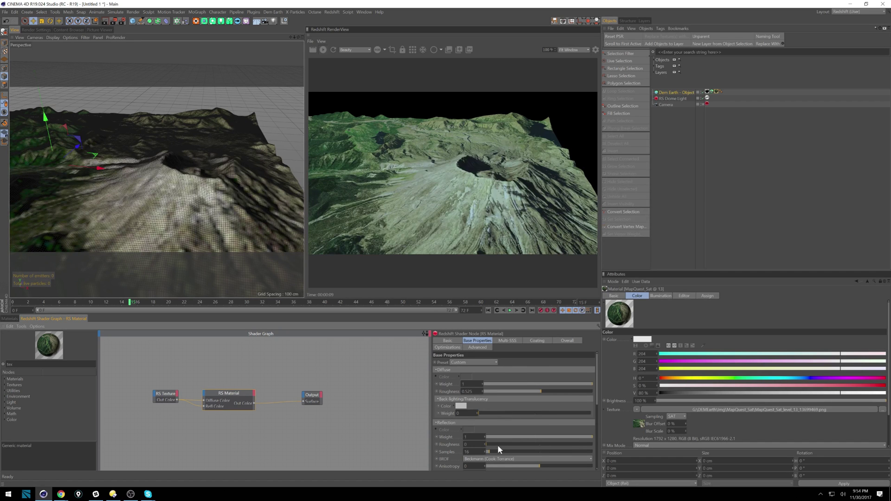
left_click(562, 437)
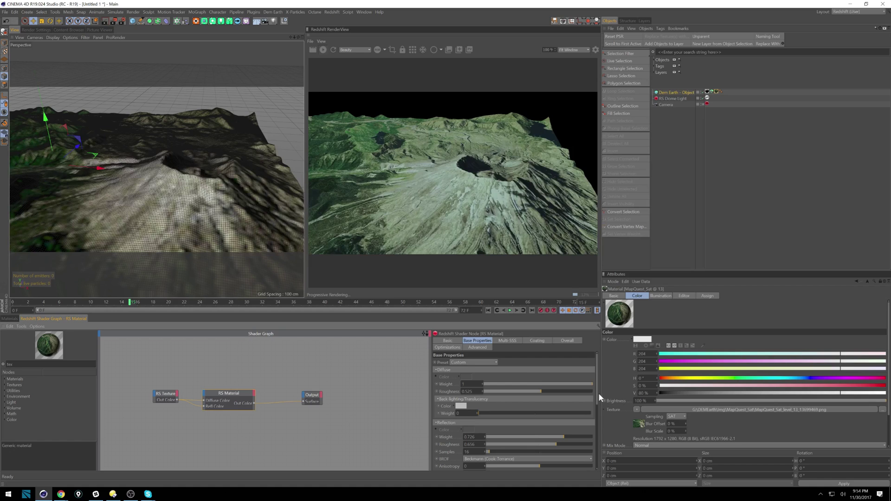
left_click_drag(189, 200, 174, 156, "alt")
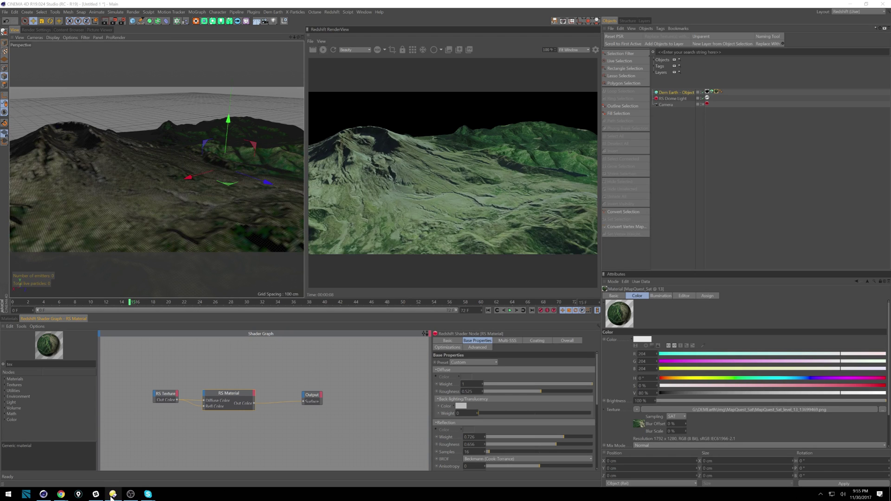
left_click(112, 494)
left_click_drag(316, 9, 433, 40)
key("alt+Tab")
- Display the RS Texture node's image settings and open the Redshift Asset Manager above the viewports
left_click(168, 395)
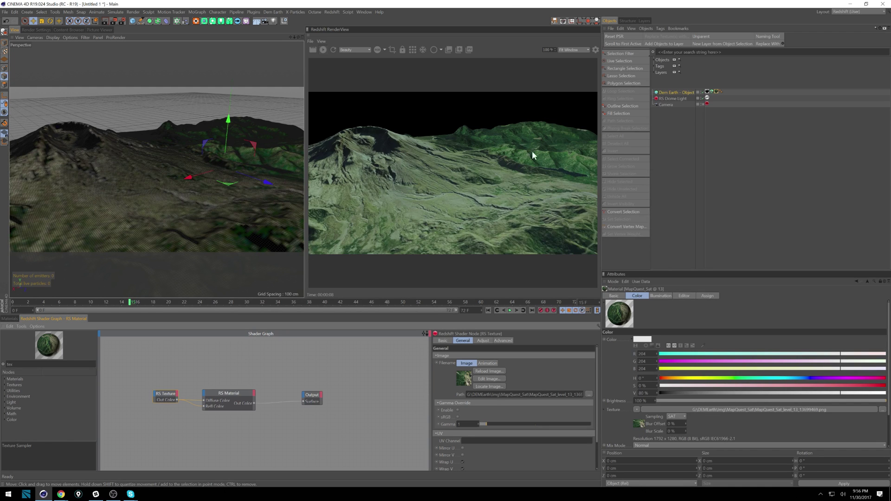
left_click(331, 12)
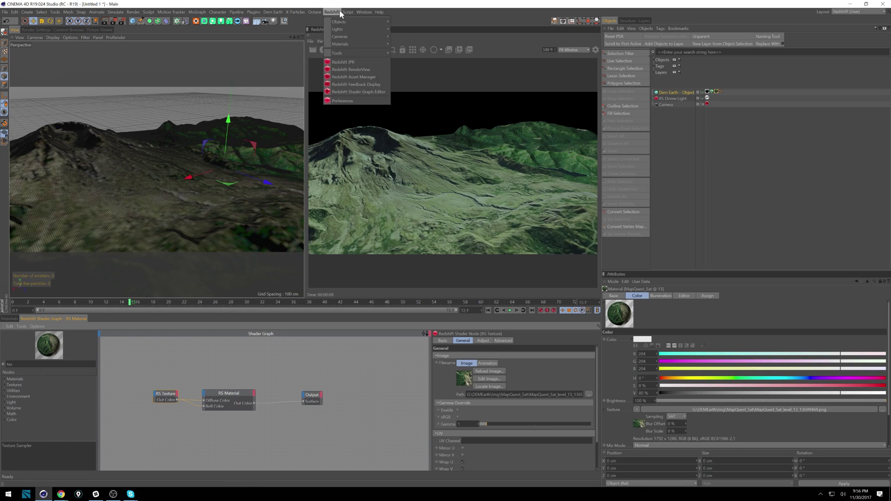
left_click(357, 77)
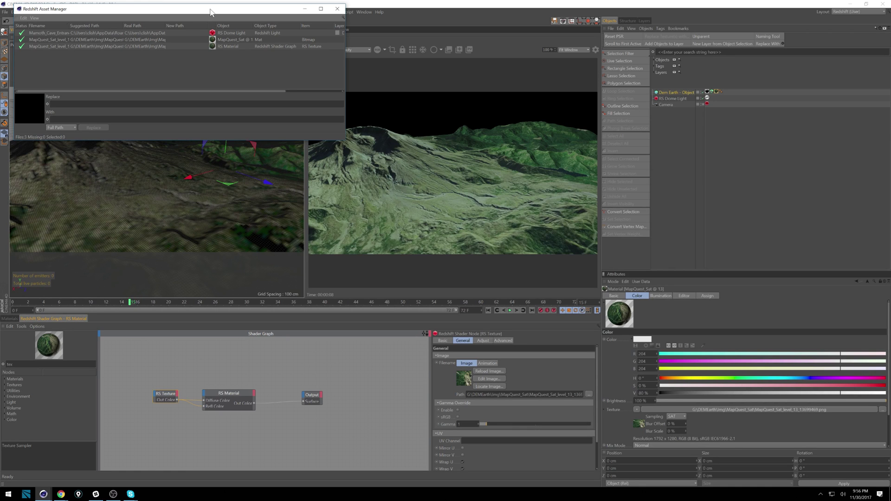
left_click_drag(197, 12, 284, 53)
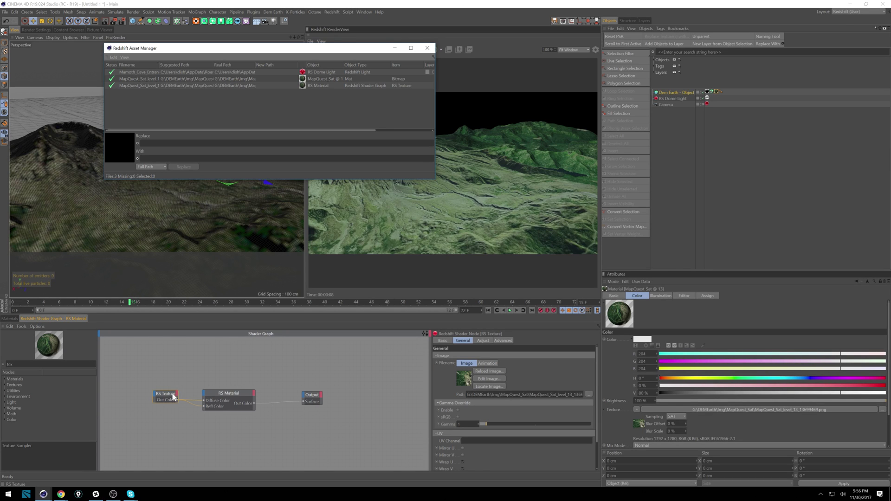
- Spread the RS Texture, RS Material and Output nodes farther apart in the shader graph
left_click_drag(173, 392, 147, 385)
left_click(242, 394)
left_click_drag(312, 395, 351, 389)
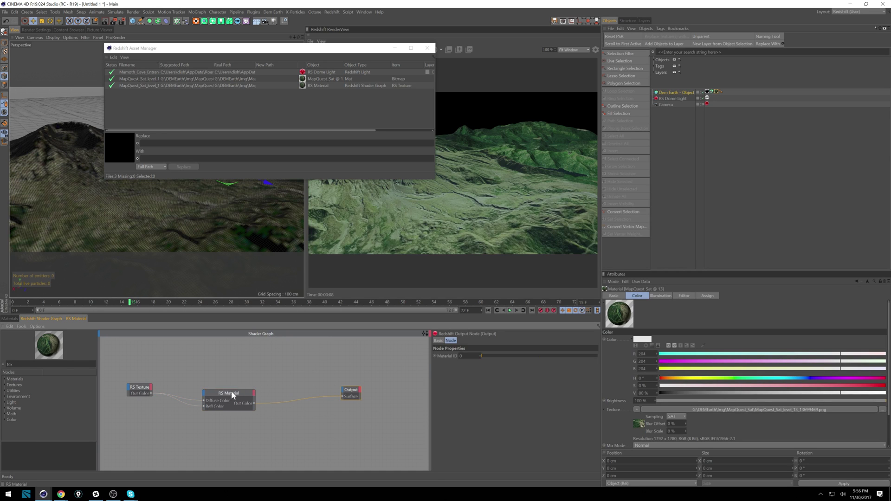
left_click_drag(233, 392, 232, 380)
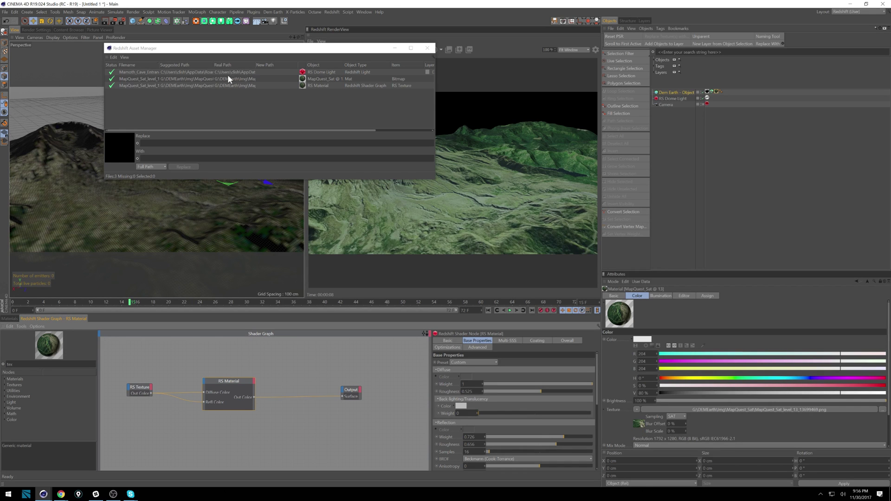
- Inspect the RS Material texture's file name and path in the Asset Manager with widened columns, and close the manager
left_click(215, 84)
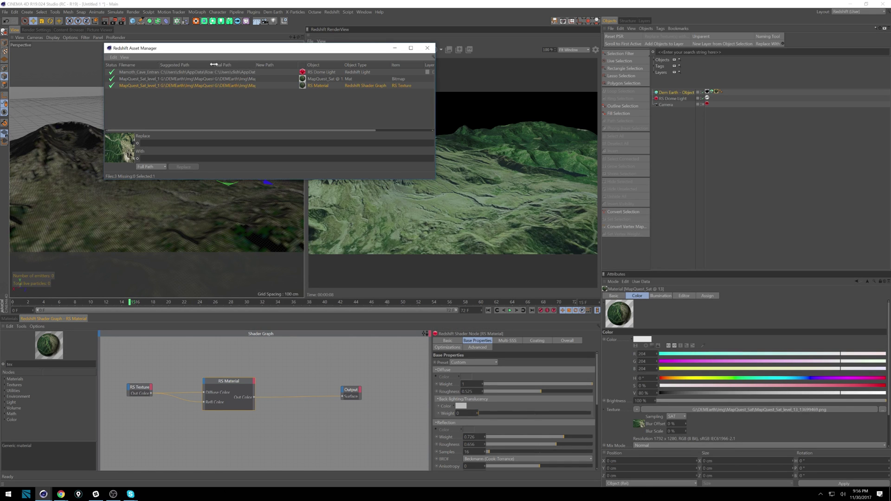
left_click_drag(213, 65, 229, 66)
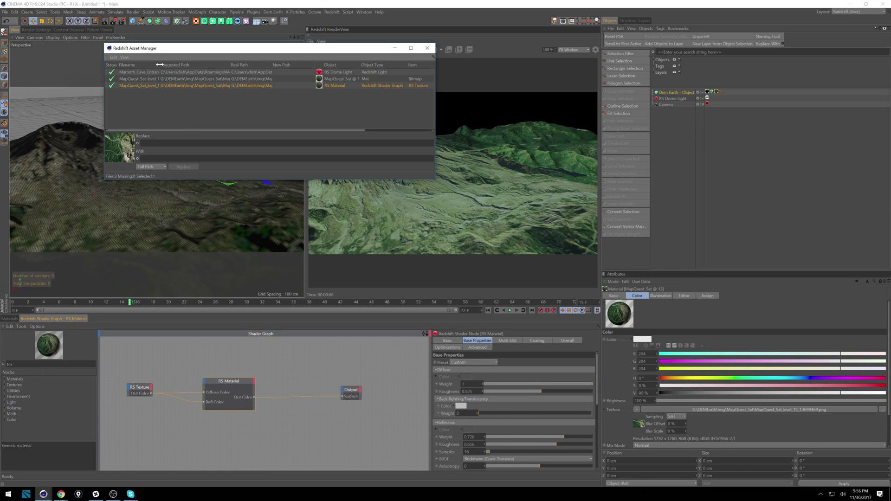
left_click_drag(158, 64, 211, 79)
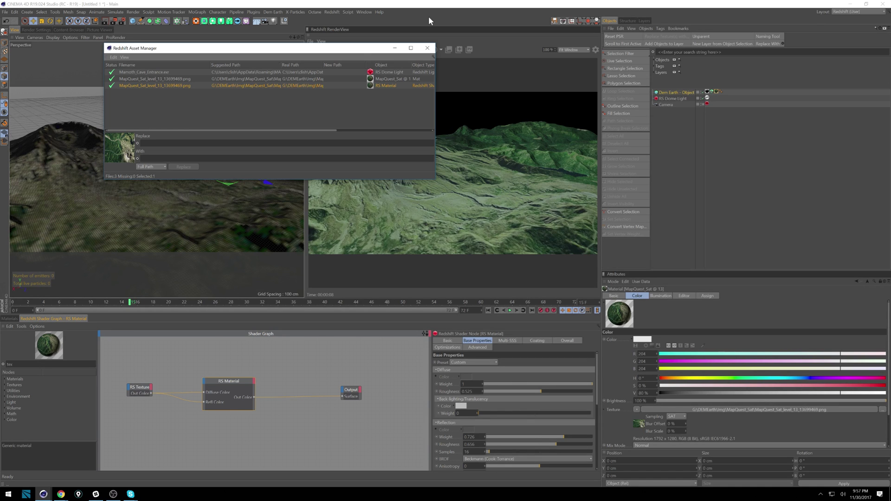
left_click(428, 48)
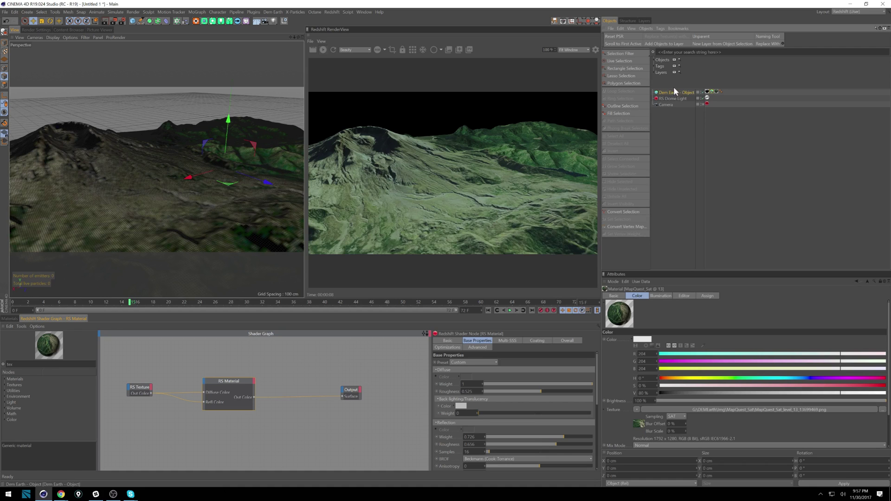
- Unlock the object attributes and display the DEM Earth object's world info
left_click(61, 493)
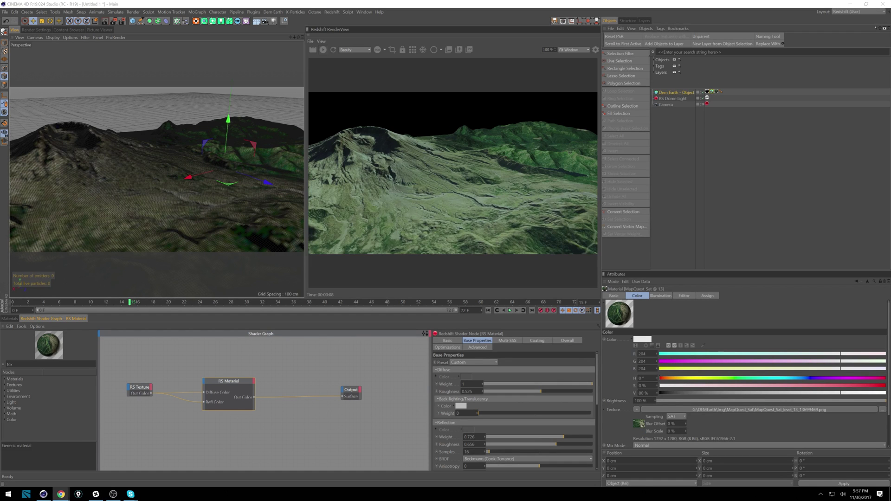
left_click(687, 93)
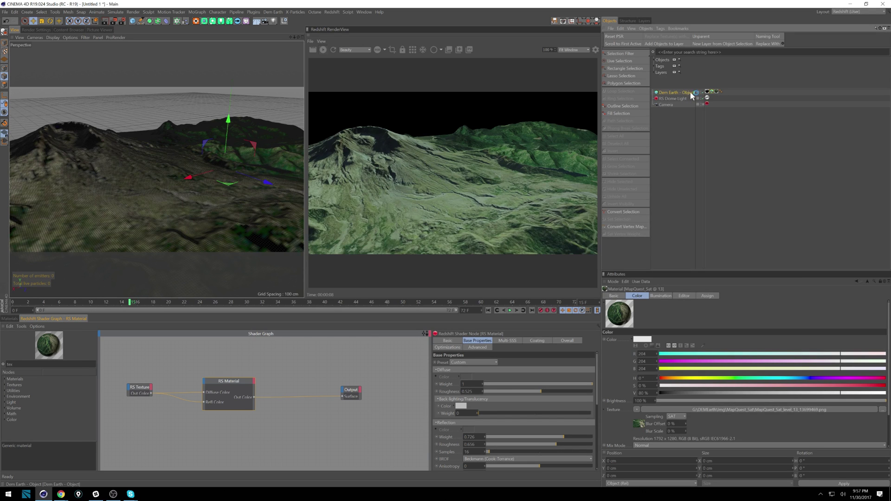
left_click(875, 282)
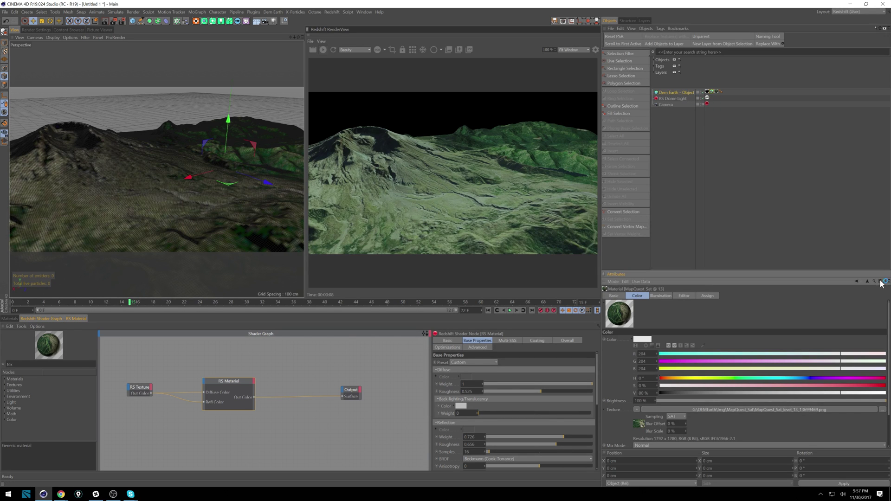
left_click(685, 93)
left_click(685, 296)
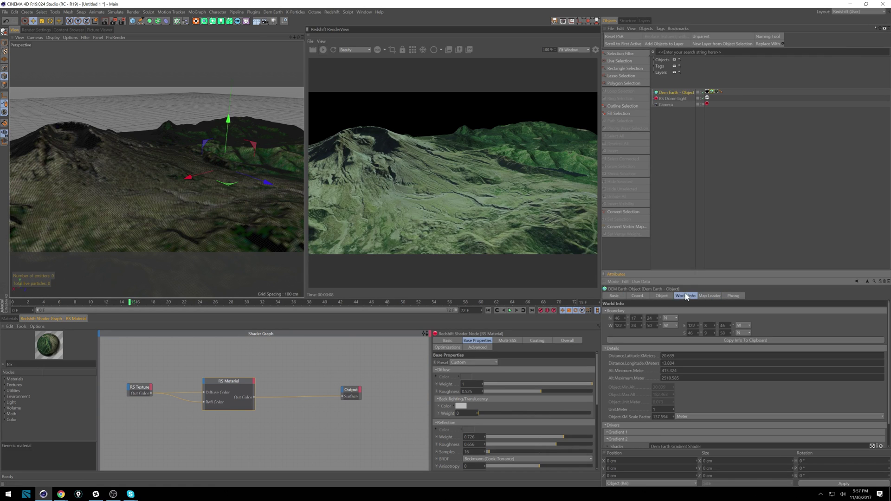
- Set the DEM Earth object's subdivision to 1500 and dismiss the mail notification
left_click(661, 296)
double_click(642, 398)
type("1500")
key("Return")
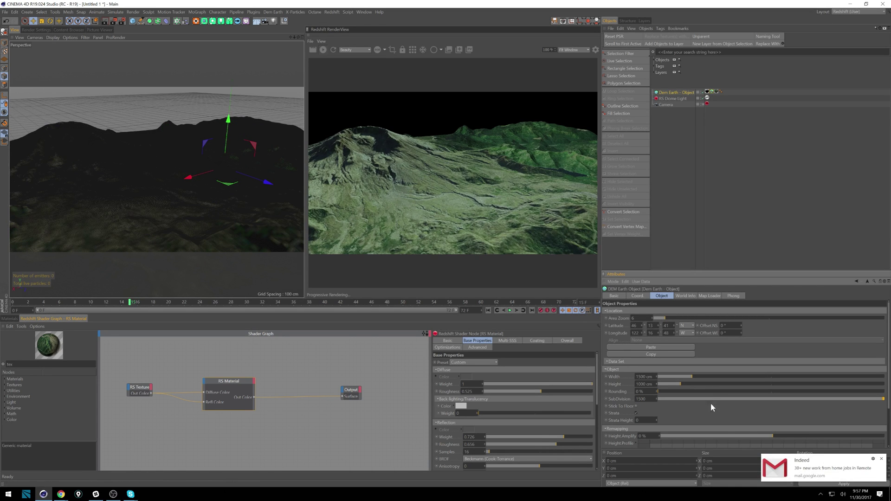
left_click(880, 459)
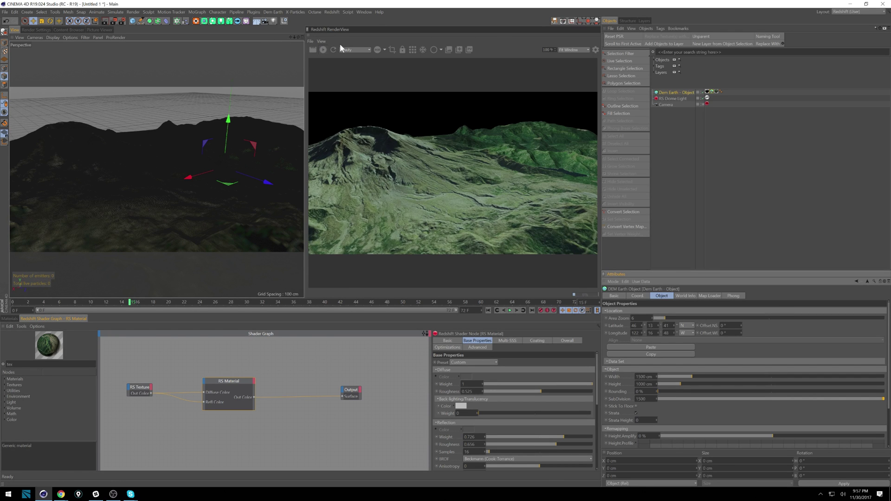
- Review the DEM Earth object's Map Loader settings and the MapQuest_Sat material's channels, and return to the RS Material's shader graph
left_click(714, 296)
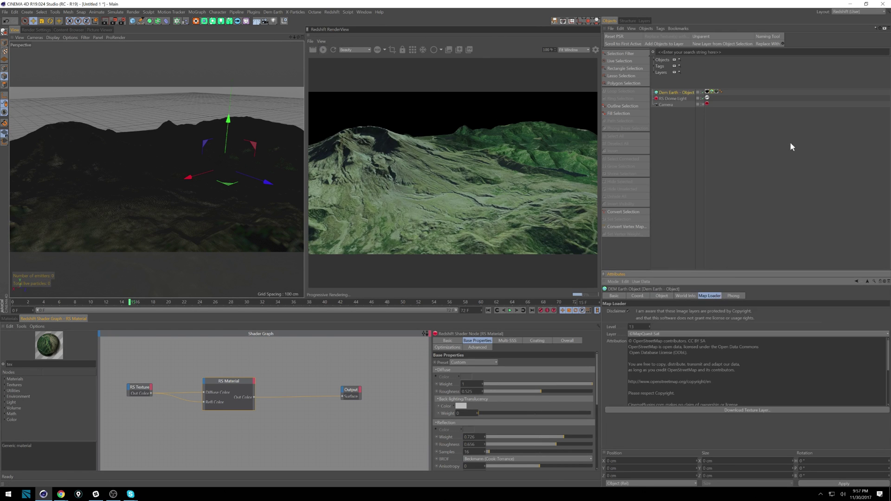
left_click(664, 298)
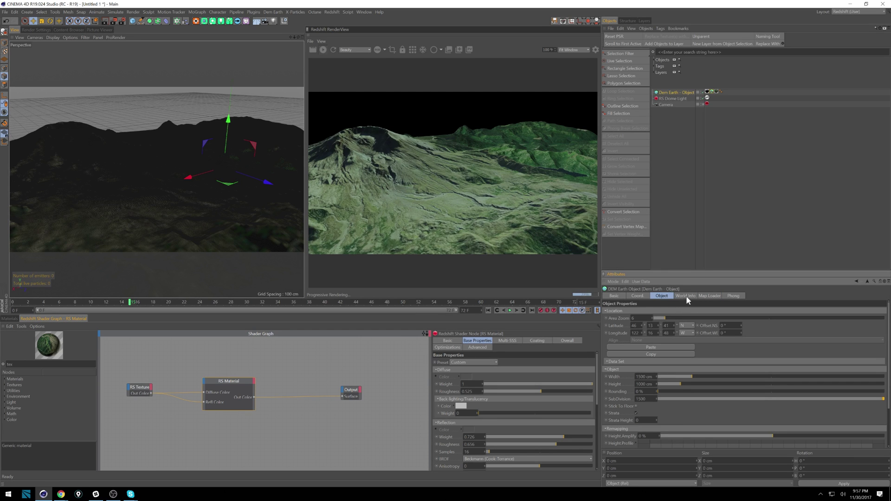
left_click(707, 297)
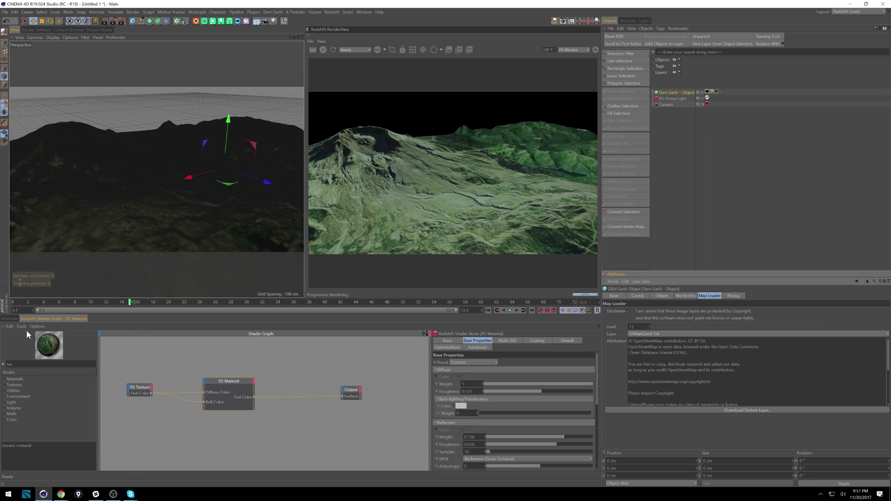
left_click(10, 319)
left_click(9, 354)
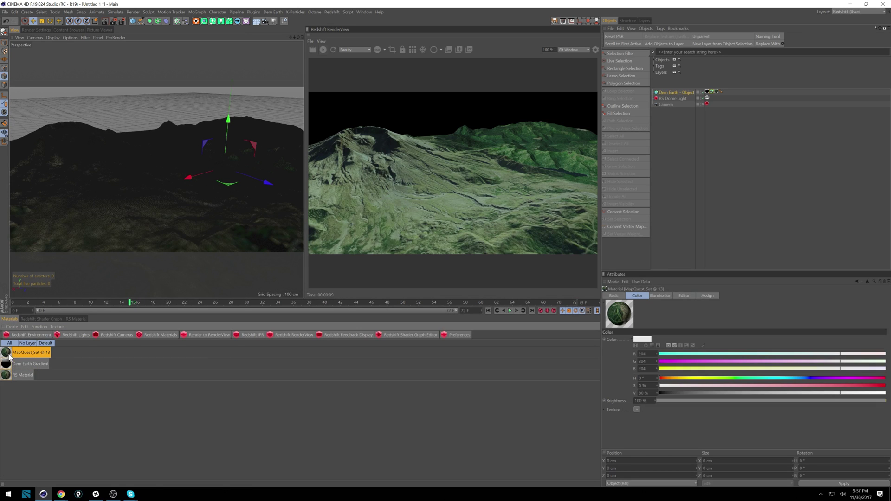
double_click(9, 355)
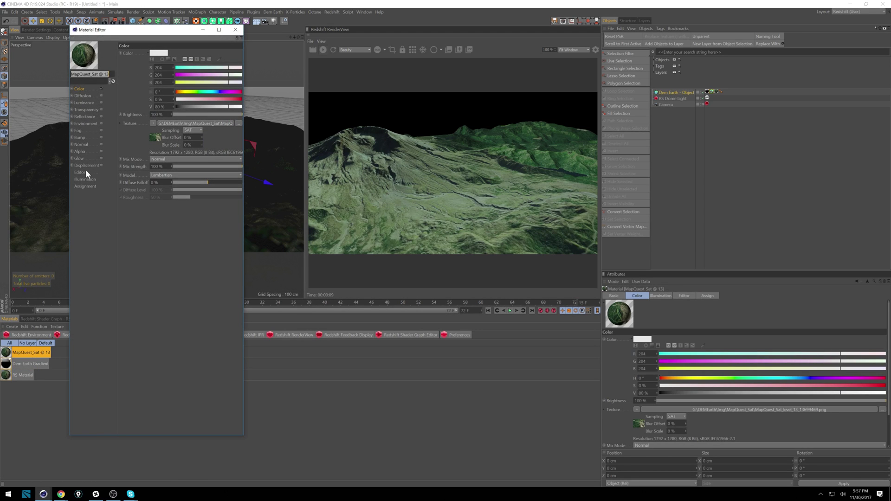
left_click(236, 30)
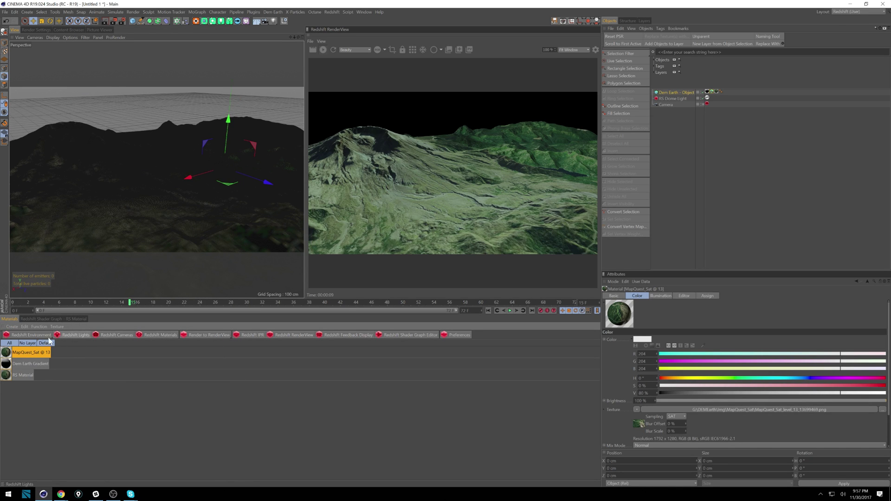
left_click(64, 319)
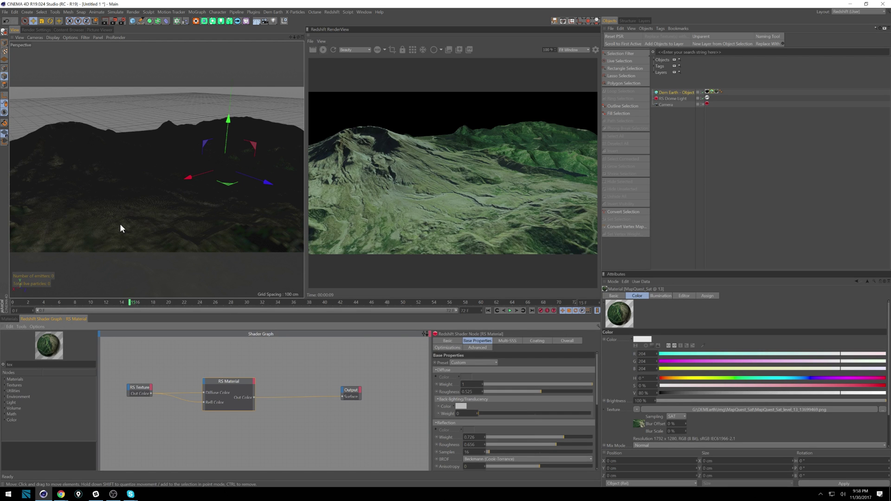
- Find and open File Explorer from the system search, and move its window up over the viewports
key("super")
type("explo")
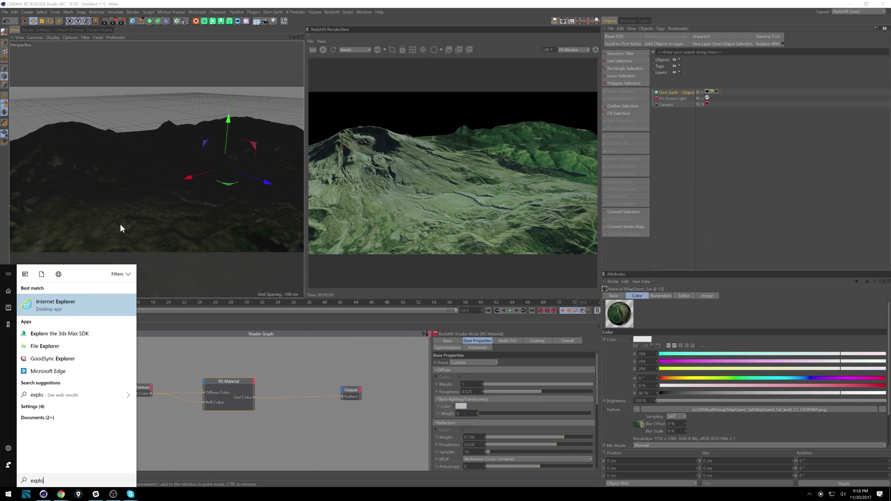
key("Down")
key("Down")
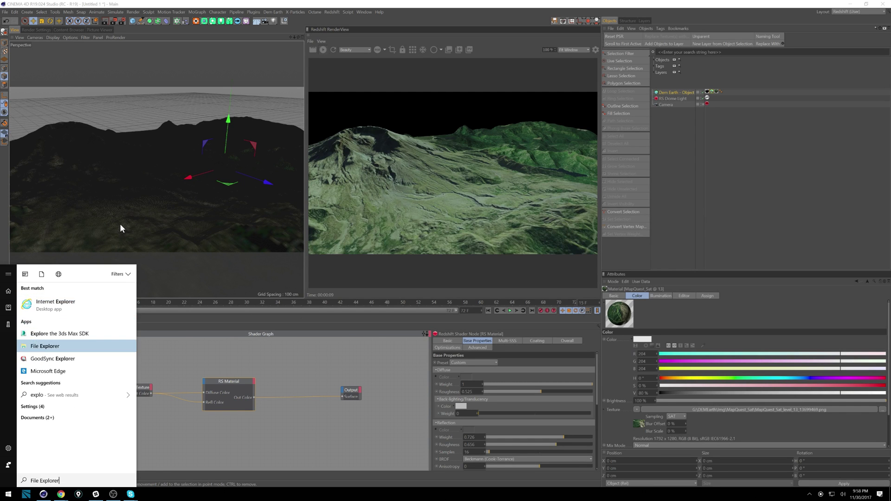
key("Return")
left_click_drag(387, 153, 448, 74)
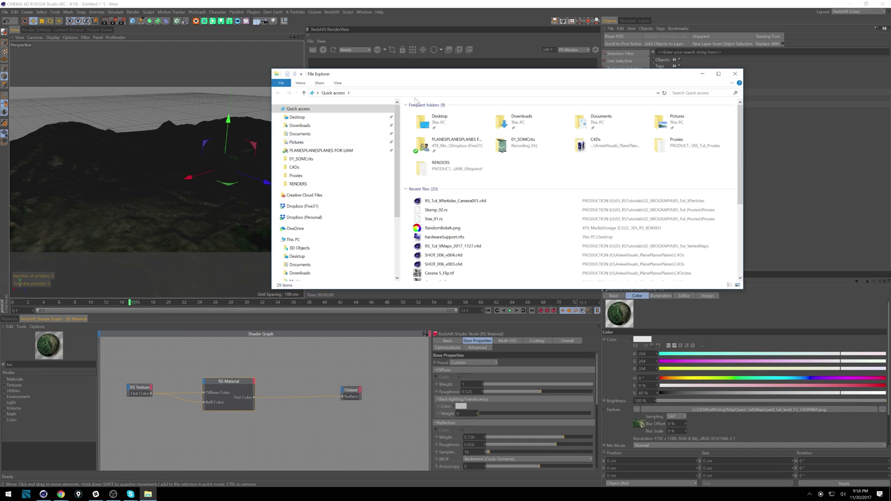
- Browse from the Pictures folder to the Dropbox (Personal) folder
left_click(325, 142)
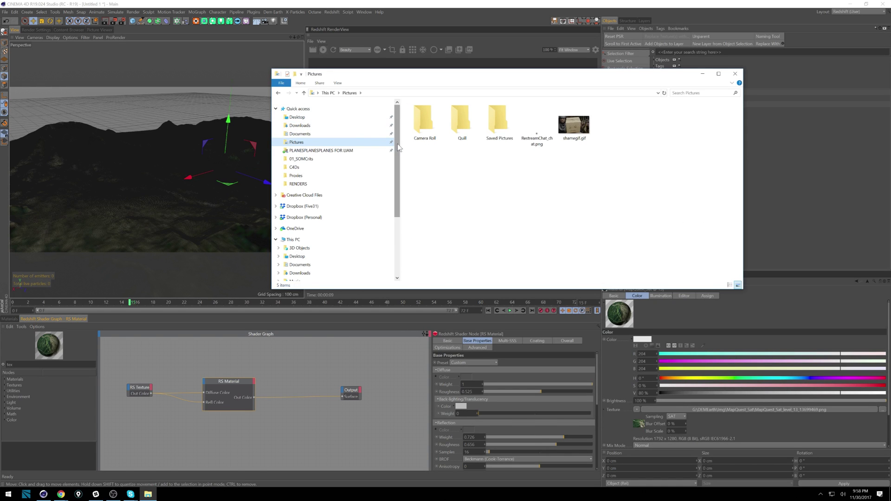
scroll(399, 160, "down", 2)
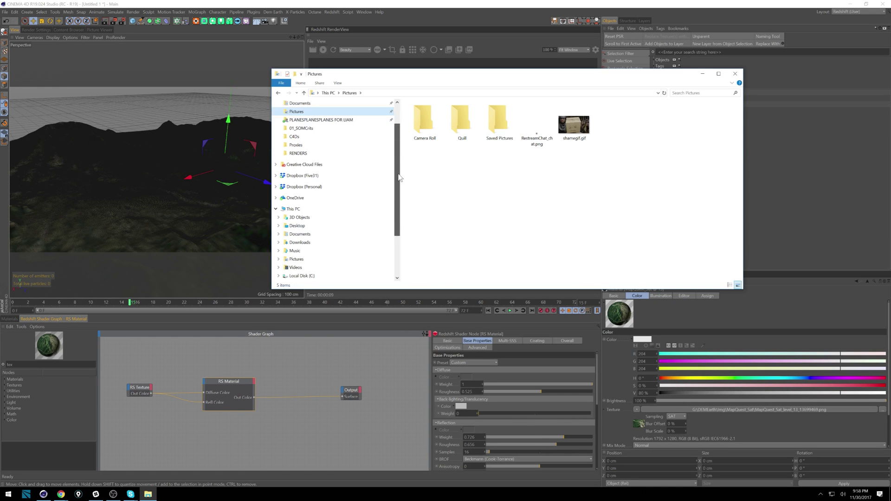
left_click(304, 142)
left_click(318, 154)
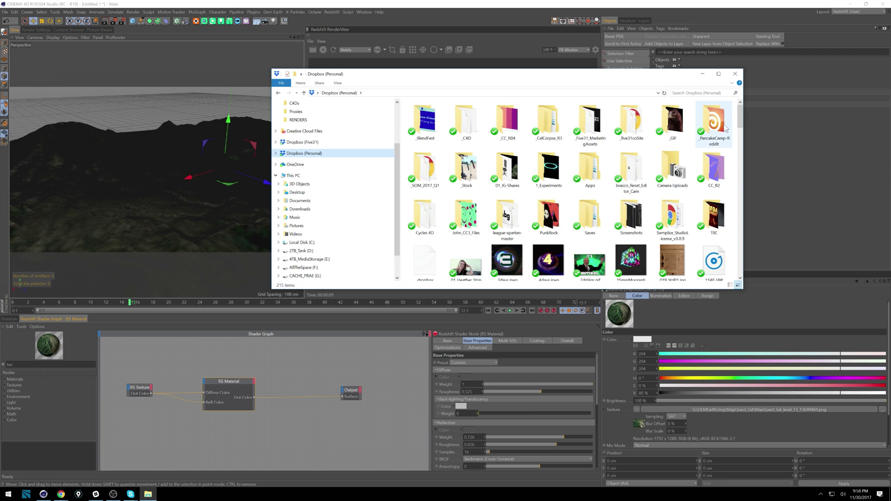
- Try to load 2016_0808.jpg from the Dropbox folder into the RS Texture node's image and onto the shader graph
left_click_drag(740, 109, 740, 146)
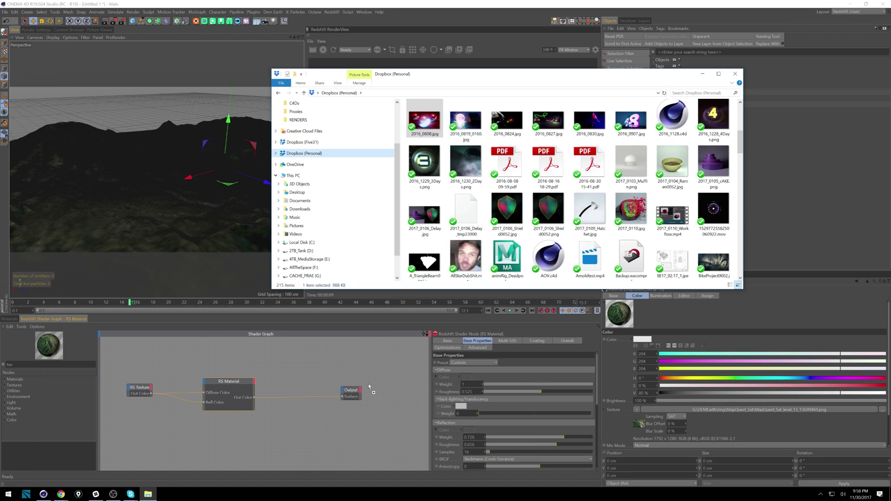
left_click(135, 391)
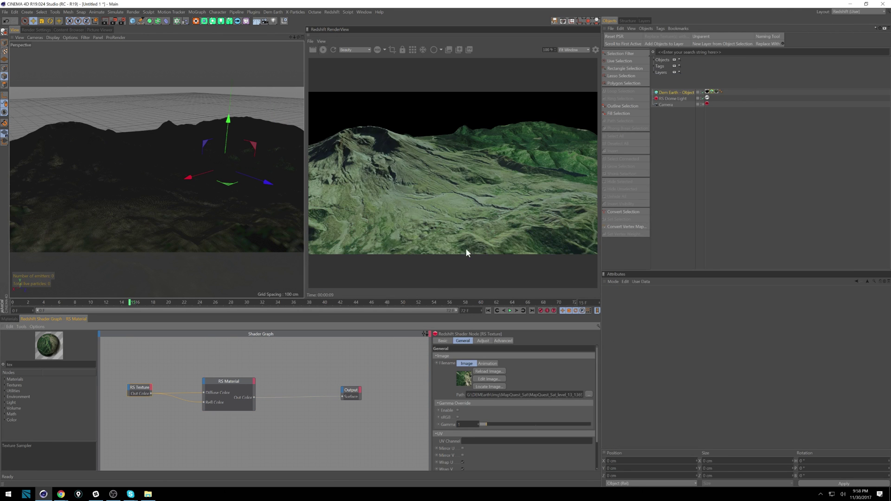
key("alt+Tab")
left_click_drag(424, 121, 508, 396)
key("alt+Tab")
left_click_drag(424, 139, 246, 381)
- Try to load 2016_1230_2Days.png from the Dropbox folder as the RS Texture node's image, and check the material list
key("alt+Tab")
key("alt+Tab")
left_click_drag(485, 121, 517, 397)
key("alt+Tab")
left_click(15, 320)
left_click(45, 320)
- Look through the Dropbox (Personal) files, open the _Five31_MarketingAssets folder, and close File Explorer
key("alt+Tab")
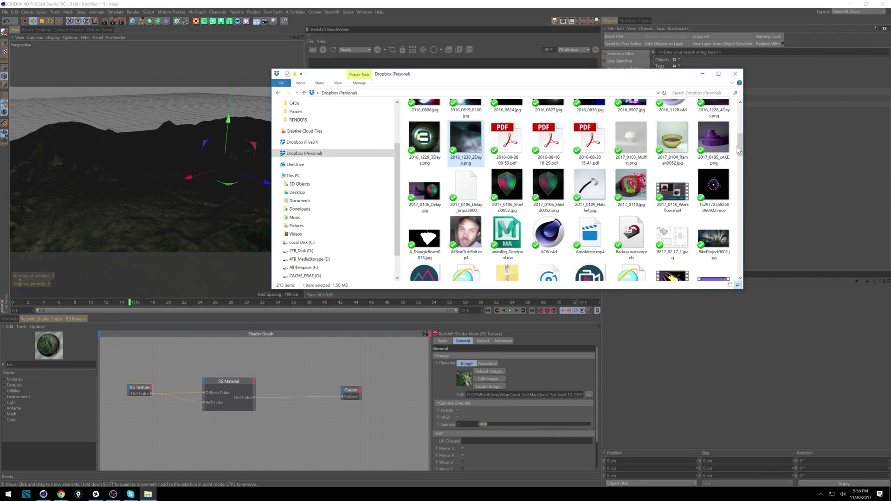
scroll(481, 161, "down", 5)
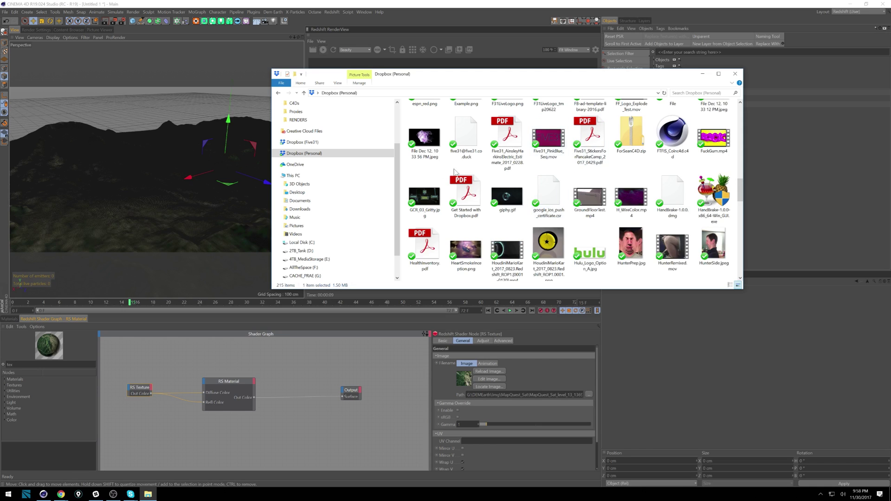
left_click_drag(742, 198, 747, 116)
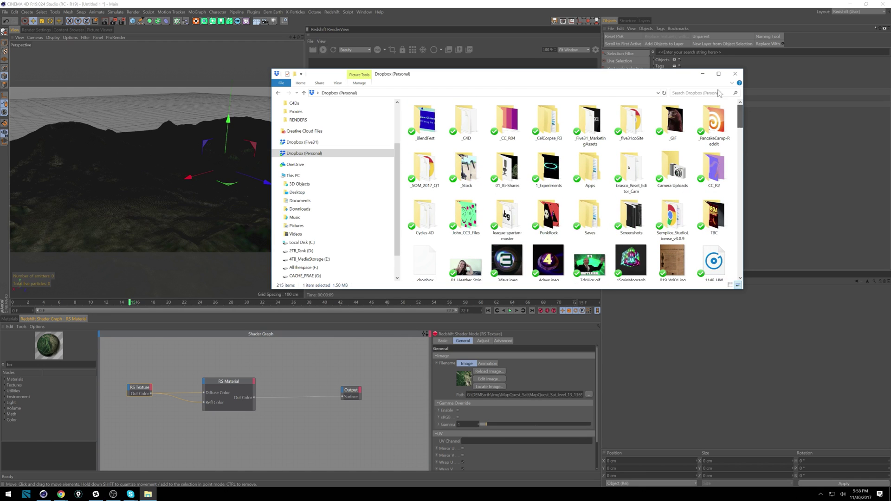
double_click(591, 122)
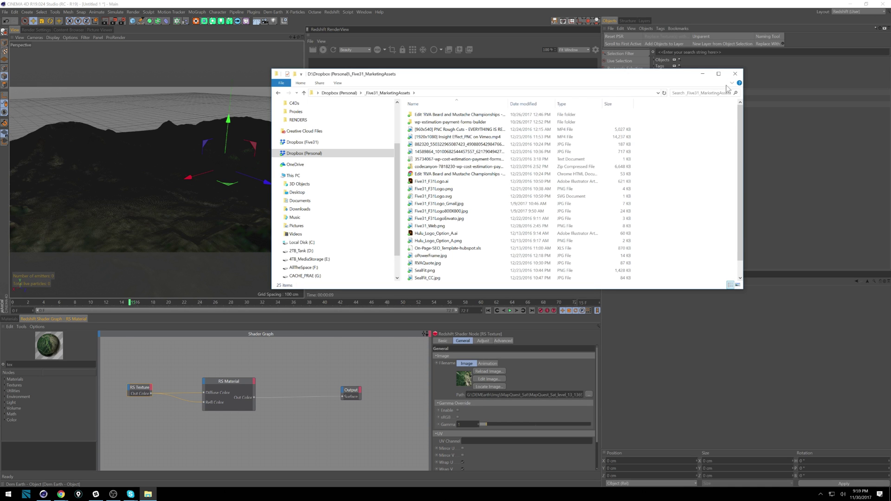
left_click(733, 73)
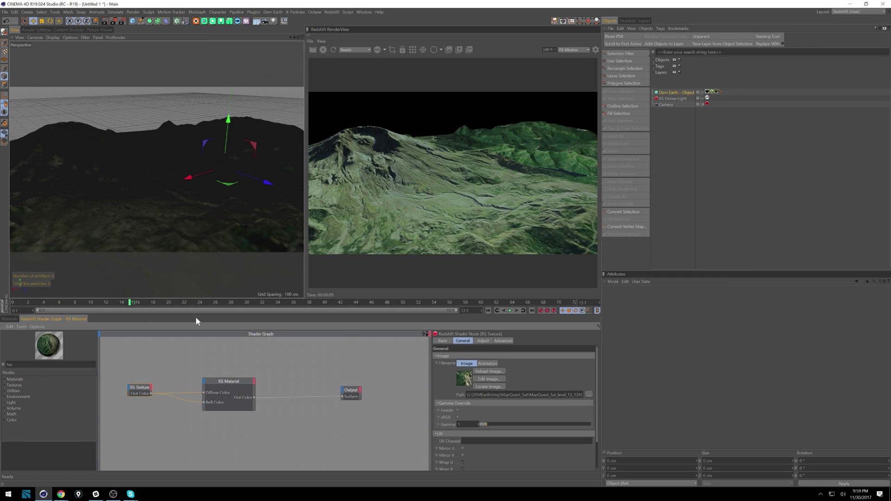
- Return to the material list and delete the DEM Earth object from the scene
left_click(16, 319)
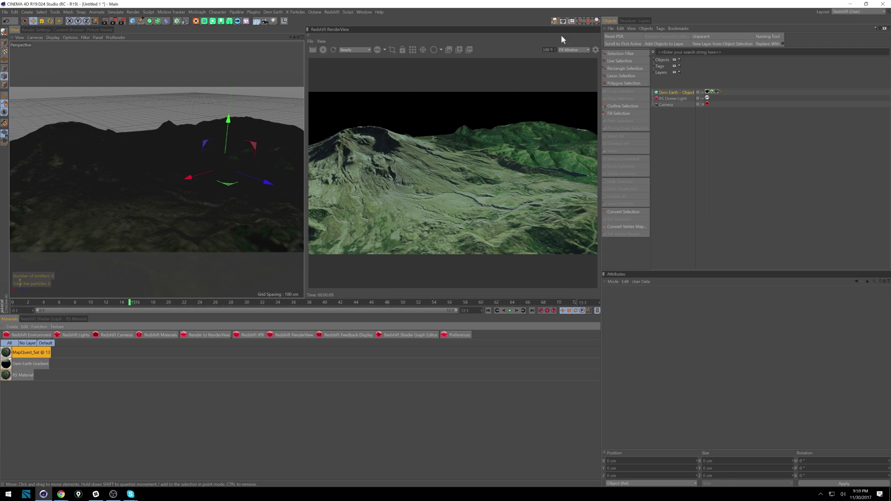
left_click(671, 92)
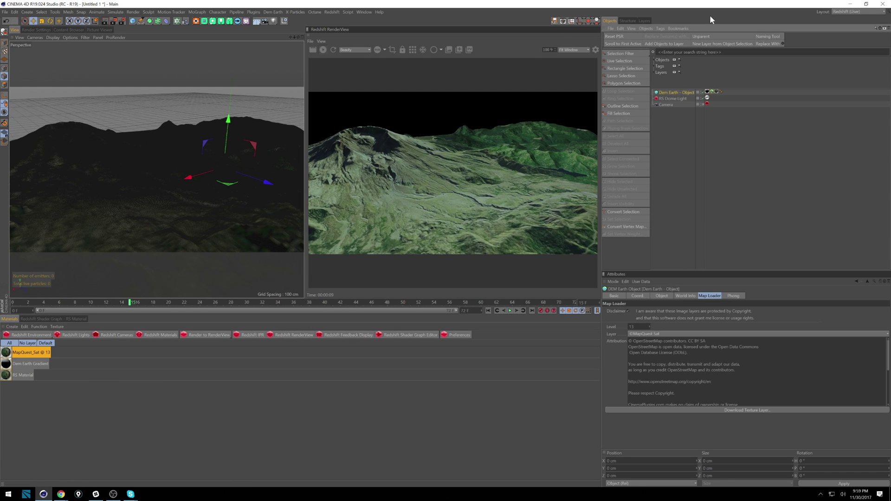
key("Delete")
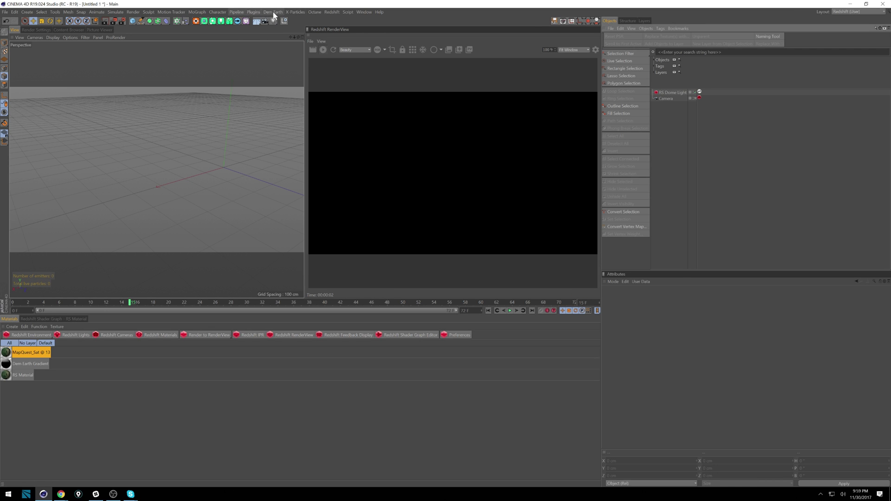
- Add a Forester Rock object to the scene and examine it in the viewport and RenderView
left_click(257, 14)
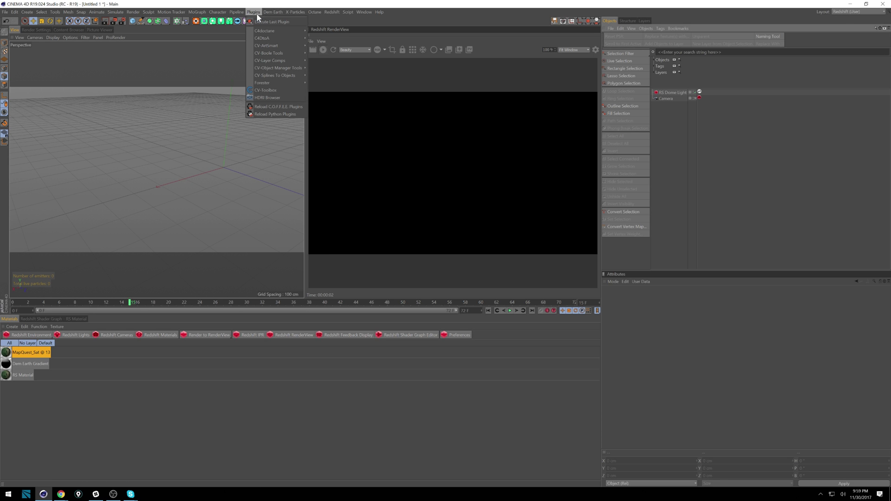
mouse_move(280, 83)
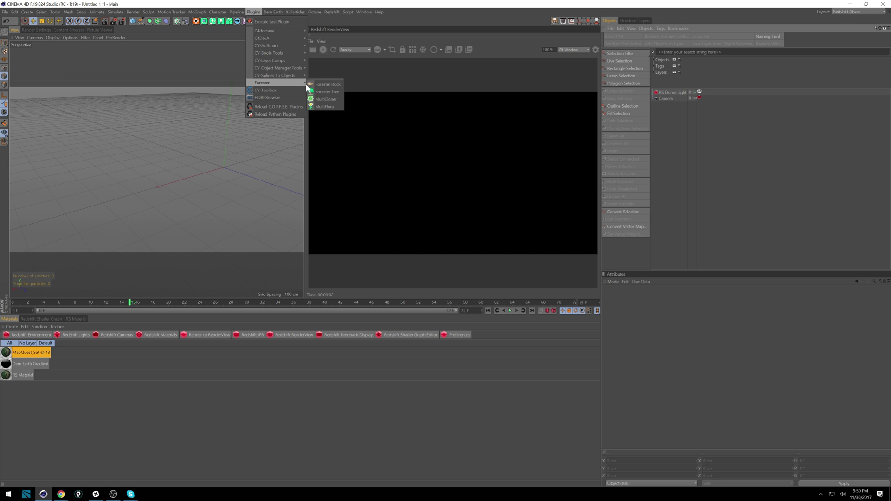
left_click(334, 84)
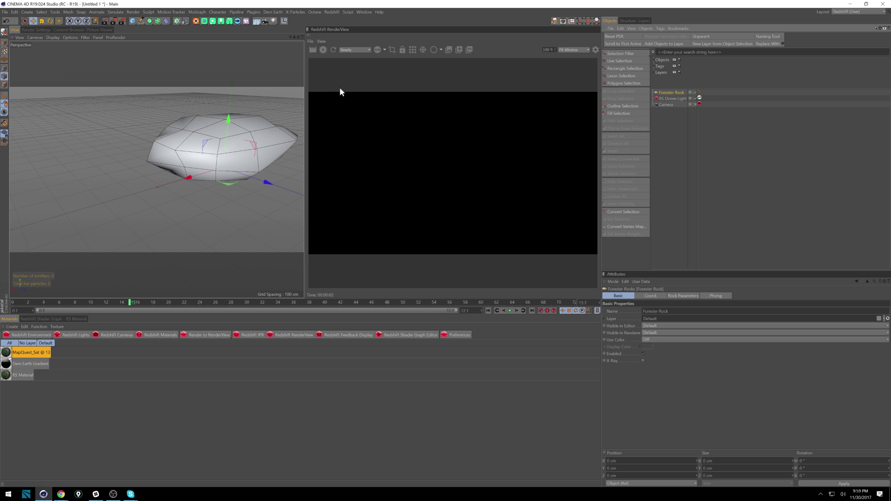
left_click_drag(254, 134, 231, 75, "alt")
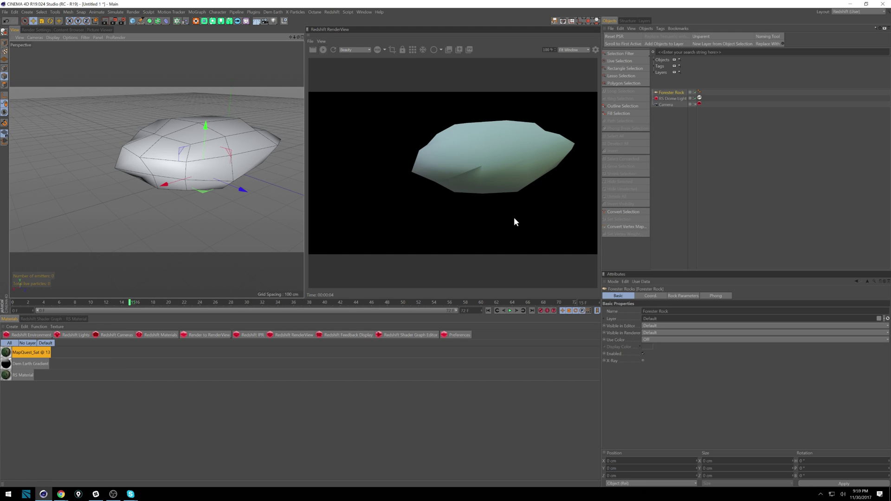
left_click_drag(88, 229, 183, 135, "alt")
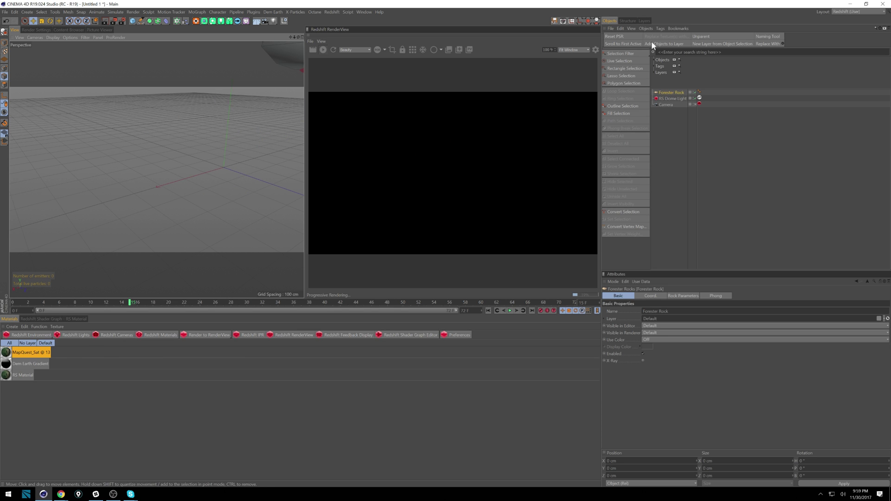
- Delete the Forester Rock object, leaving the RS Dome Light and Camera in the scene
left_click(674, 132)
left_click(677, 92)
key("Delete")
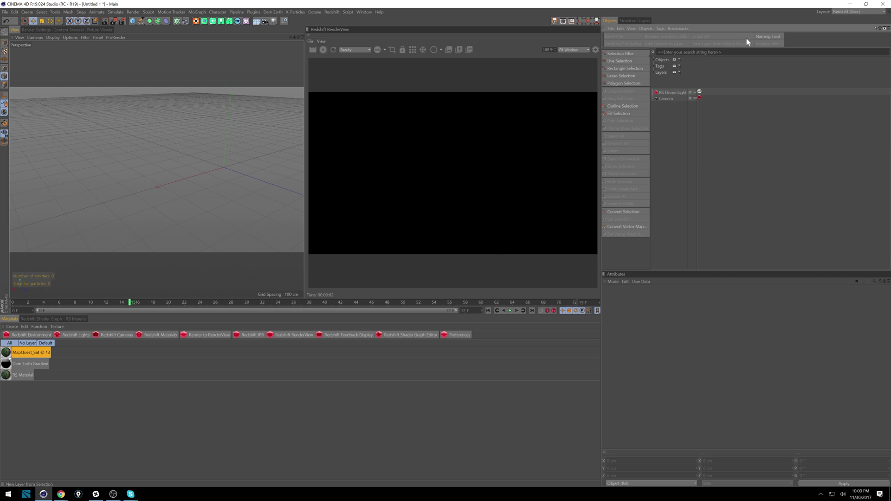
- Quit Cinema 4D without saving the Untitled 1 project and relaunch it
left_click(882, 4)
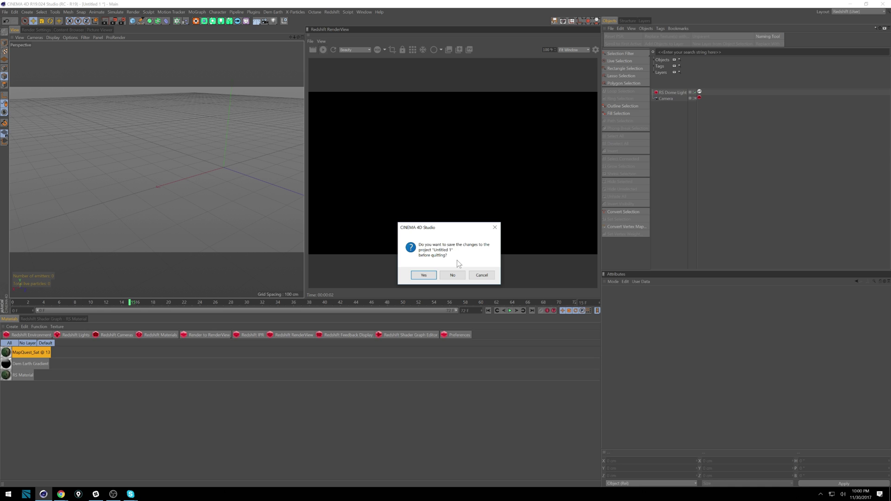
left_click(452, 276)
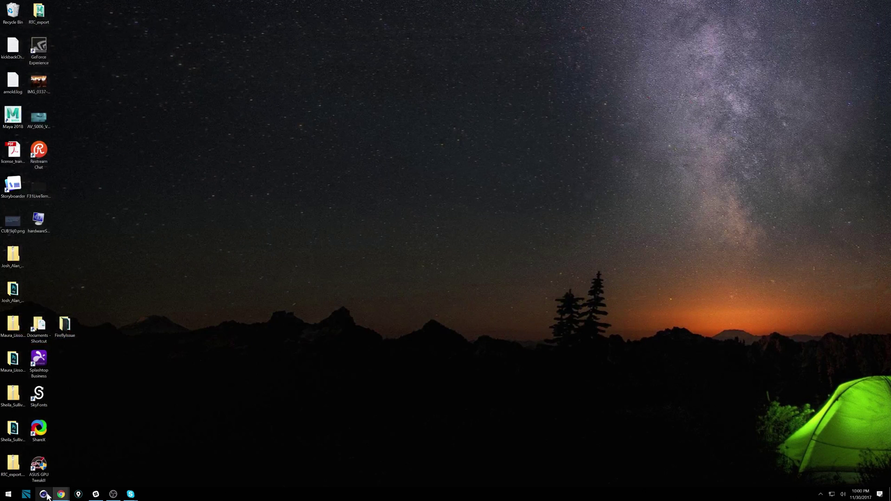
left_click_drag(47, 495, 61, 494)
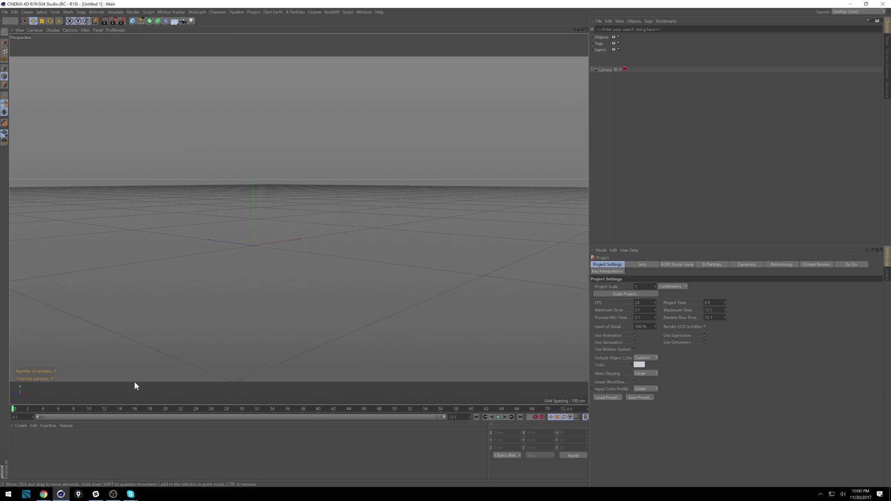
- Switch to the Redshift (User) layout, and create a Redshift Material and show its shader graph
left_click(849, 12)
left_click(858, 60)
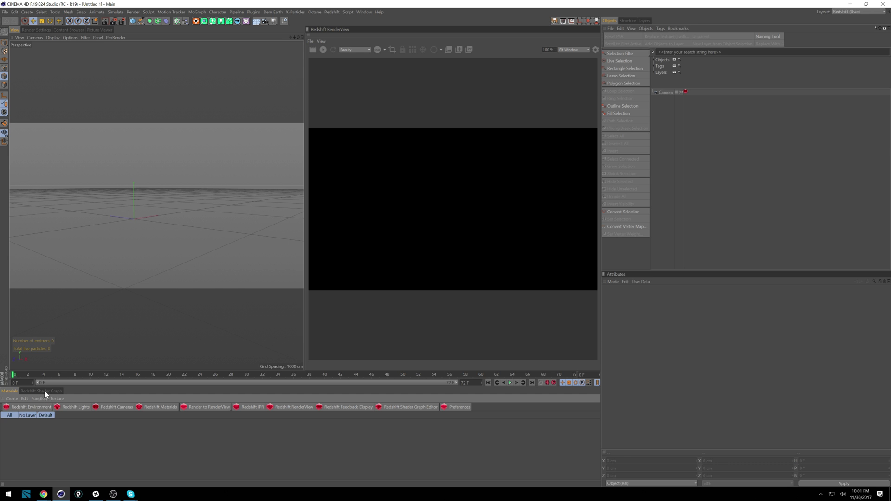
left_click(147, 407)
mouse_move(178, 409)
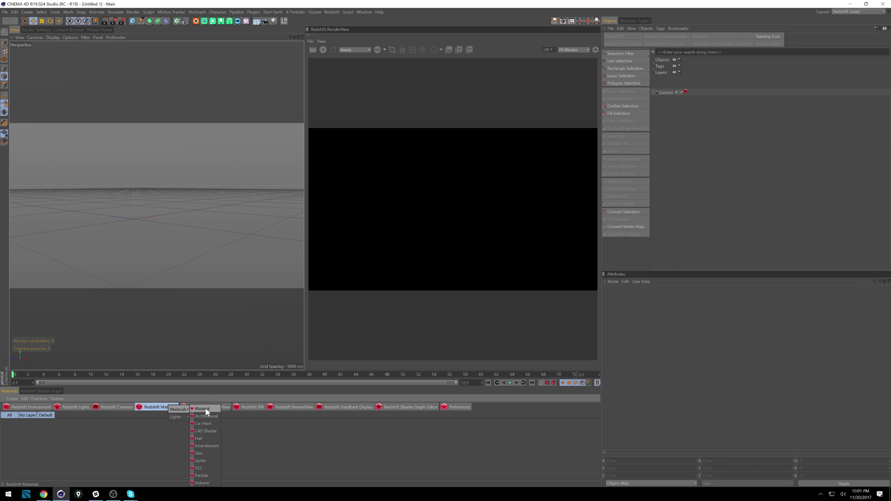
left_click(203, 408)
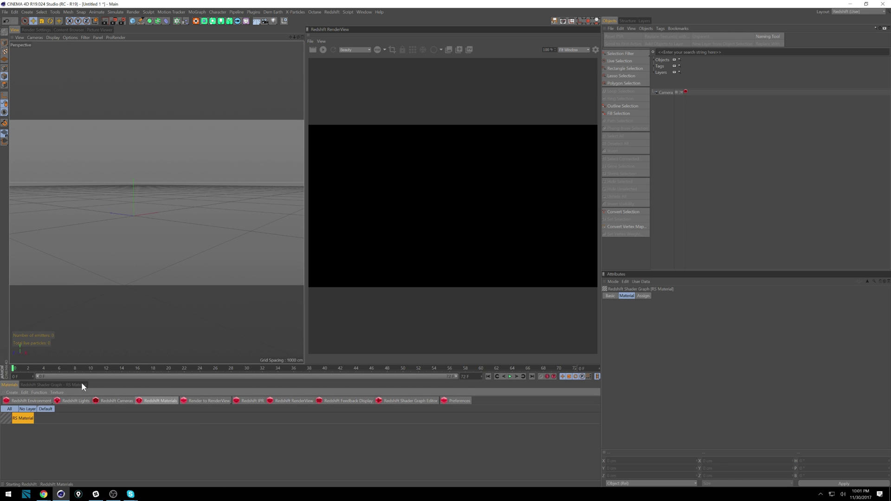
left_click(54, 384)
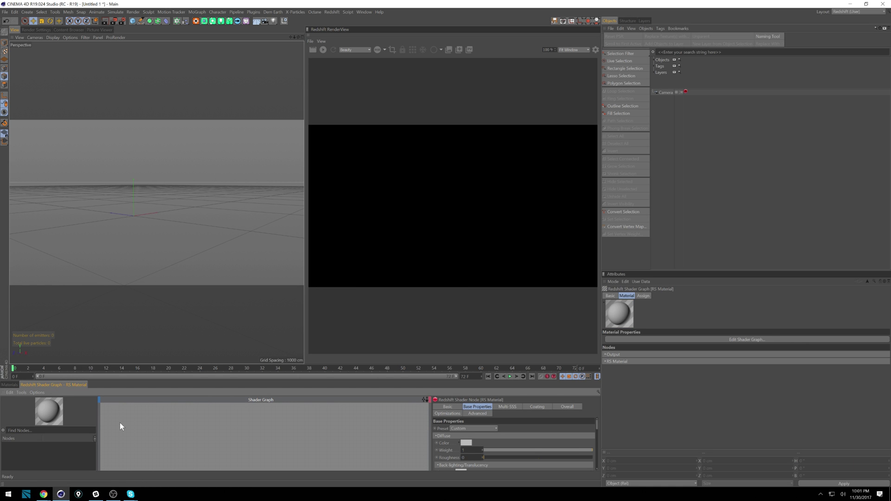
- Search the system for "explo" and open File Explorer
key("super")
type("e")
key("BackSpace")
type("explo")
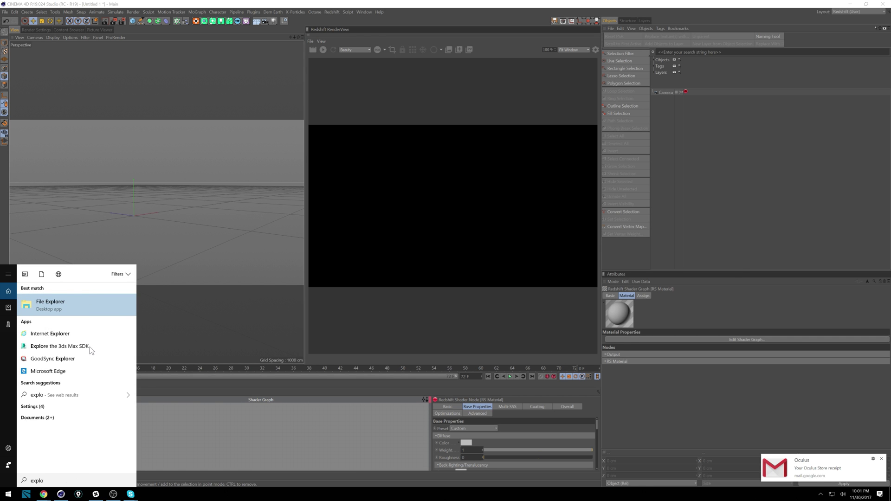
key("Return")
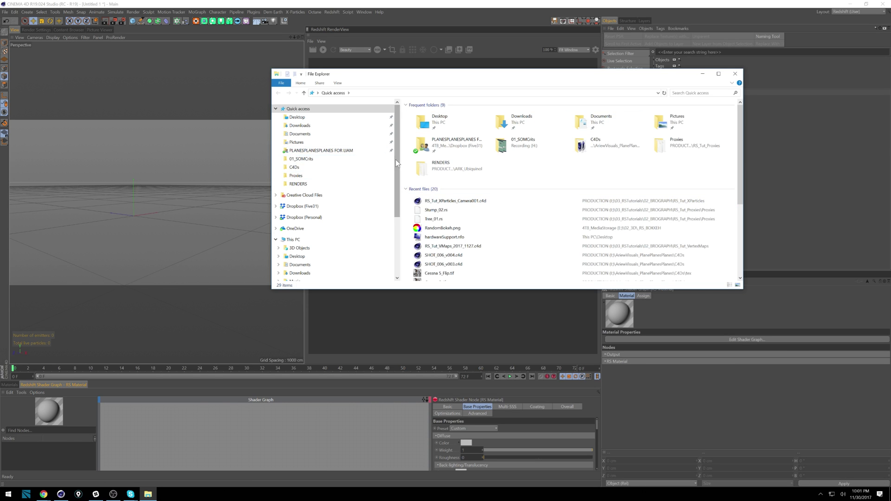
- Browse Dropbox (Personal) to the _Five31_MarketingAssets folder and try to bring Five31_F31Logo.png into the shader graph
left_click(334, 217)
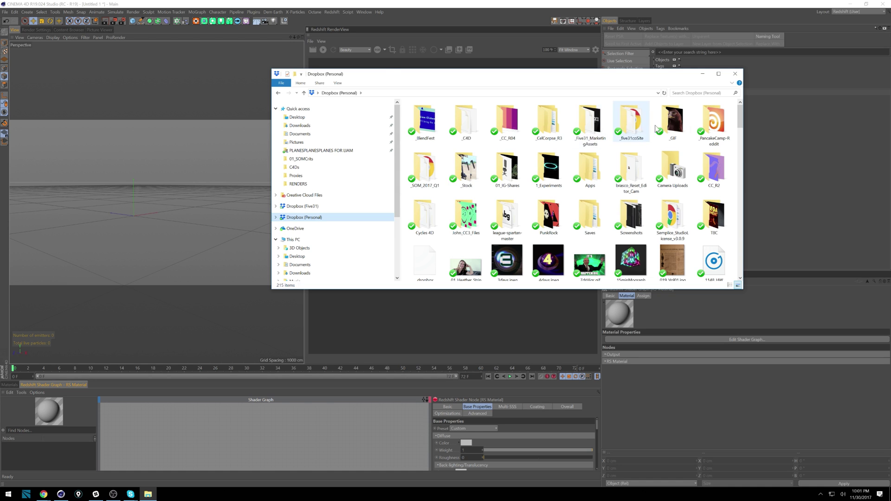
double_click(589, 121)
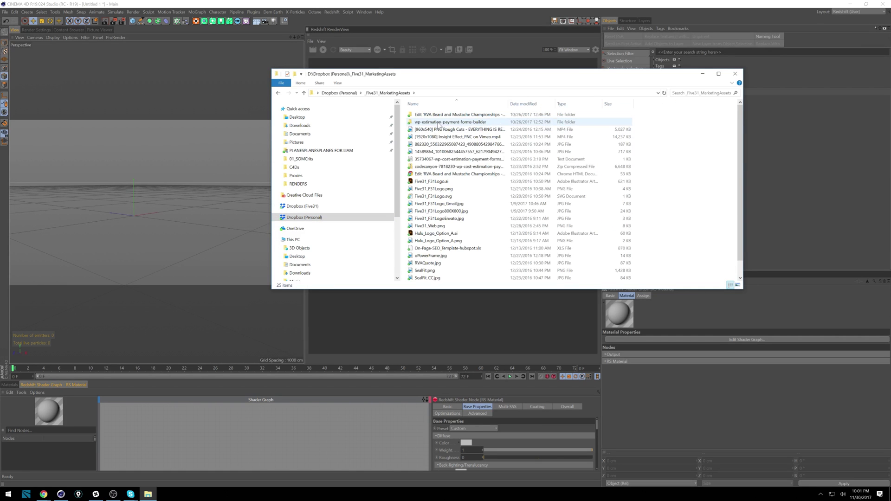
left_click_drag(445, 189, 216, 426)
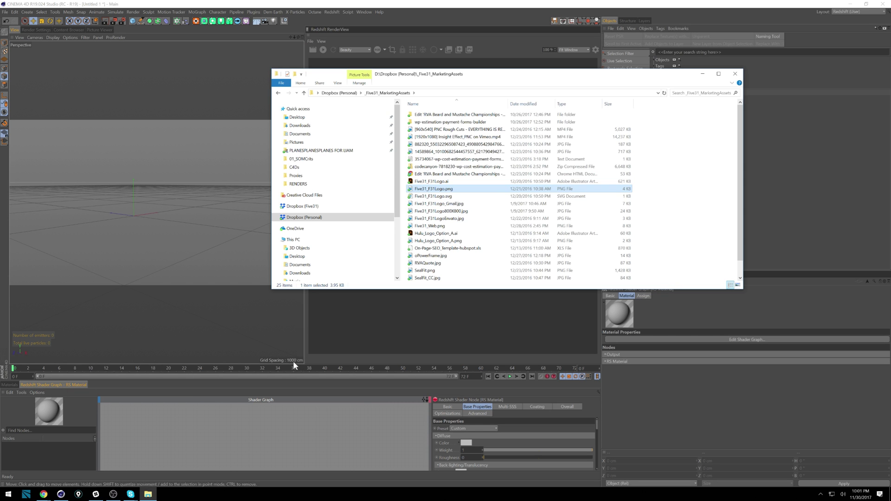
- Enlarge the shader graph area, and find the Texture node with "text" and add it beside the RS Material node
left_click(279, 378)
left_click_drag(277, 380, 301, 286)
left_click(155, 436)
middle_click_drag(155, 436, 213, 405)
type("text")
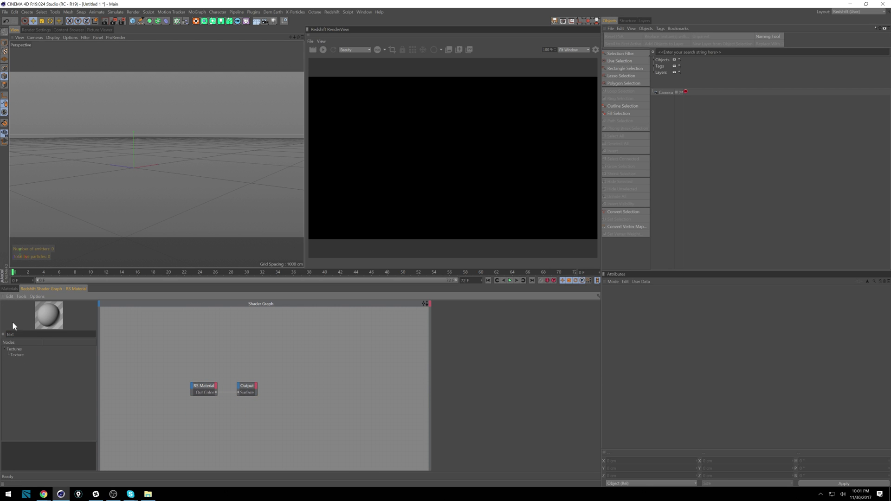
left_click_drag(17, 355, 149, 373)
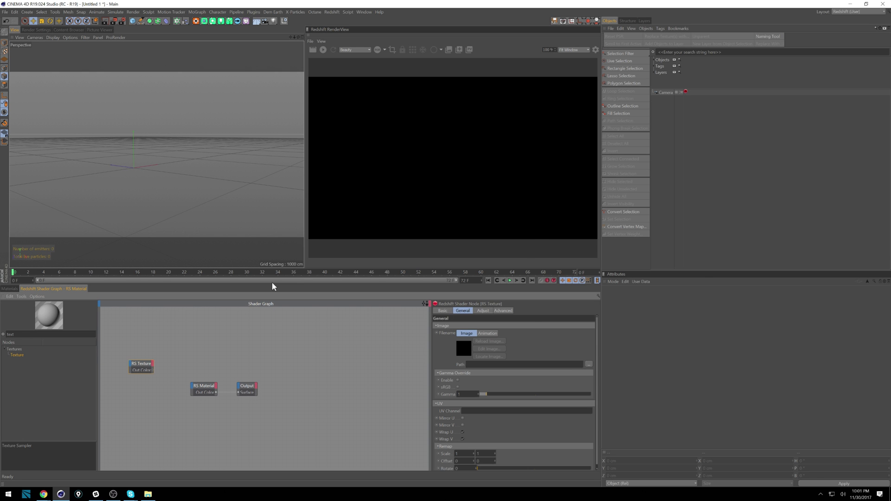
- Try to load Five31_F31Logo.png as the RS Texture node's image, and switch back to the material list
key("alt+Tab")
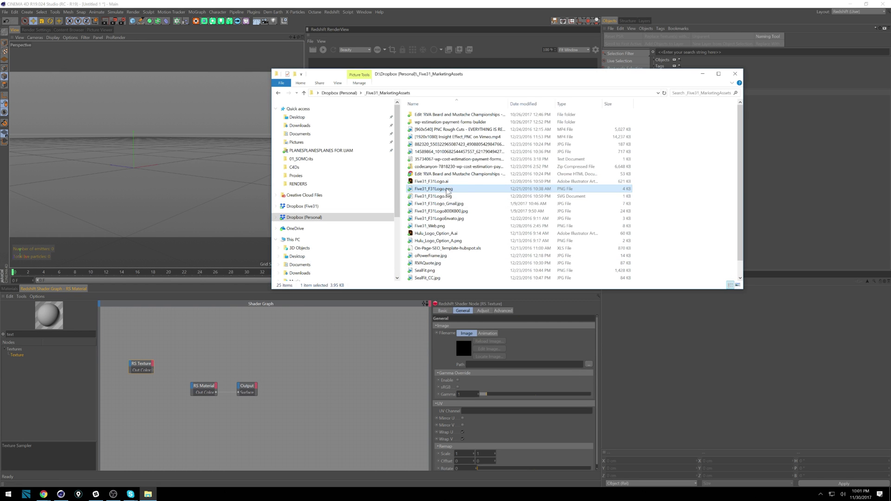
left_click_drag(472, 421, 480, 368)
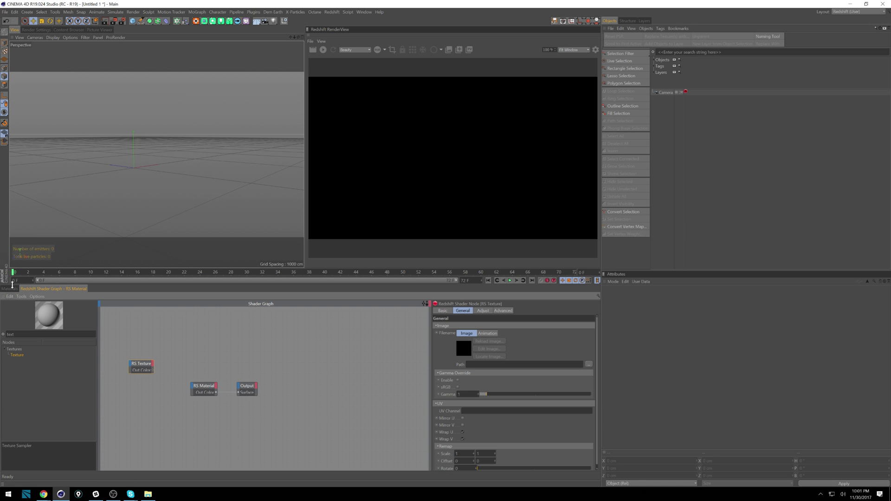
left_click(10, 288)
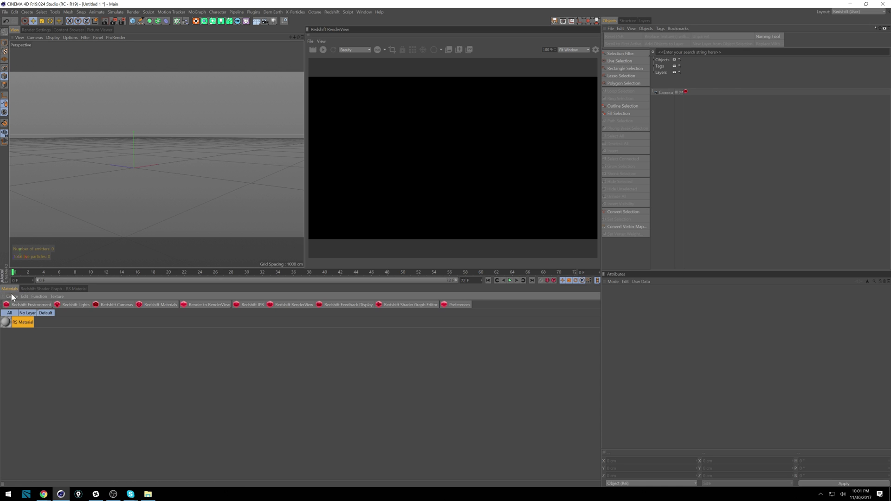
left_click(44, 289)
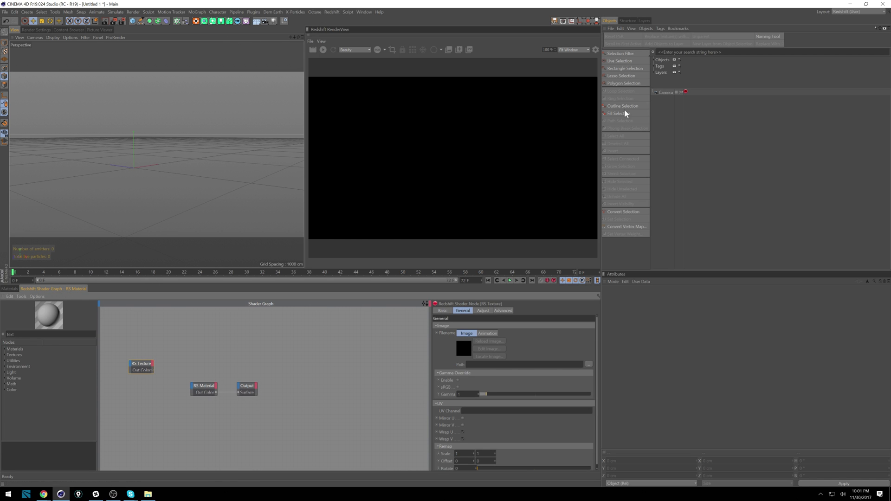
left_click(16, 288)
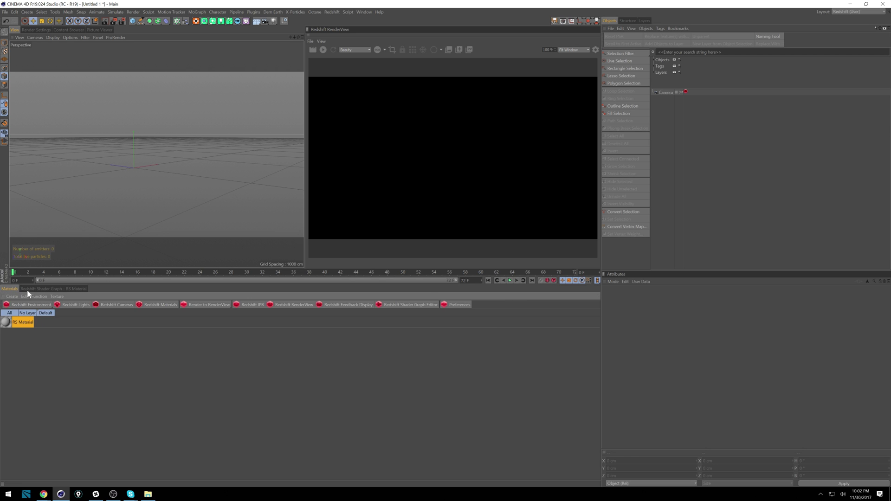
- Show the RS Material's shader graph and add an XPresso tag to the Camera
left_click(78, 288)
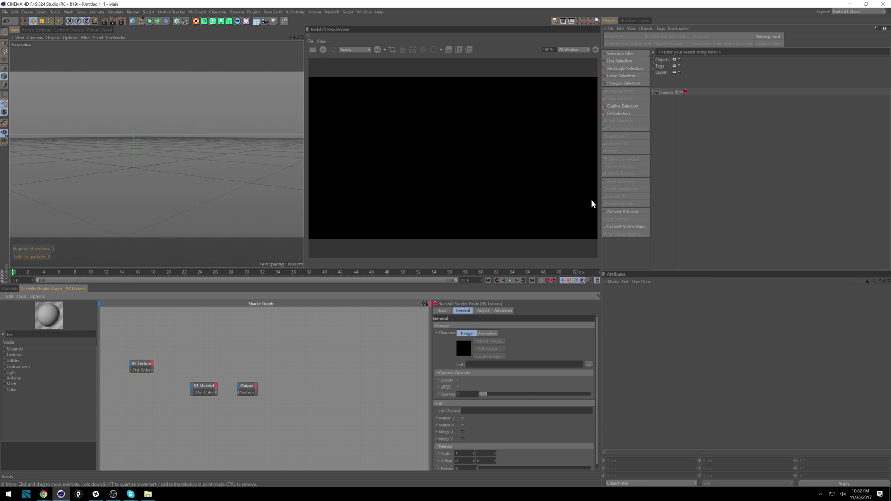
left_click(665, 93)
right_click(668, 95)
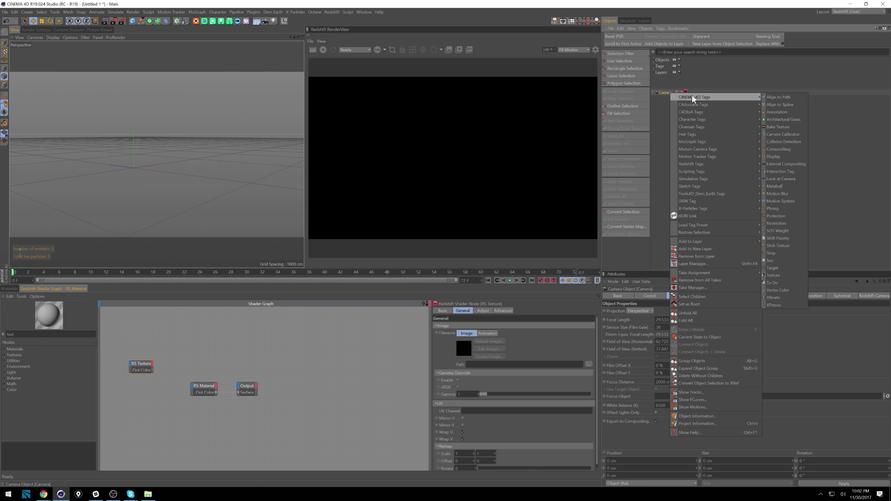
mouse_move(742, 98)
left_click(778, 302)
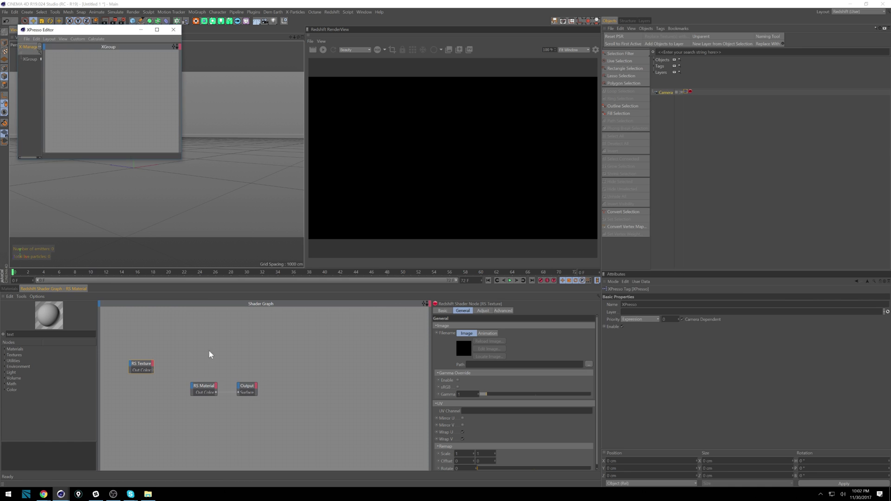
- Try to bring Five31_F31Logo.png from File Explorer into the XPresso Editor, and close the editor
left_click(147, 494)
left_click_drag(446, 189, 137, 102)
left_click(146, 65)
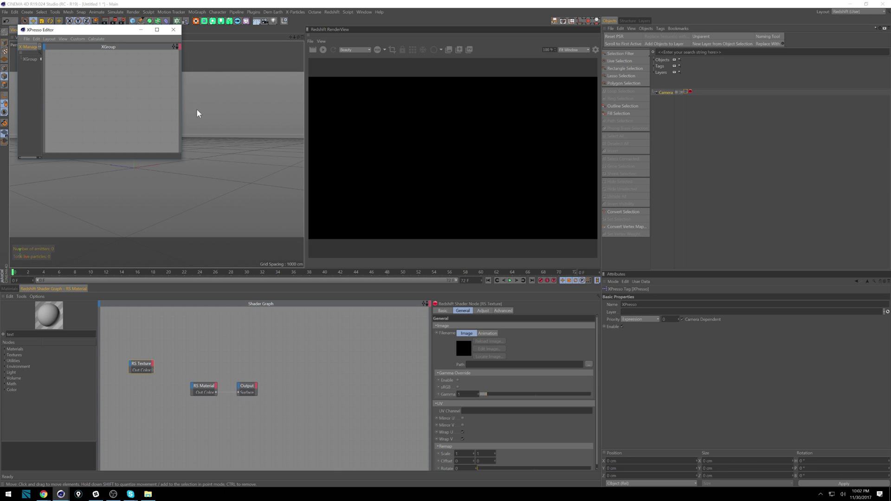
left_click(173, 29)
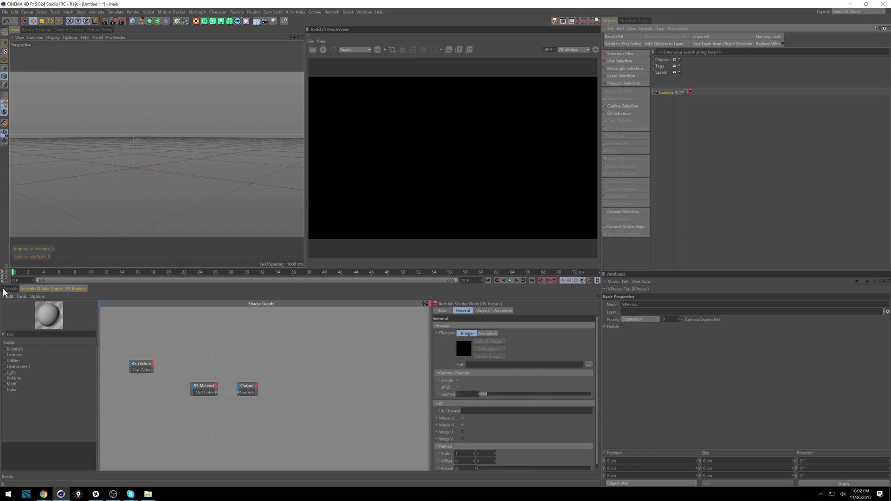
- Quit Cinema 4D without saving the Untitled 1 project
left_click(66, 288)
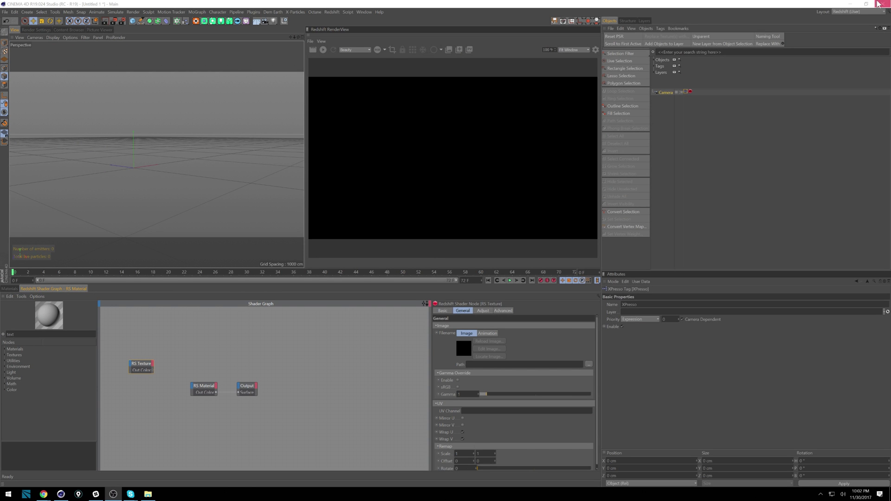
left_click(880, 3)
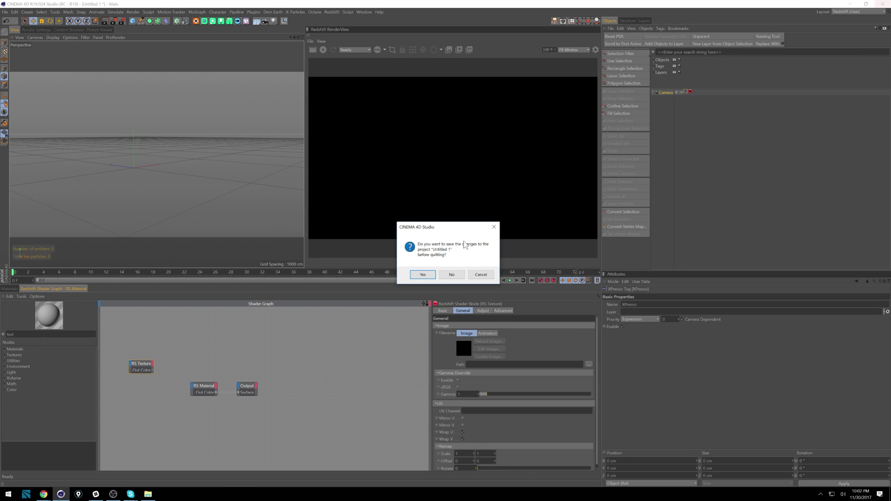
left_click(452, 275)
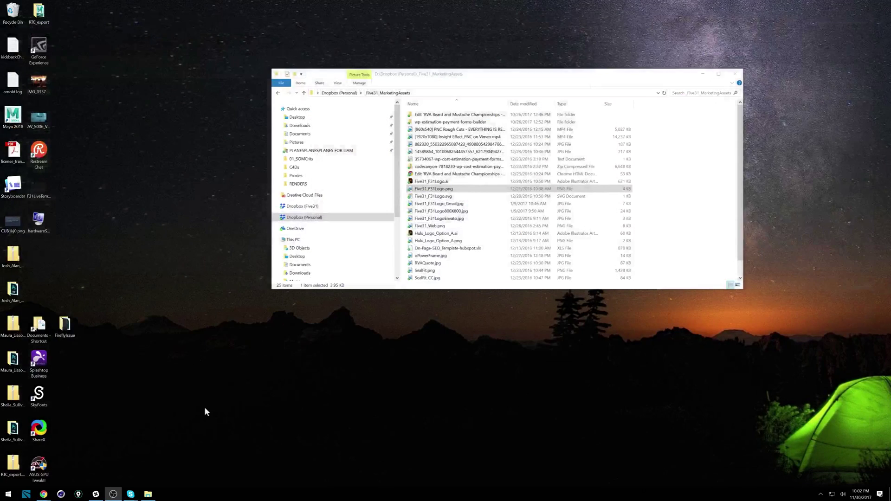
- Open the Cinema 4D shortcut's properties, review the run-as-administrator compatibility setting and accept the dialog
right_click(61, 495)
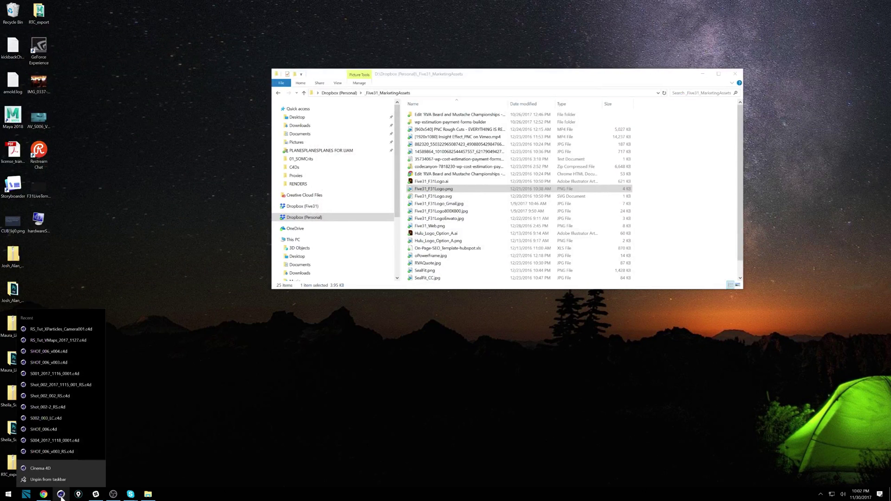
right_click(60, 466)
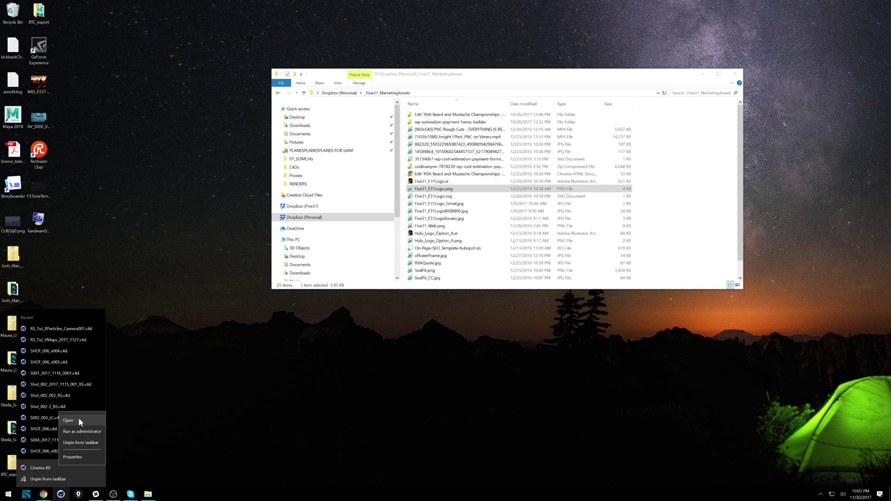
left_click(73, 456)
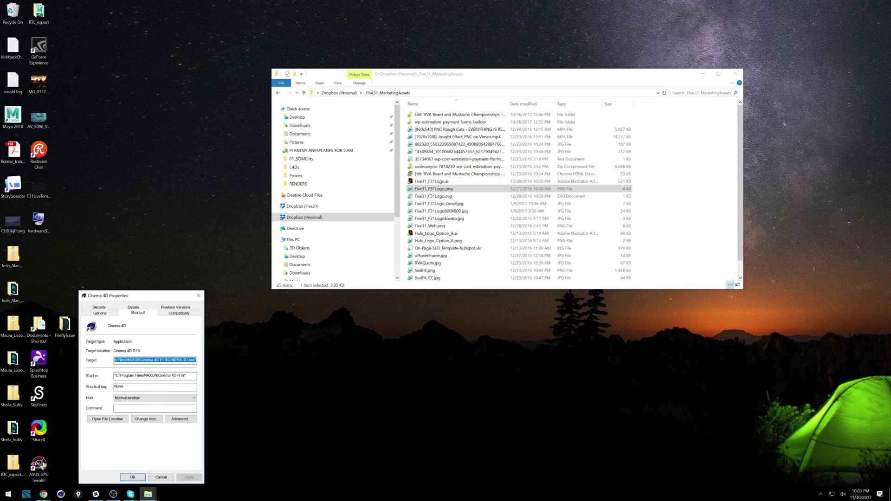
left_click(178, 313)
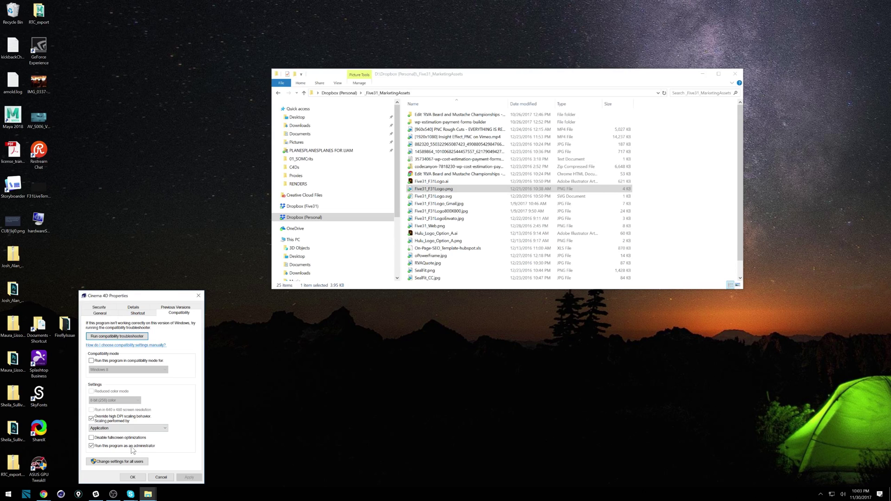
left_click(133, 476)
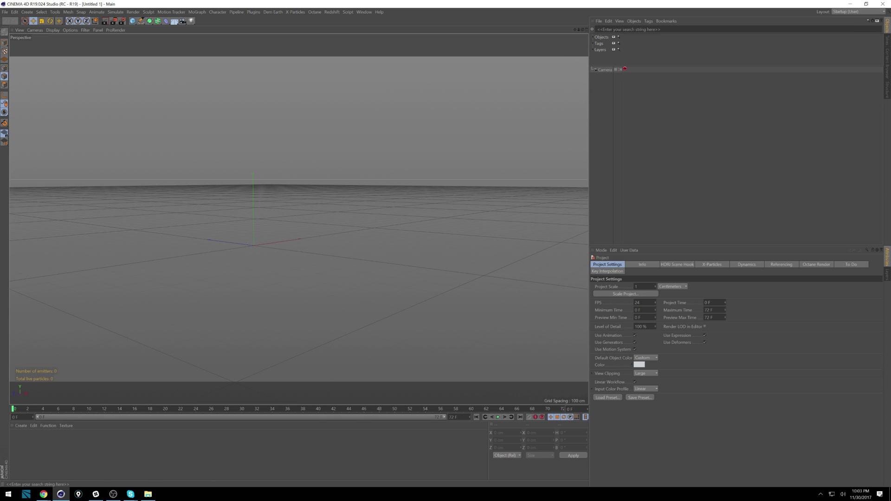
- Change the Cinema 4D layout to Redshift (User) and create a new Redshift RS Material
left_click(859, 13)
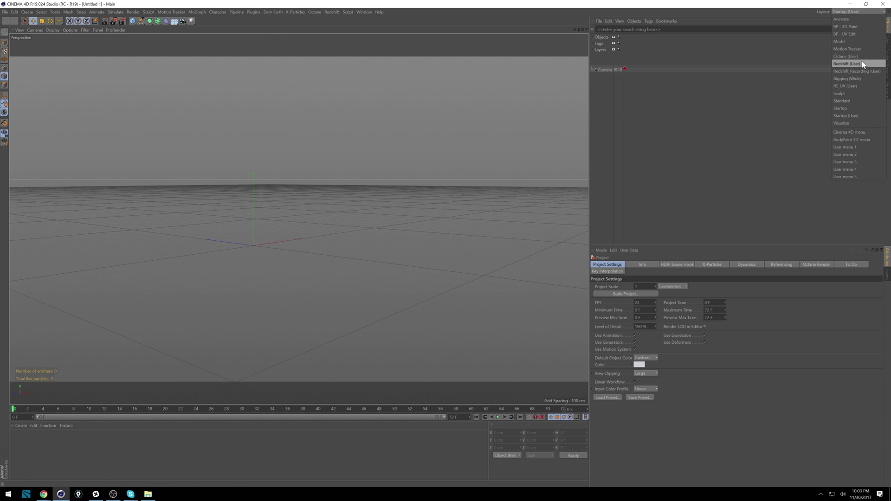
left_click(861, 61)
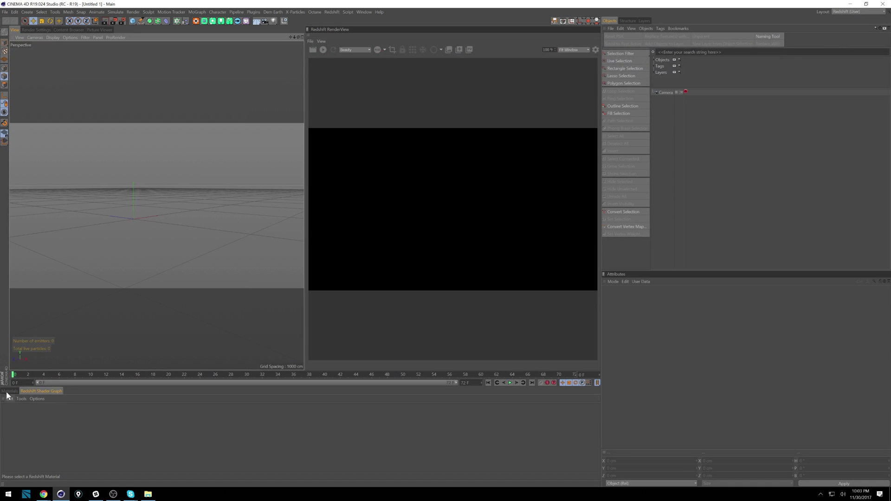
left_click(9, 391)
left_click(156, 407)
mouse_move(178, 409)
left_click(207, 413)
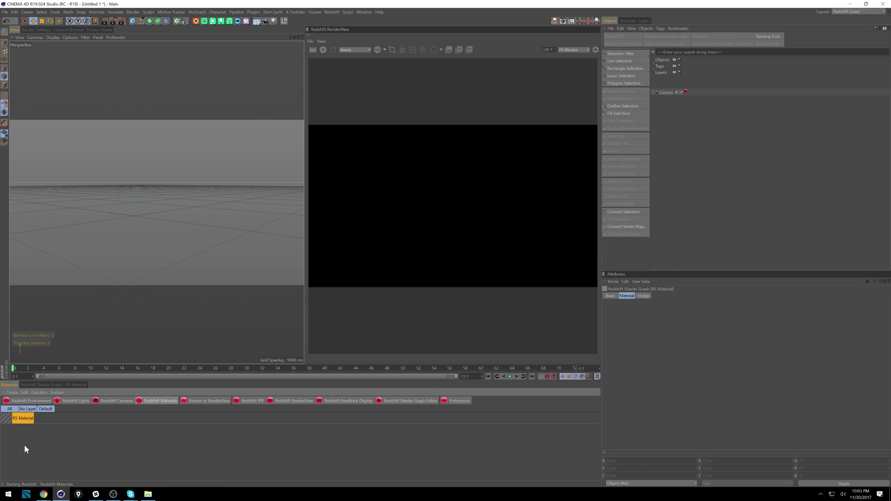
- Enlarge the RS Material's shader graph and bring in Five31_F31Logo.png and Five31_F31Logo_Gmail.jpg from File Explorer as texture nodes
left_click(71, 385)
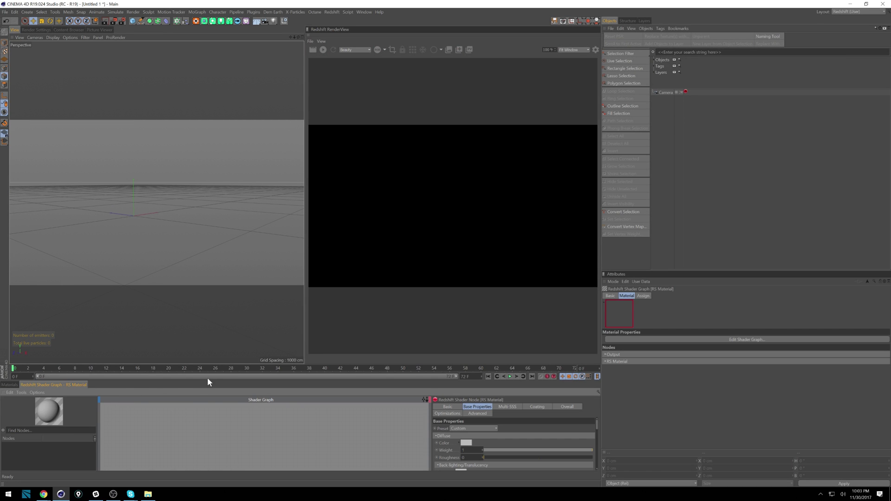
left_click_drag(216, 379, 218, 305)
left_click(148, 494)
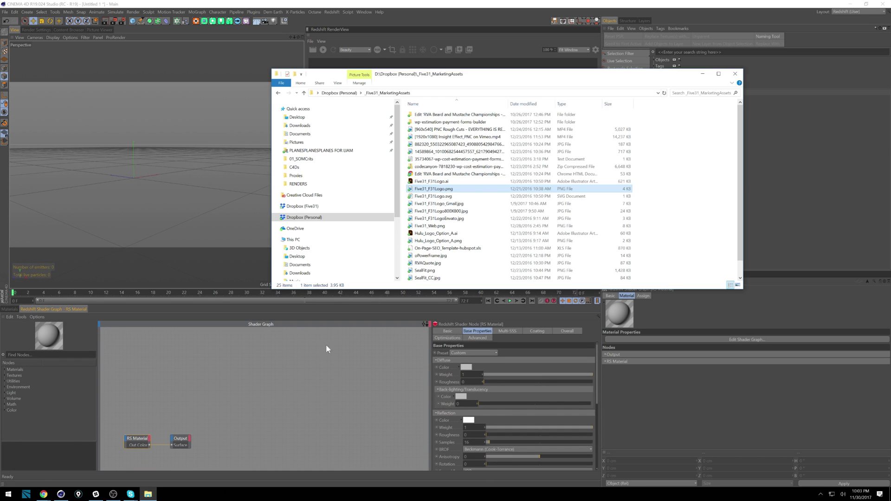
left_click_drag(469, 190, 227, 387)
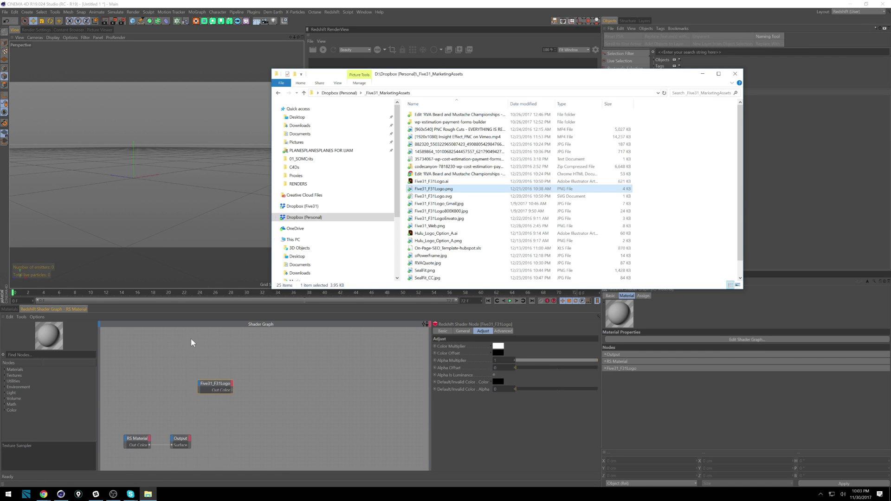
left_click(214, 364)
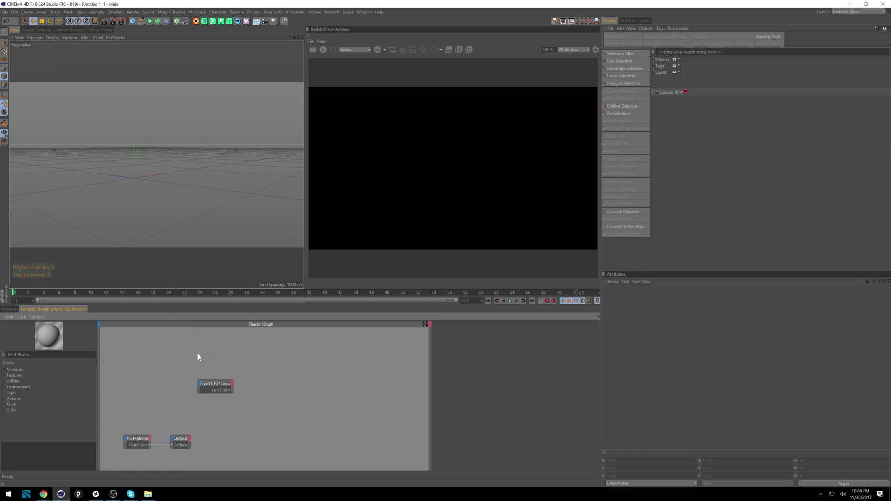
left_click(147, 493)
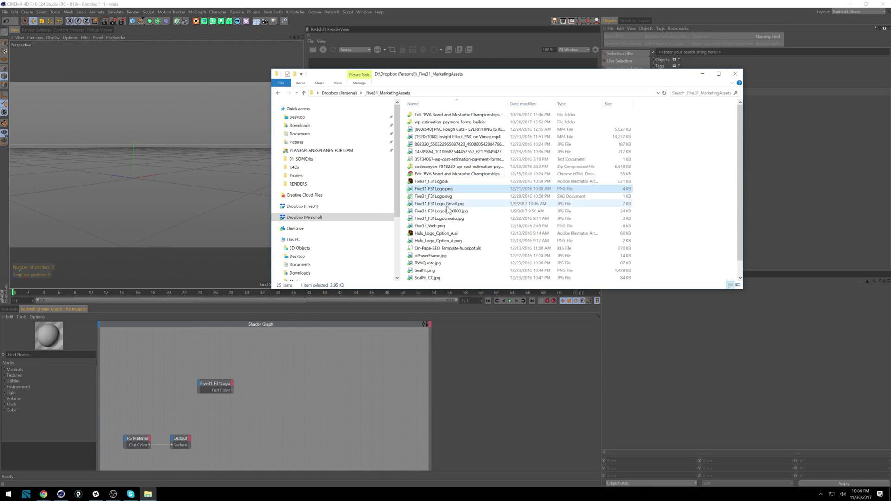
left_click_drag(452, 206, 245, 413)
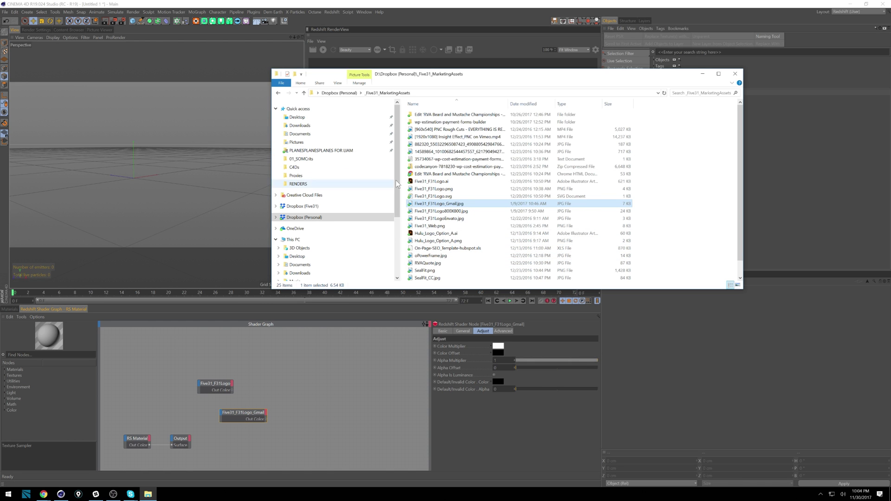
- Look through 02_3D and its _TEXTURES folder on 4TB_MediaStorage (E:), and return to the drive's root
mouse_move(398, 181)
left_mouse_down()
mouse_move(398, 208)
mouse_move(398, 181)
left_mouse_up()
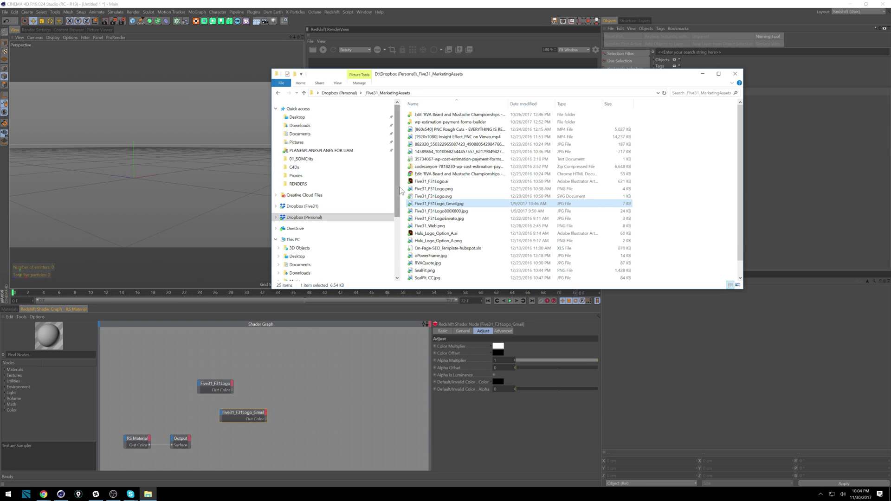
scroll(344, 248, "down", 4)
left_click(318, 223)
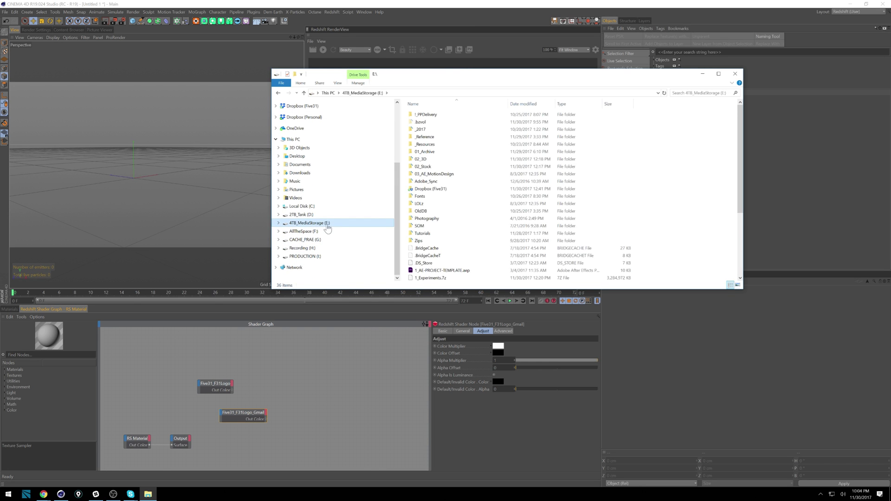
double_click(420, 159)
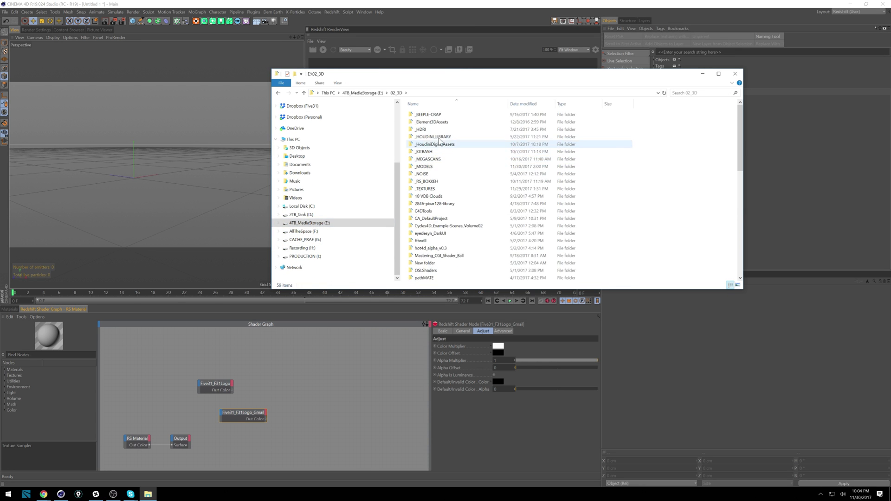
double_click(425, 189)
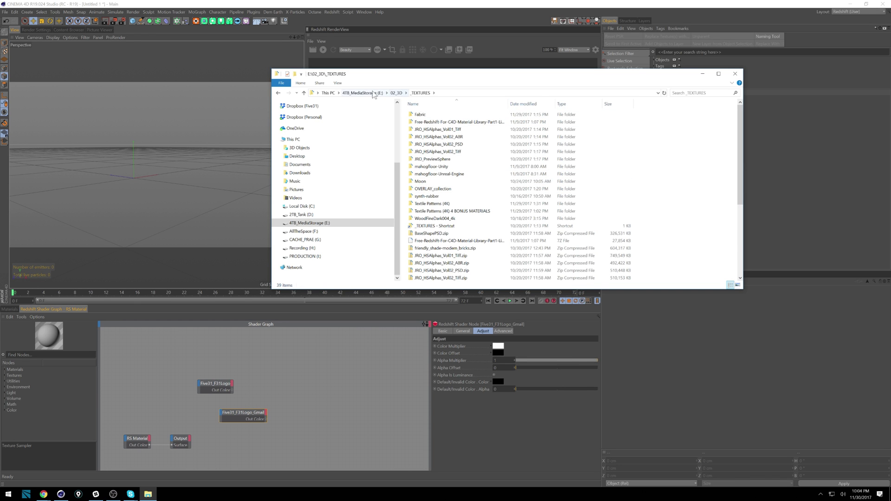
left_click(363, 93)
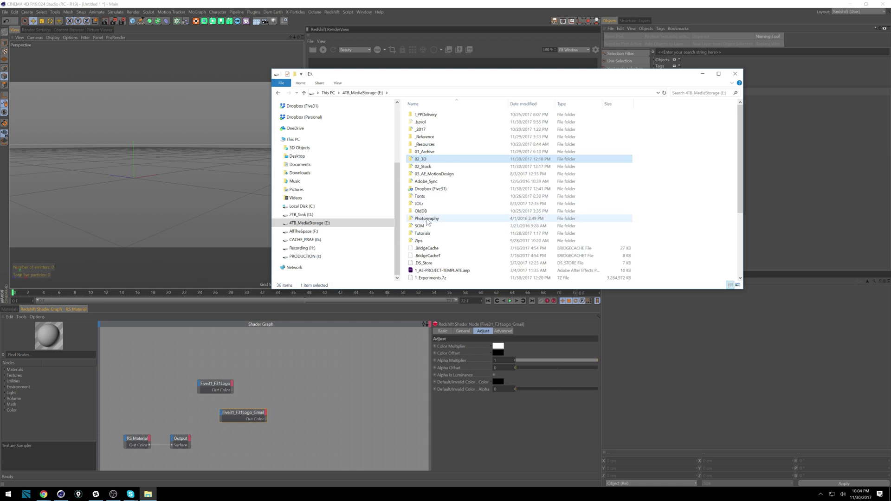
- Browse to 02_Stock > 2_PHOTOS > Textures > TFMKits > Smudge Kit and open the Smudge - 03 folder
left_click(422, 167)
double_click(423, 167)
double_click(432, 131)
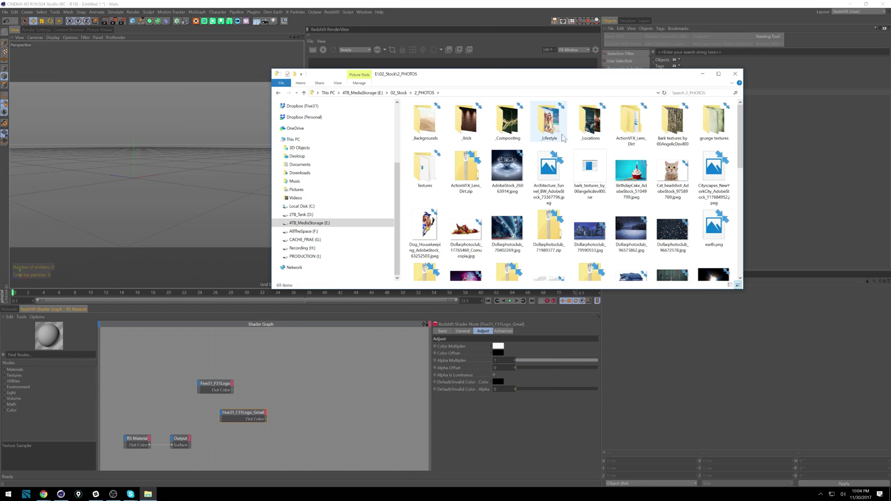
double_click(436, 173)
double_click(424, 162)
double_click(430, 129)
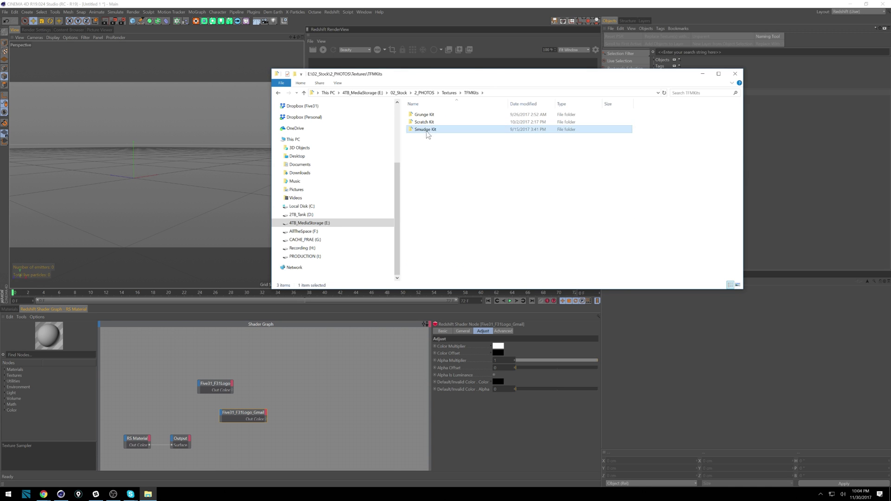
double_click(430, 132)
- Bring all five Smudge-BM03 maps (AO, Diffuse, Glossiness, Normal, Roughness) into the shader graph together as texture nodes
mouse_move(594, 181)
left_mouse_down()
mouse_move(402, 101)
mouse_move(423, 132)
left_mouse_up()
left_click_drag(183, 384, 159, 384)
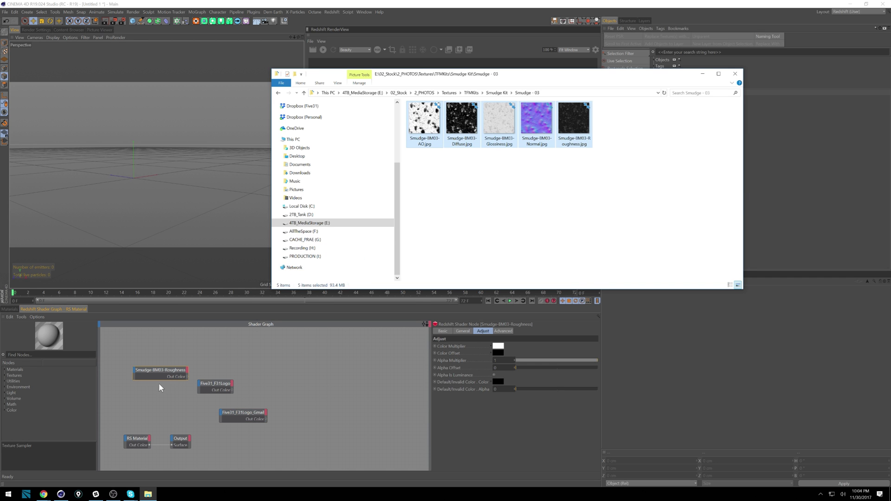
mouse_move(536, 121)
left_mouse_down()
mouse_move(420, 162)
mouse_move(301, 235)
mouse_move(169, 374)
left_mouse_up()
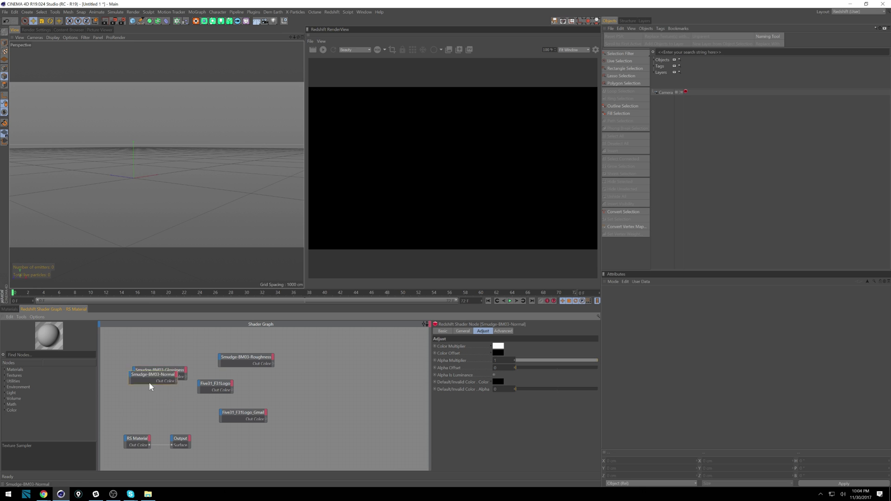
- Spread the stacked Smudge-BM03 texture nodes apart in the shader graph
left_click_drag(192, 407, 321, 384)
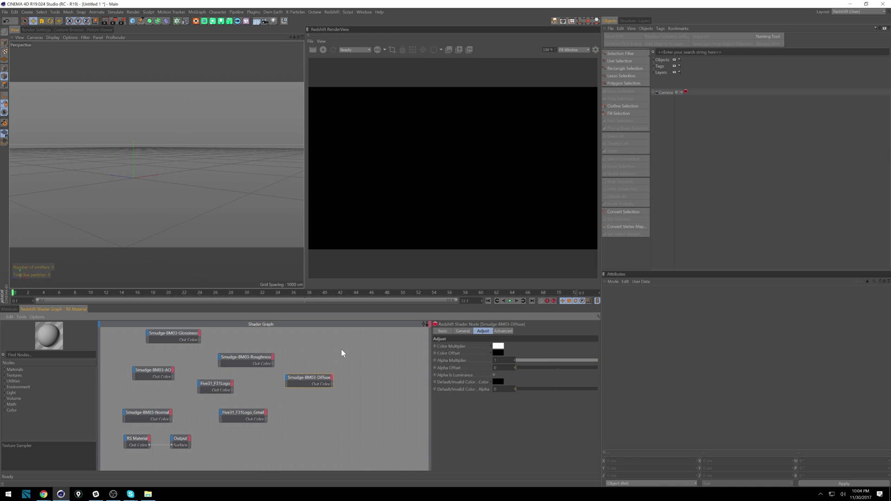
left_click_drag(155, 367, 158, 357)
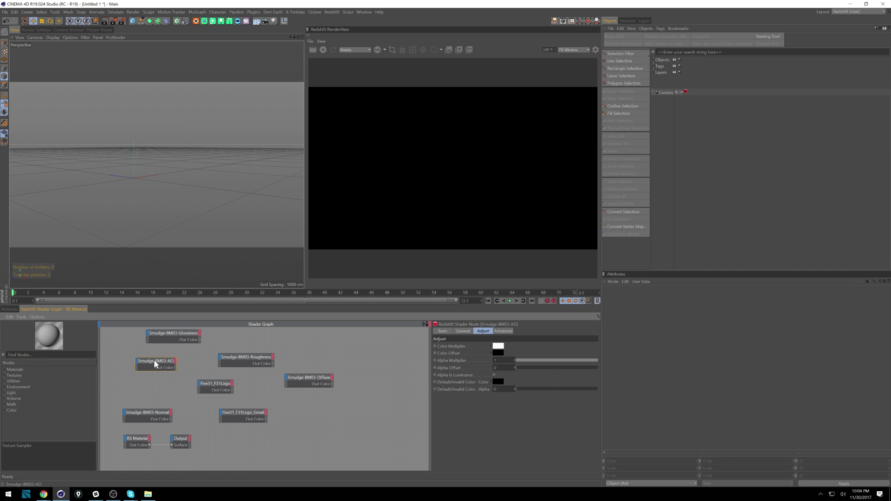
left_click_drag(152, 413, 172, 399)
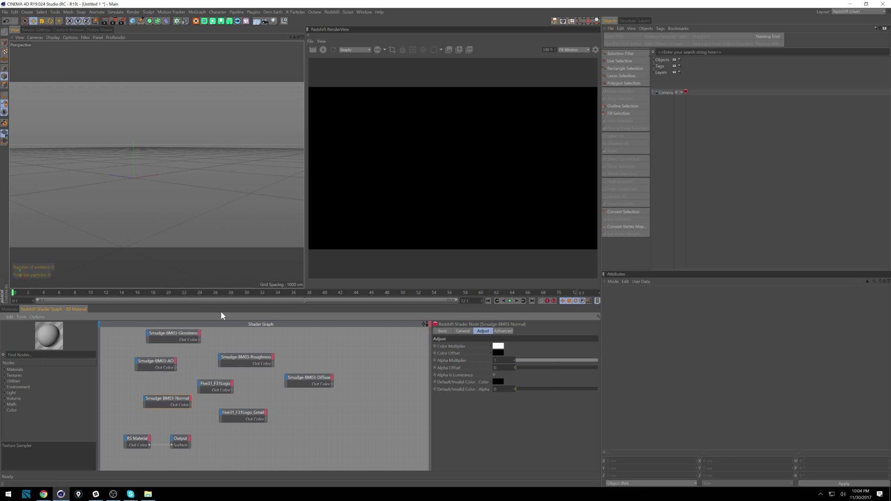